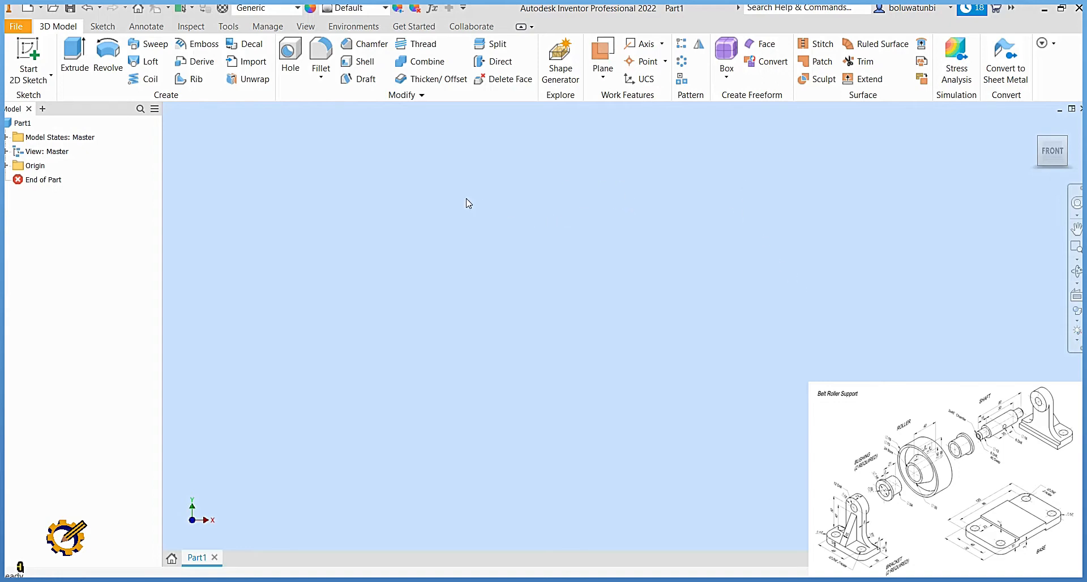
Step: Sketch a closed stepped profile from the origin on the YZ plane, about 14.3 mm tall and 14 mm wide, with a low foot
click(29, 52)
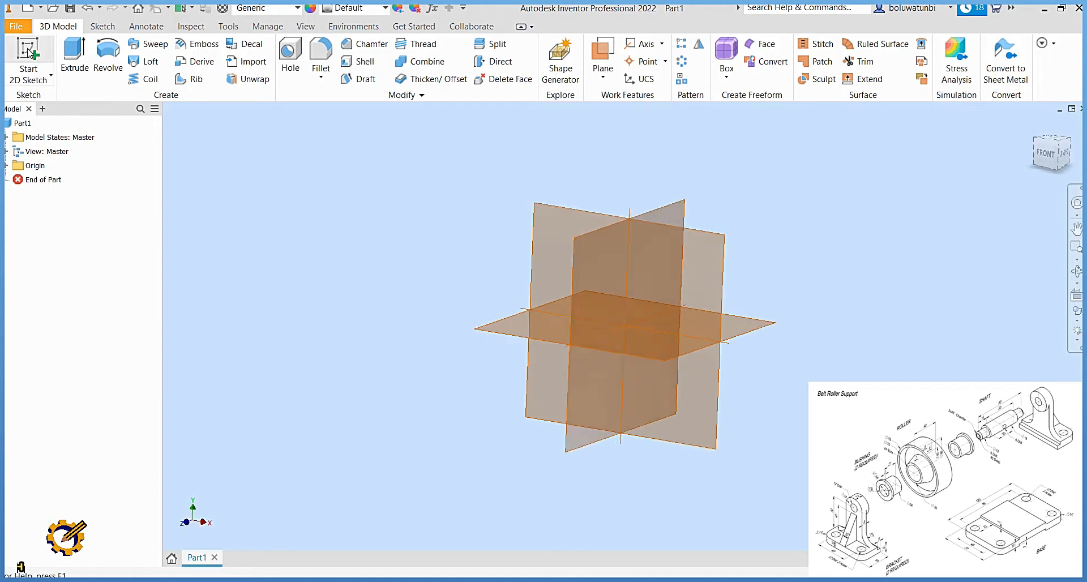
click(590, 254)
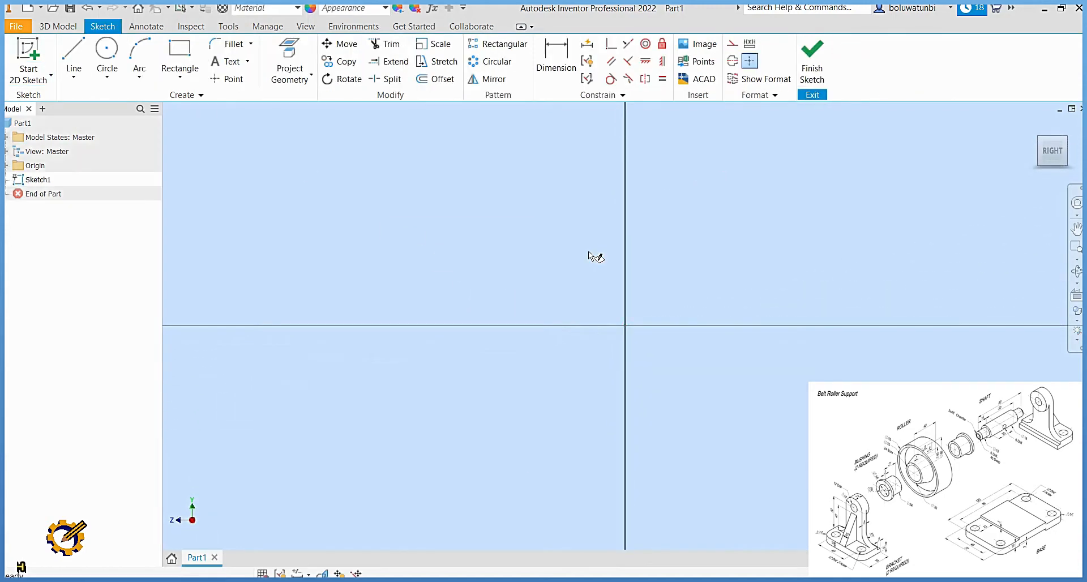
click(75, 62)
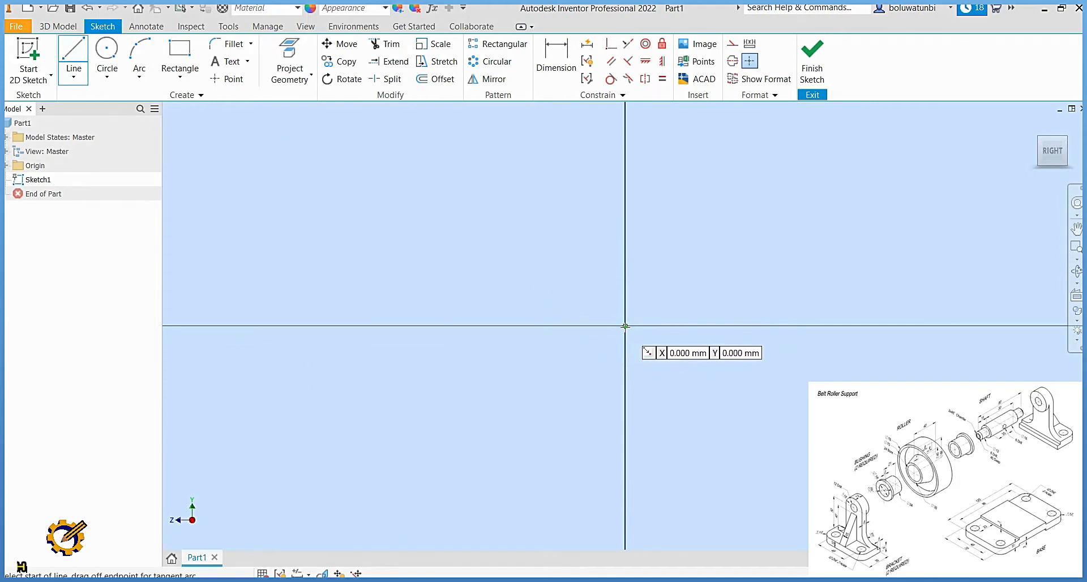
click(625, 325)
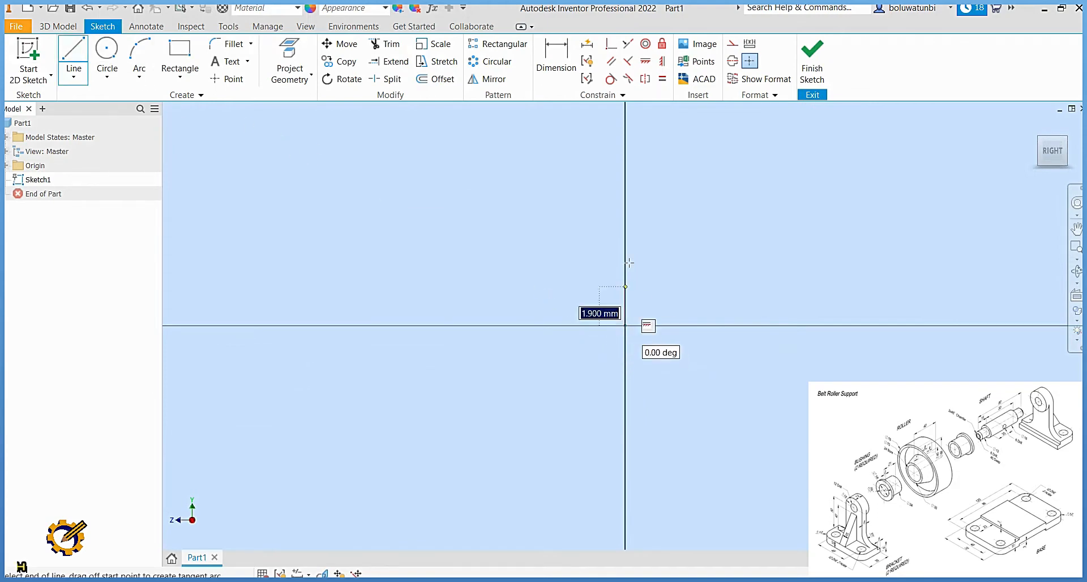
click(625, 141)
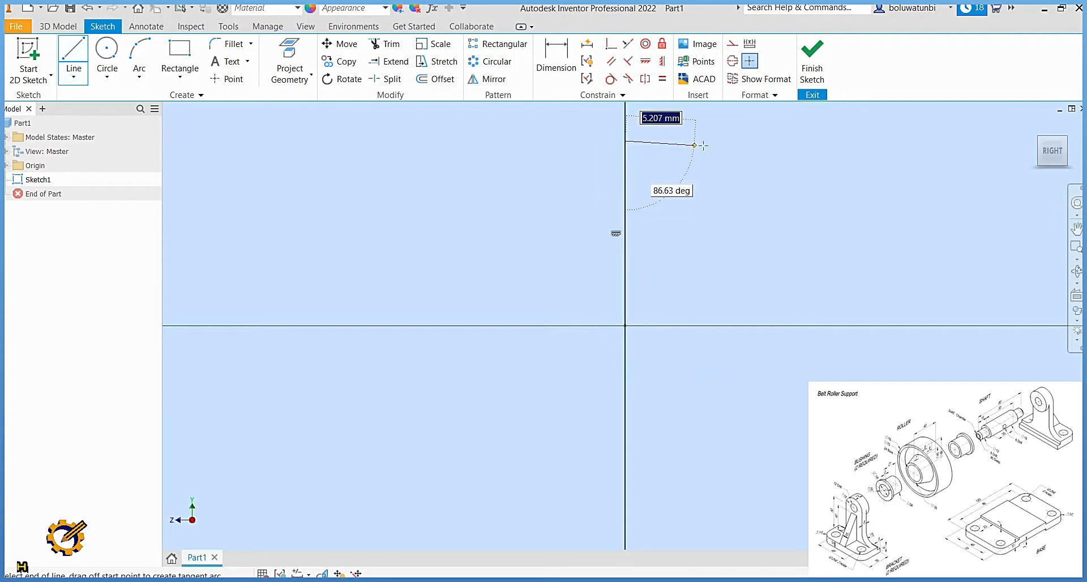
click(738, 141)
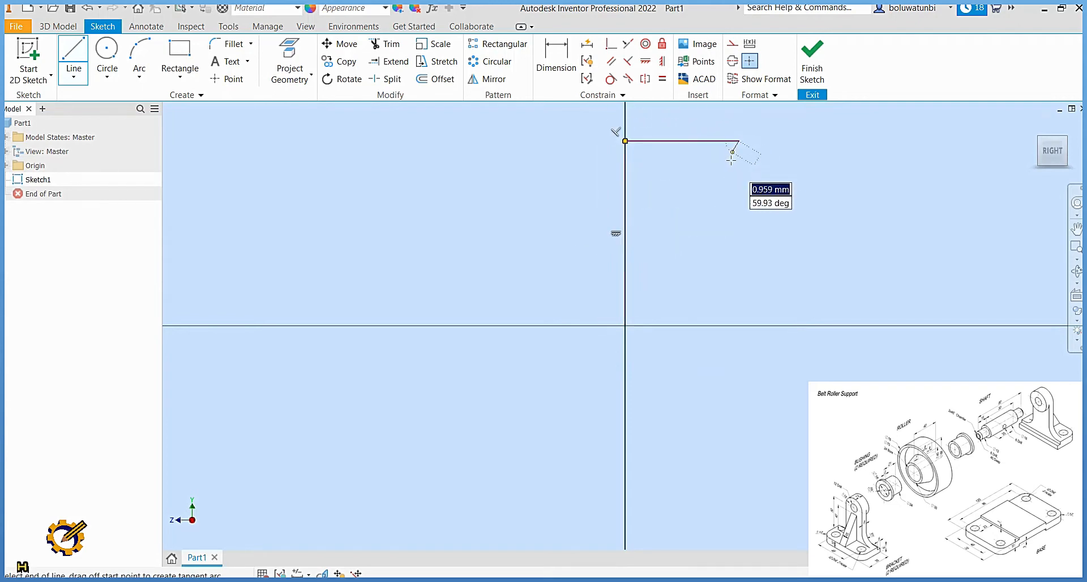
click(739, 286)
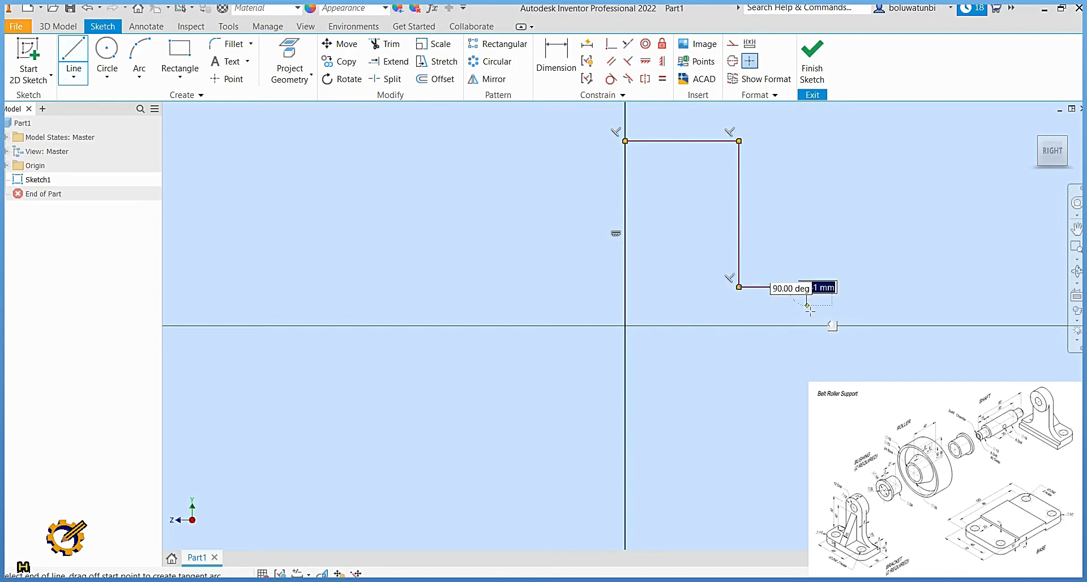
click(807, 287)
click(807, 325)
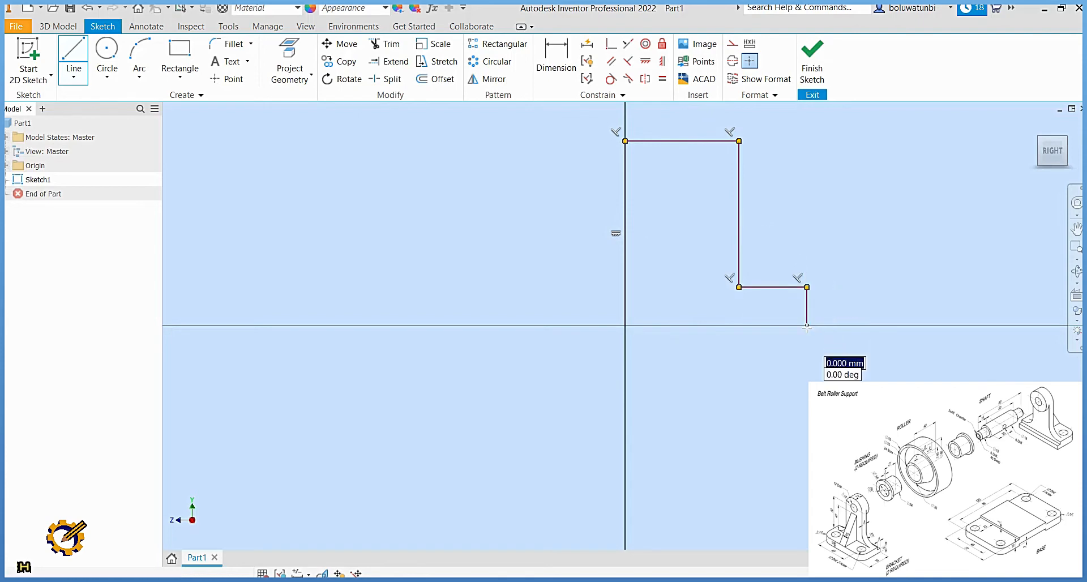
click(626, 325)
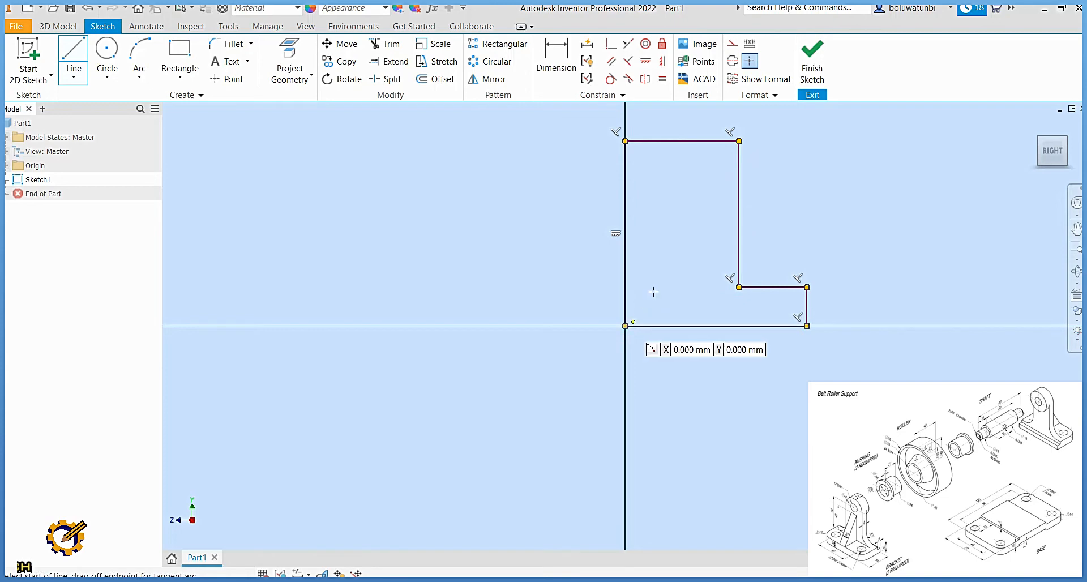
Step: Dimension the profile's long vertical edge on the Y axis to 21 mm
click(560, 69)
click(624, 195)
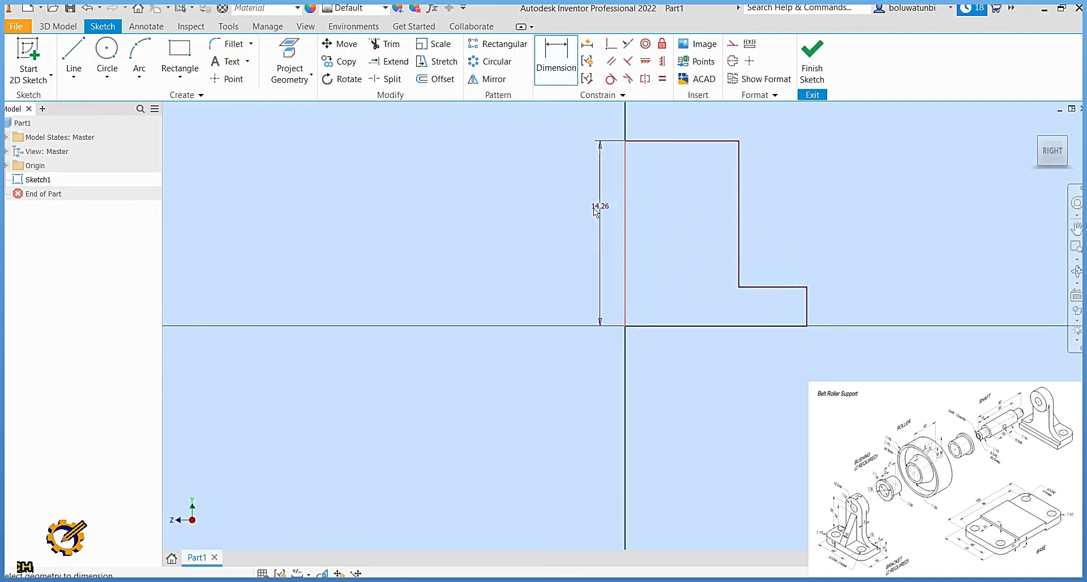
click(574, 211)
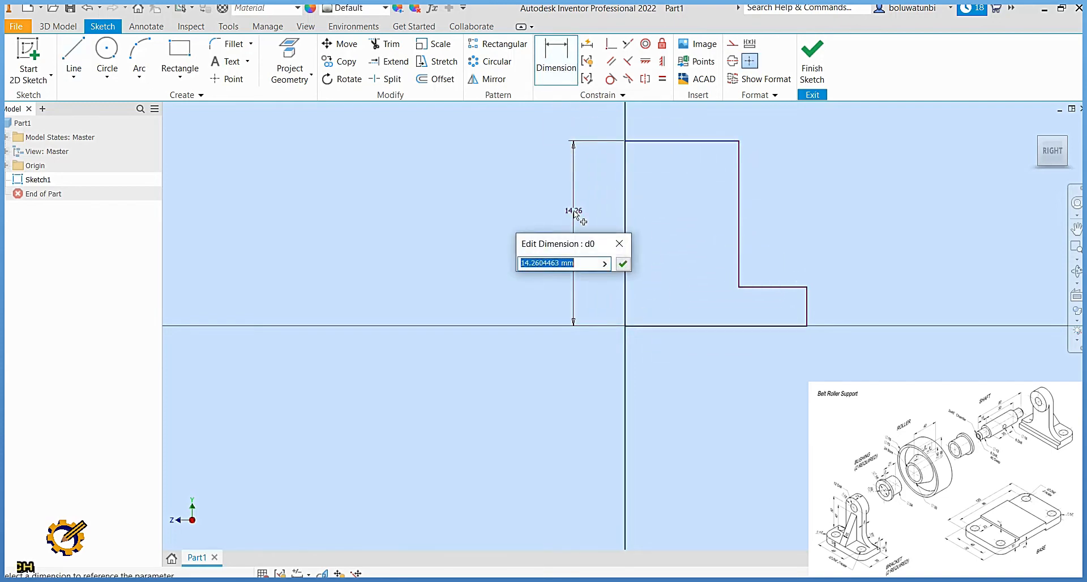
text(21)
key(Return)
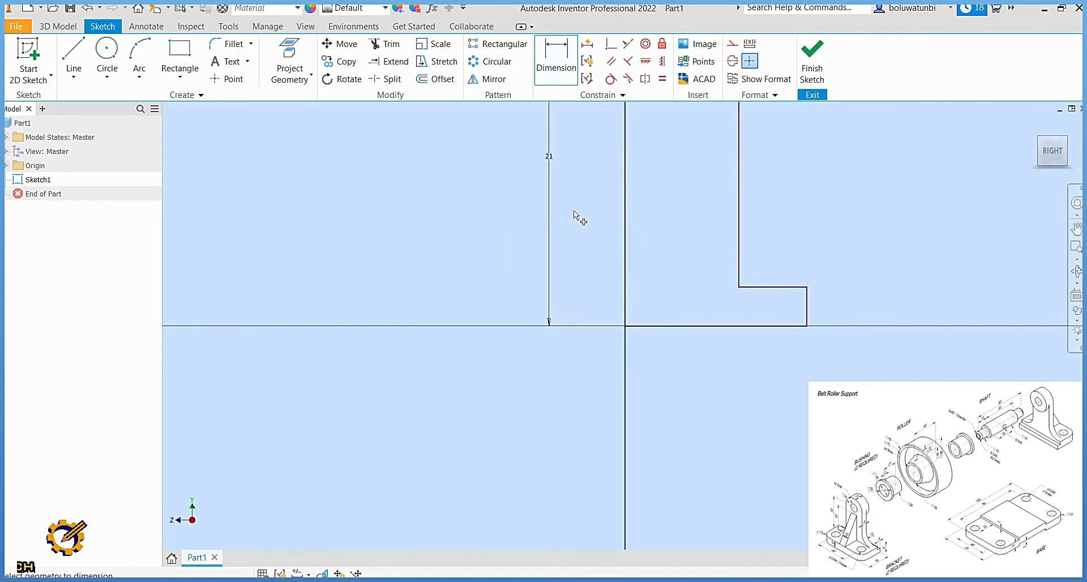
Step: Dimension the profile's bottom edge with the expression 30/2 mm
click(694, 326)
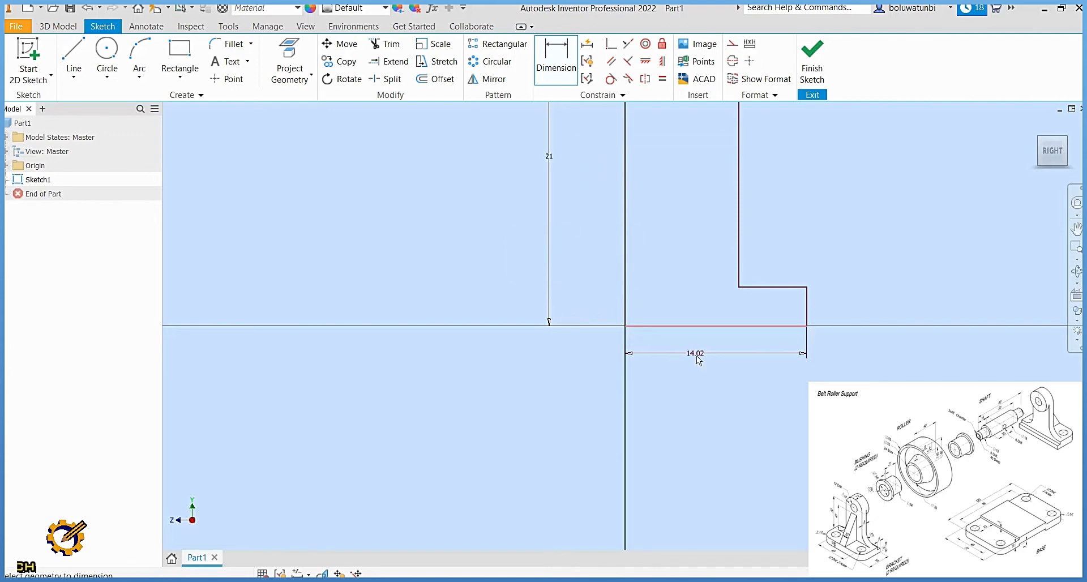
click(711, 357)
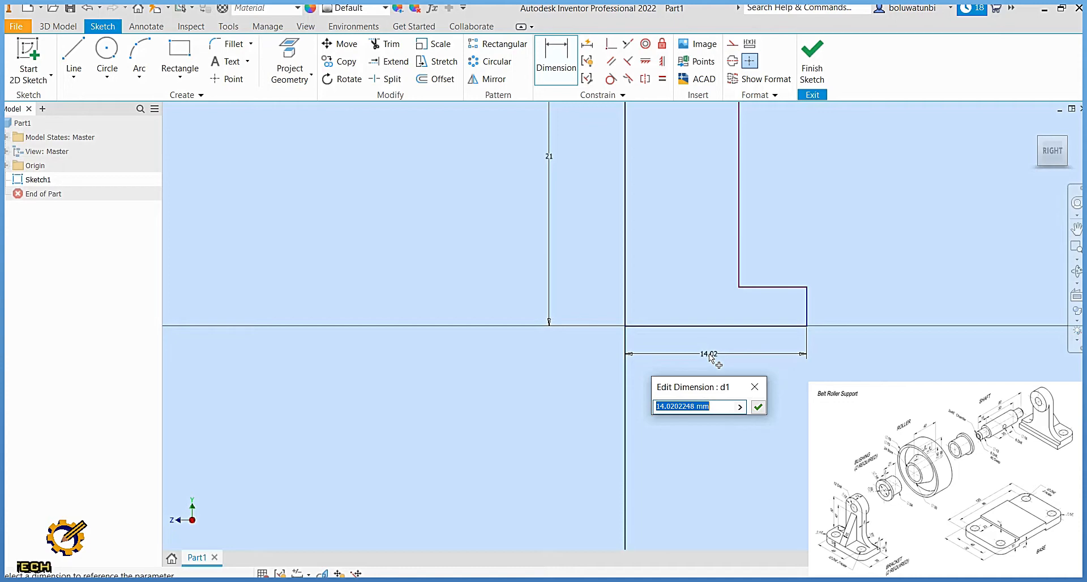
text(3)
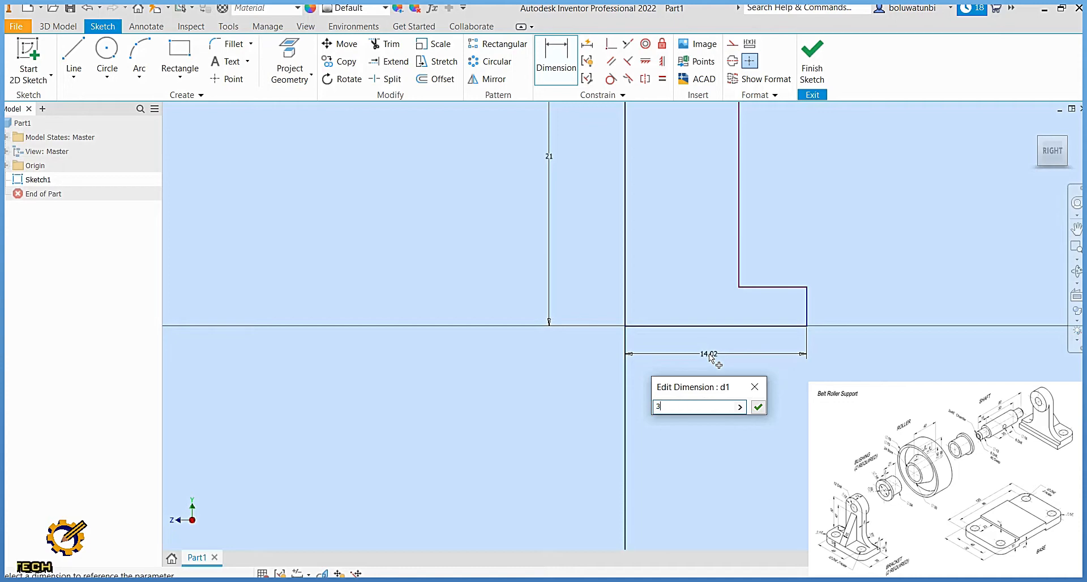
text(0/2)
key(Return)
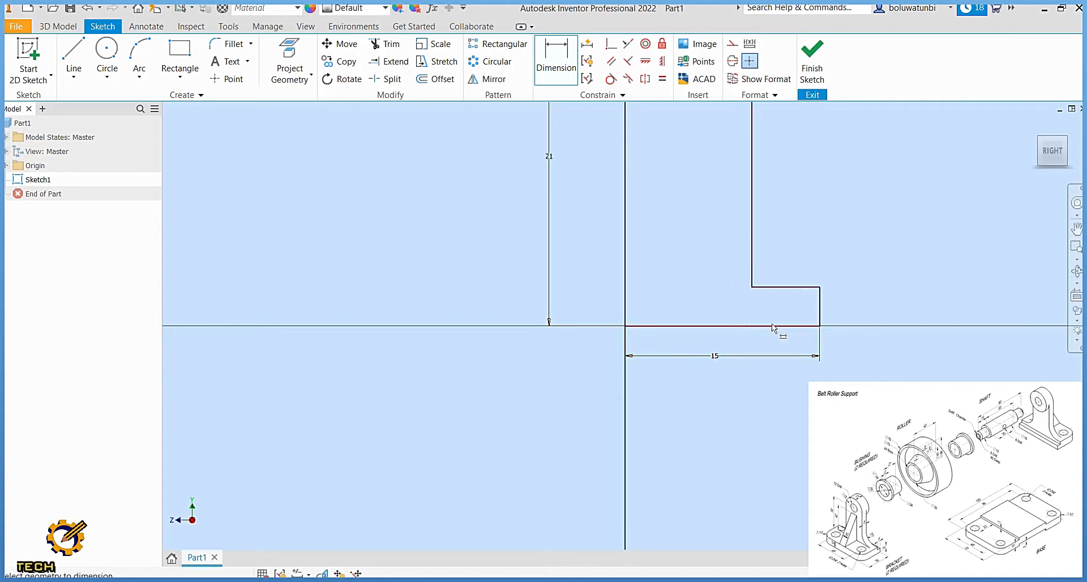
Step: Dimension the height of the profile's low foot to 3 mm
click(819, 313)
click(864, 312)
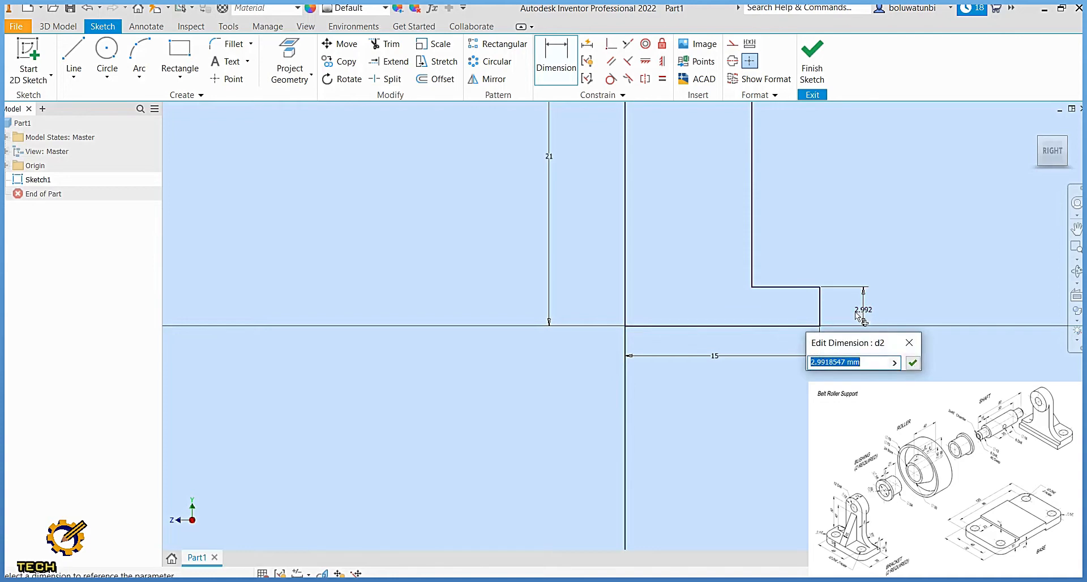
text(3)
key(Return)
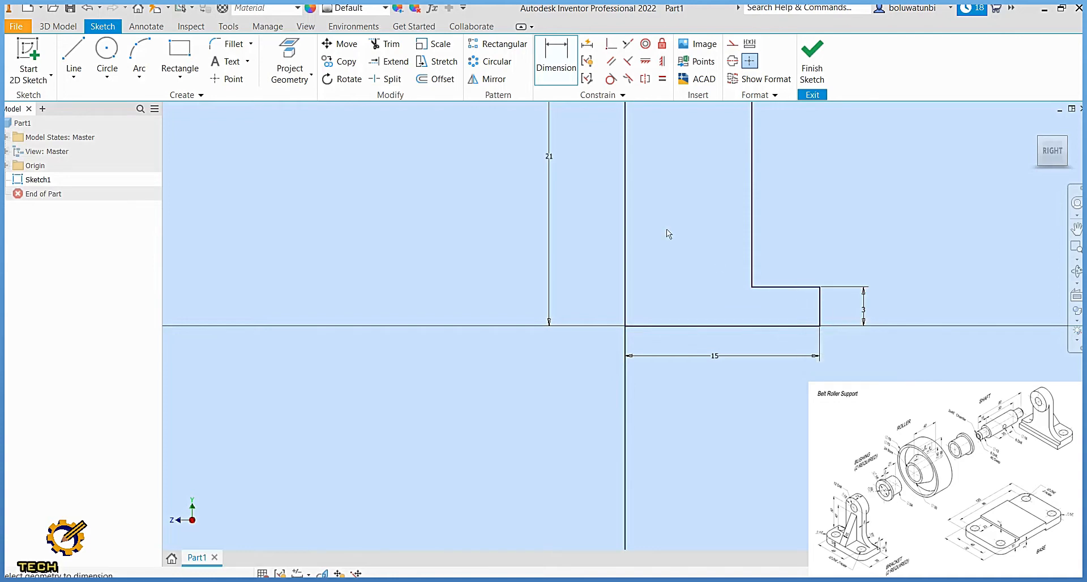
Step: Dimension the width of the profile's tall section to 12 mm between its two vertical edges
click(625, 164)
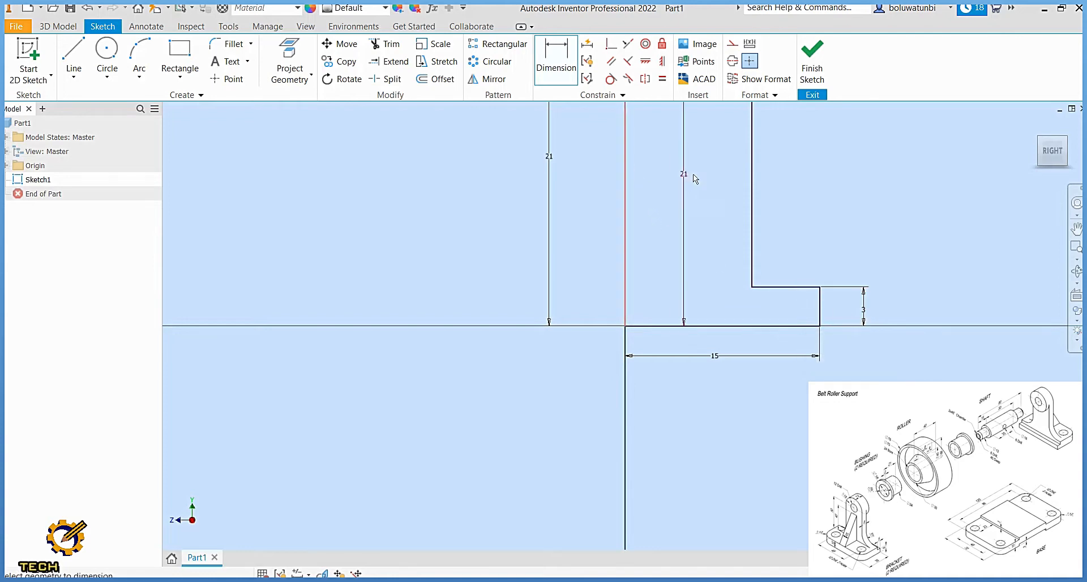
click(751, 178)
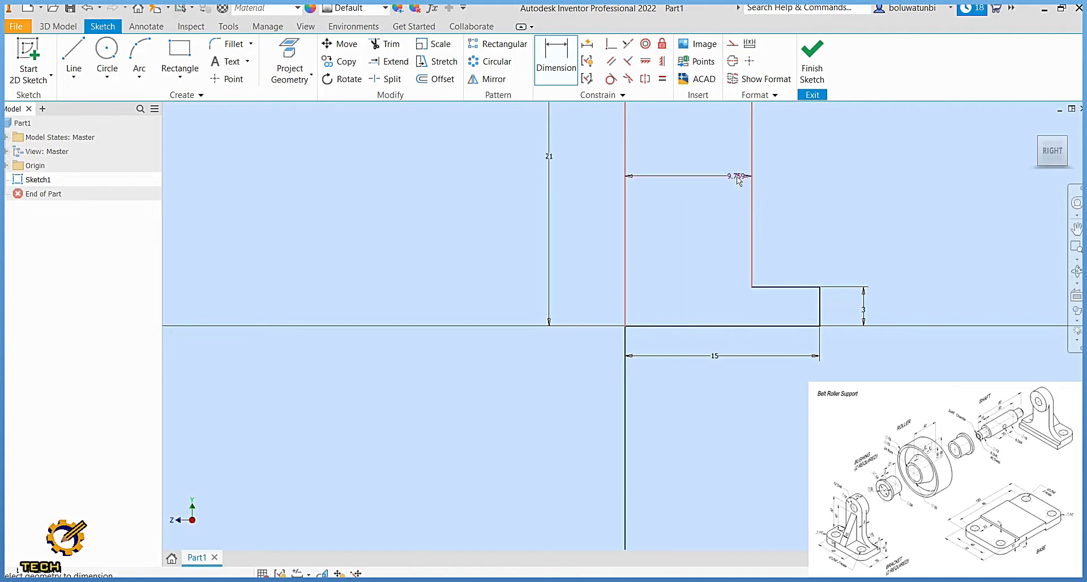
click(725, 168)
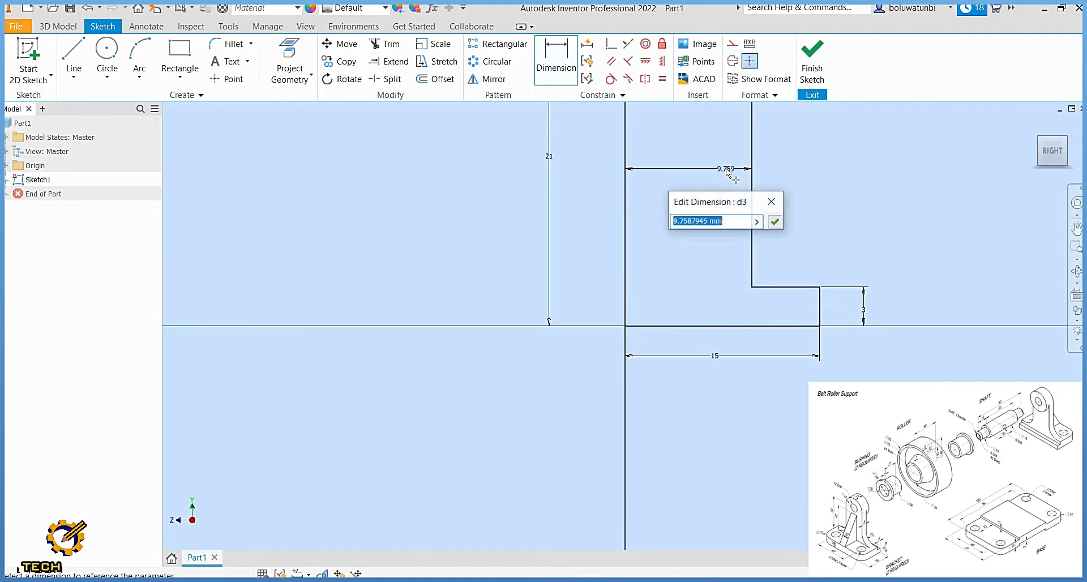
text(12)
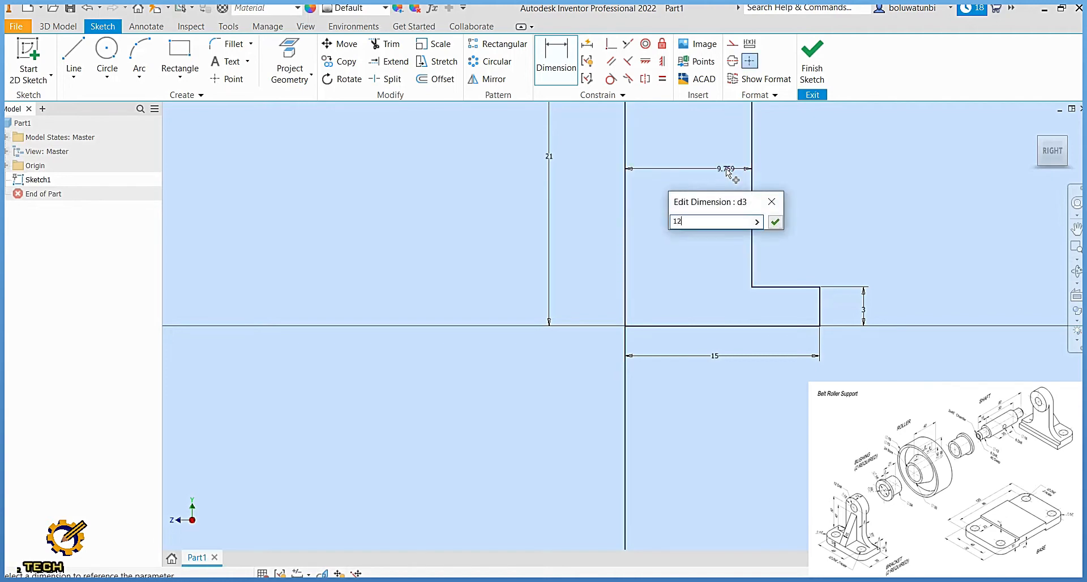
key(Return)
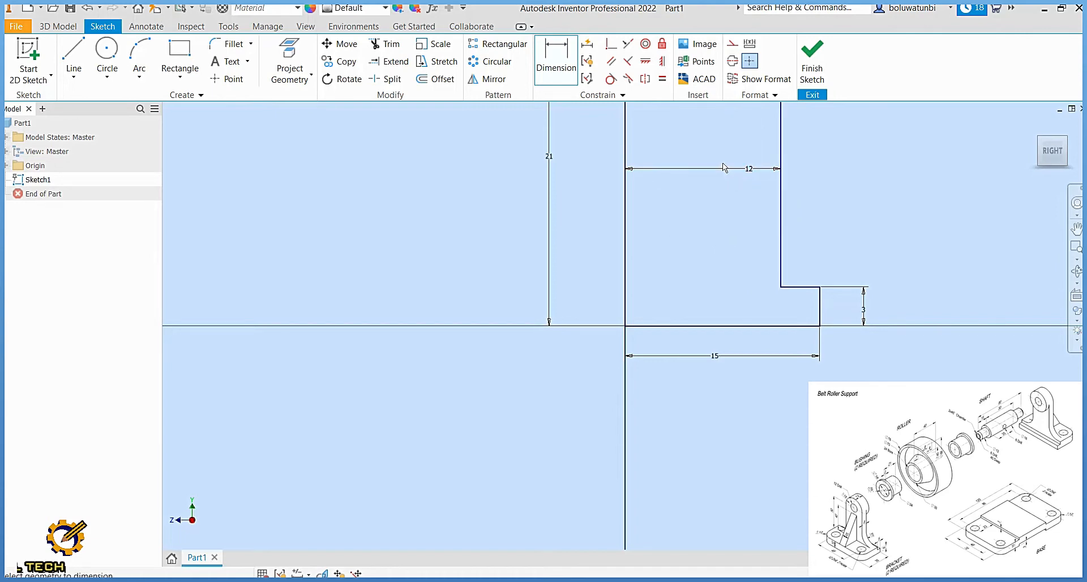
Step: Draw a vertical line through the profile from its top edge to its bottom edge, about 3.2 mm from the Y-axis edge
scroll(720, 163, down, 3)
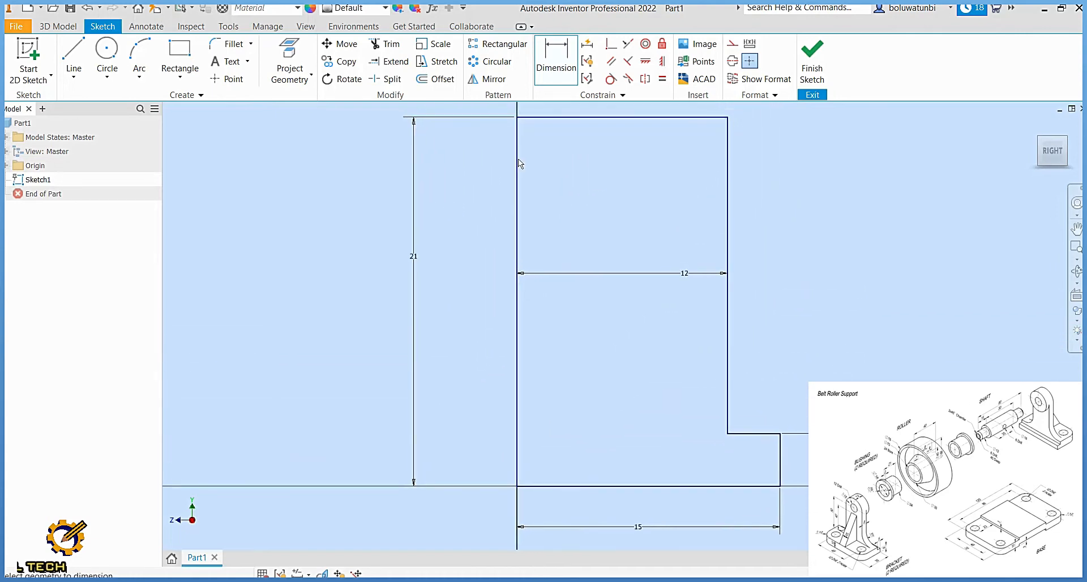
click(73, 62)
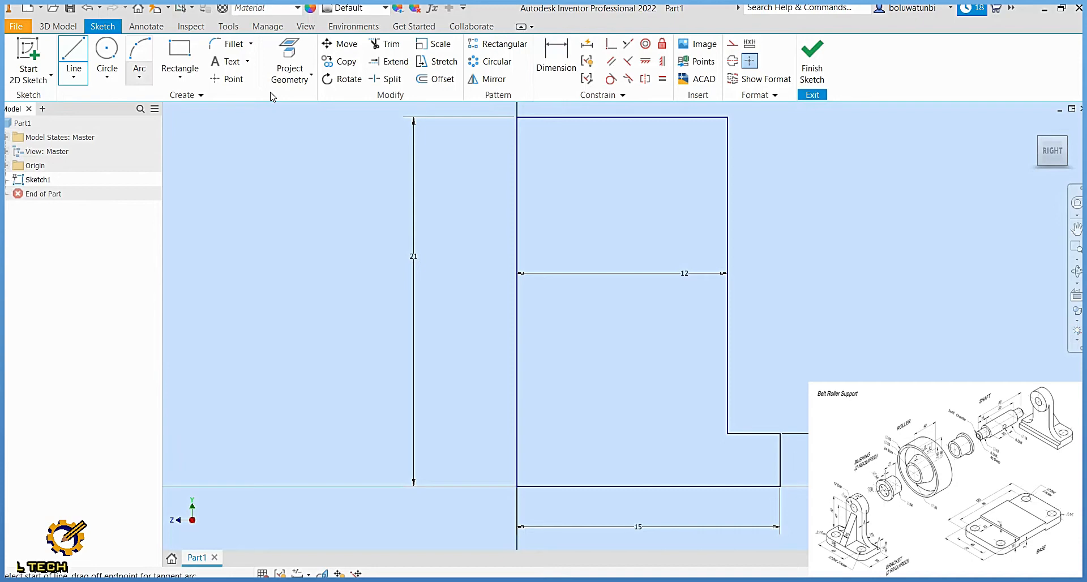
click(573, 118)
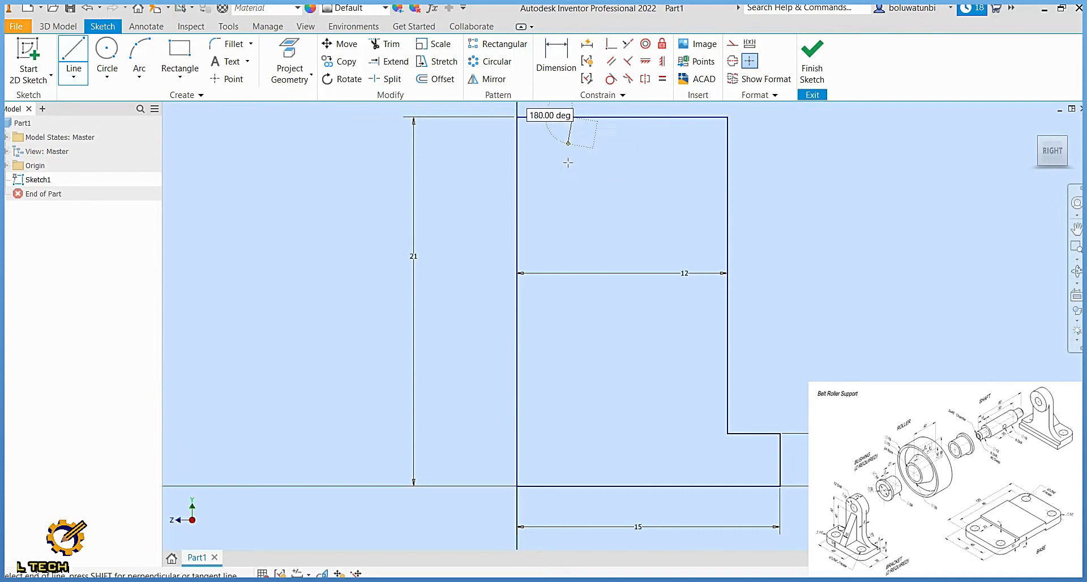
double_click(572, 485)
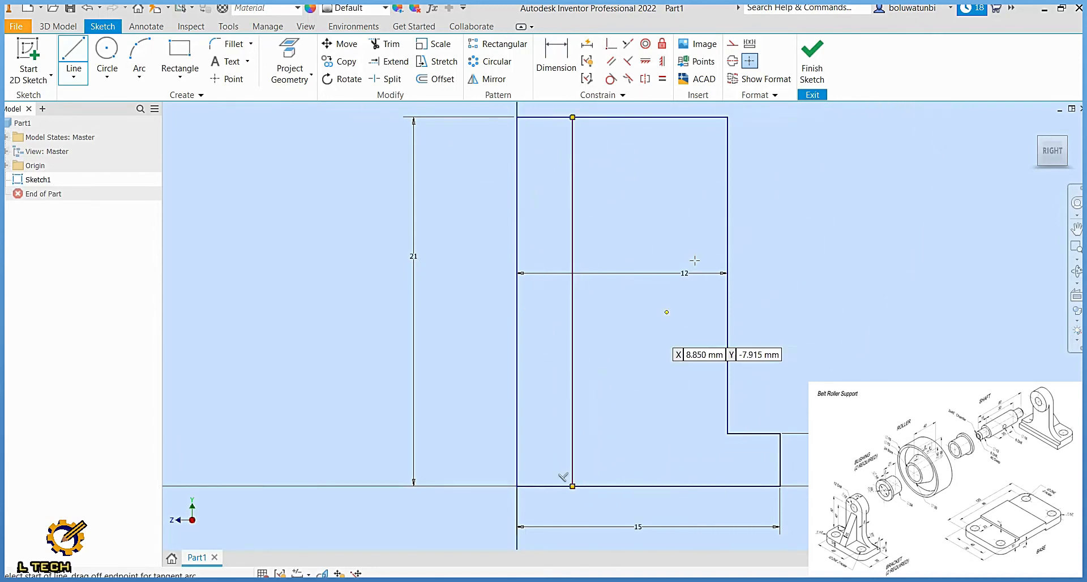
Step: Set the distance between the Y-axis edge and the inner vertical line to 9 mm
click(556, 57)
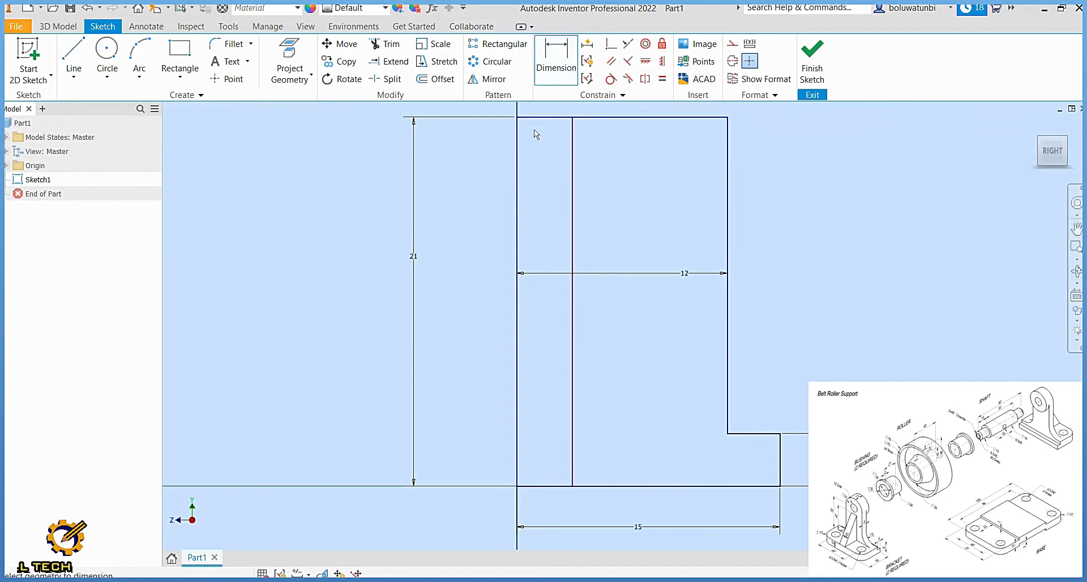
click(518, 152)
click(572, 139)
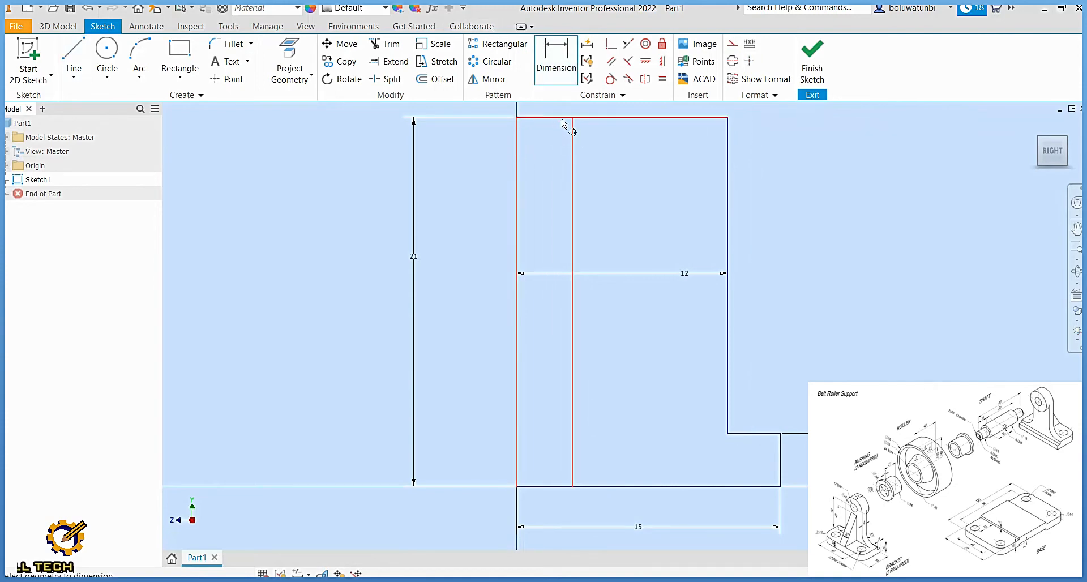
scroll(557, 128, down, 3)
scroll(553, 142, up, 1)
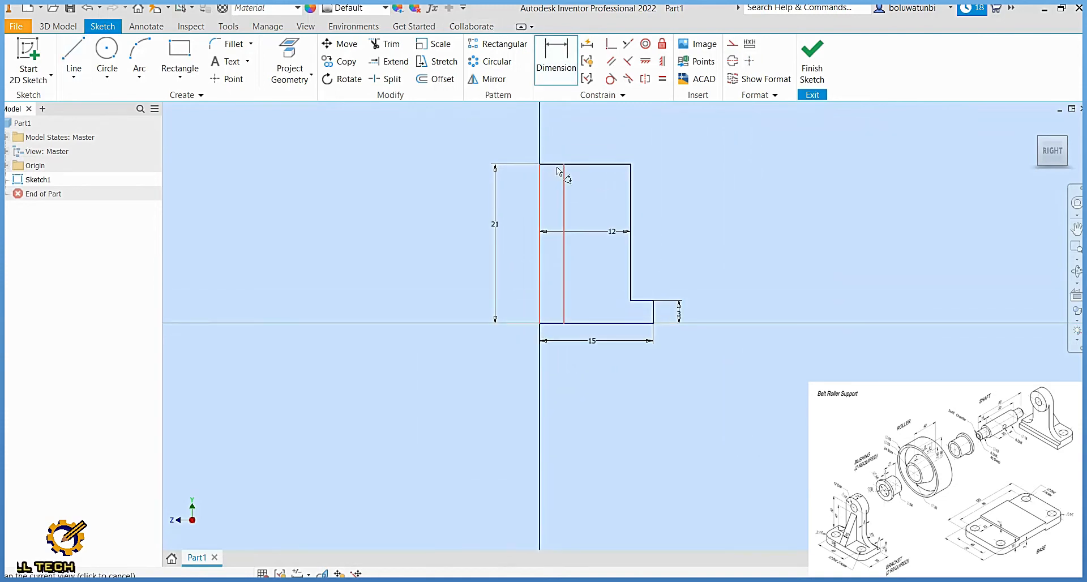
click(553, 146)
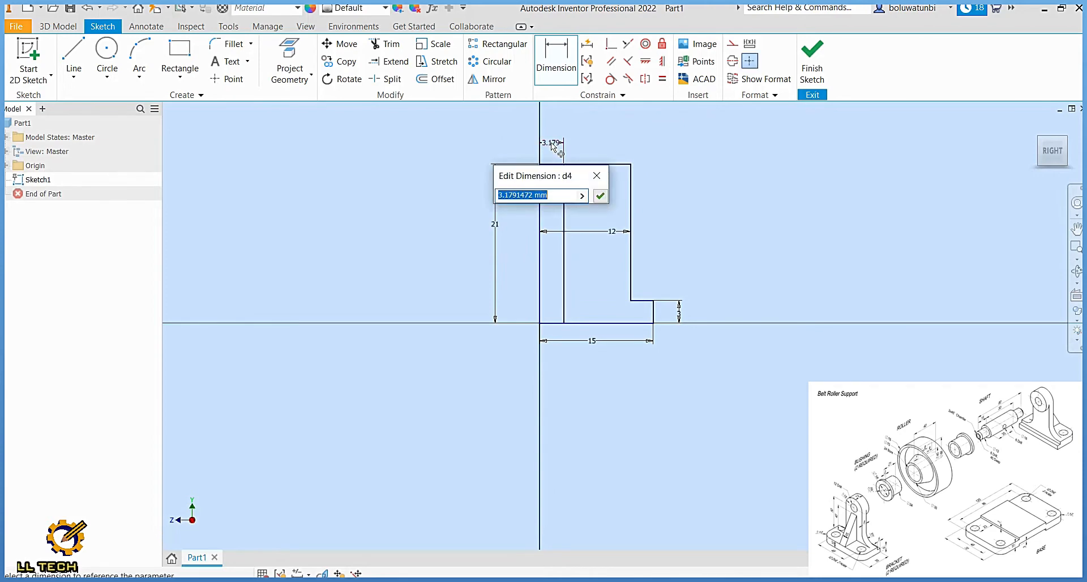
text(9)
key(Return)
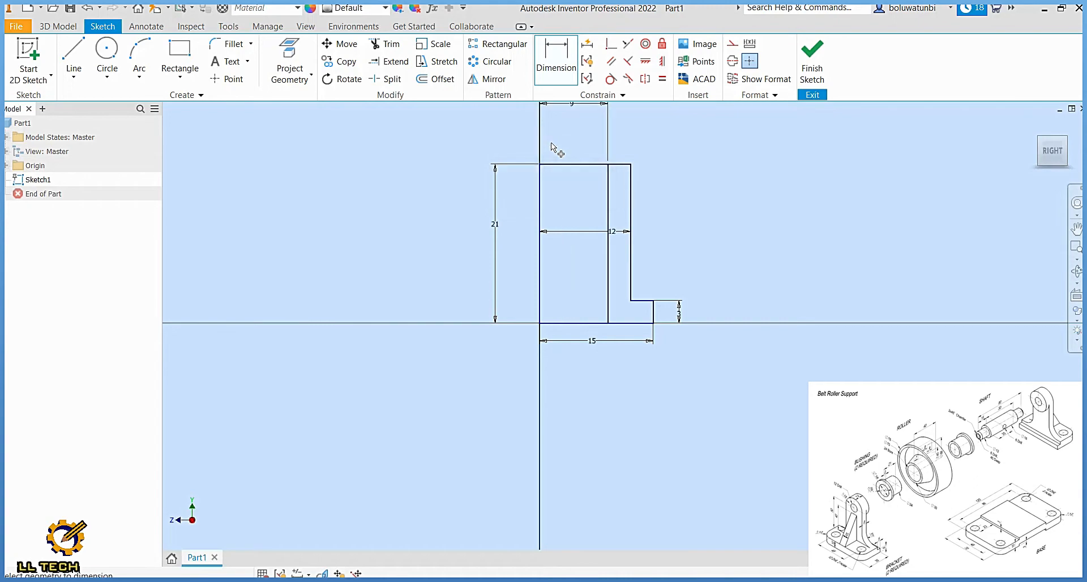
Step: Finish the sketch and revolve the outer L-shaped region 360 degrees about the profile's Y-axis edge
click(811, 62)
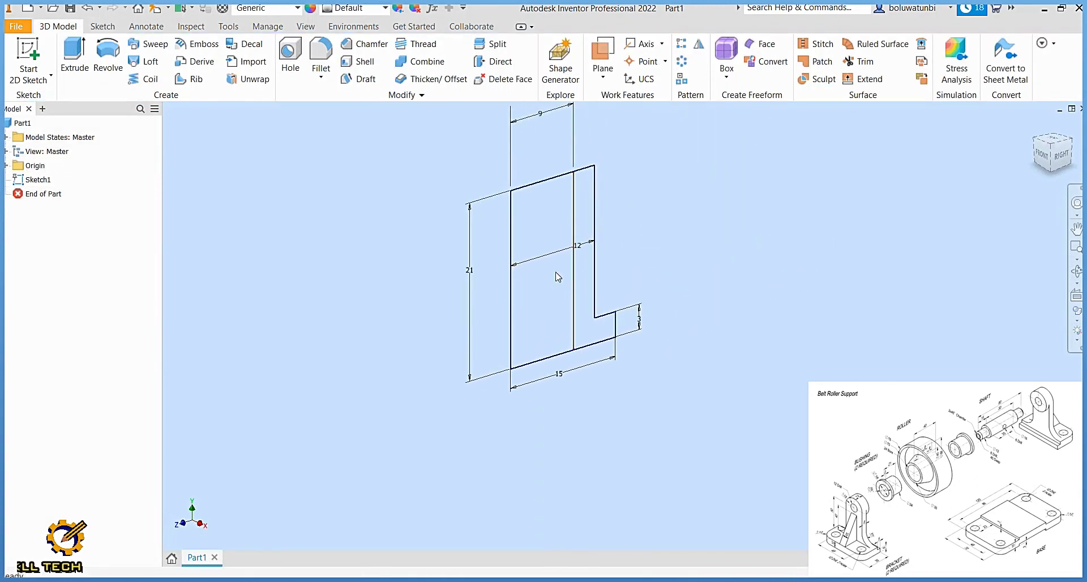
click(116, 63)
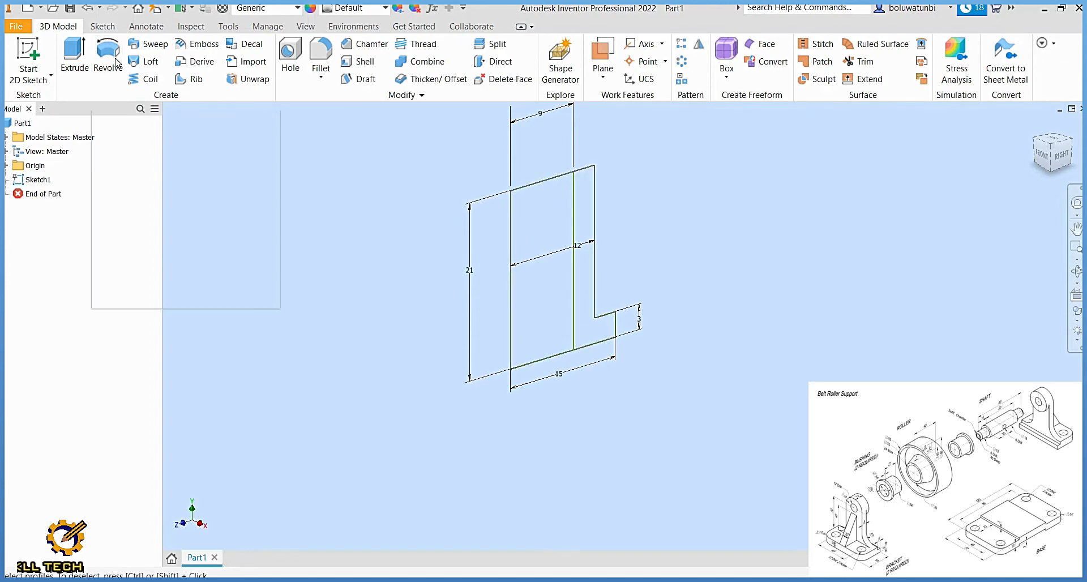
click(584, 198)
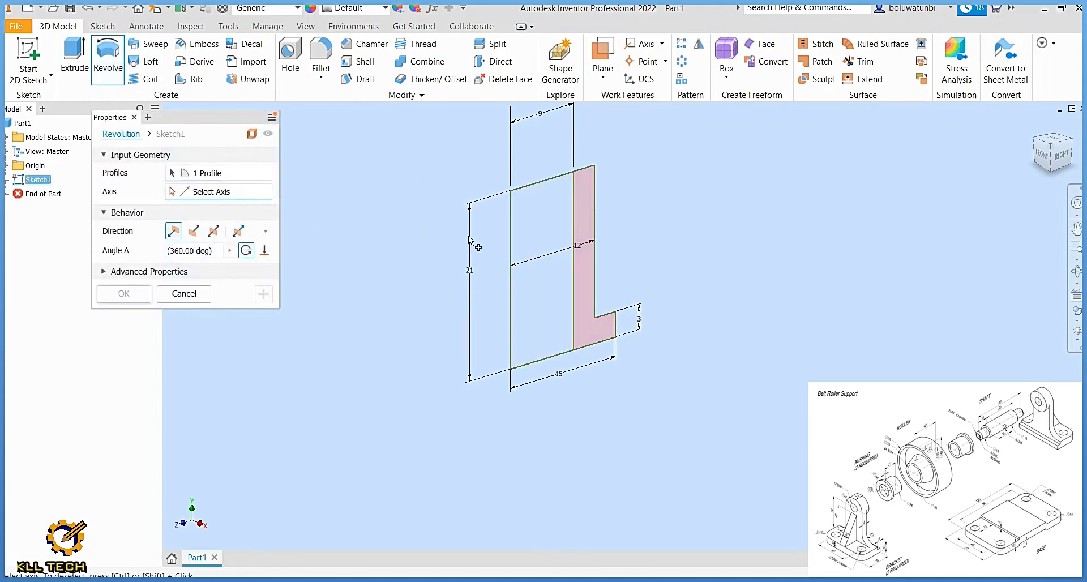
click(509, 242)
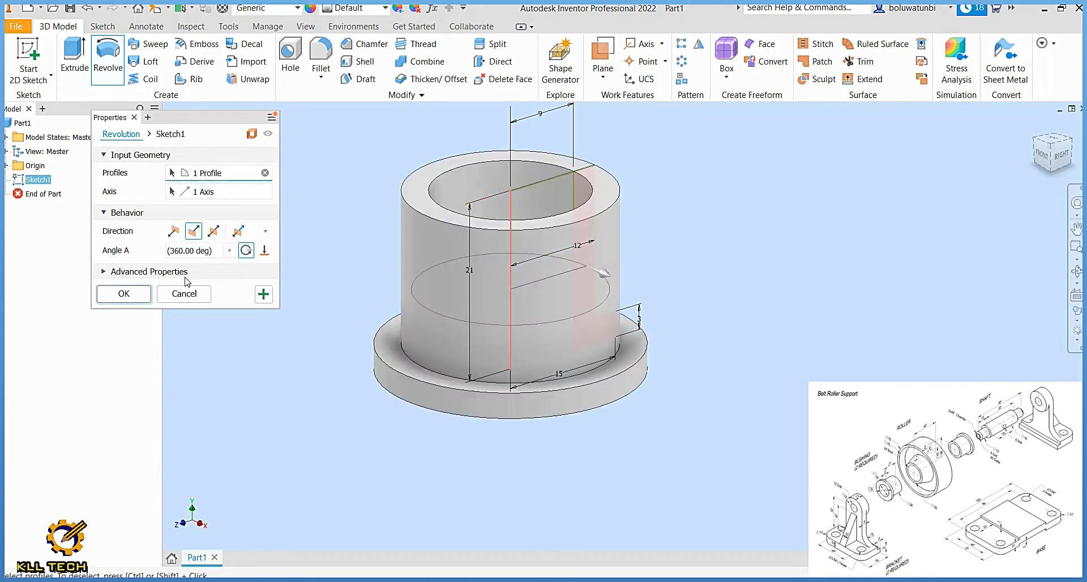
click(124, 293)
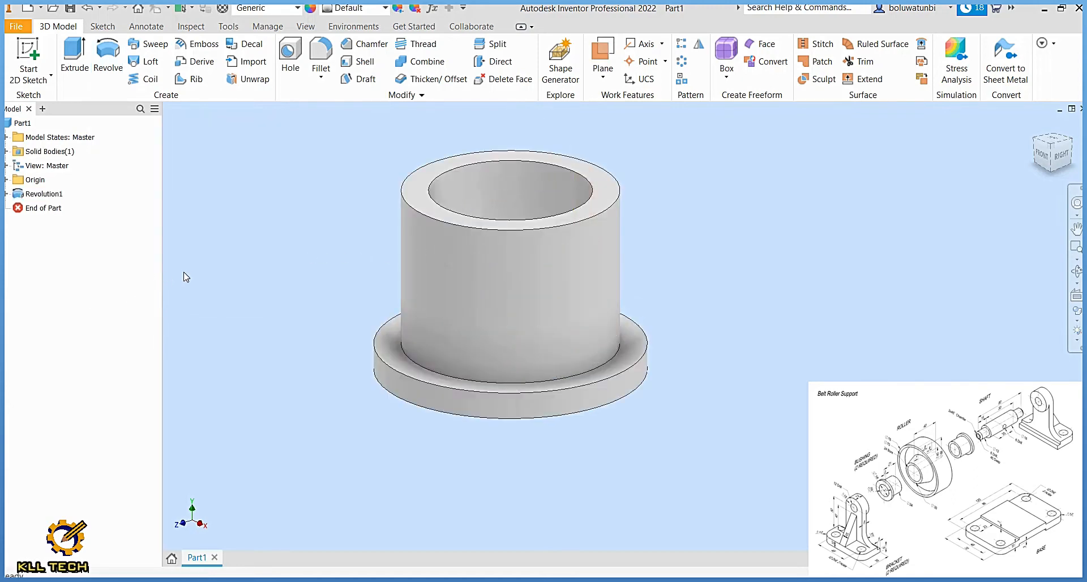
Step: Set the lighting style to Rim Highlights and the visual style to Realistic
click(1076, 332)
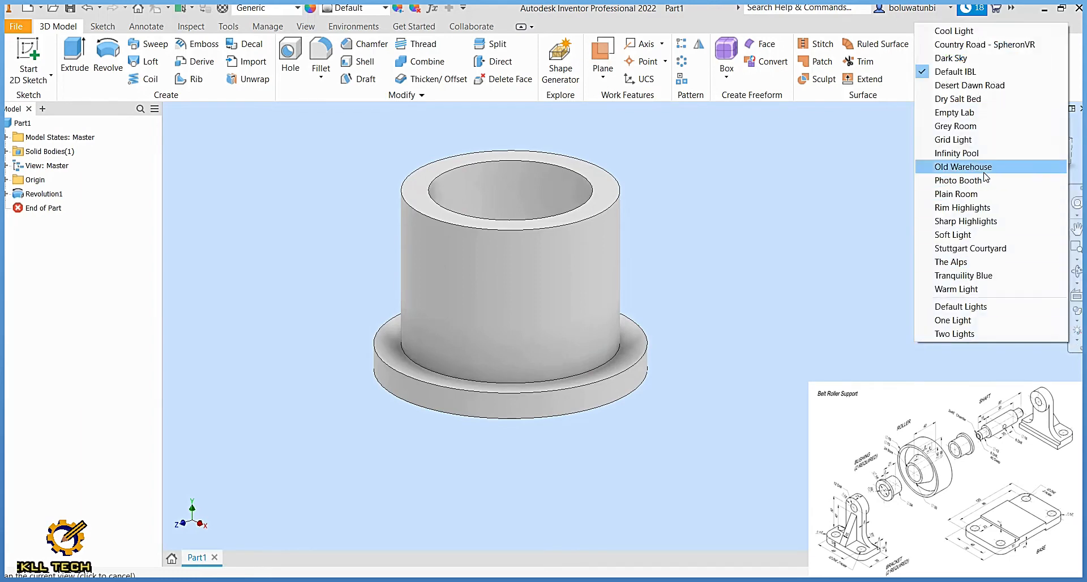
click(985, 207)
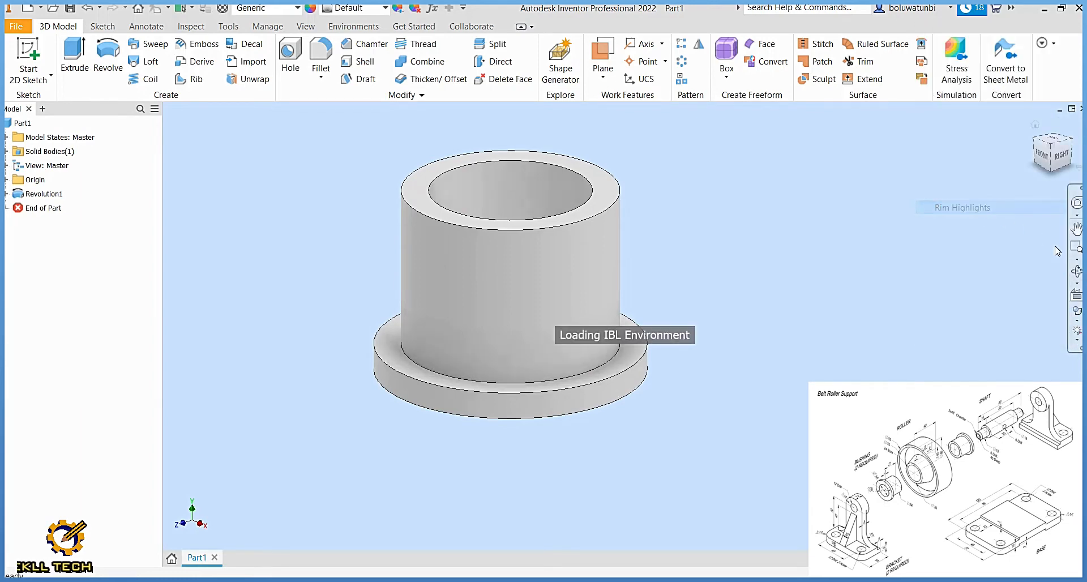
click(1078, 322)
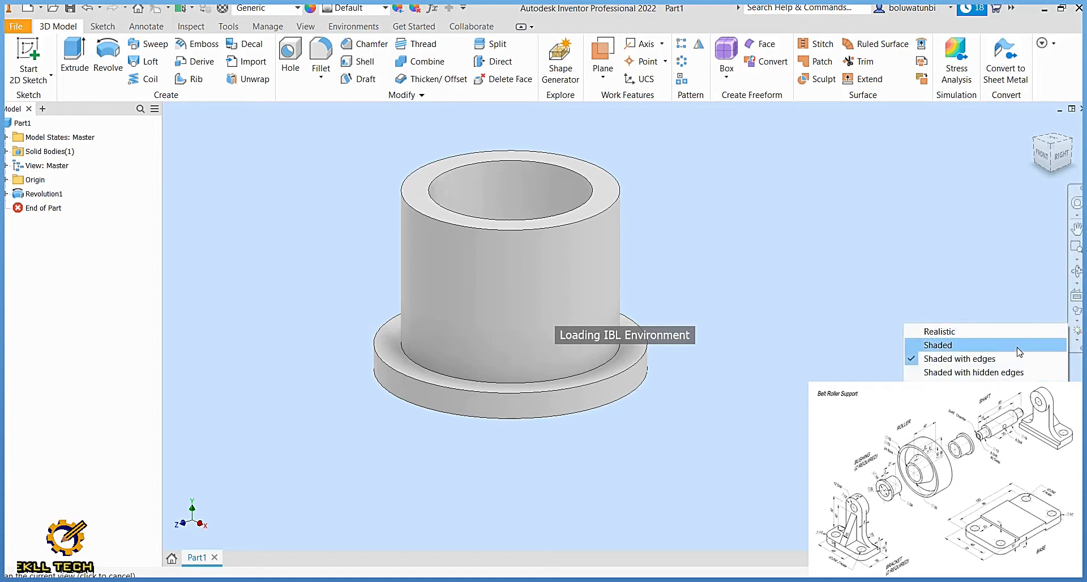
click(973, 331)
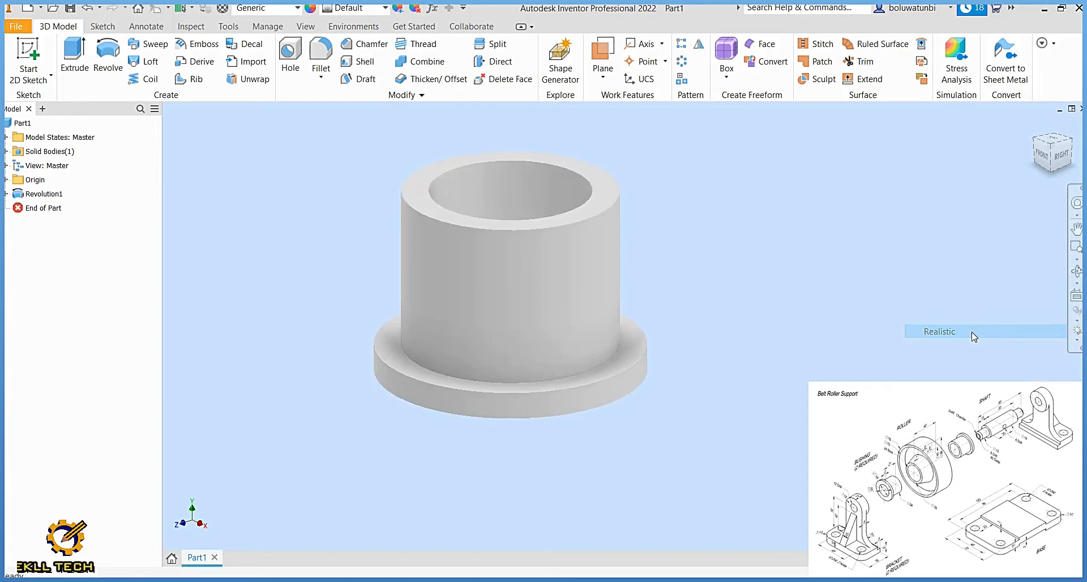
Step: Assign the Brass, Soft Yellow material to the bushing and use the Brass - Satin appearance
click(297, 8)
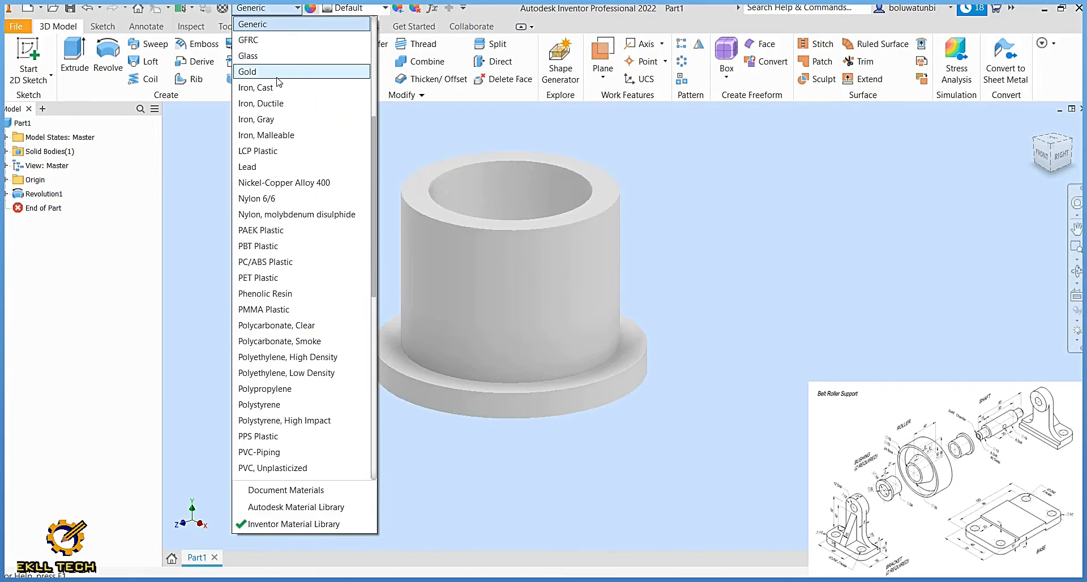
scroll(279, 74, up, 4)
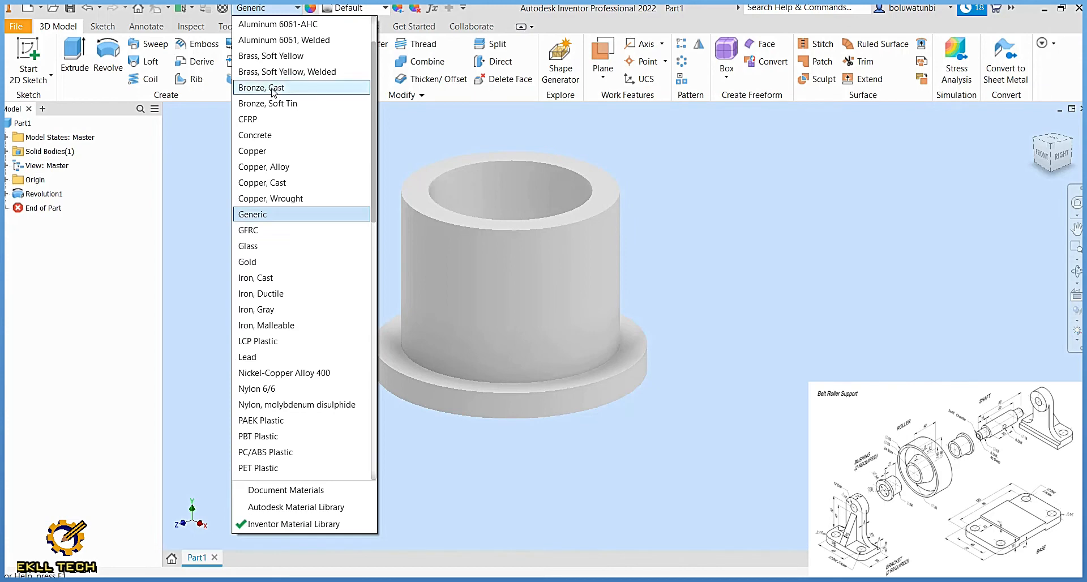
click(284, 58)
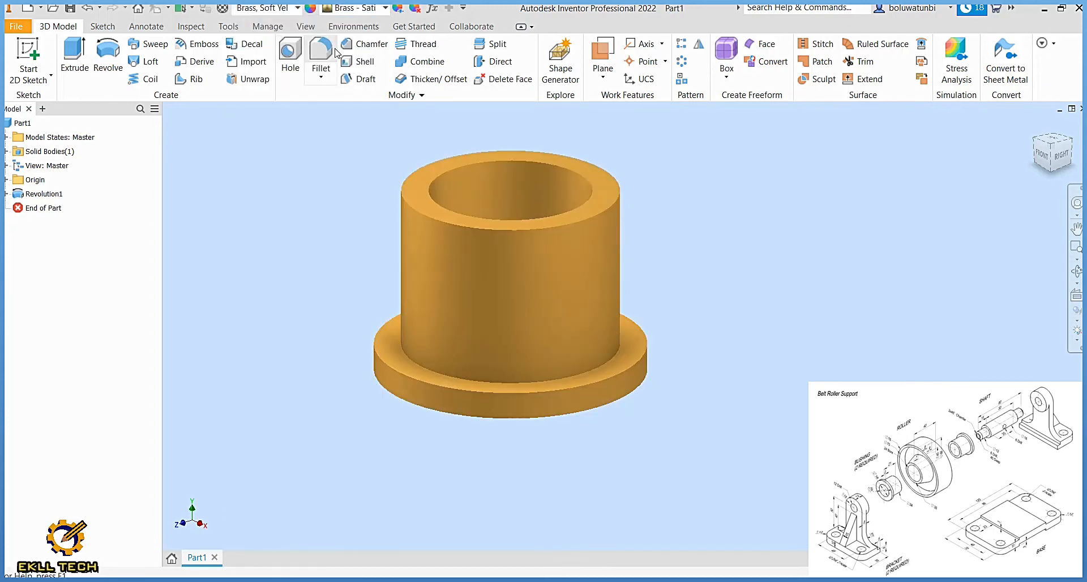
click(385, 9)
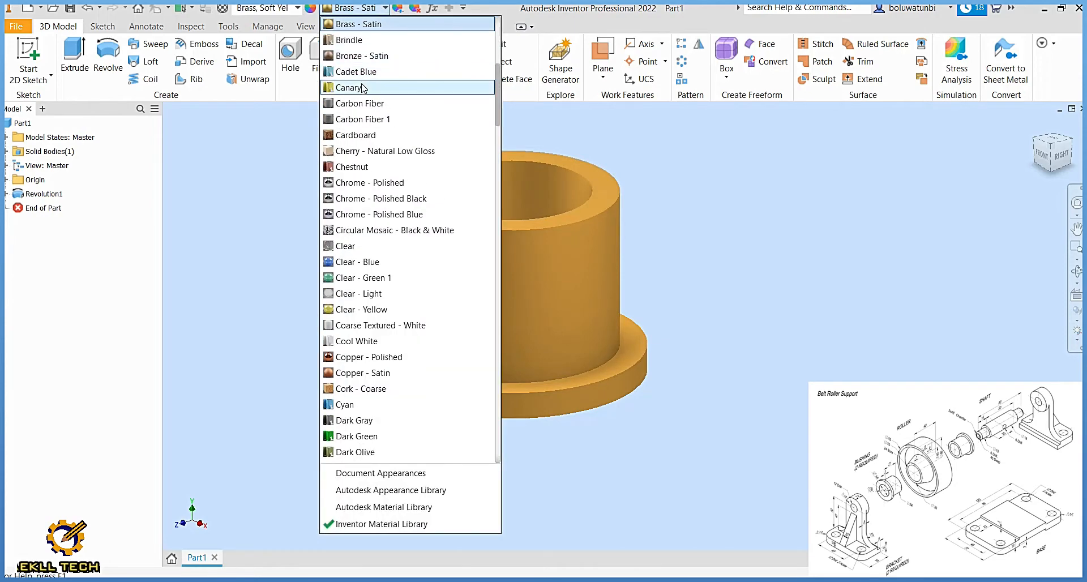
scroll(364, 87, up, 2)
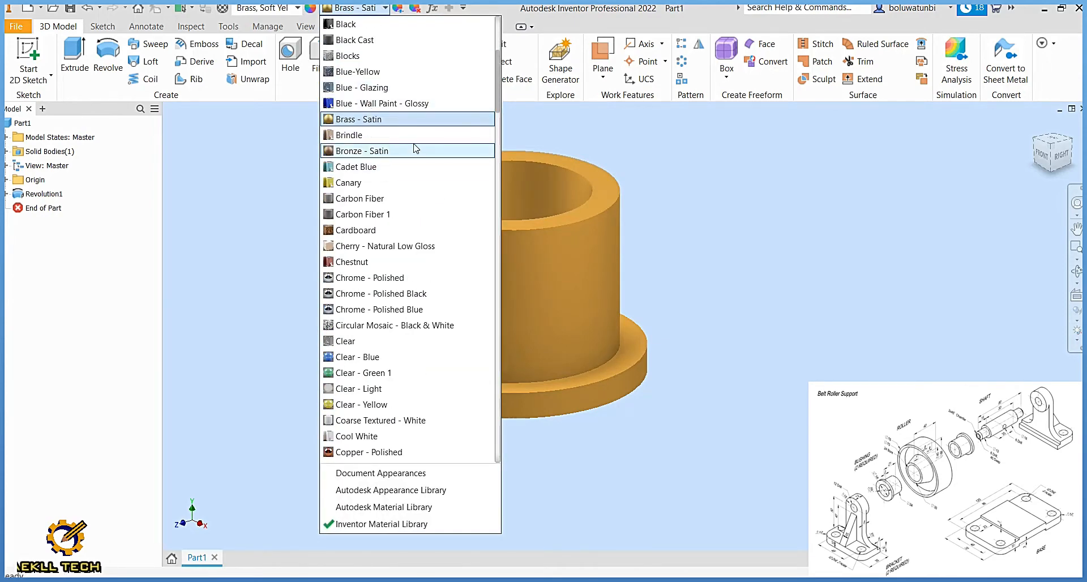
click(371, 120)
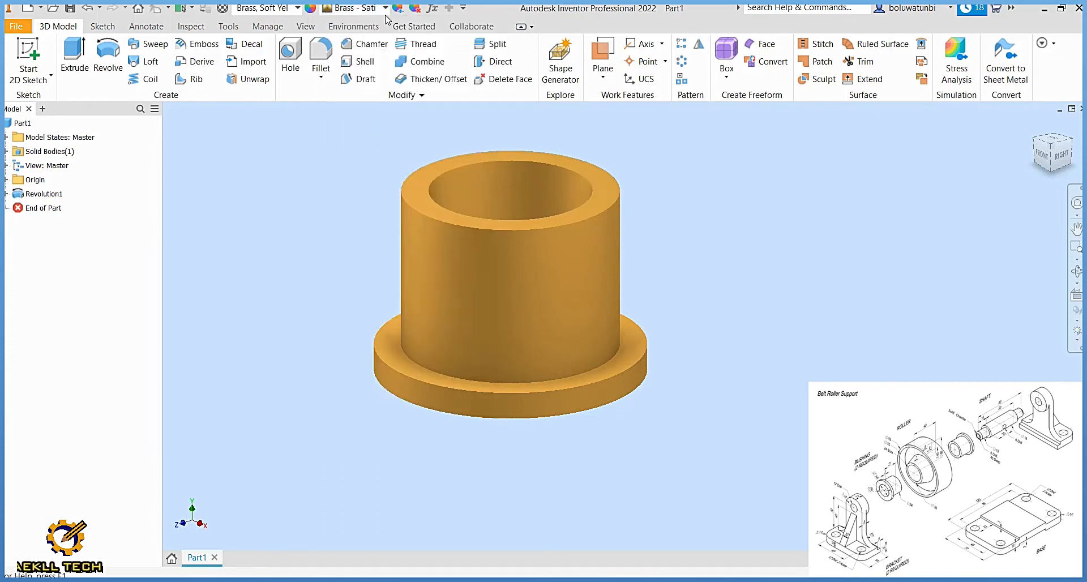
Step: Save the part as BRACKET in the BELT ROLLER folder
middle_drag(375, 205, 465, 253)
scroll(432, 244, down, 1)
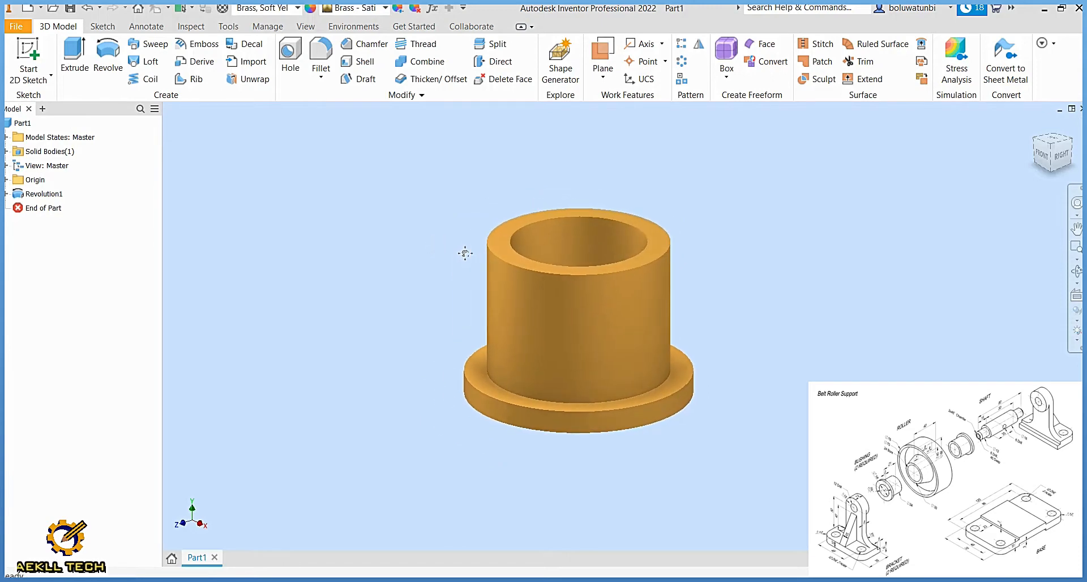
key(ctrl+s)
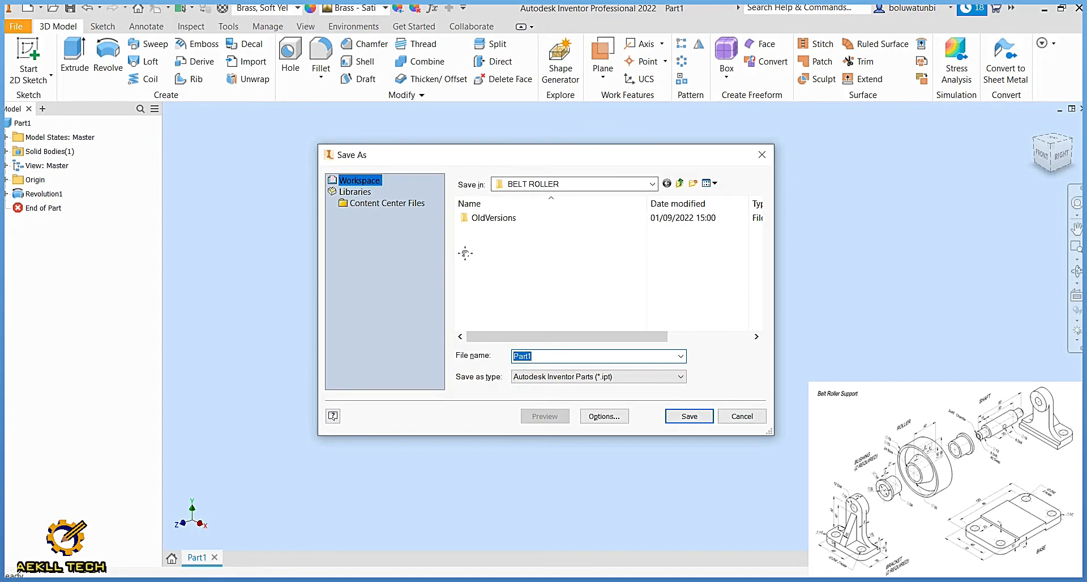
text(BRACKET)
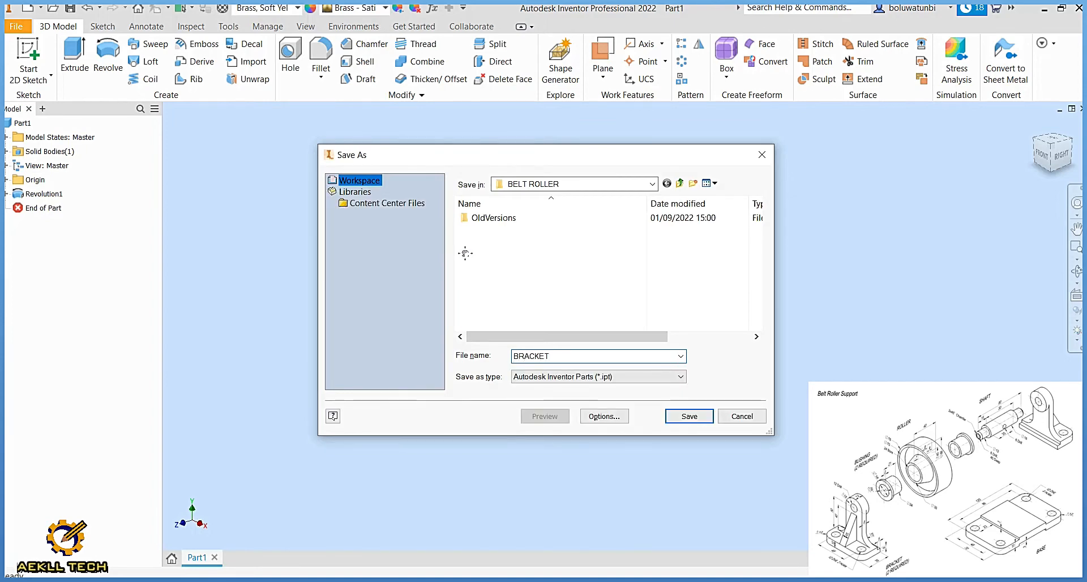
key(Return)
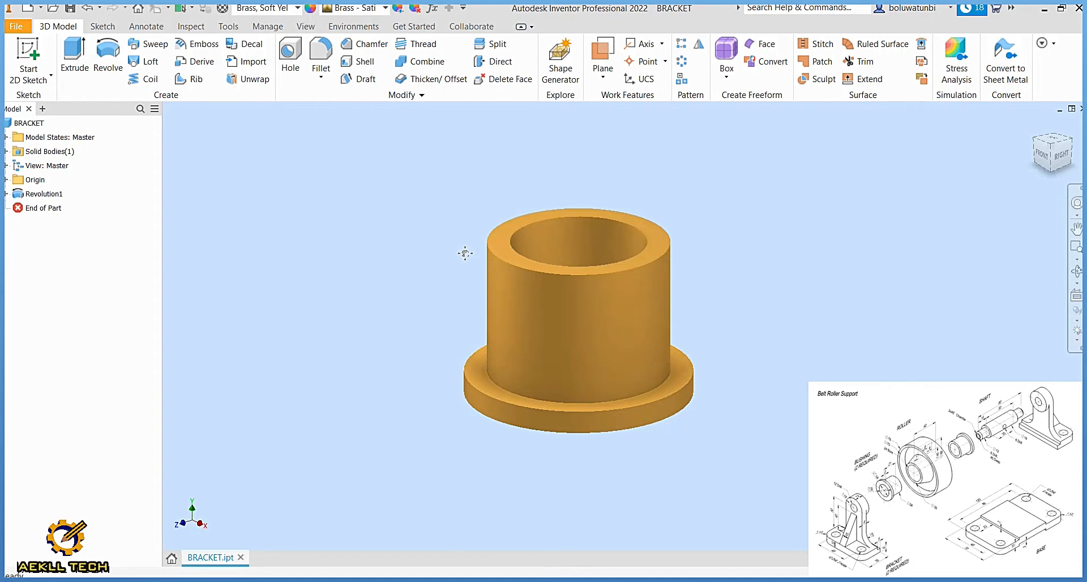
Step: Create a new part from the metric Standard (mm).ipt template and start a 2D sketch on the YZ plane
key(ctrl+n)
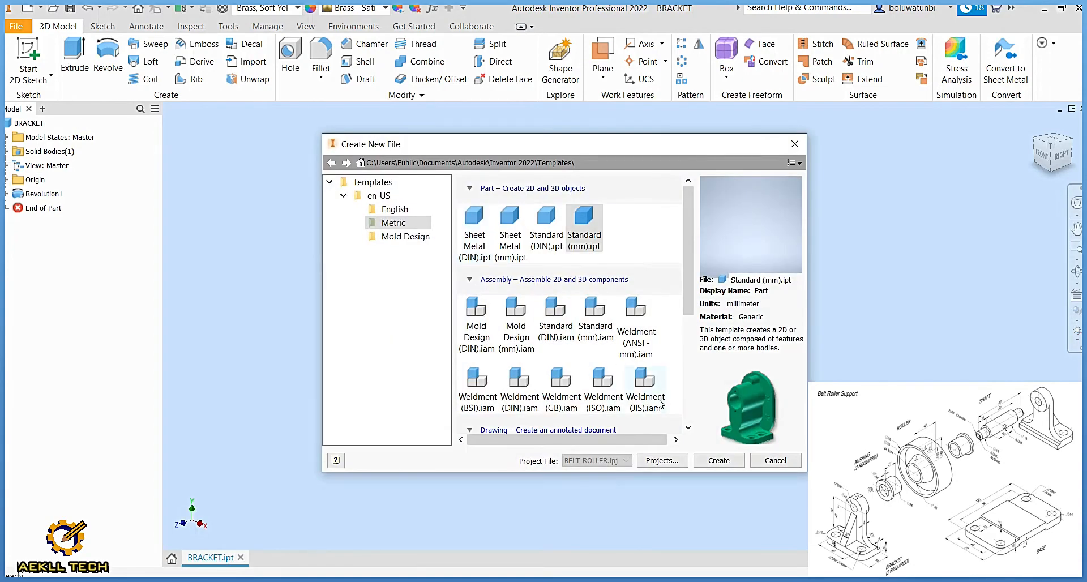
click(713, 460)
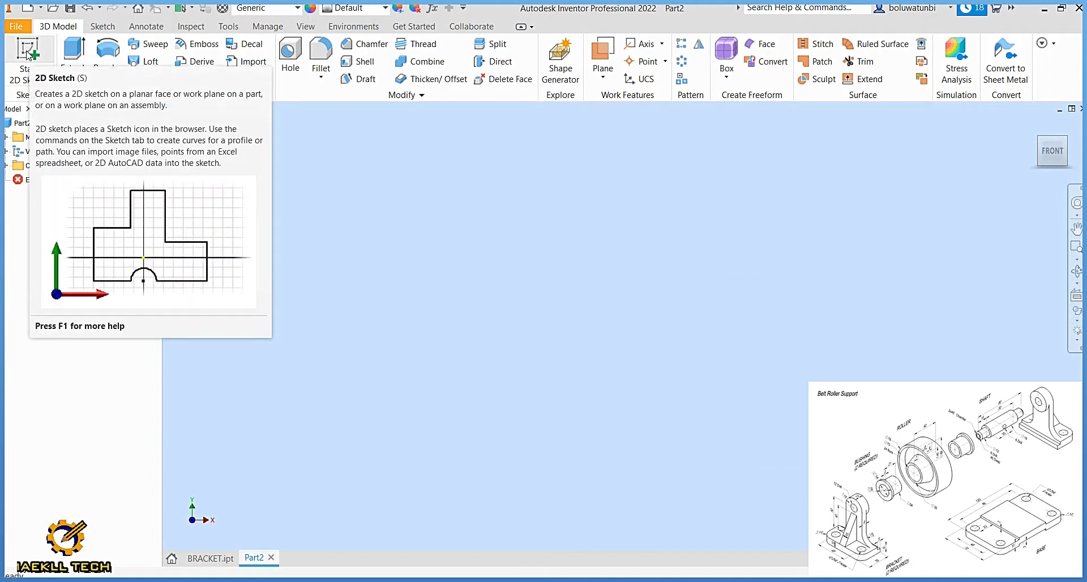
click(29, 55)
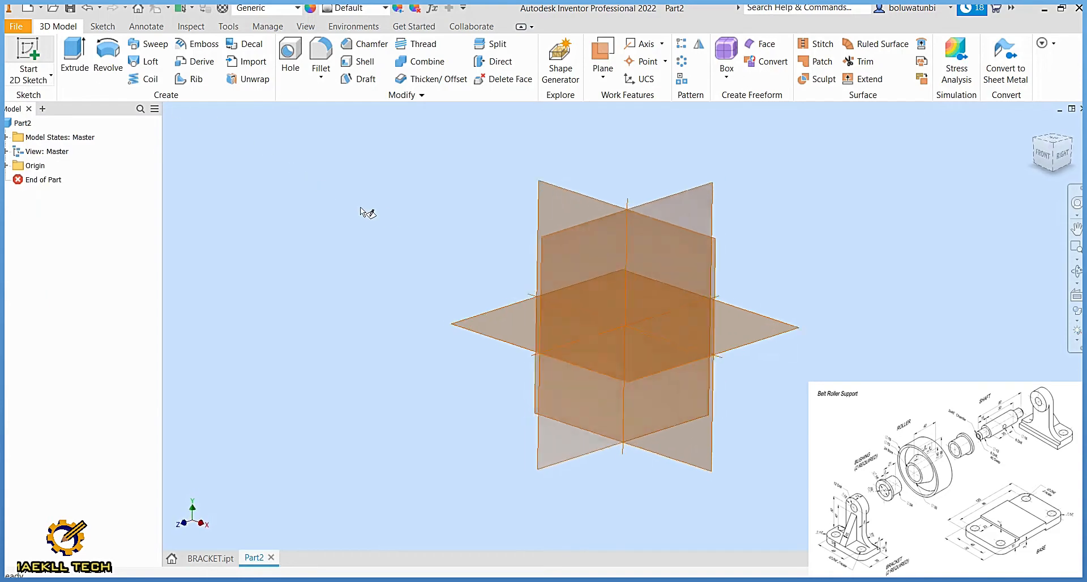
click(556, 268)
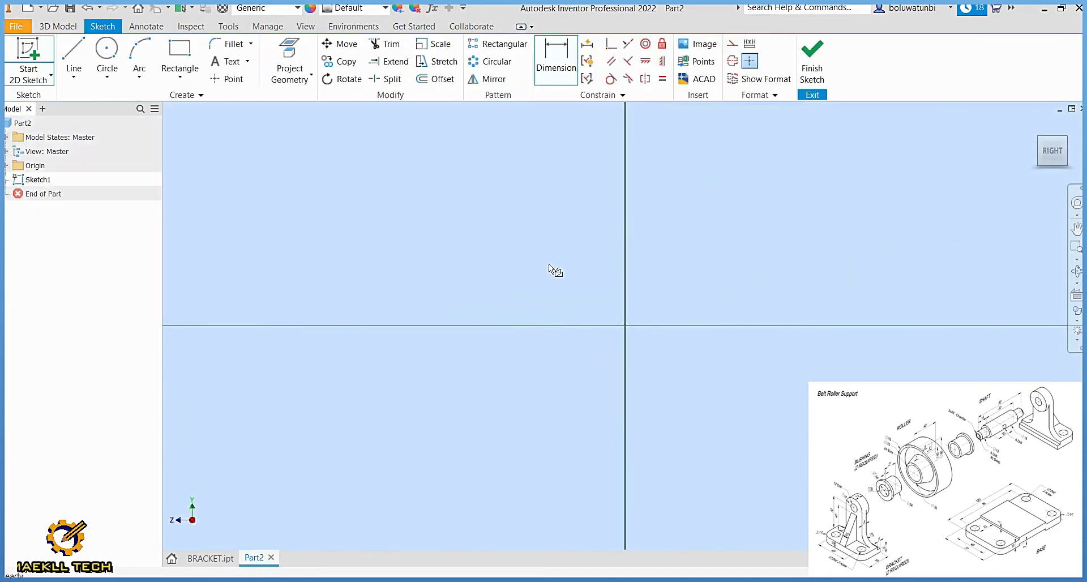
Step: Sketch a rectangle 120 mm wide and 13 mm high across the vertical axis
click(175, 55)
click(306, 263)
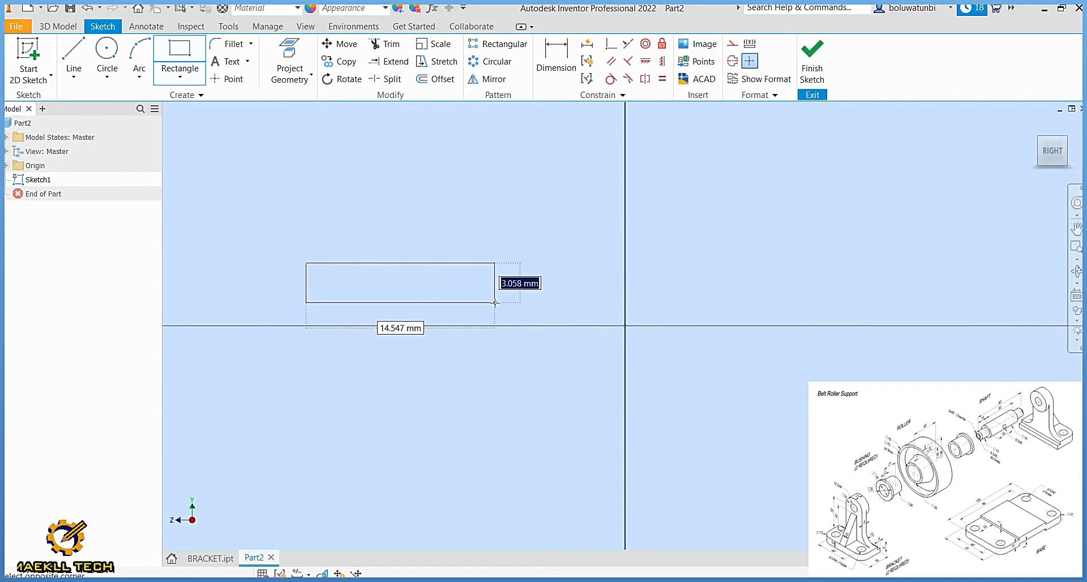
text(1)
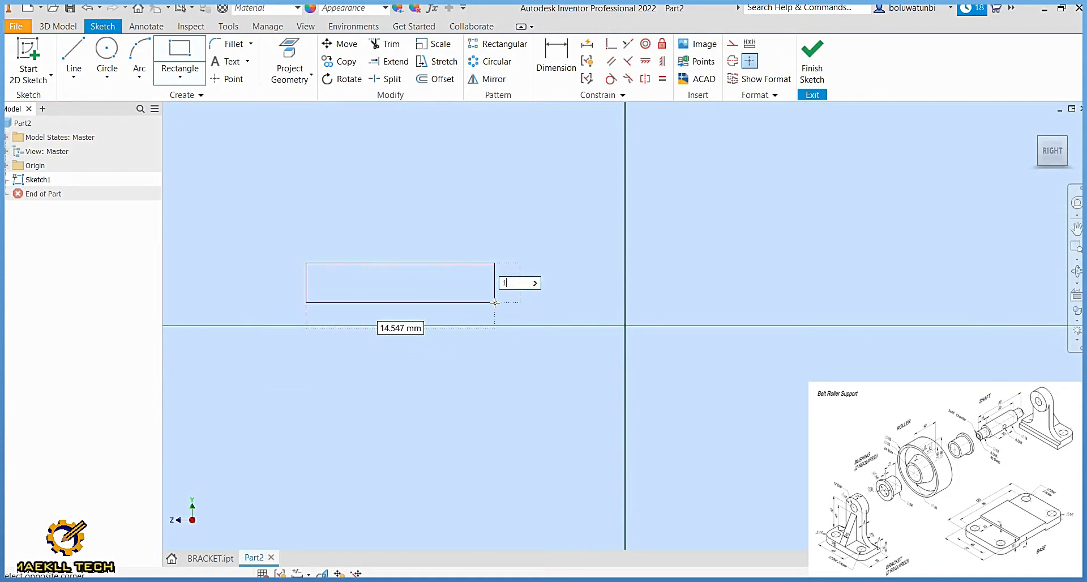
text(3)
key(Tab)
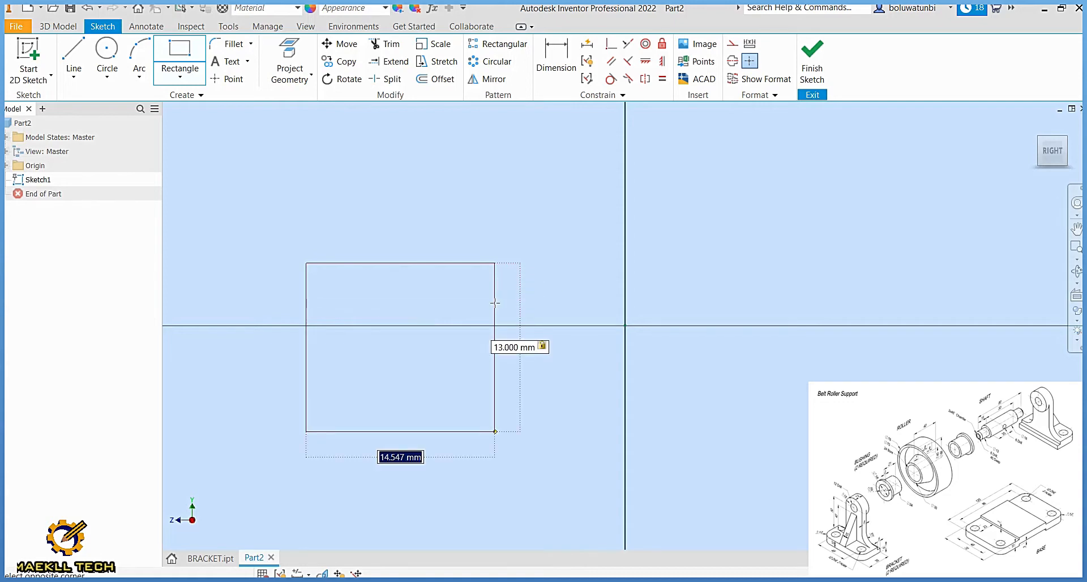
text(128)
key(Return)
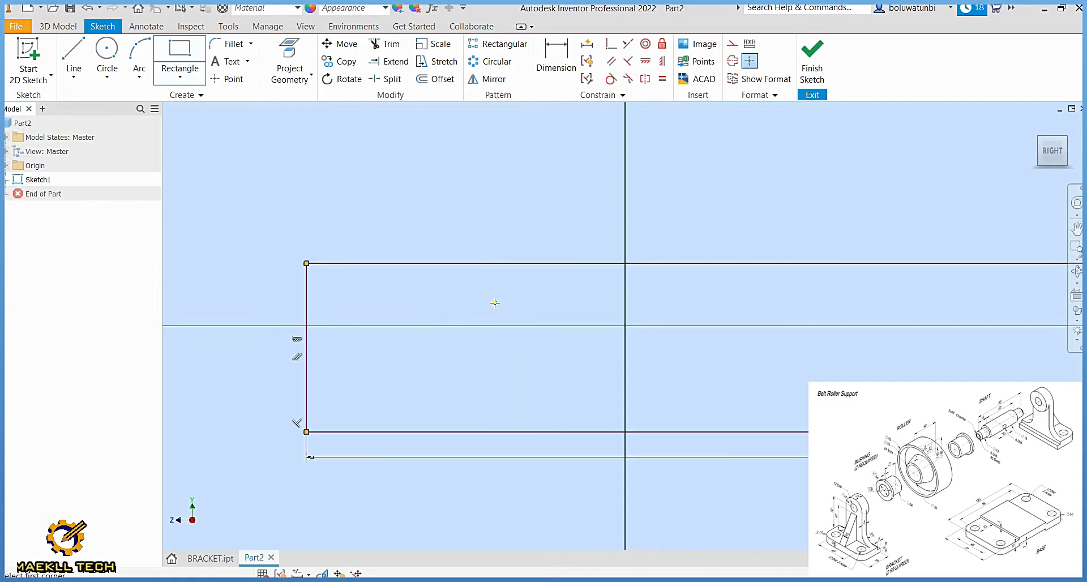
Step: Make the midpoint of the rectangle's bottom edge coincident with the sketch origin
click(1053, 154)
click(611, 44)
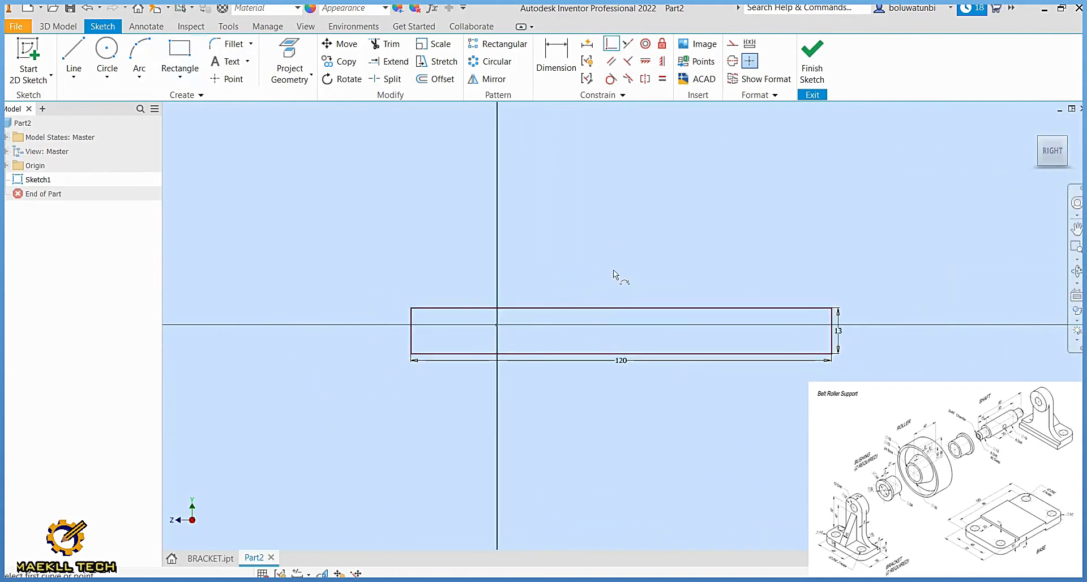
click(622, 353)
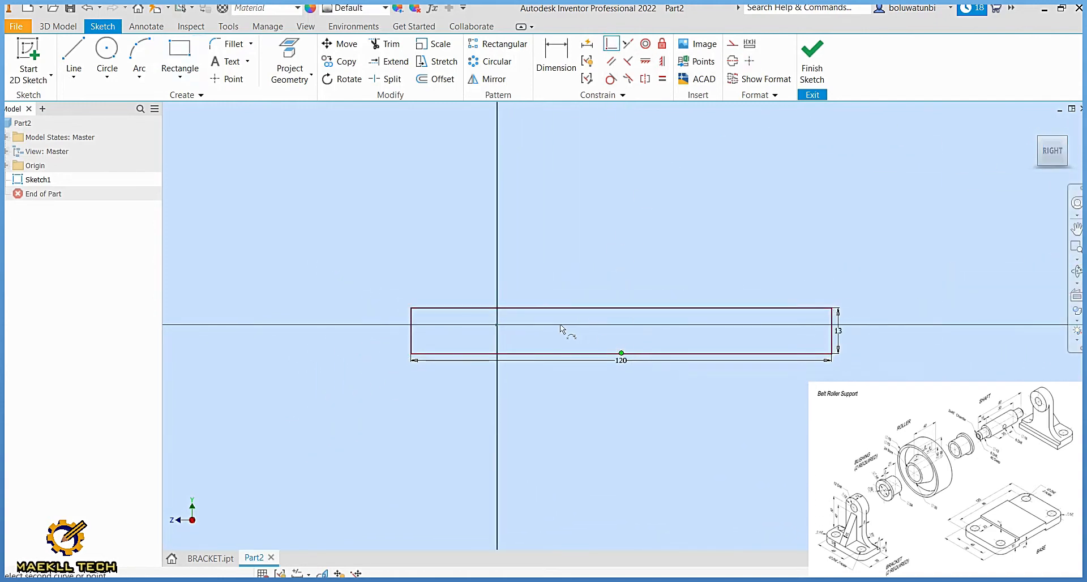
click(497, 324)
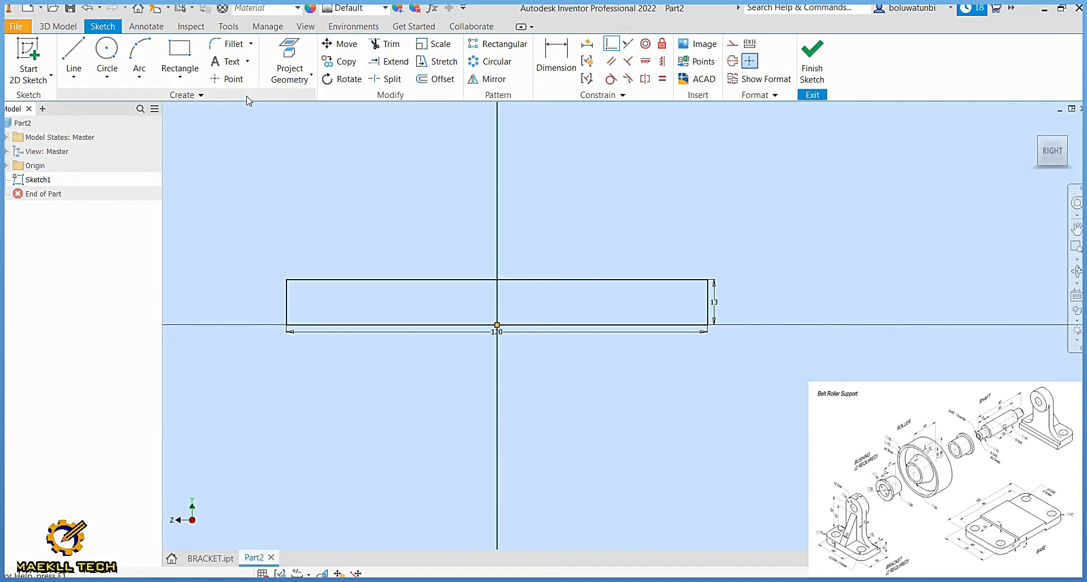
Step: Draw a vertical construction line along the Y axis, running from above the rectangle to below it
click(73, 56)
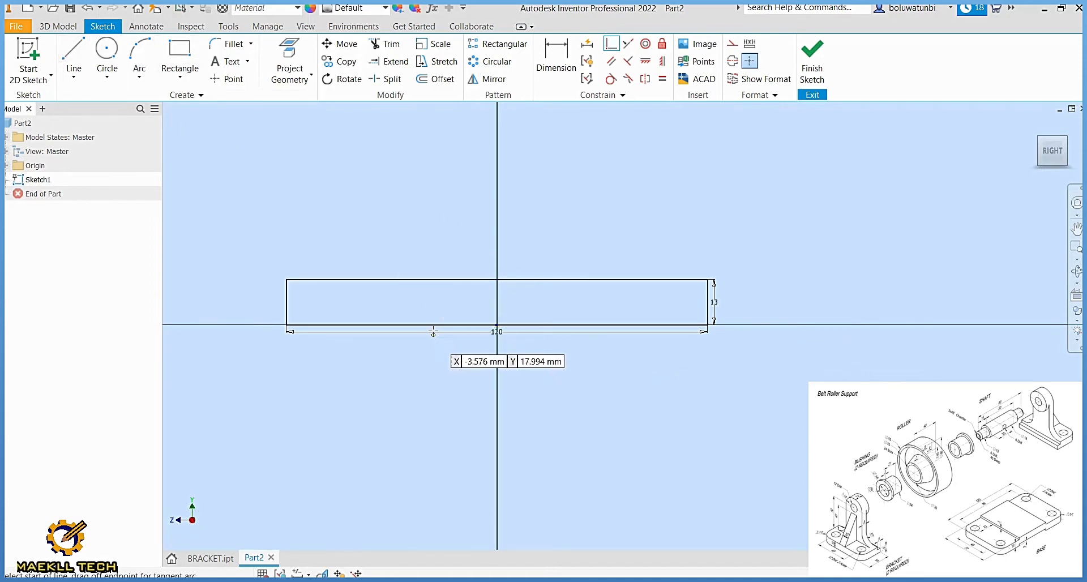
click(732, 43)
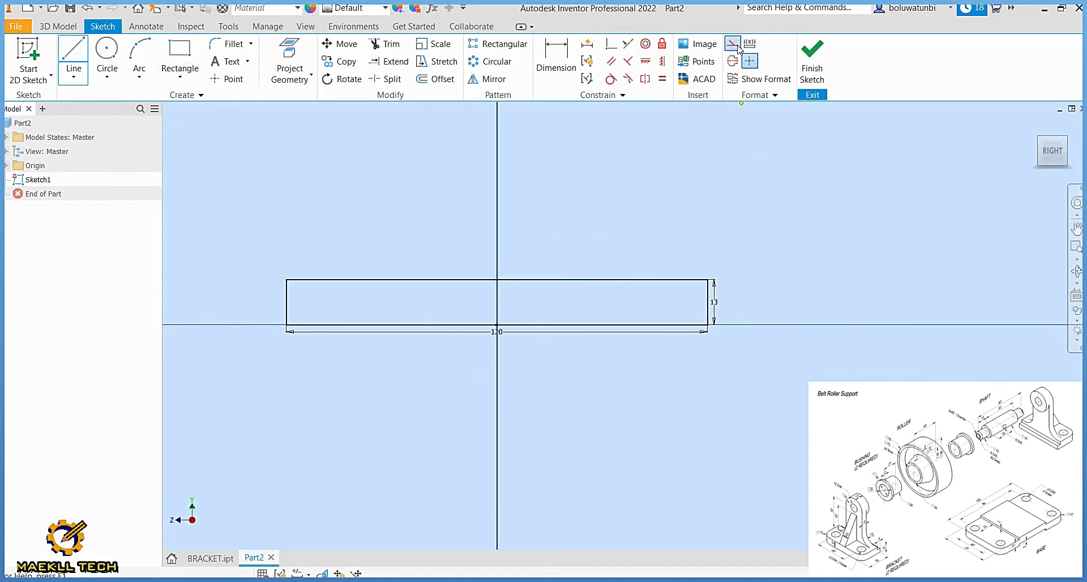
click(497, 156)
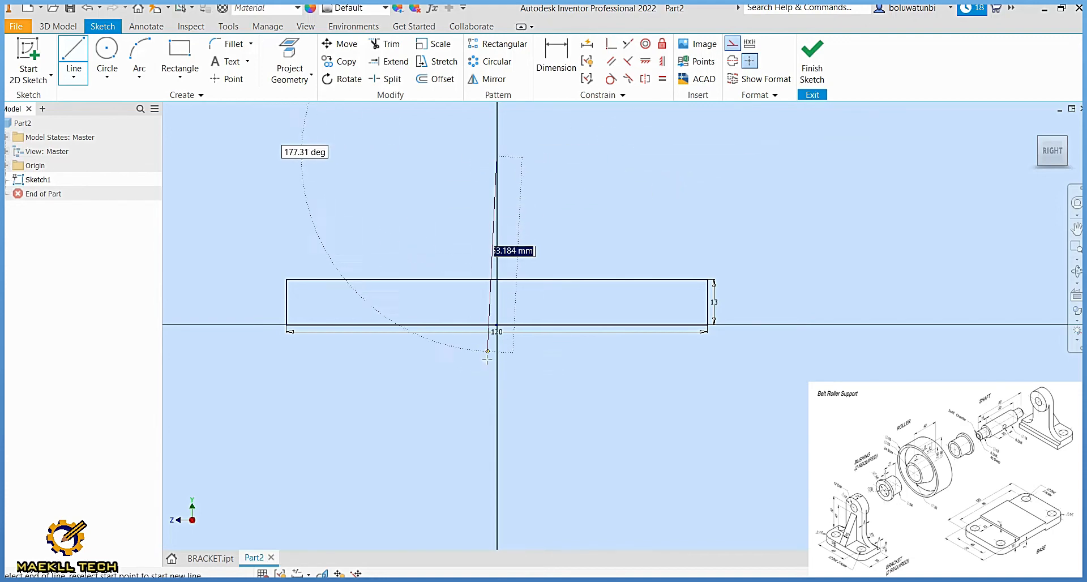
click(497, 279)
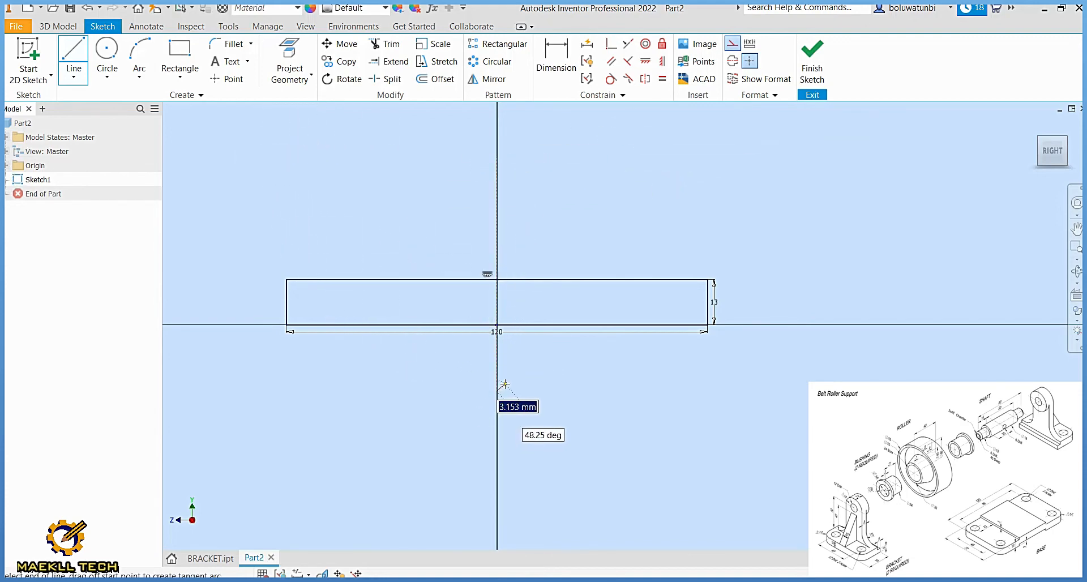
double_click(498, 390)
key(Escape)
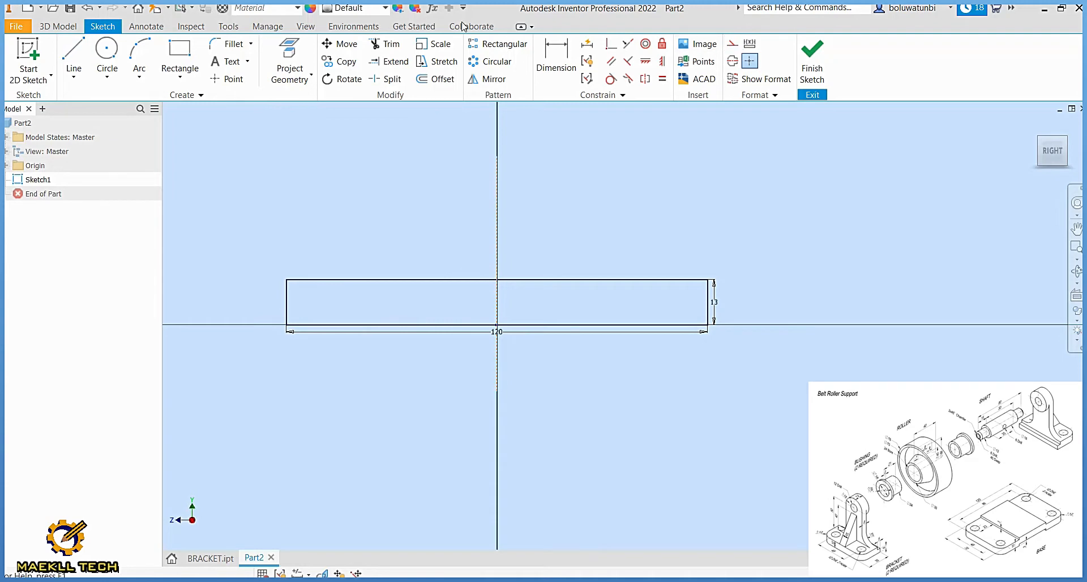
Step: Draw a recess outline 3 mm high and 50 mm wide on the rectangle's bottom edge and place its width dimension below the rectangle
click(74, 57)
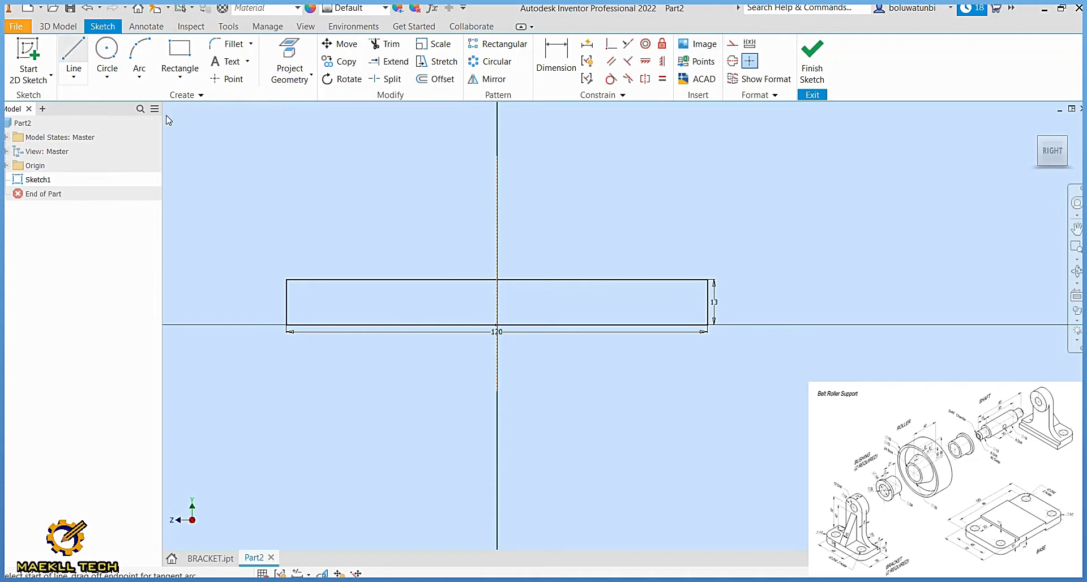
click(411, 325)
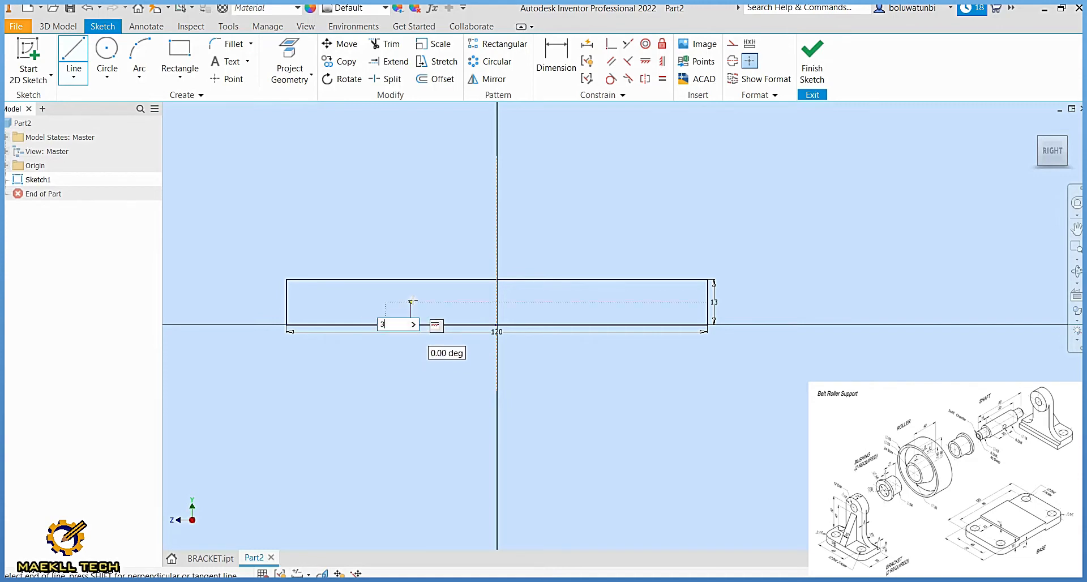
key(Return)
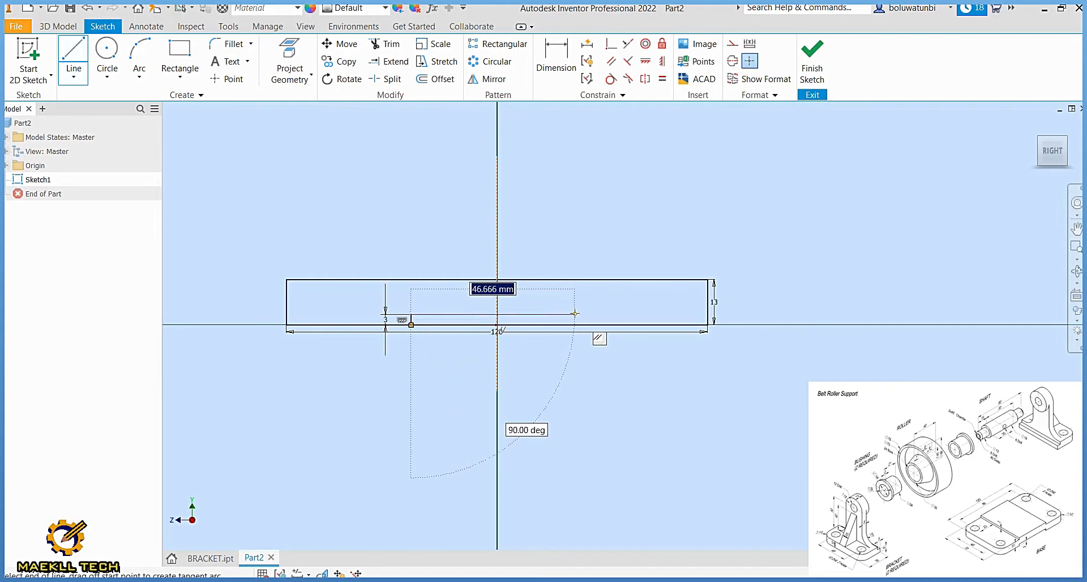
text(50)
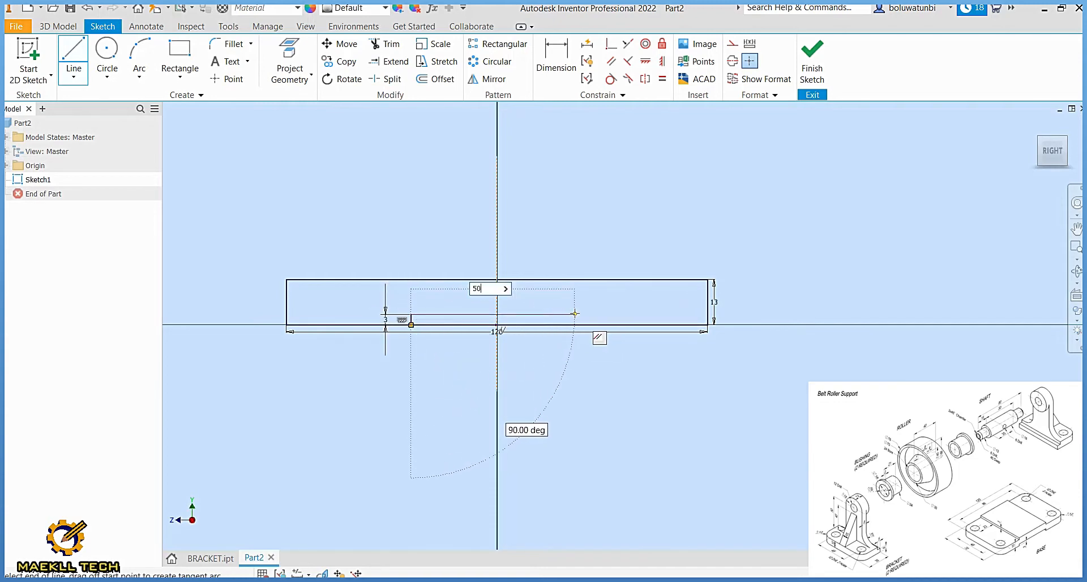
key(Return)
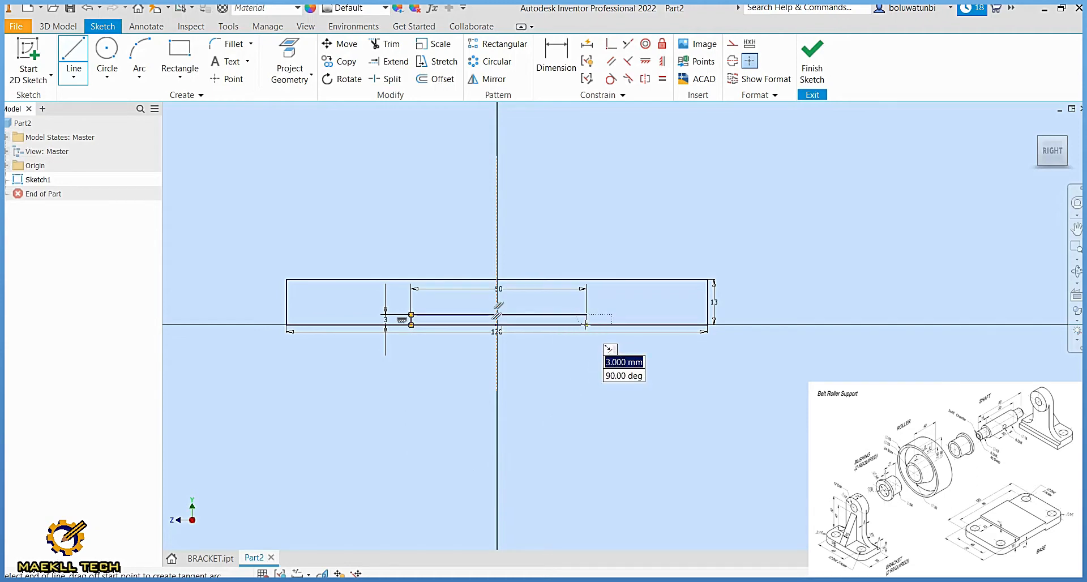
click(586, 325)
key(Escape)
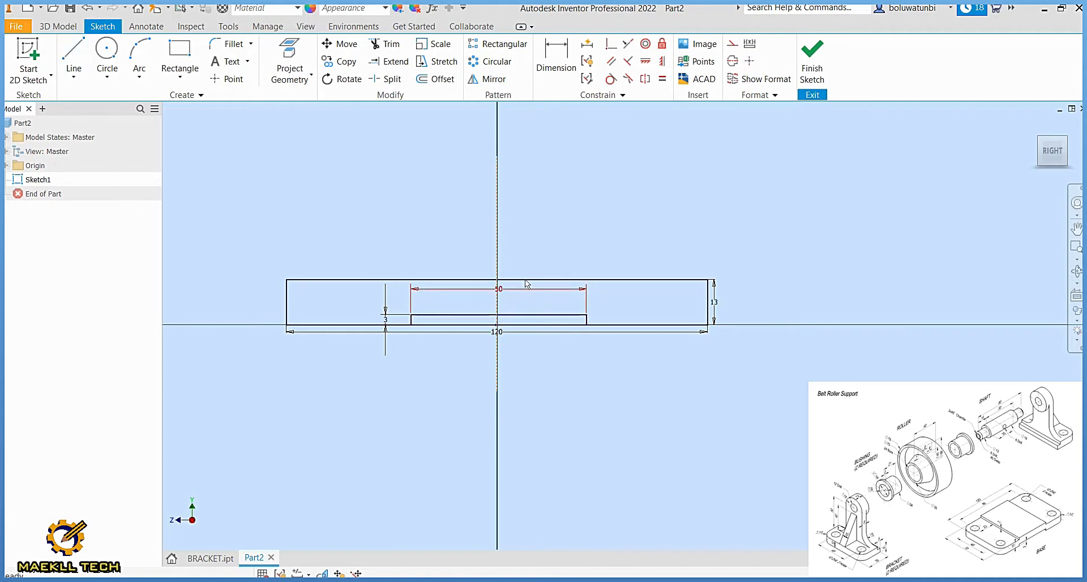
drag(497, 289, 488, 369)
click(618, 378)
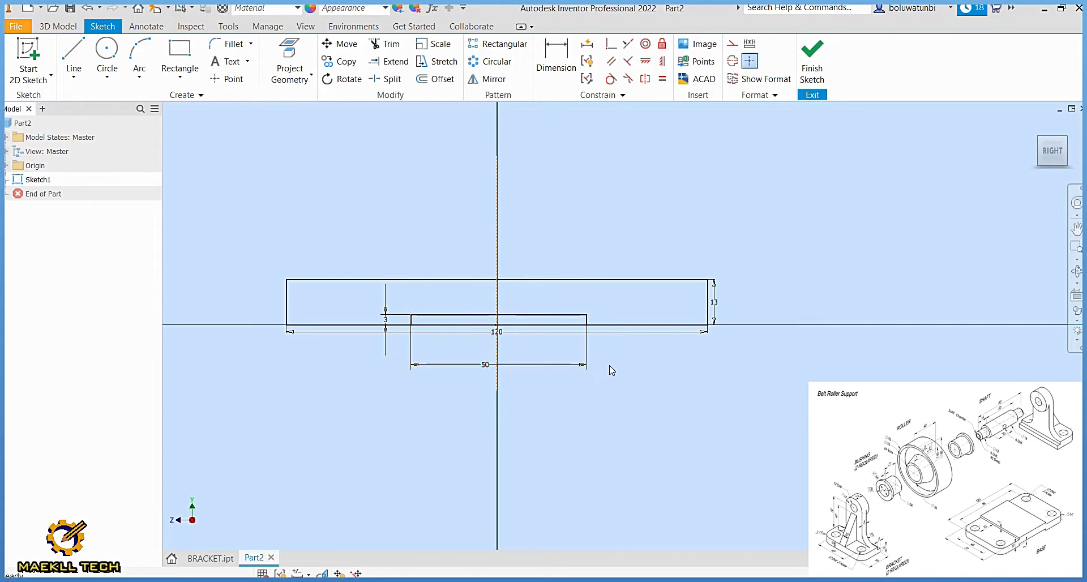
Step: Draw a matching outline 3 mm deep and 50 mm wide down from the rectangle's top edge, directly above the lower recess
click(73, 59)
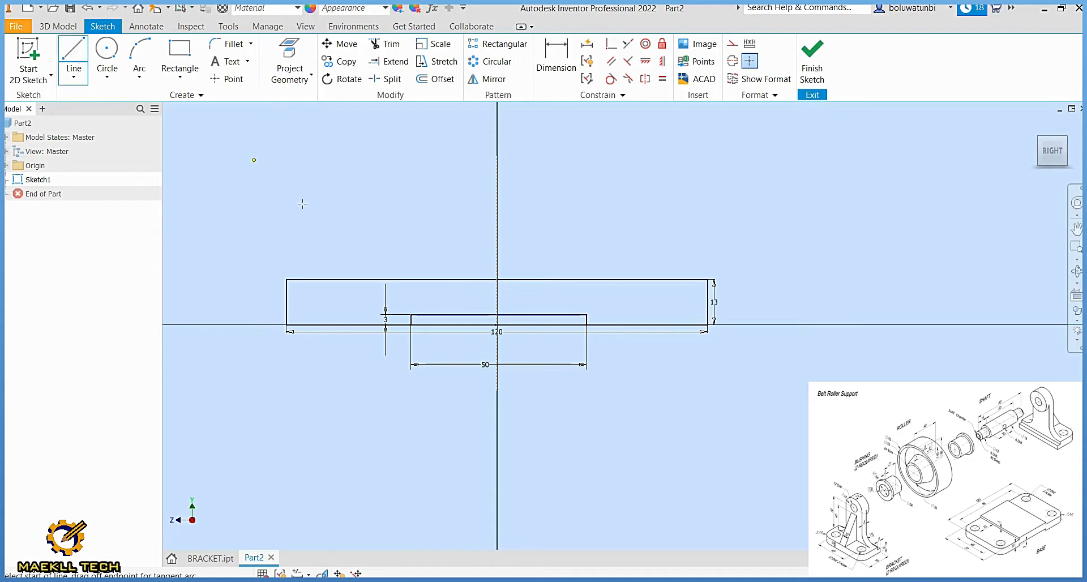
click(411, 315)
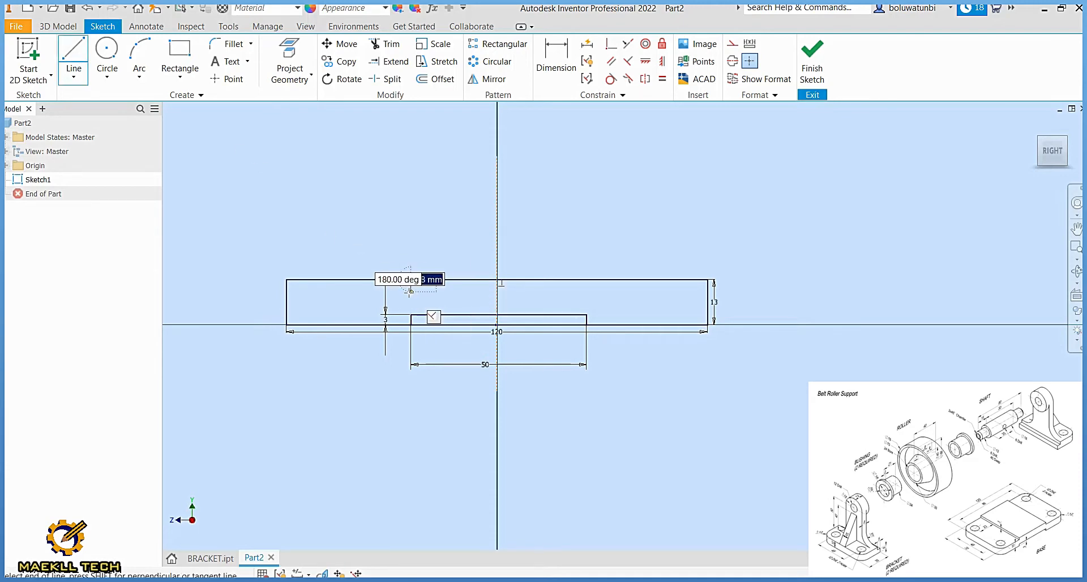
text(3)
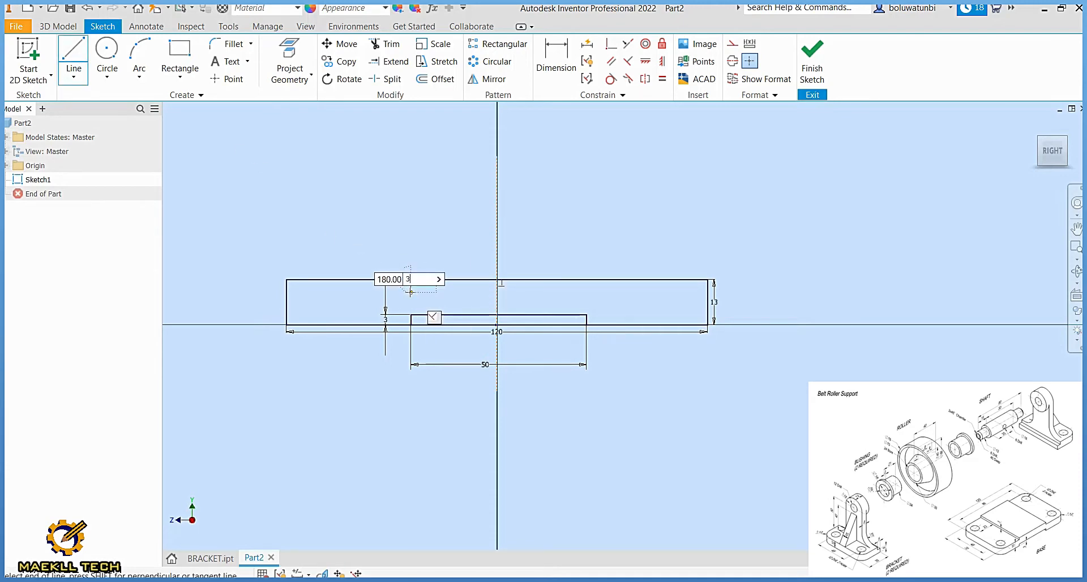
key(Return)
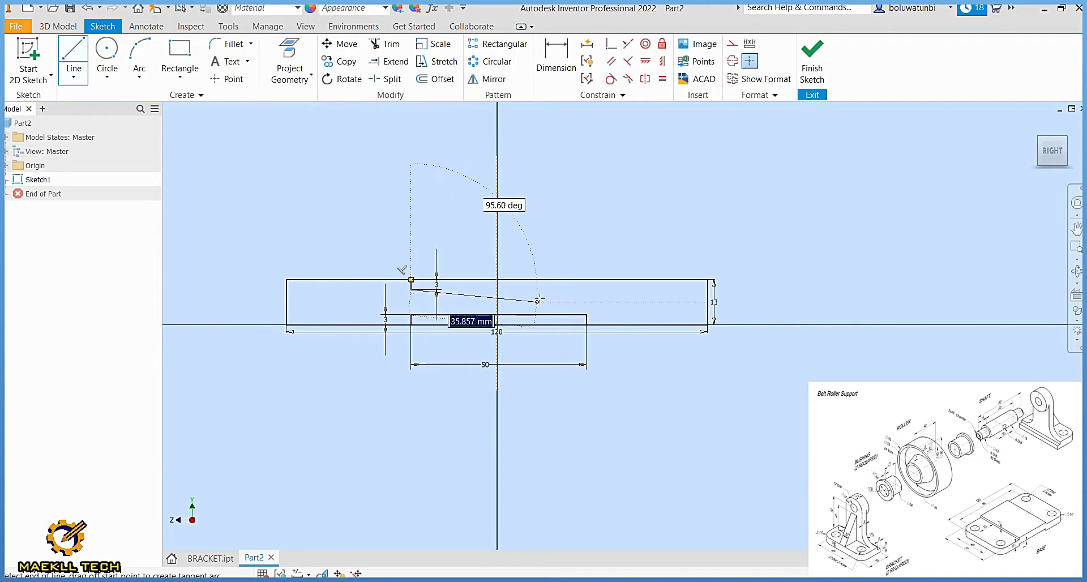
text(50)
key(Return)
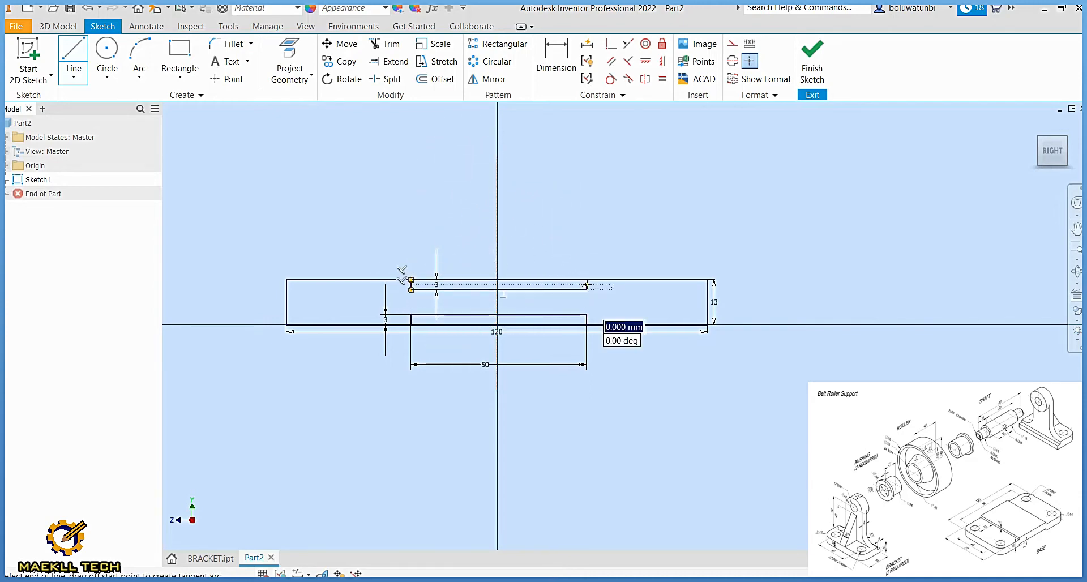
click(586, 280)
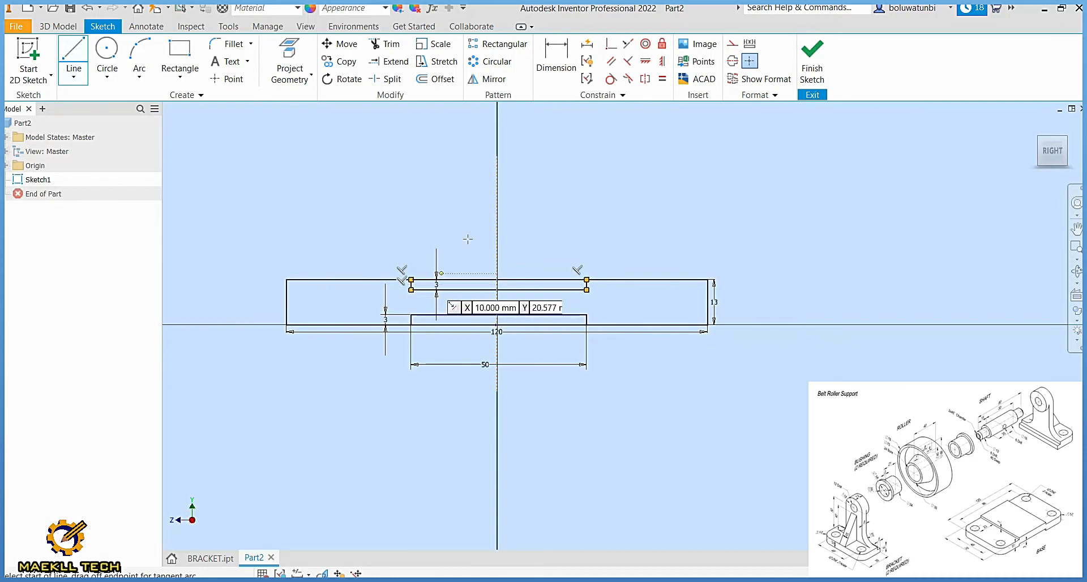
Step: Extend the upper outline's horizontal bottom line to the rectangle's right edge
click(389, 61)
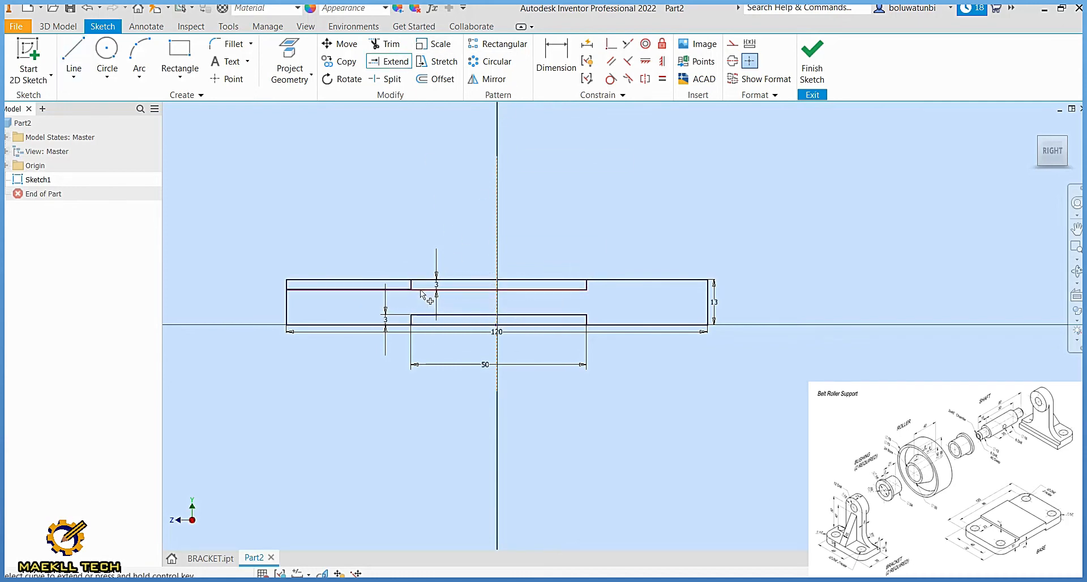
click(492, 299)
click(287, 123)
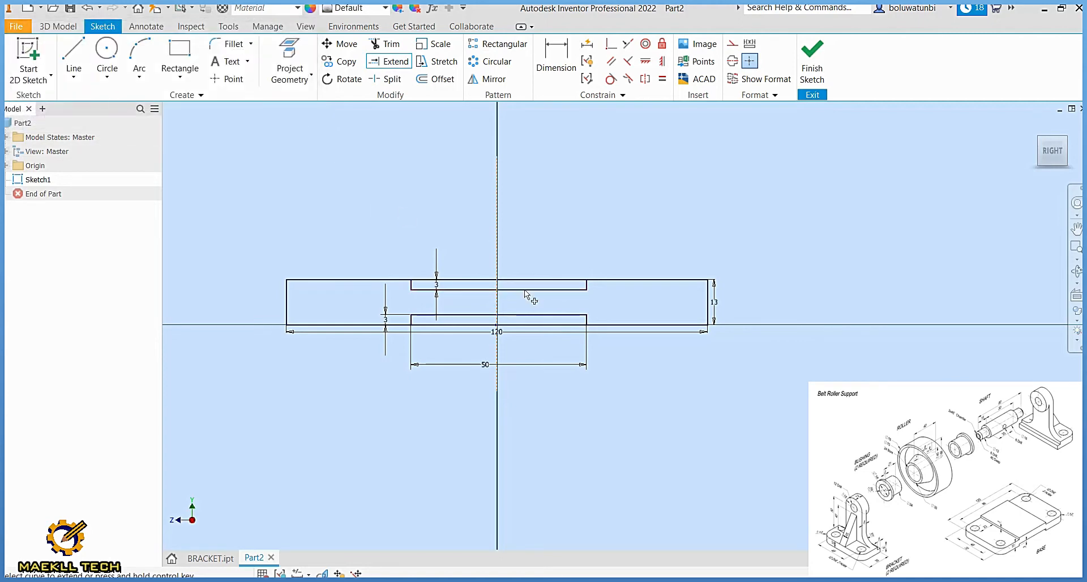
click(565, 290)
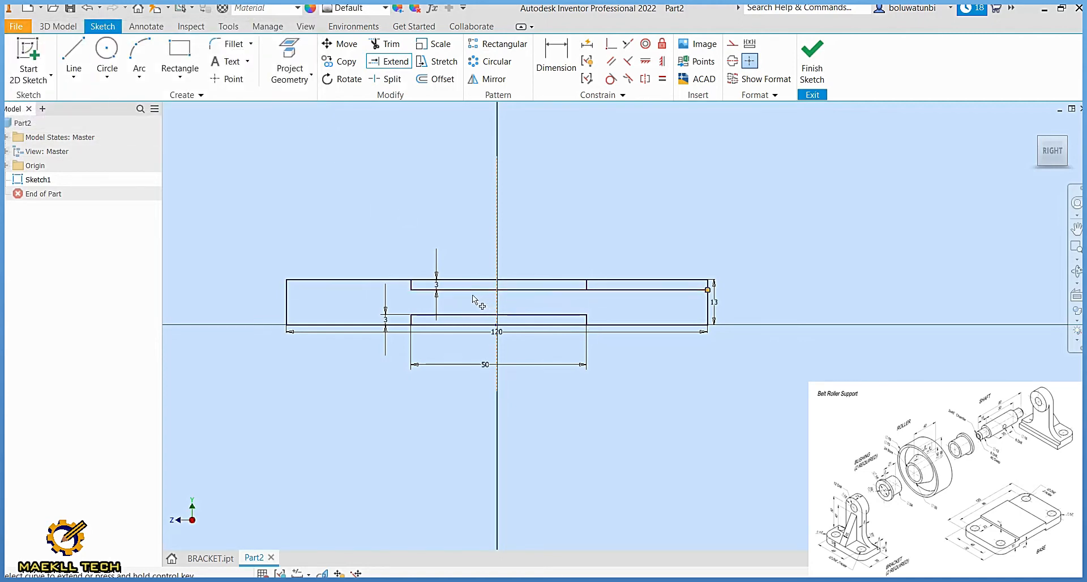
Step: Try to extend the upper outline's bottom line to the rectangle's left edge
click(437, 291)
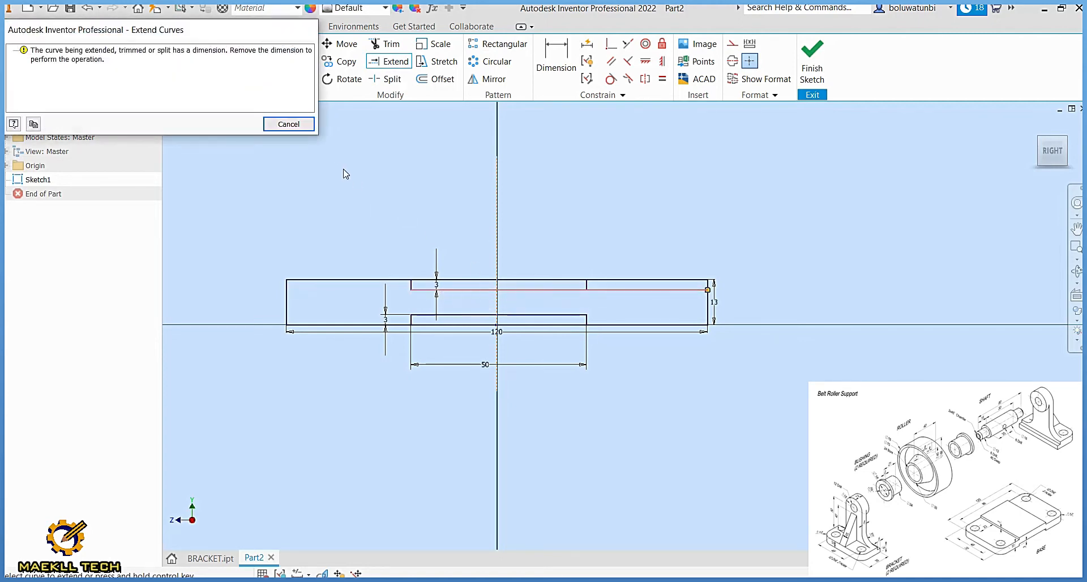
click(288, 124)
click(420, 291)
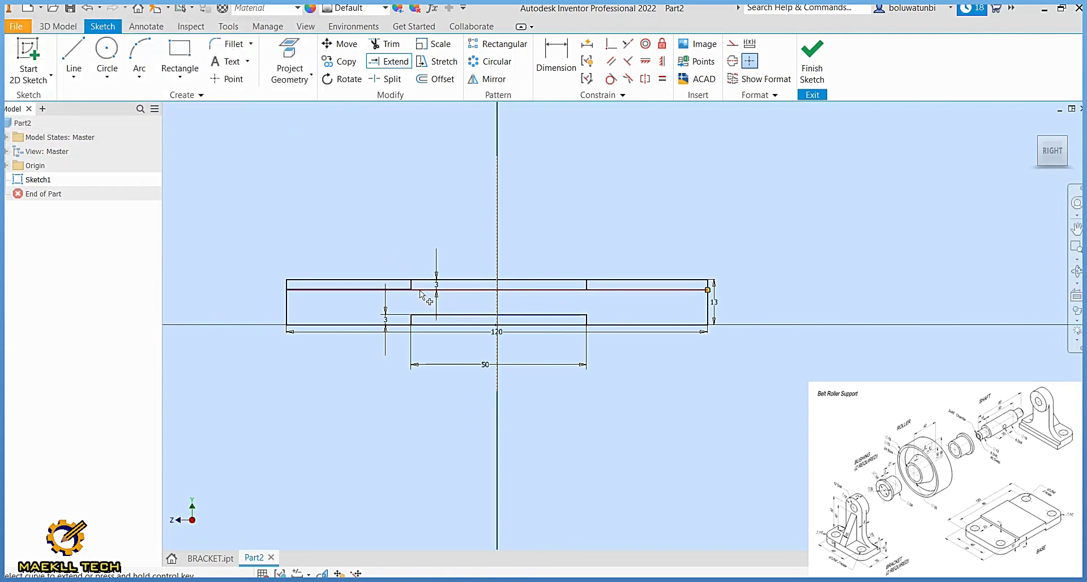
click(421, 291)
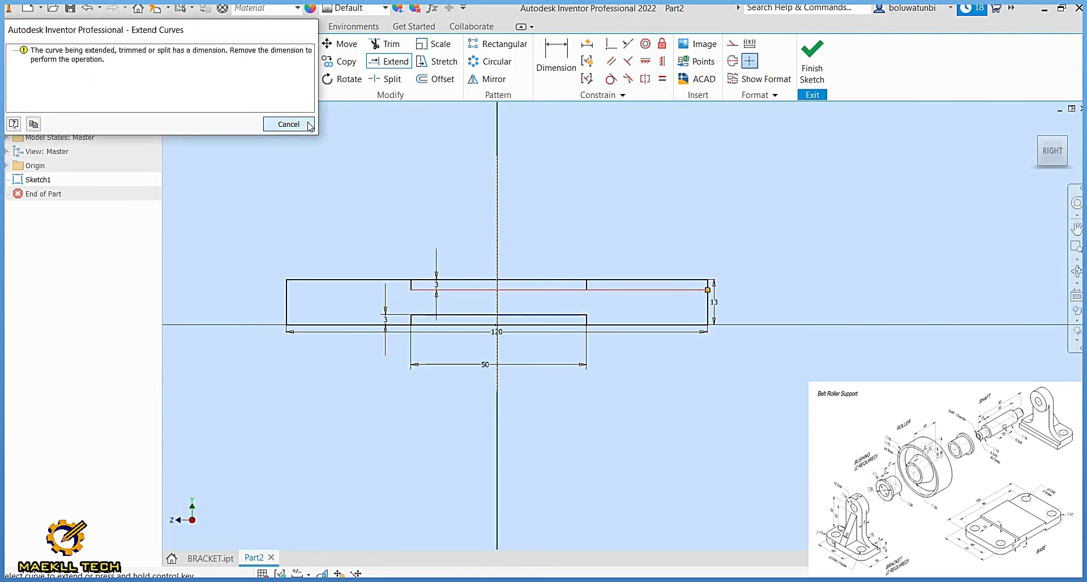
click(289, 124)
Step: Draw a horizontal line from the upper outline's lower-left corner to the rectangle's left edge and finish the sketch
click(72, 52)
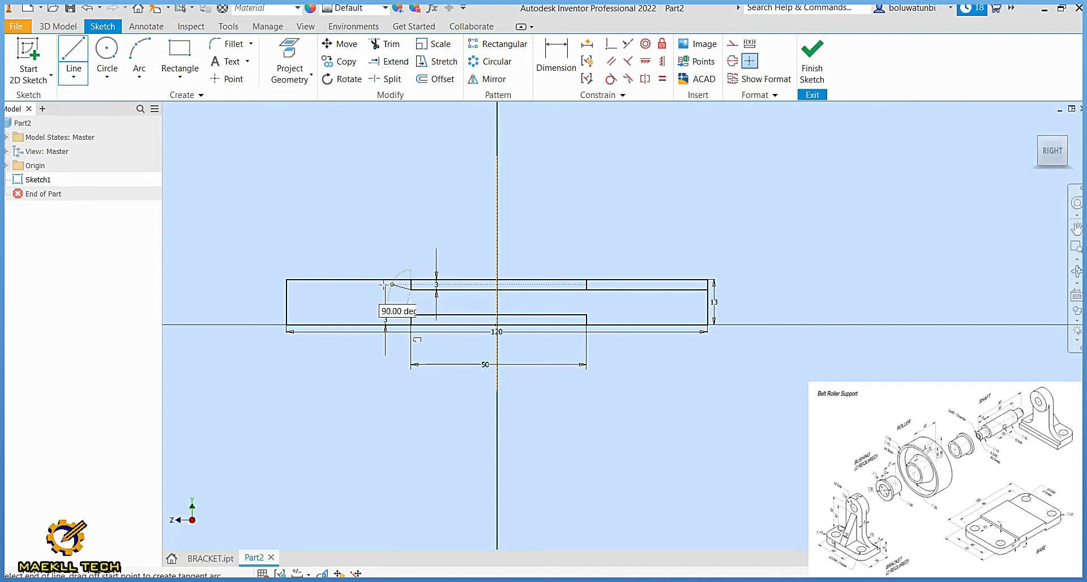
click(411, 289)
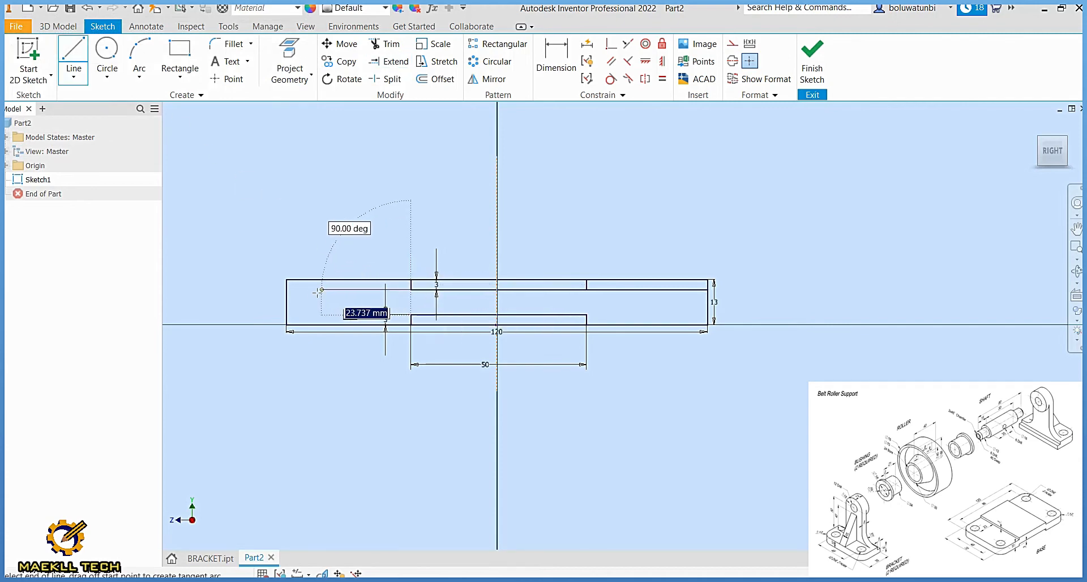
click(287, 290)
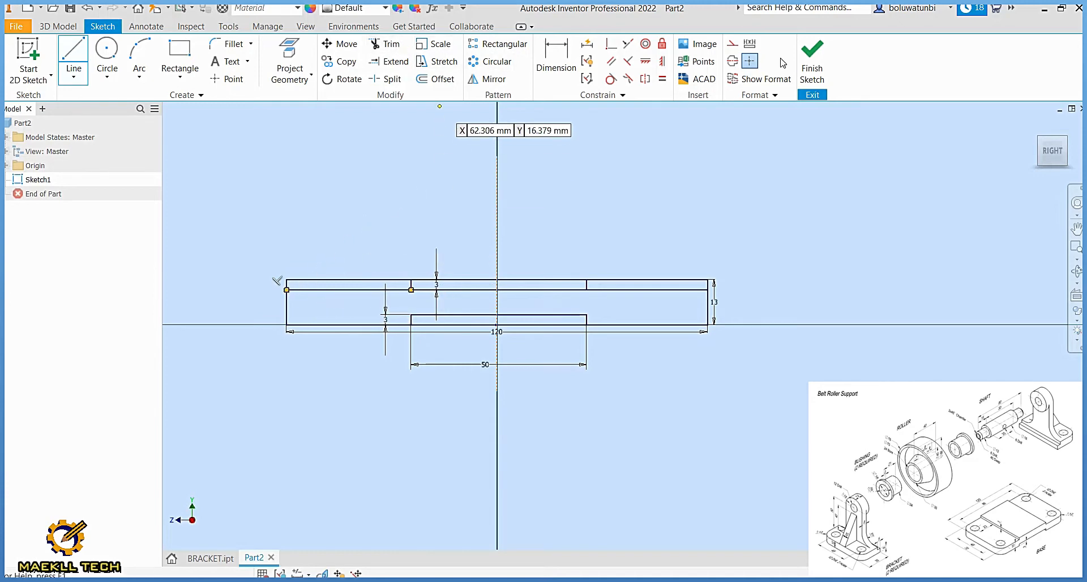
click(813, 61)
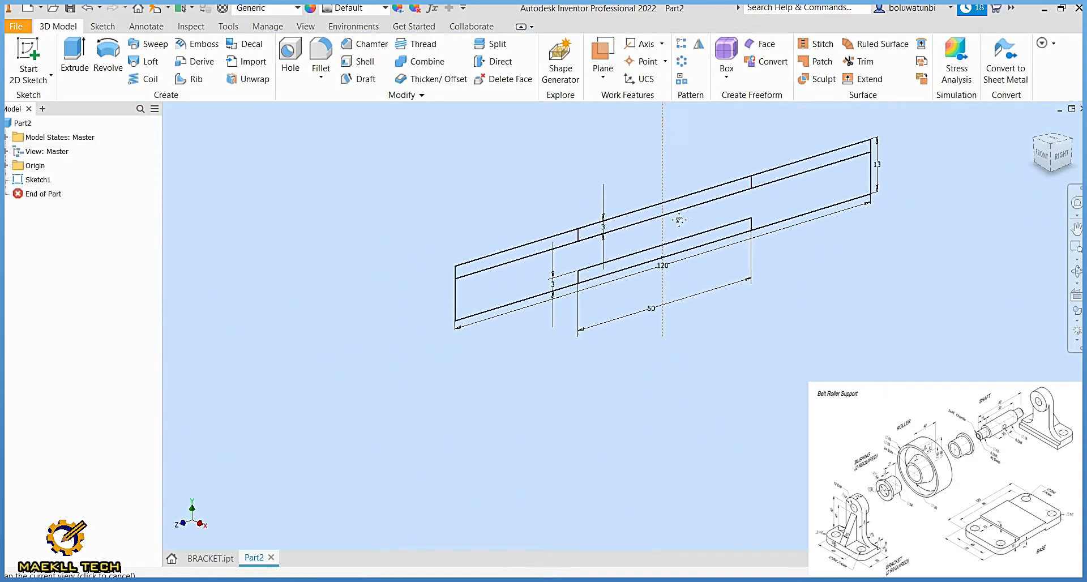
Step: Extrude the main body profile and the raised central top profile 72 mm symmetrically about the sketch plane
click(74, 57)
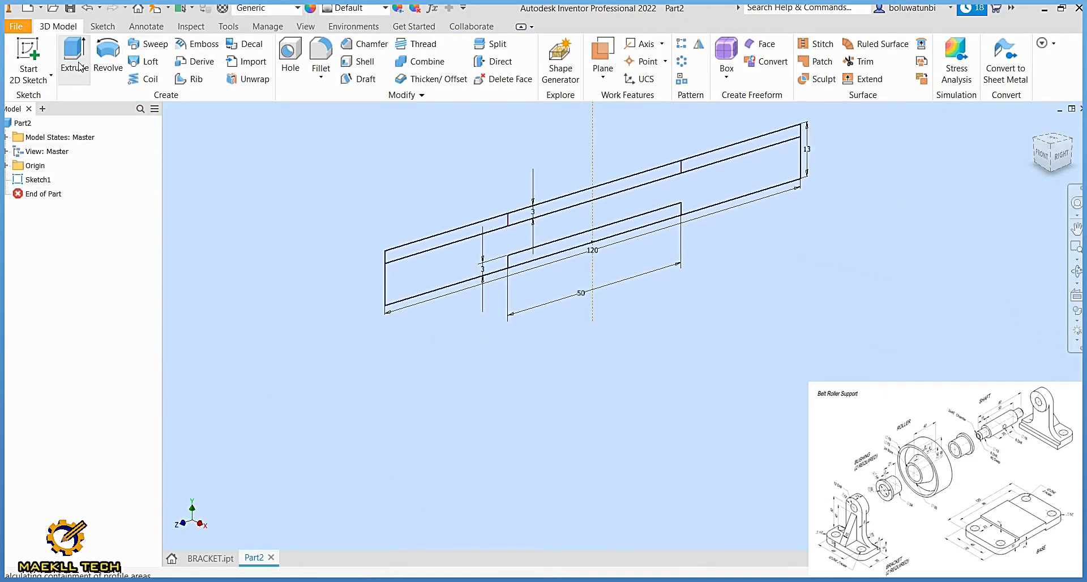
click(438, 270)
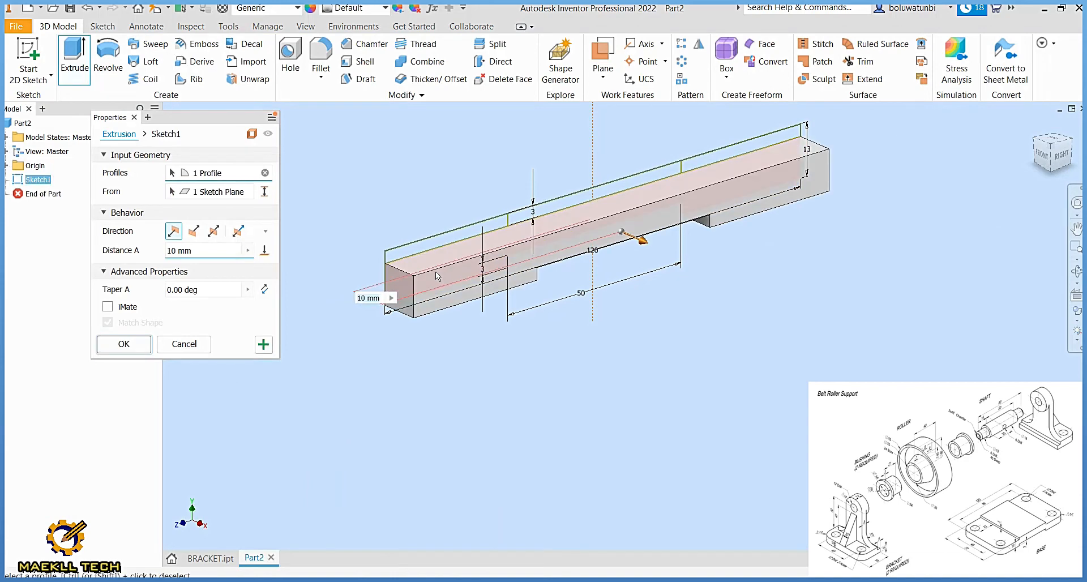
click(569, 204)
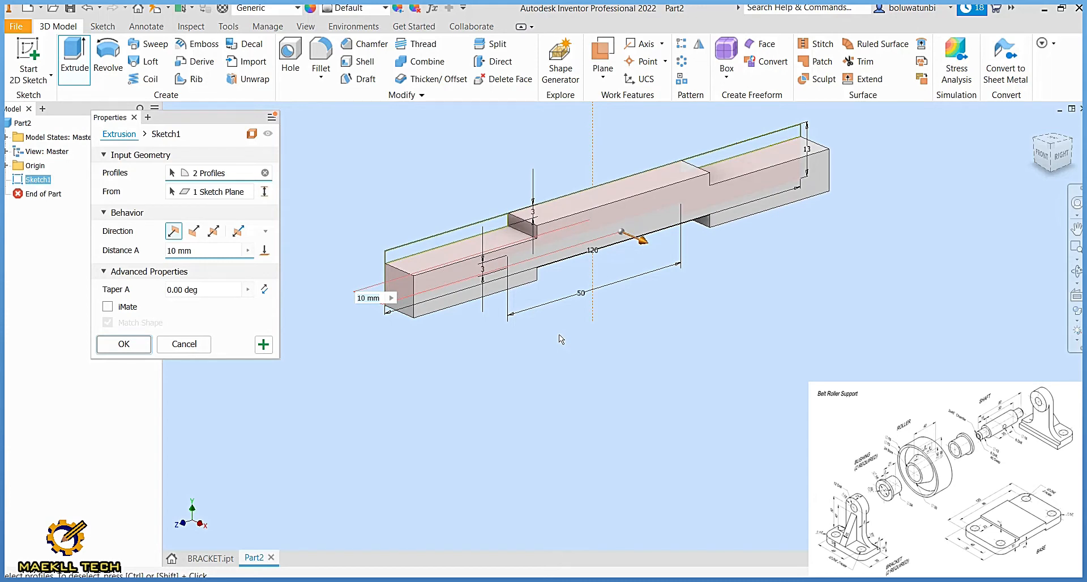
text(72)
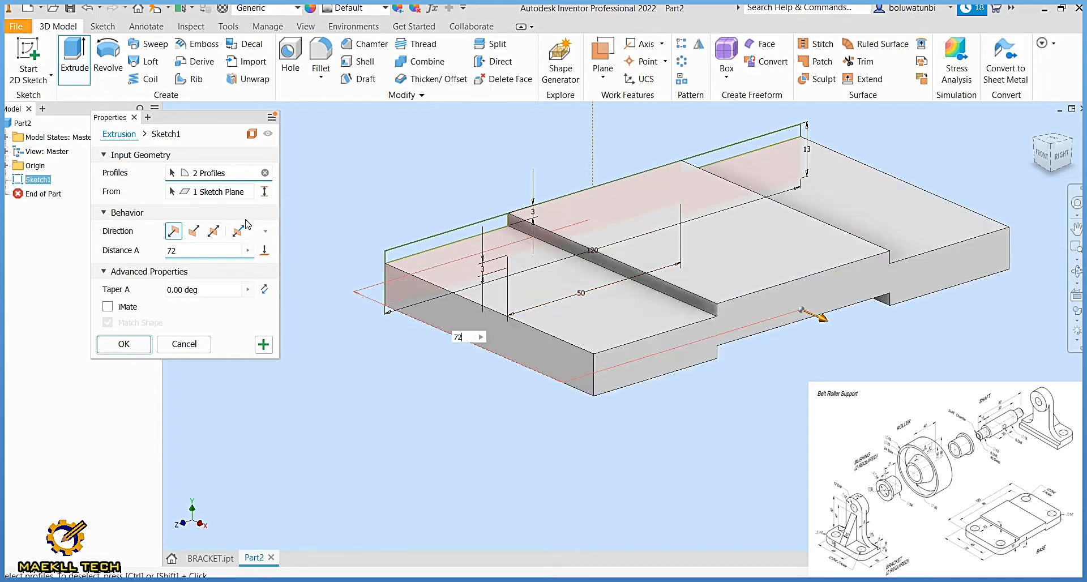
click(214, 231)
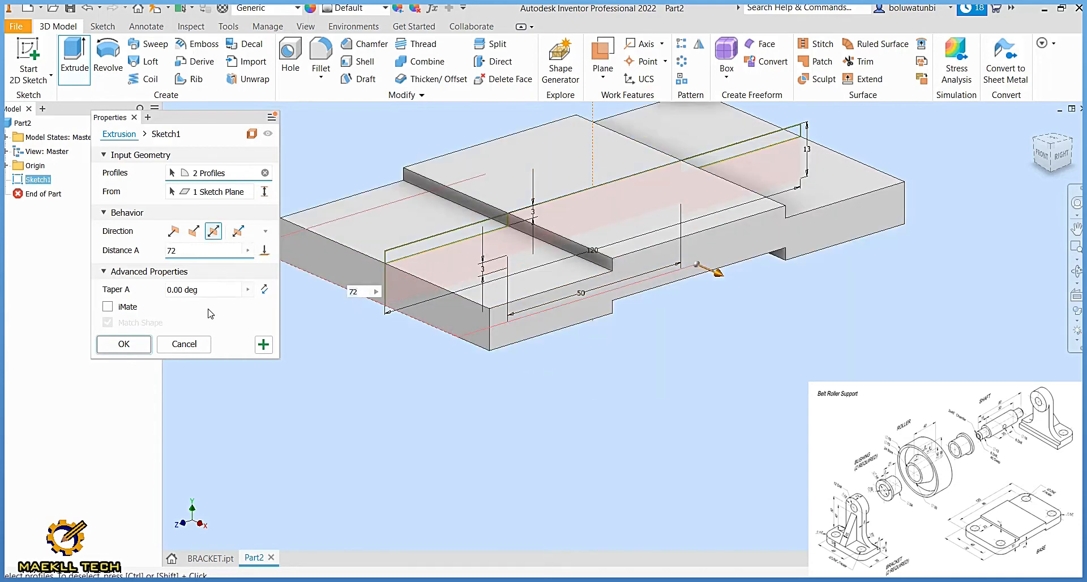
click(146, 345)
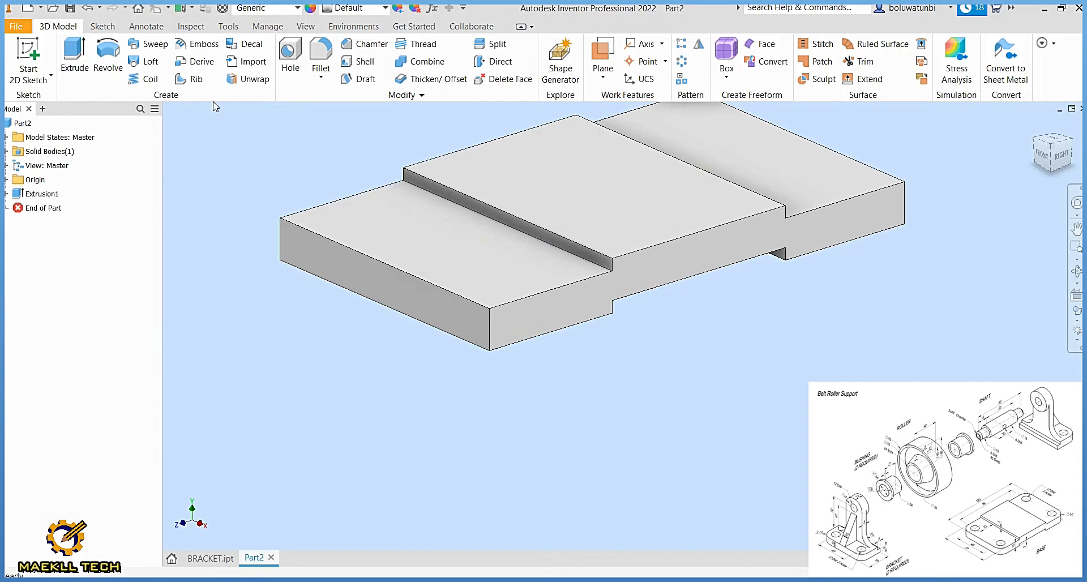
Step: Fillet the four vertical outer corner edges of the base plate with a 12 mm radius
click(320, 54)
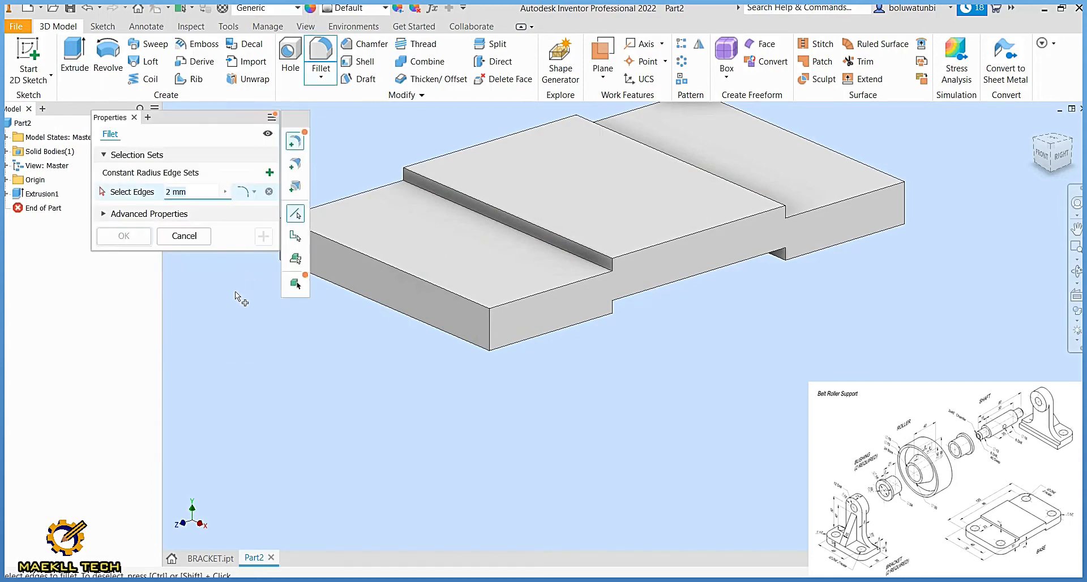
text(12)
scroll(498, 375, down, 3)
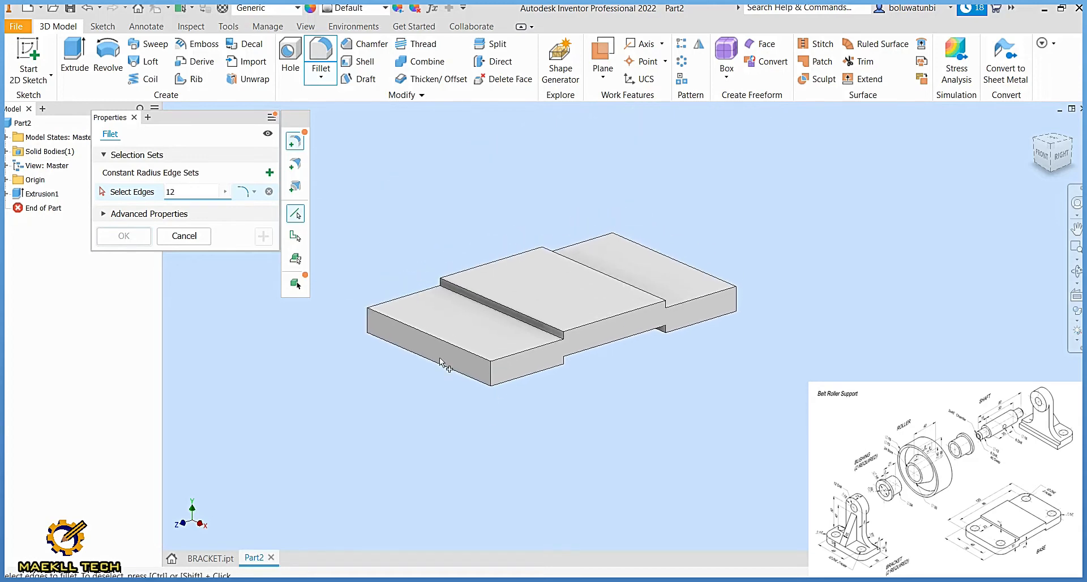
click(368, 329)
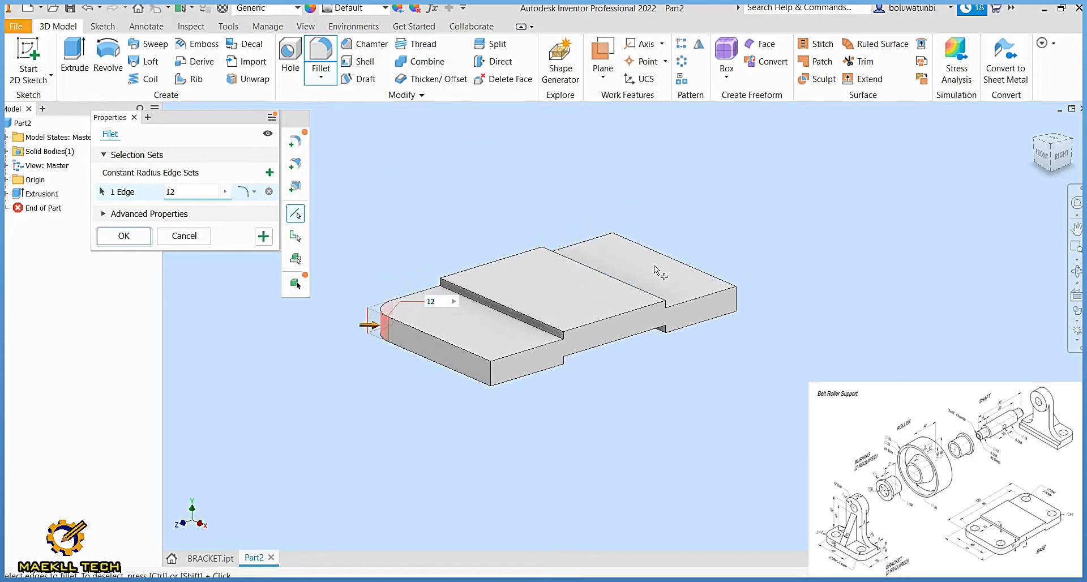
click(617, 251)
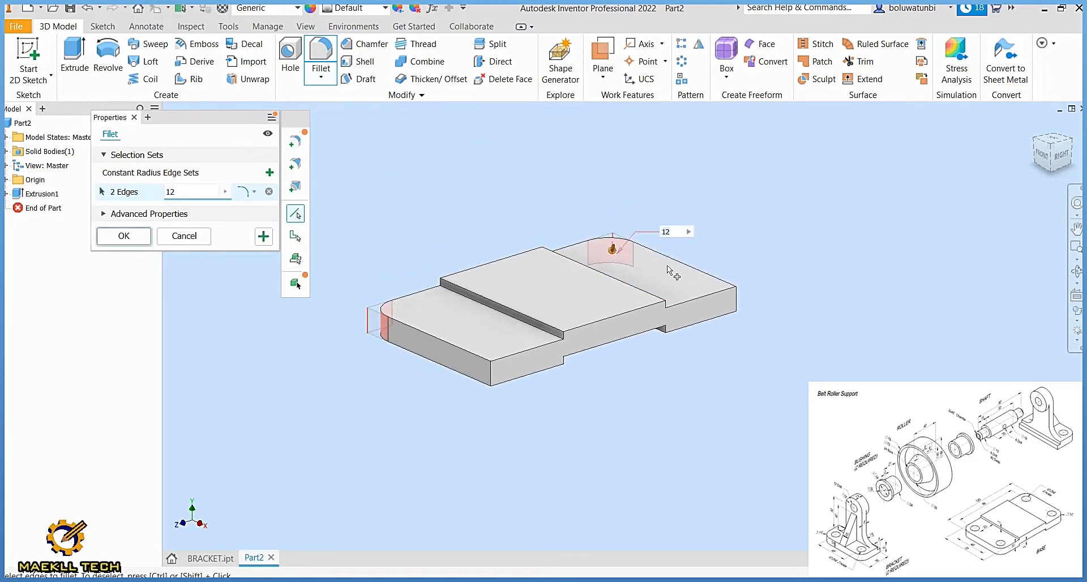
click(736, 306)
click(490, 370)
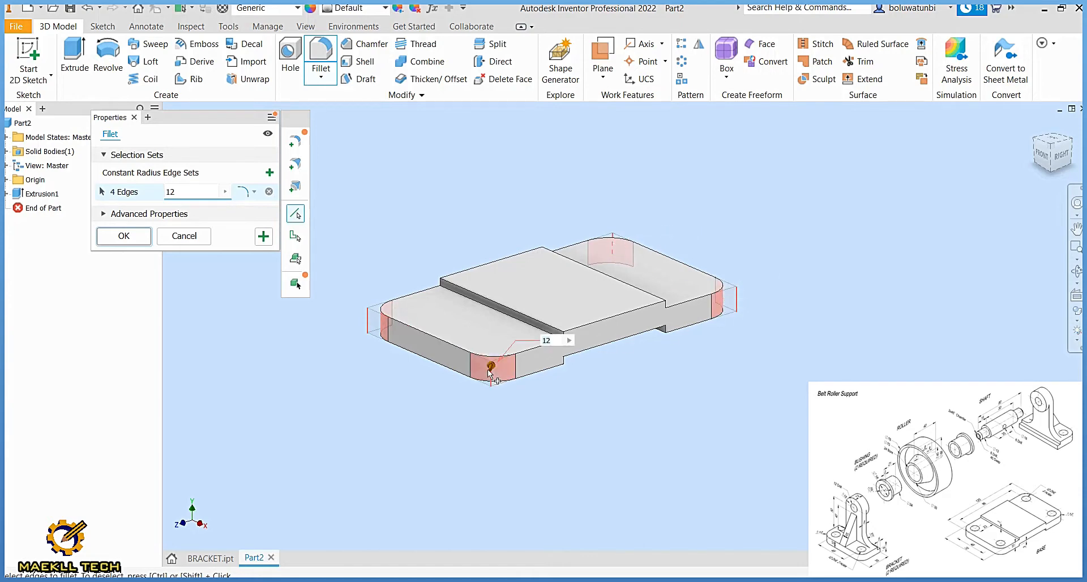
click(129, 245)
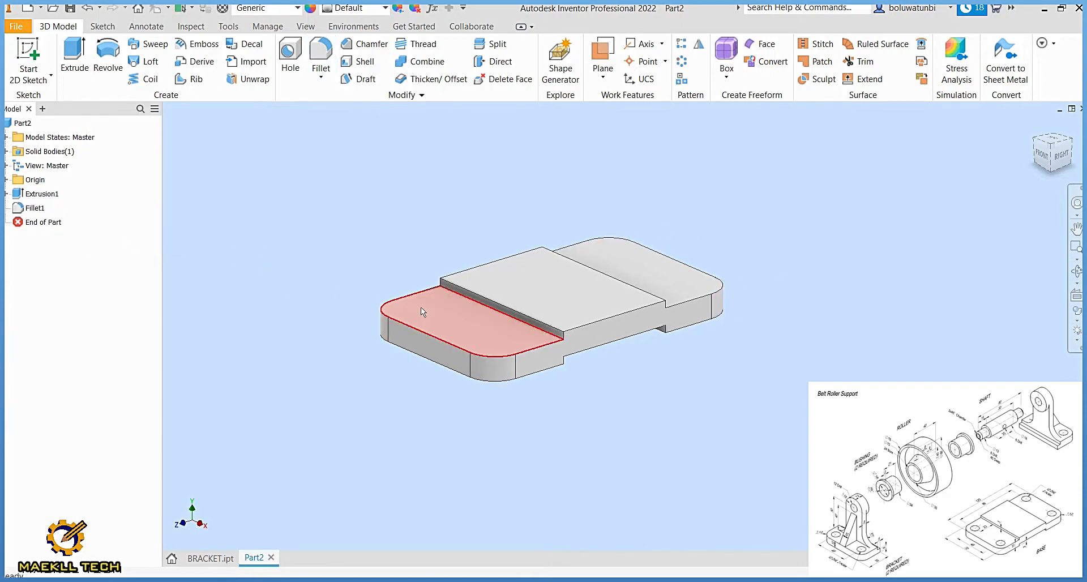
Step: Start a sketch on the lowered top face at the base plate's front-left end and draw 12 mm circles centred on the left end's two corner arcs
click(439, 313)
click(526, 306)
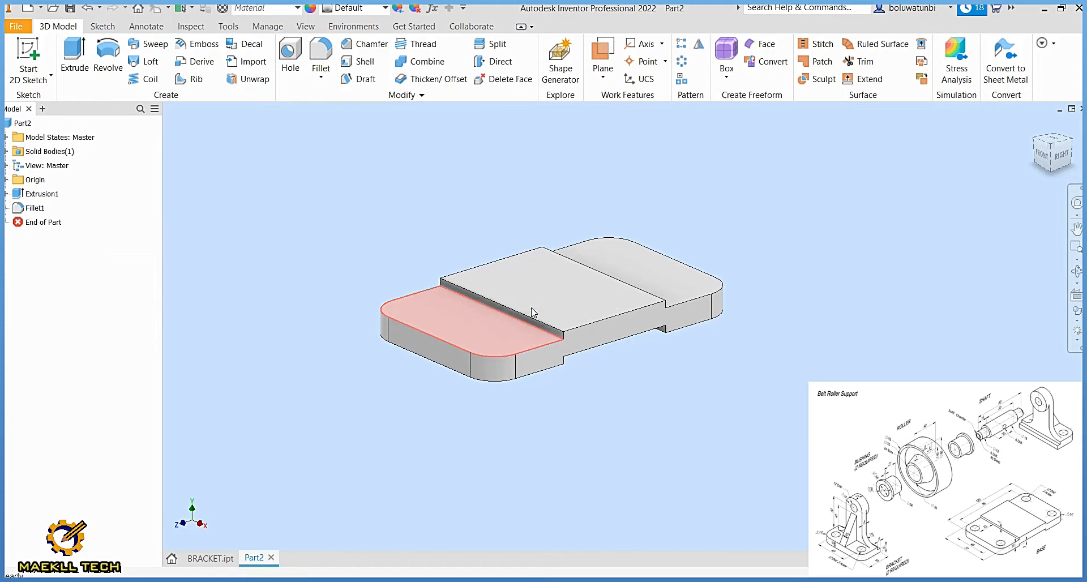
click(107, 57)
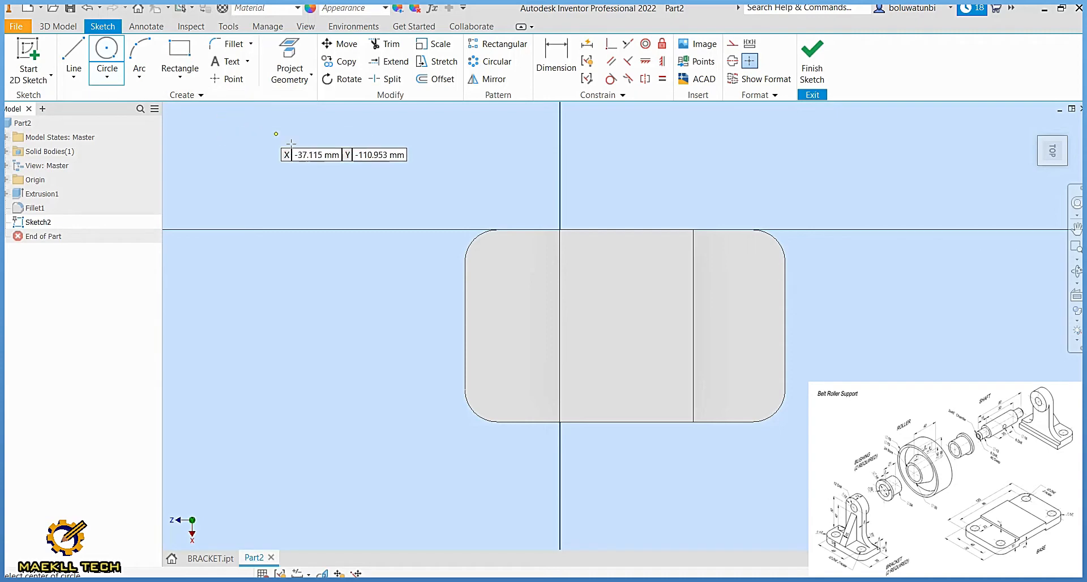
click(497, 261)
text(12)
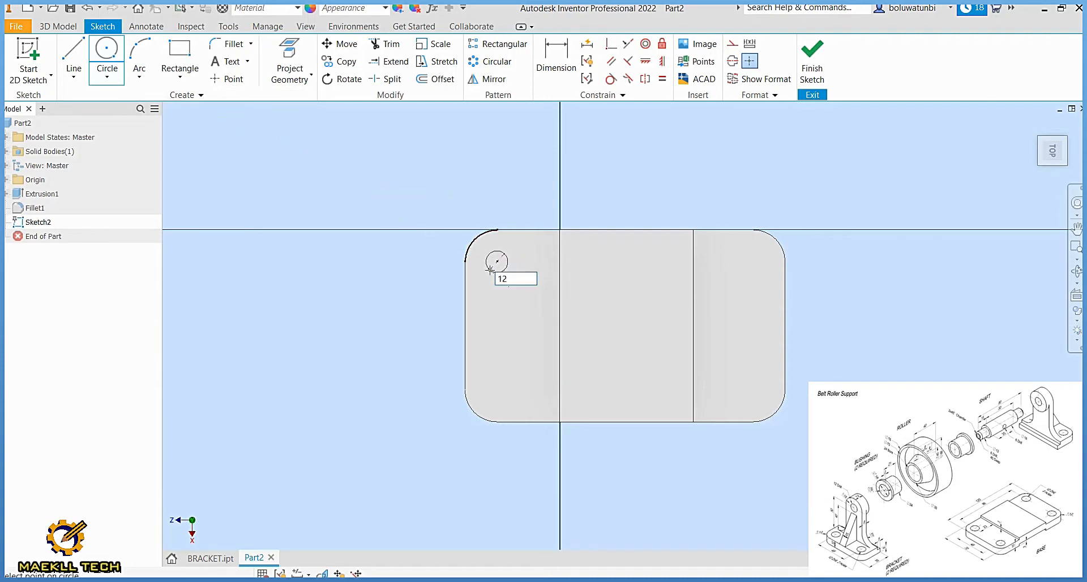
key(Return)
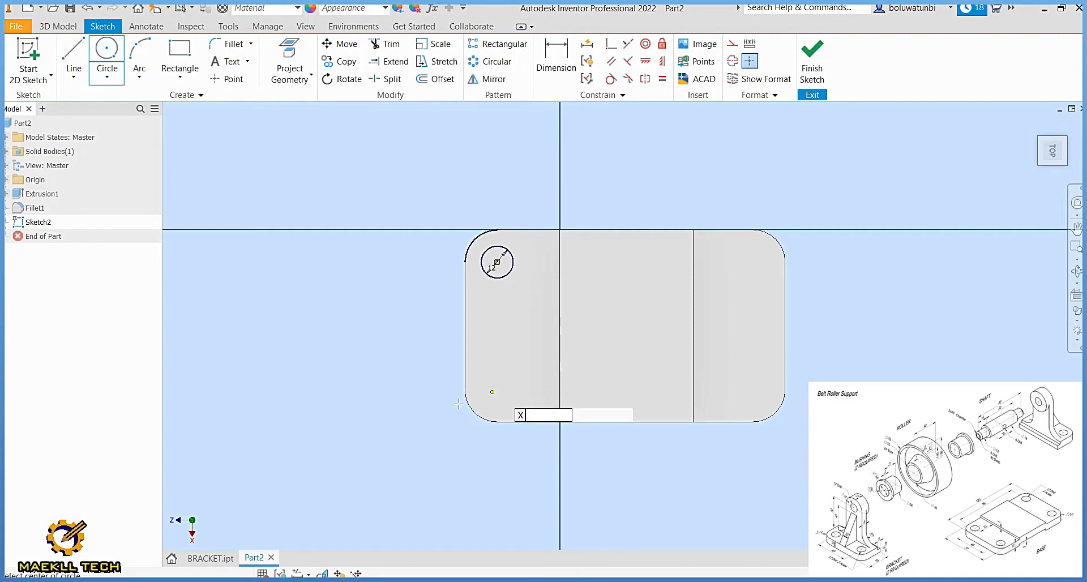
click(497, 389)
text(12)
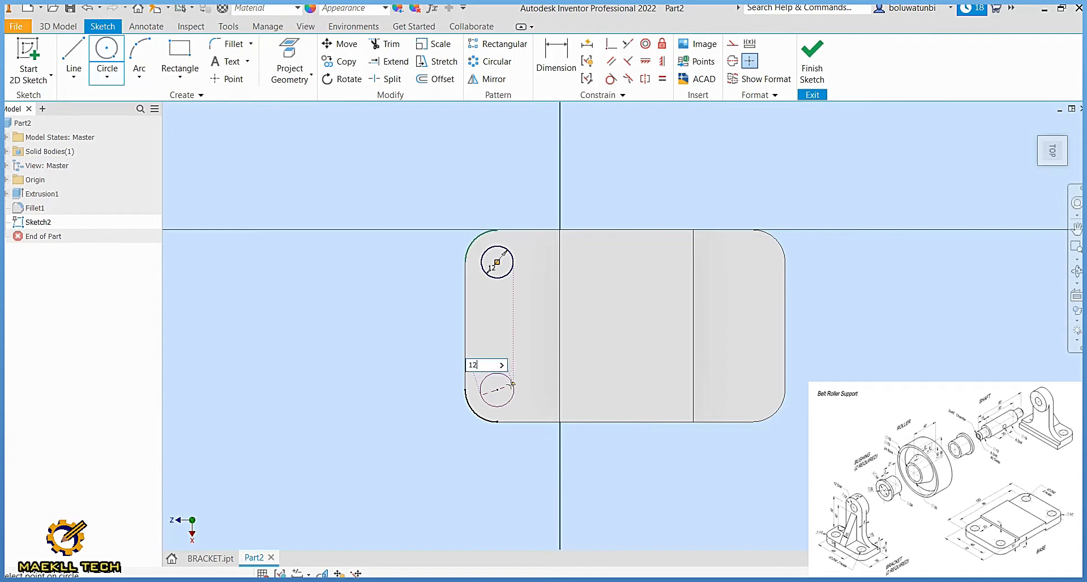
key(Return)
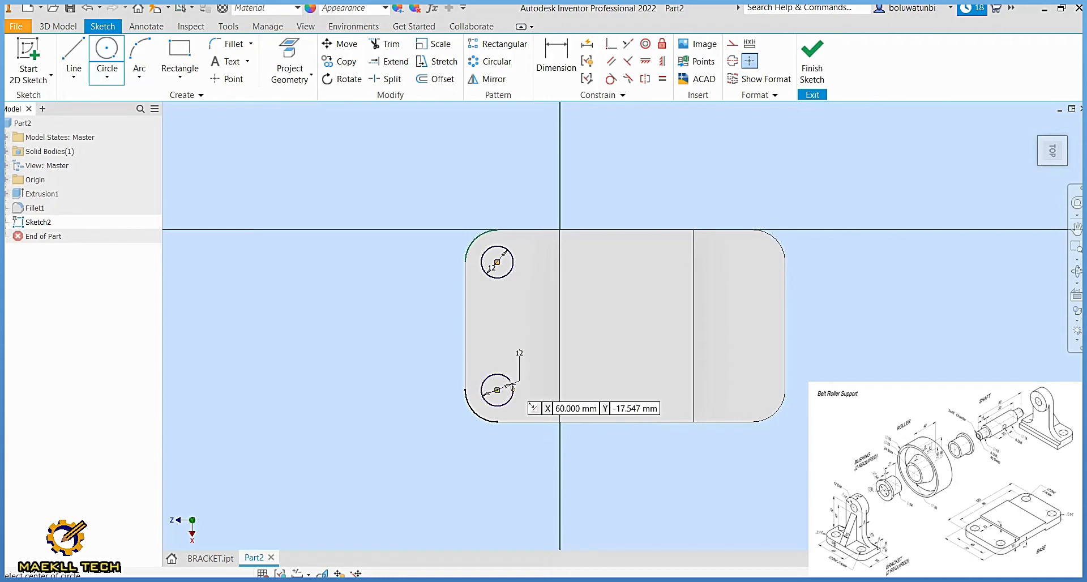
Step: Draw 12 mm circles centred on the two corner arcs at the plate's opposite end and finish the sketch
click(753, 262)
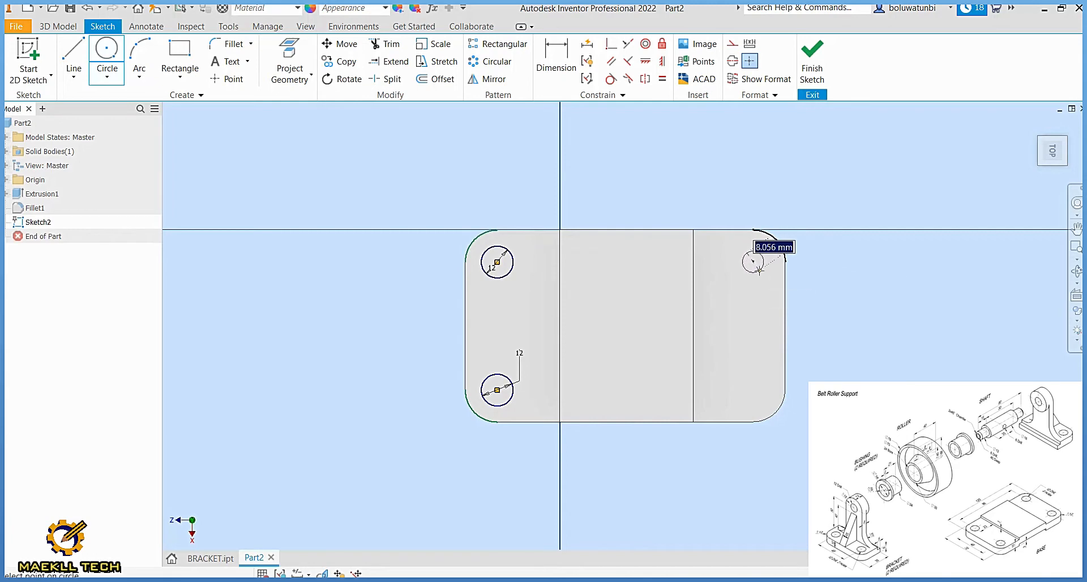
text(12)
key(Return)
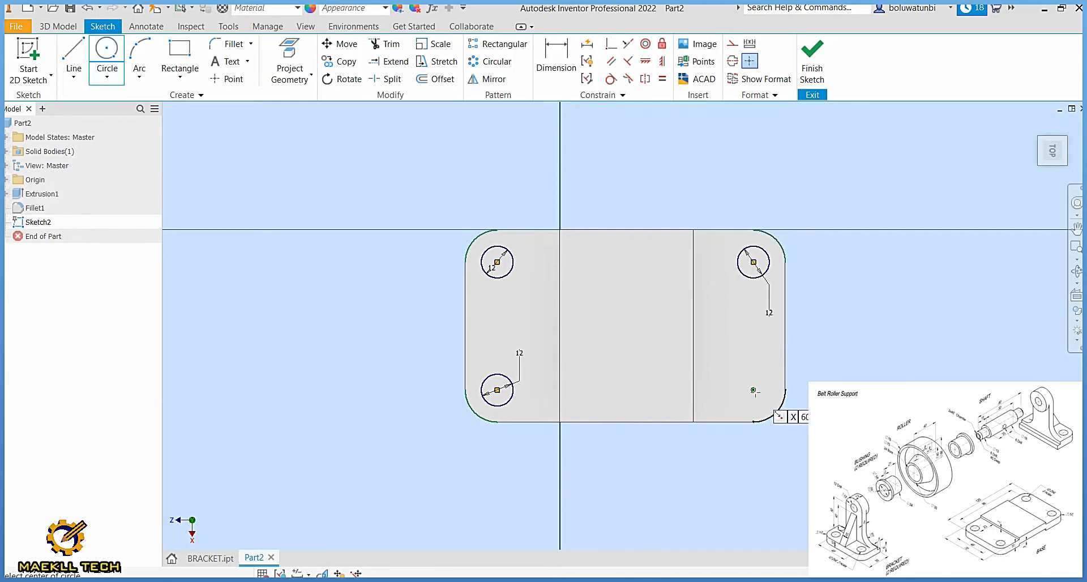
click(752, 390)
text(12)
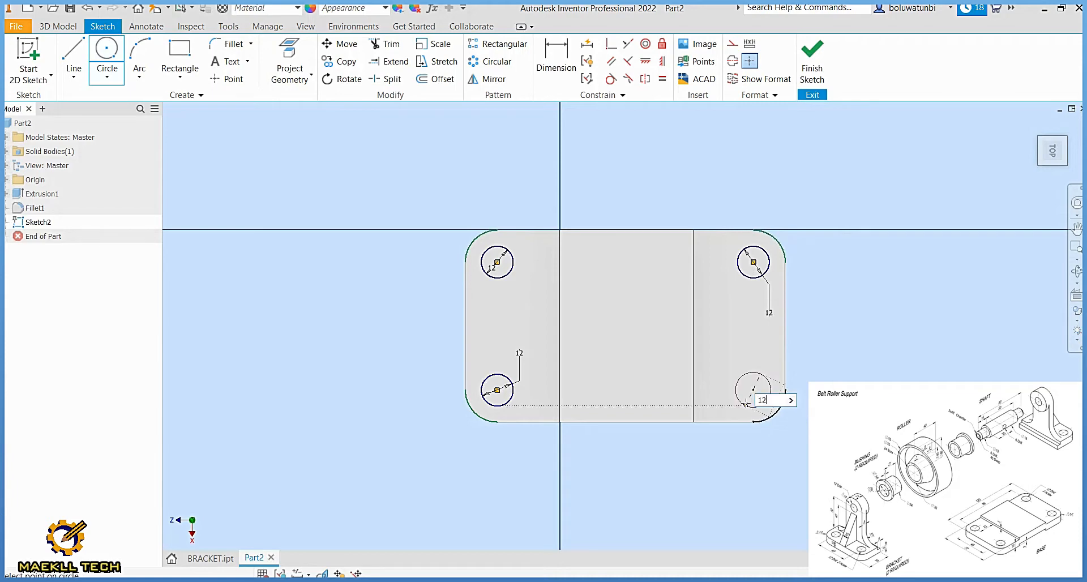
key(Return)
click(816, 57)
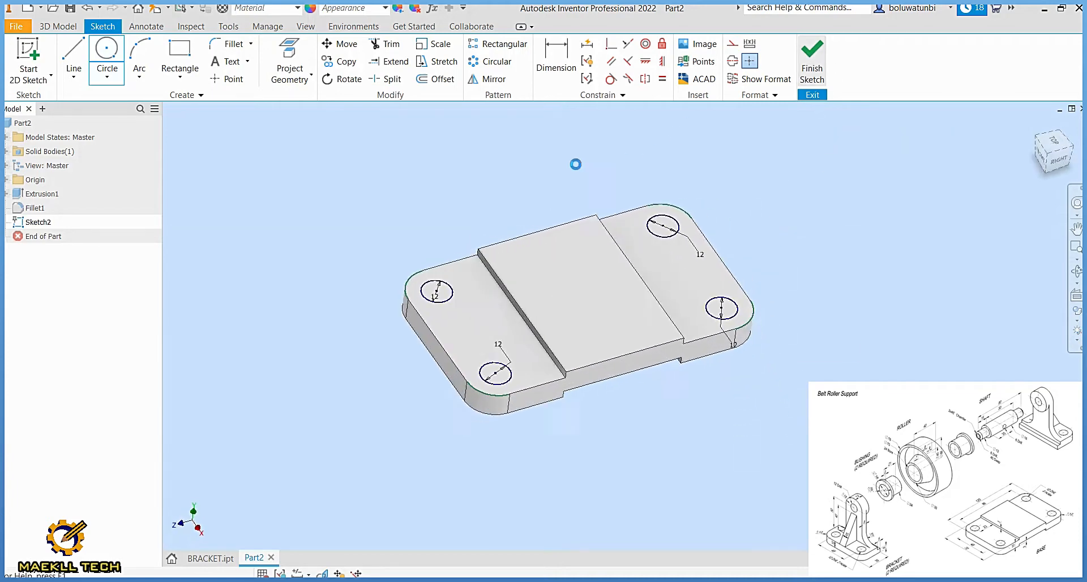
Step: Cut the four corner circles through all of the base plate with Extrude
click(70, 55)
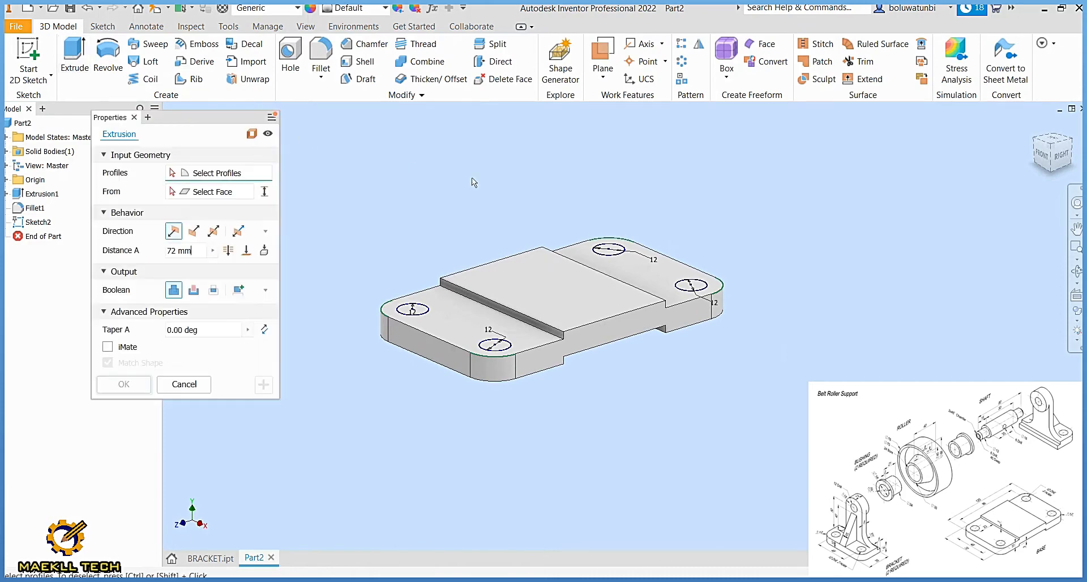
click(614, 256)
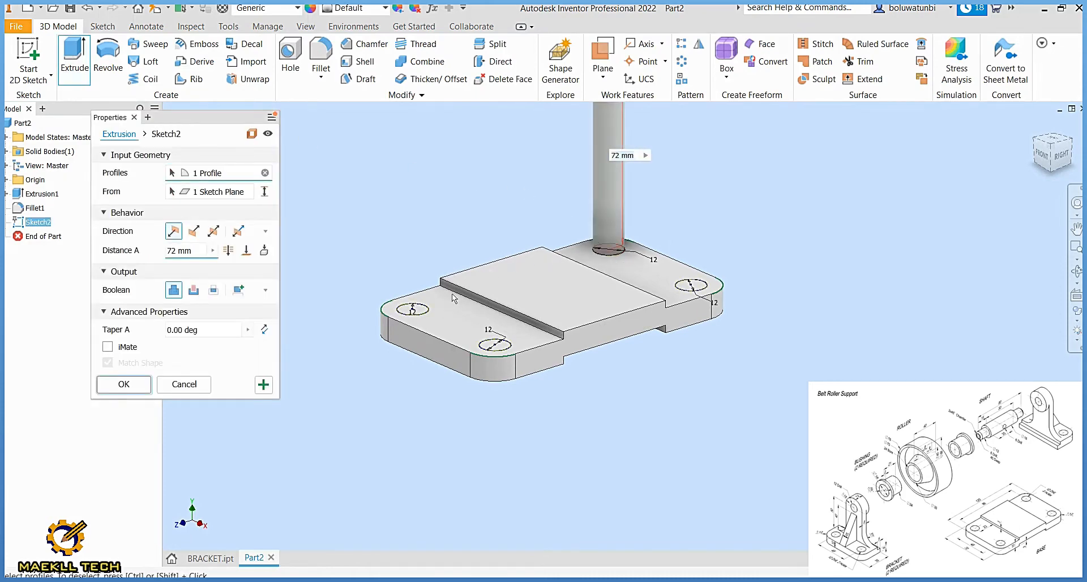
click(412, 309)
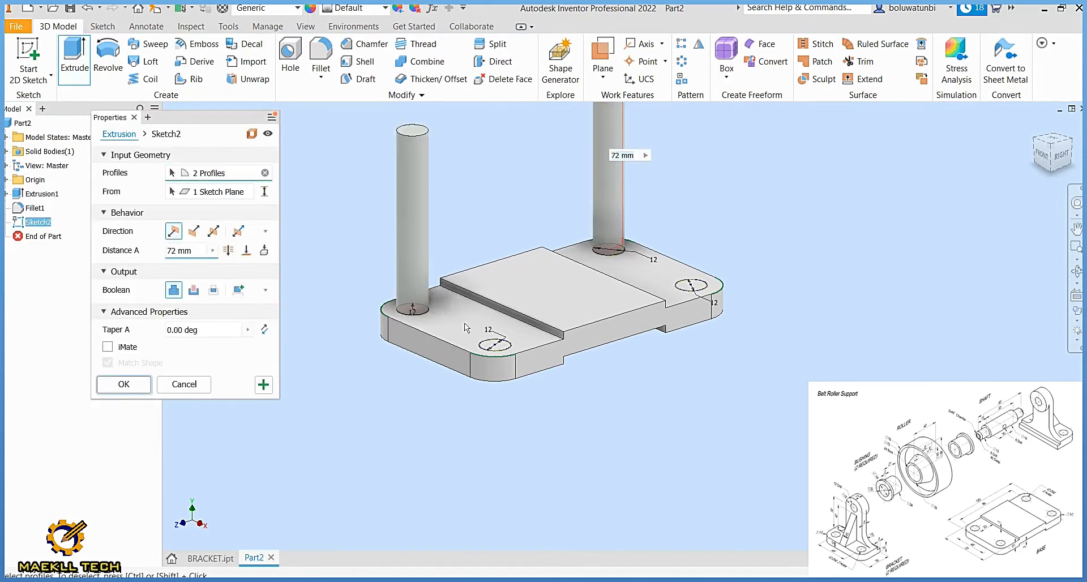
click(501, 348)
click(699, 286)
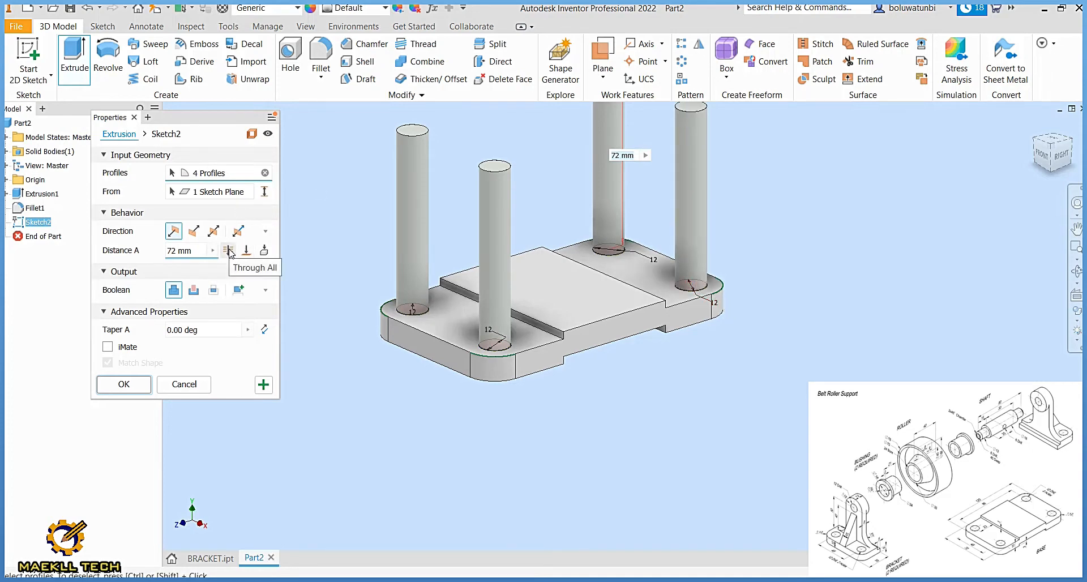
click(228, 250)
click(194, 290)
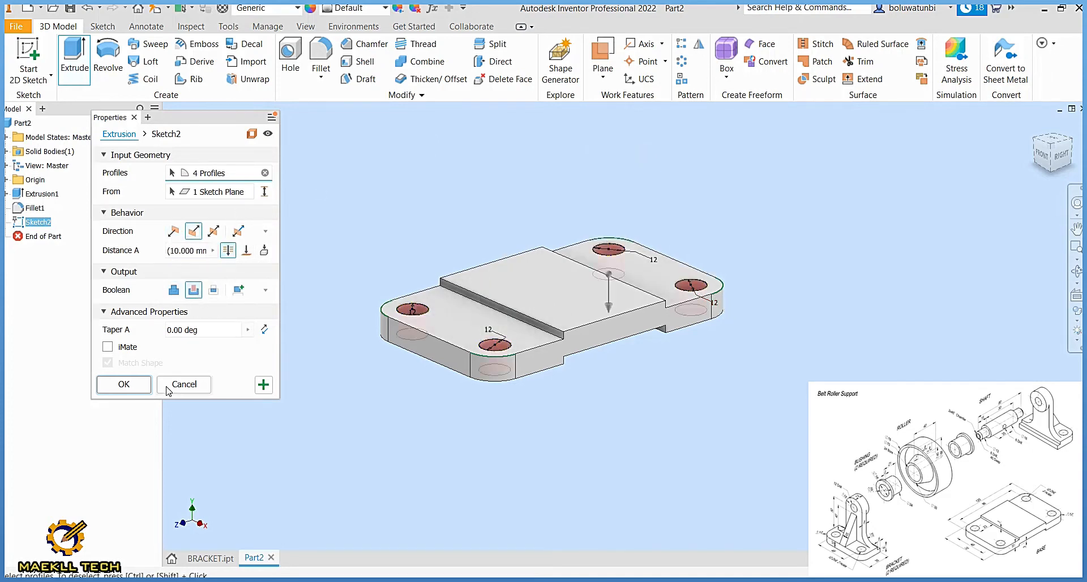
click(140, 387)
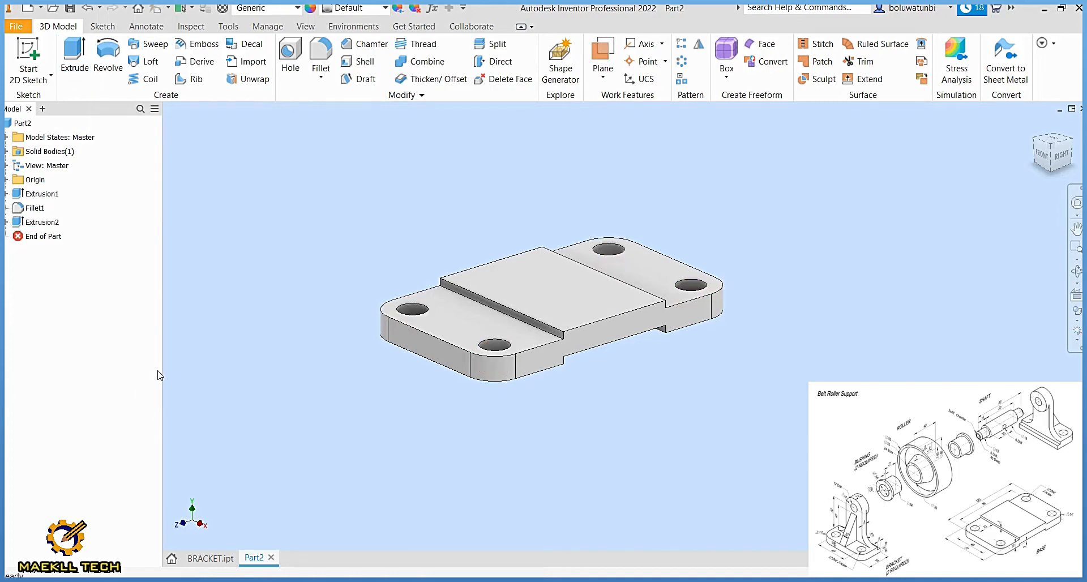
Step: Assign the material Iron, Cast to the base plate
click(301, 9)
scroll(291, 113, down, 2)
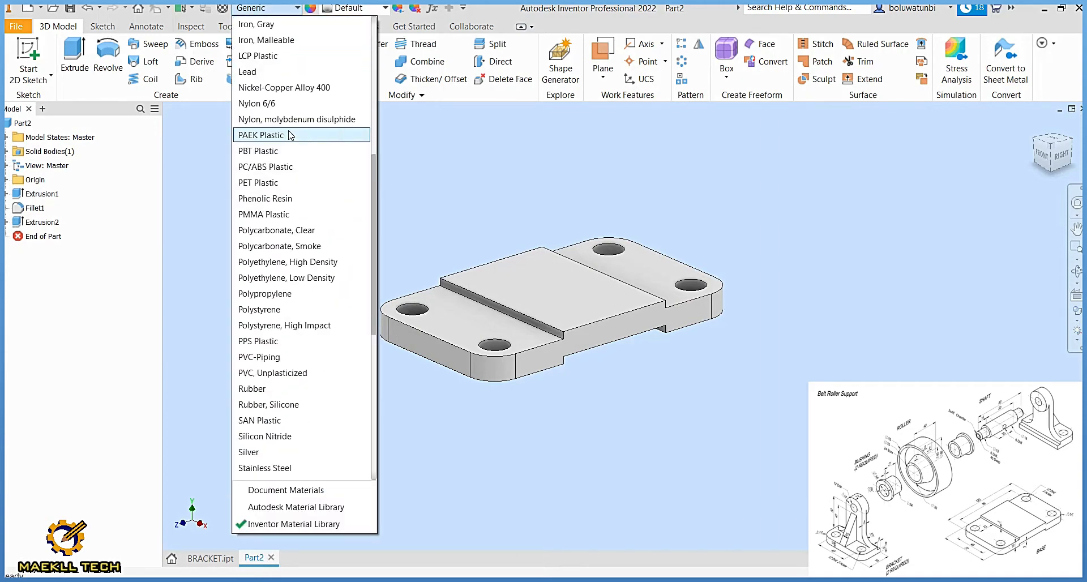
scroll(288, 131, down, 2)
scroll(289, 135, up, 2)
scroll(289, 137, up, 1)
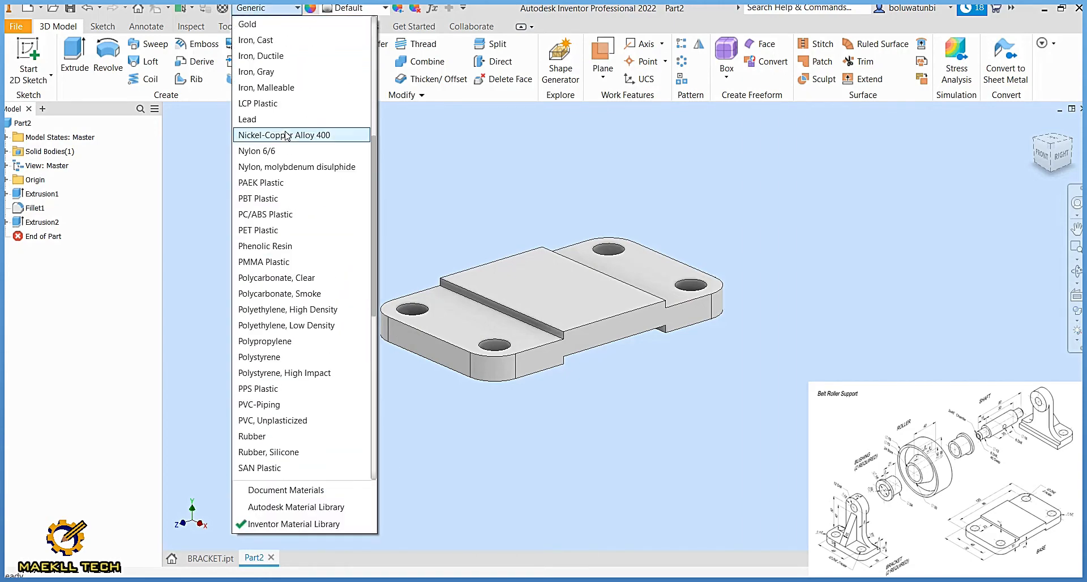
click(265, 40)
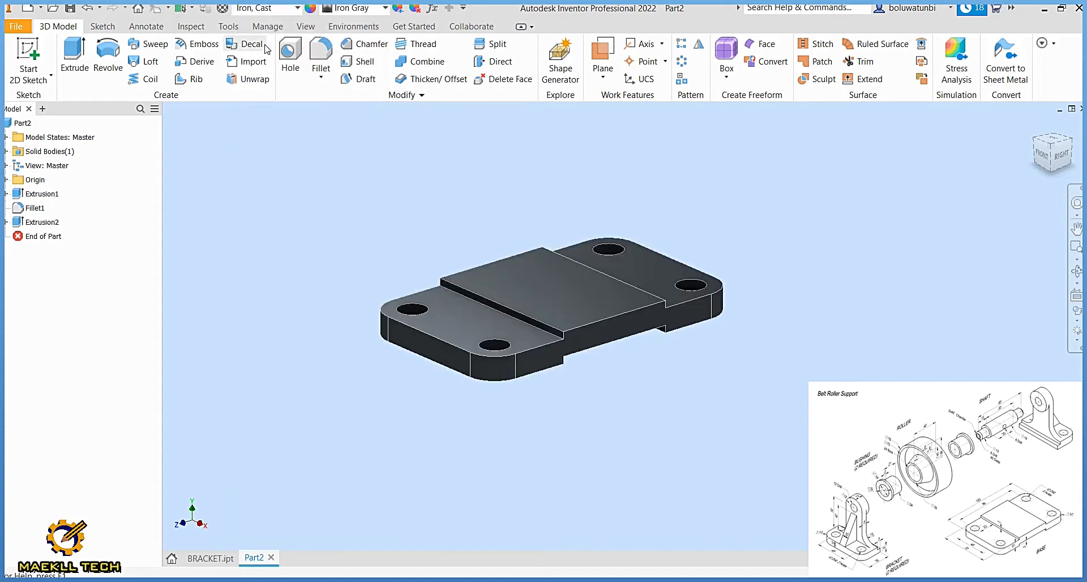
Step: Set the base plate's appearance to Iron - Cast
click(384, 8)
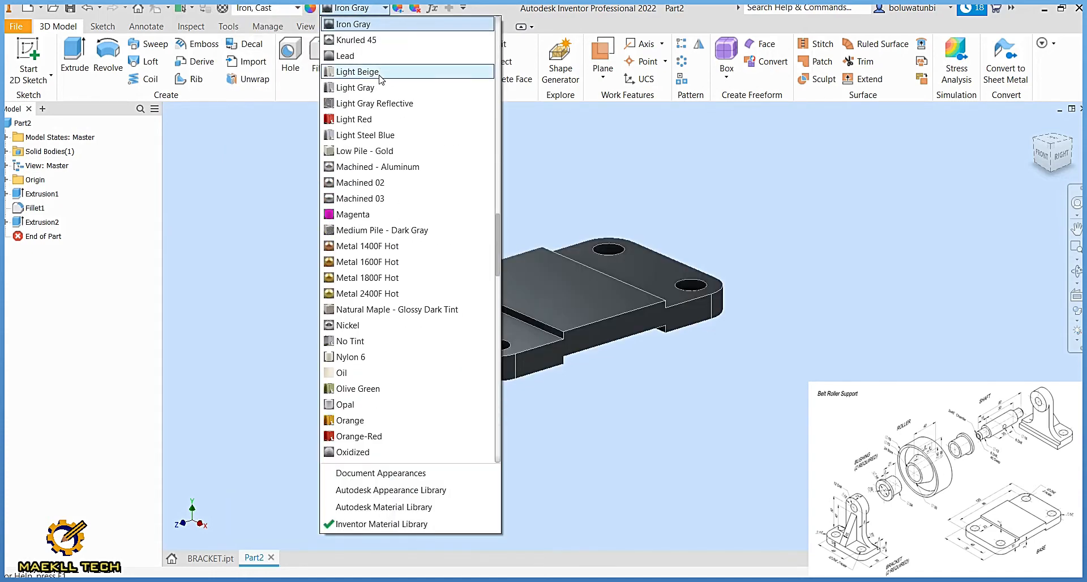
scroll(378, 78, up, 1)
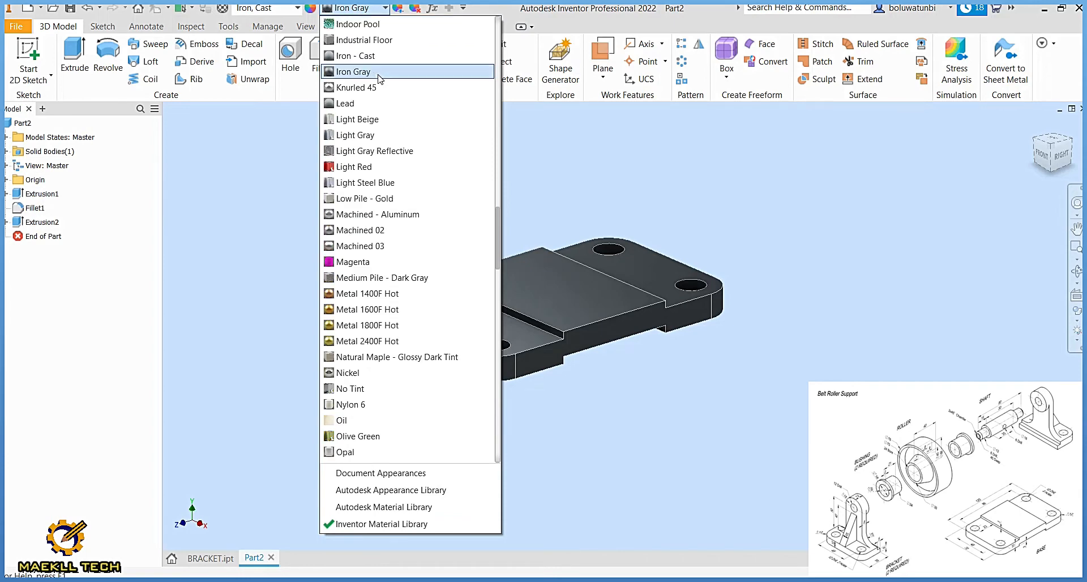
click(348, 55)
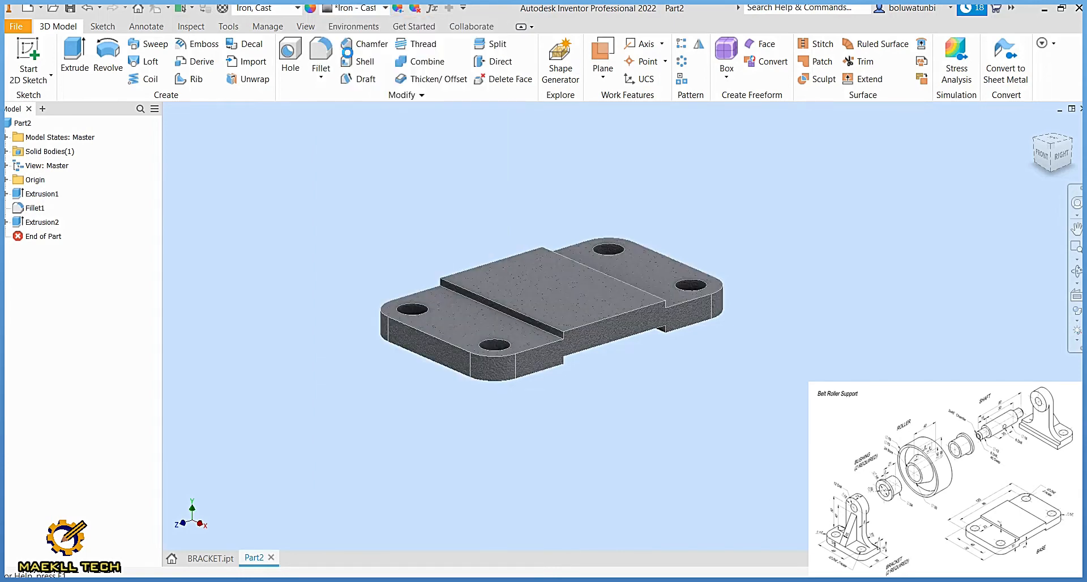
Step: Display the part in the Realistic visual style with the Rim Highlights lighting style
click(1076, 325)
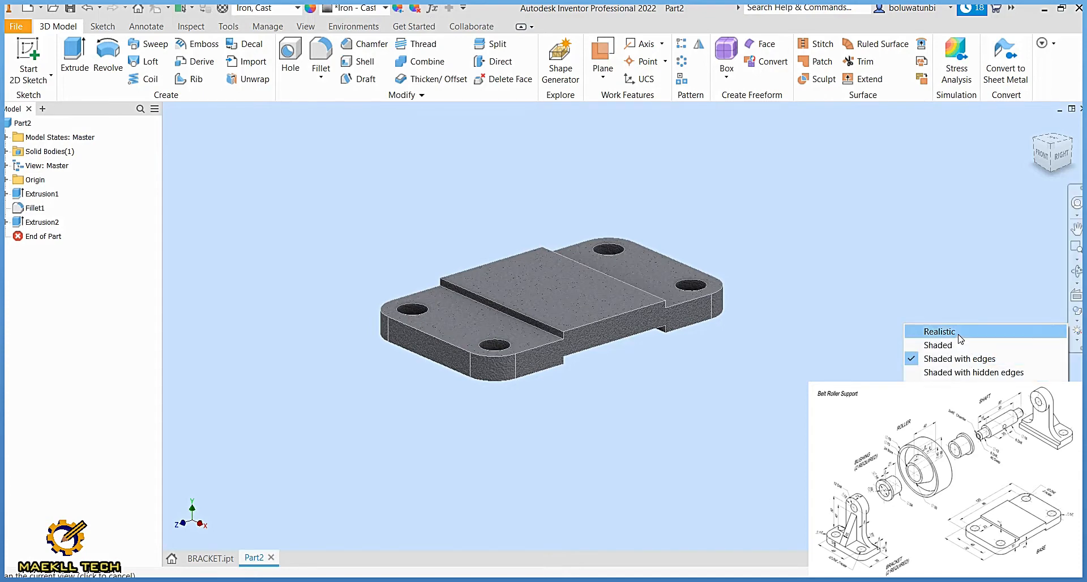
click(939, 331)
click(1074, 342)
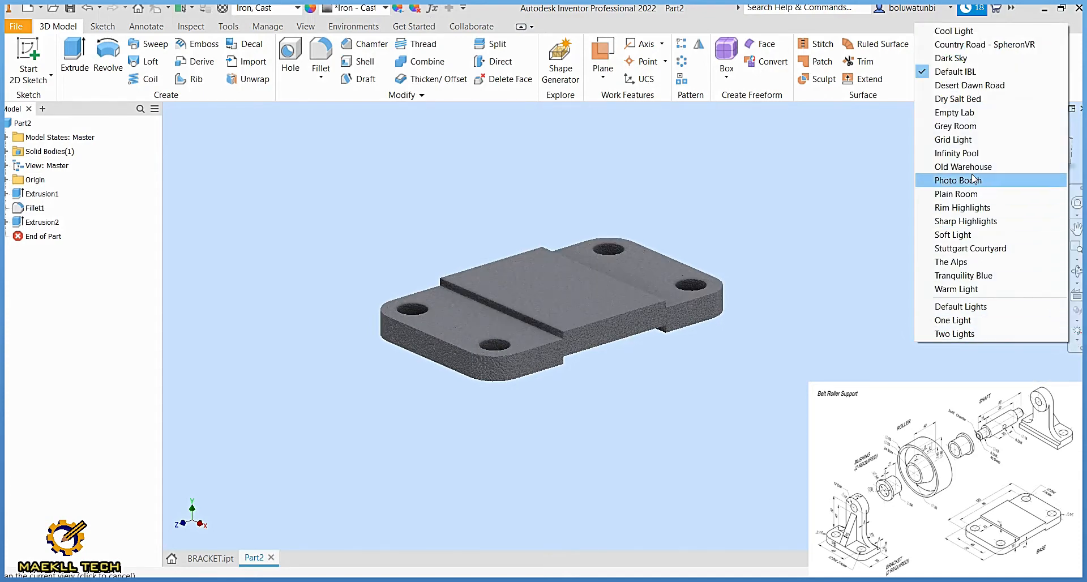
click(973, 209)
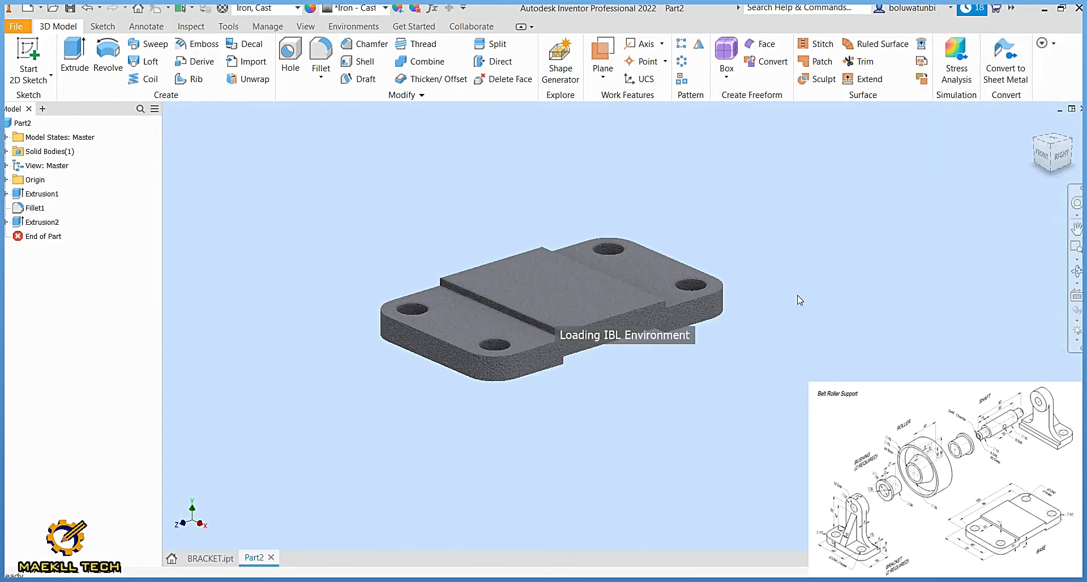
Step: Save the part as BASE in the BELT ROLLER folder
middle_drag(725, 271, 800, 293)
scroll(737, 296, up, 1)
scroll(801, 293, up, 1)
middle_drag(801, 293, 817, 287)
scroll(818, 287, down, 1)
scroll(818, 288, up, 1)
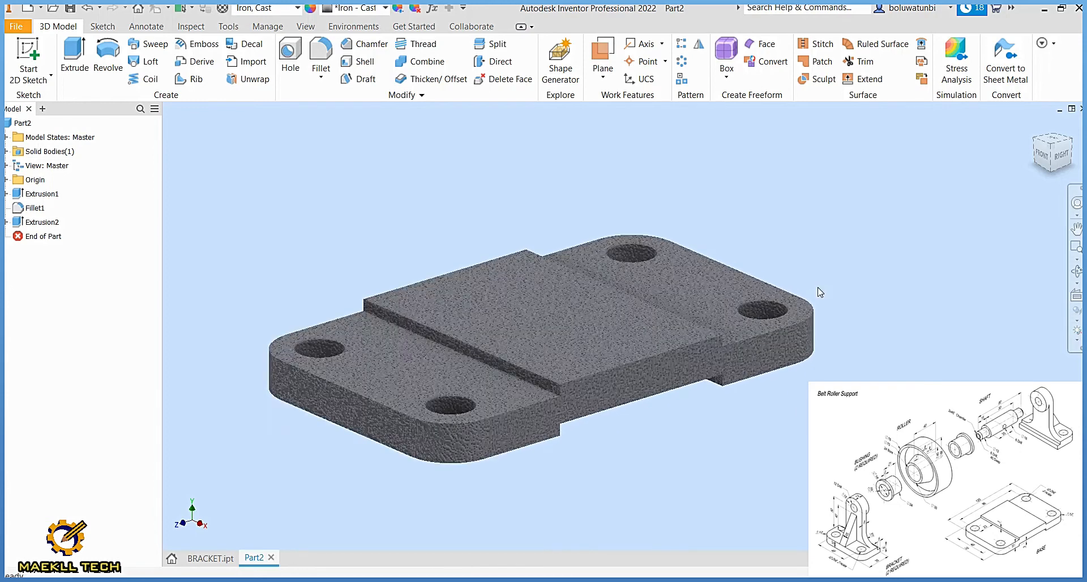
key(ctrl+s)
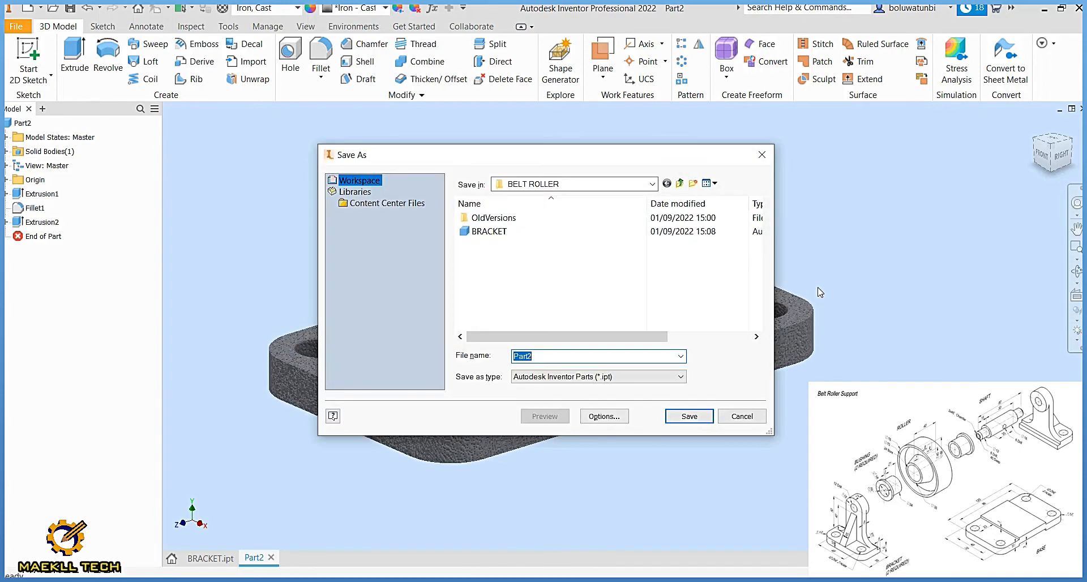
text(BASE)
key(Return)
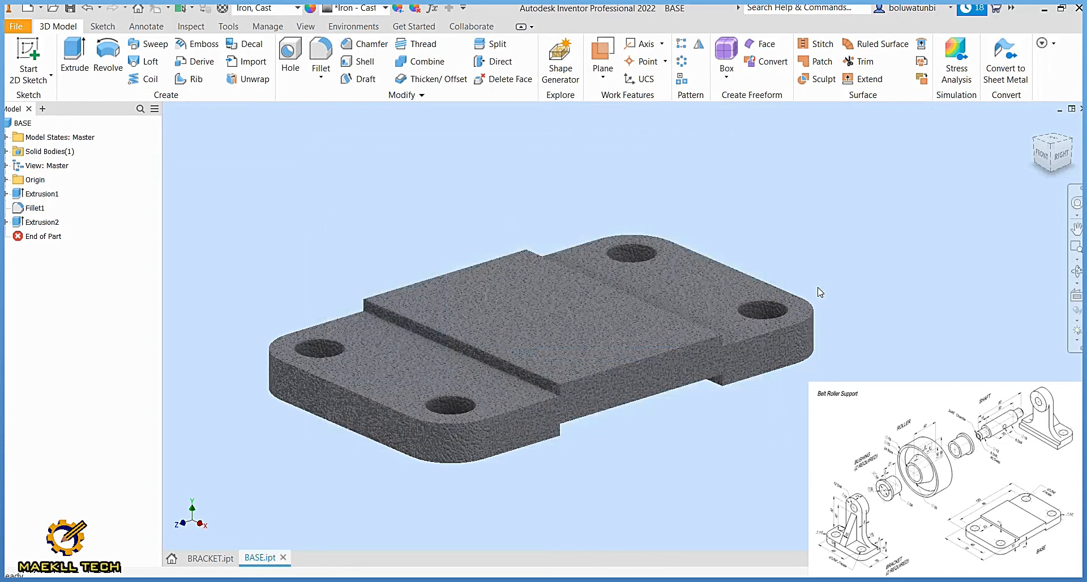
Step: Create a new part from the metric Standard (mm).ipt template and start a sketch on the YZ plane
scroll(818, 291, down, 3)
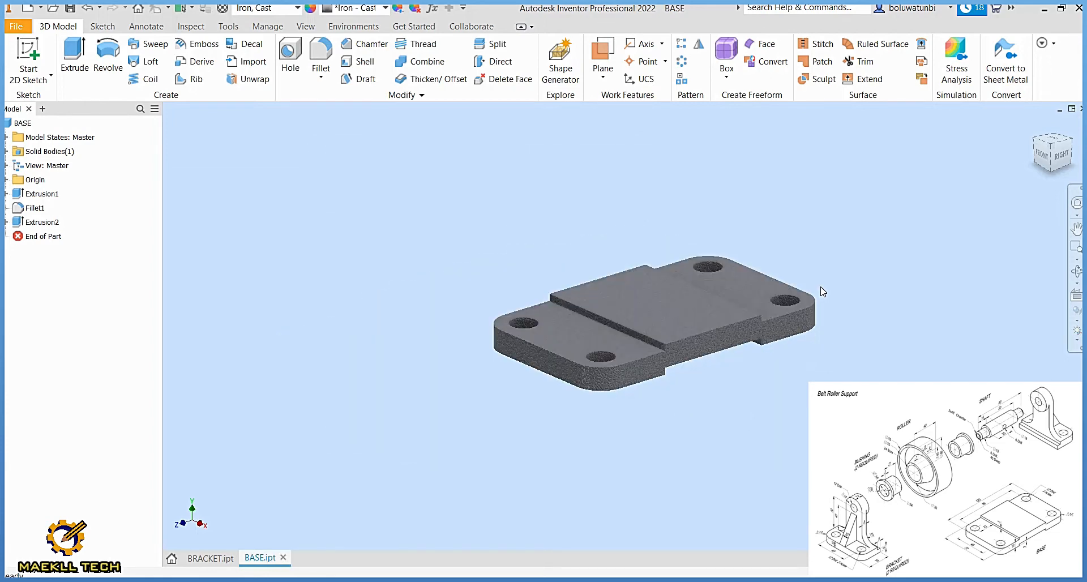
key(ctrl+n)
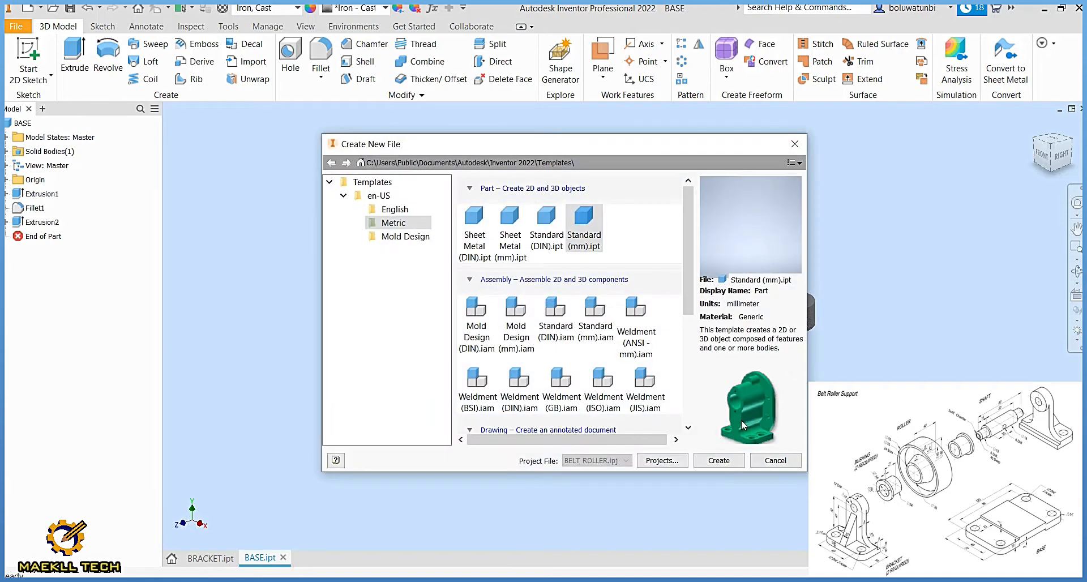
click(719, 460)
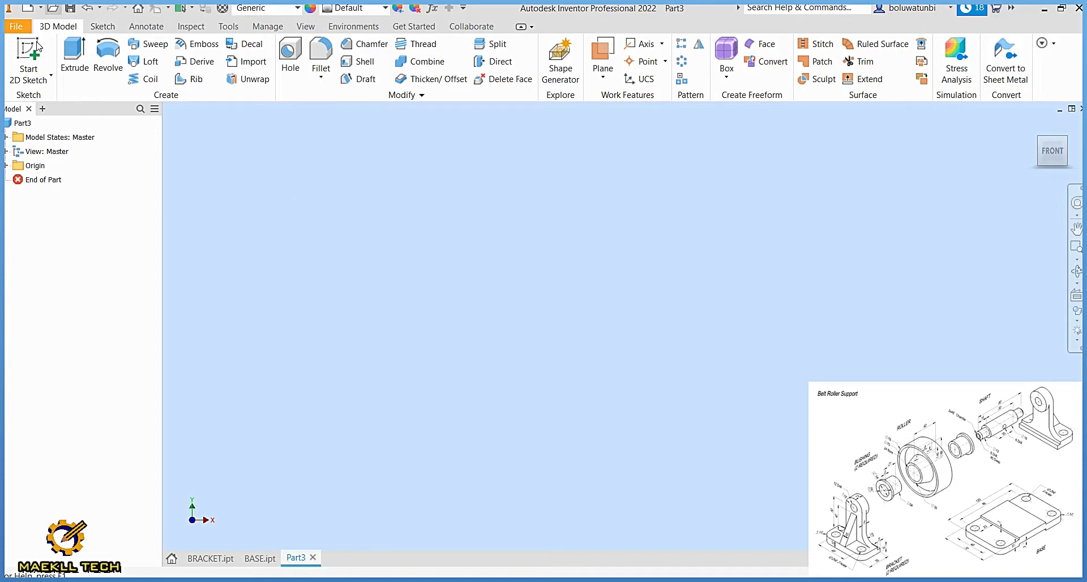
click(28, 54)
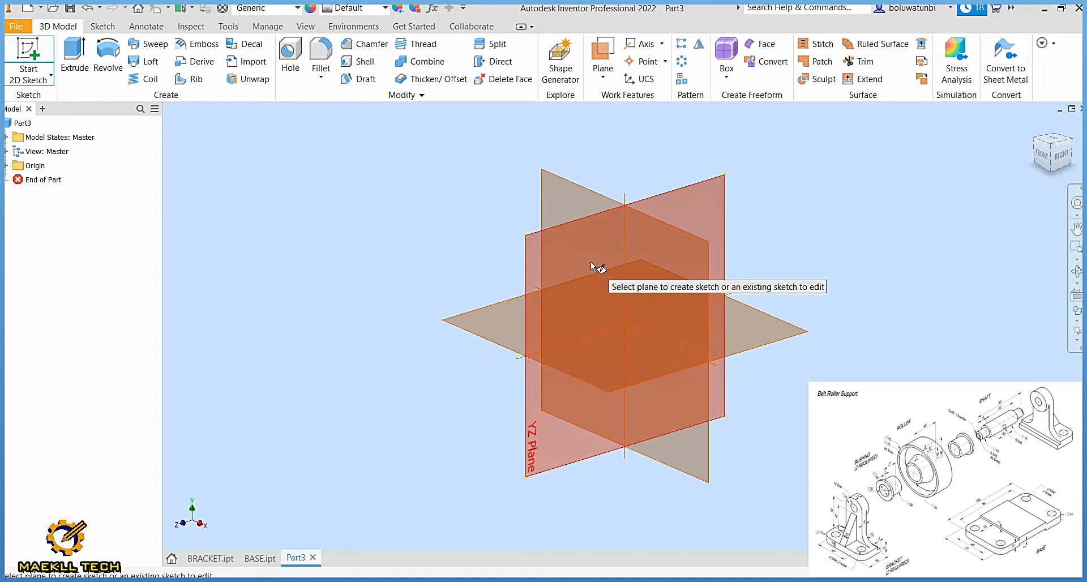
click(592, 264)
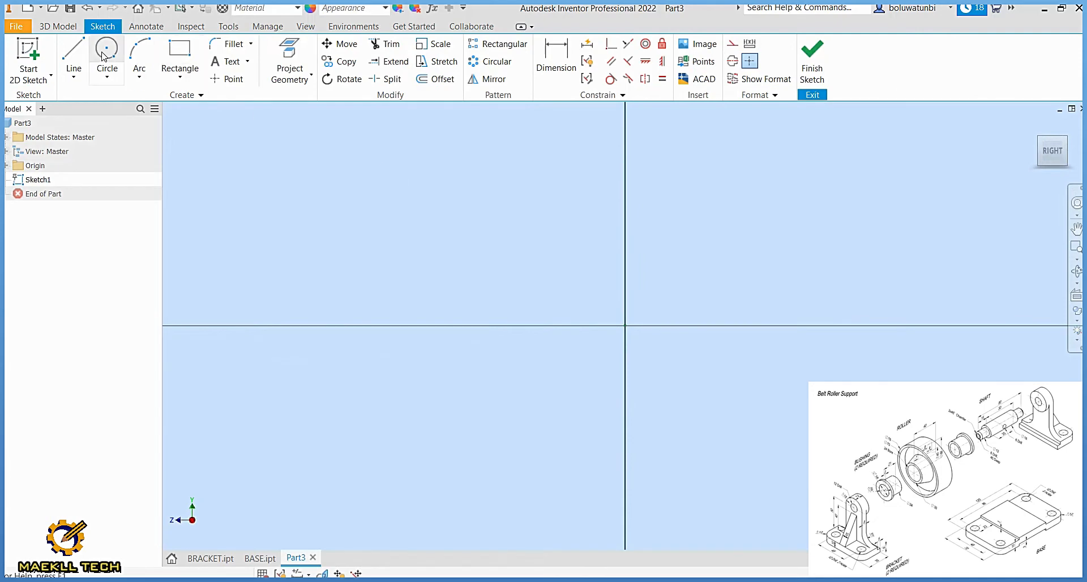
Step: Sketch a closed stepped half-profile about 15.5 mm tall, starting at the origin along the vertical axis, with a wider middle section
click(75, 54)
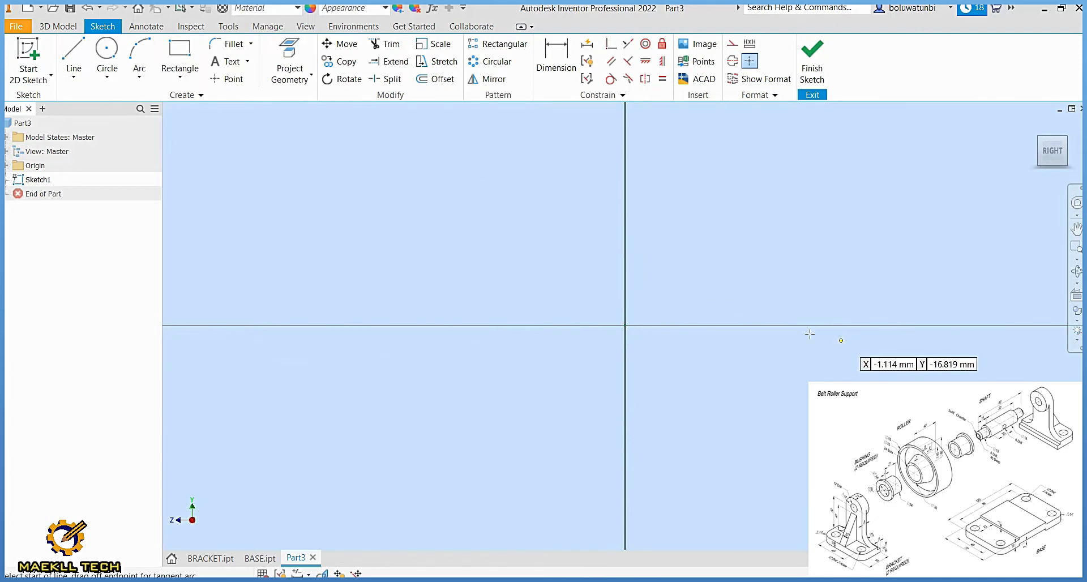
click(625, 326)
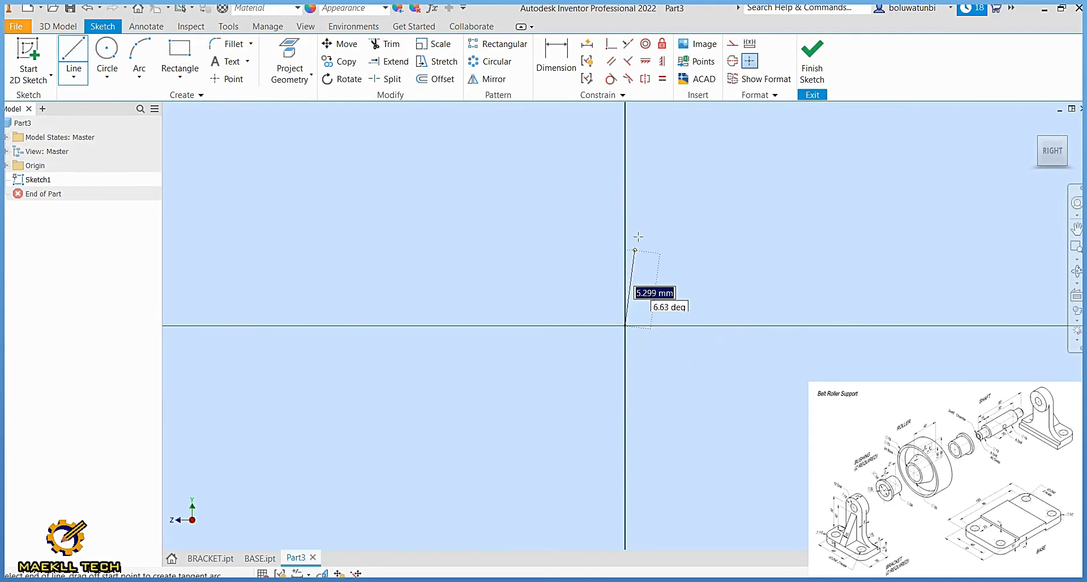
click(625, 124)
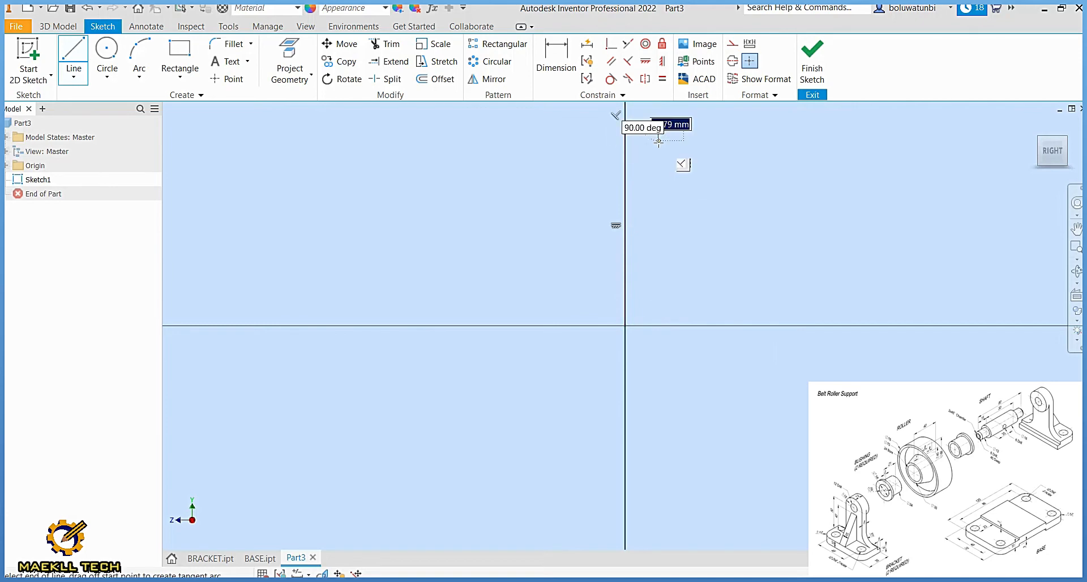
click(658, 124)
click(658, 150)
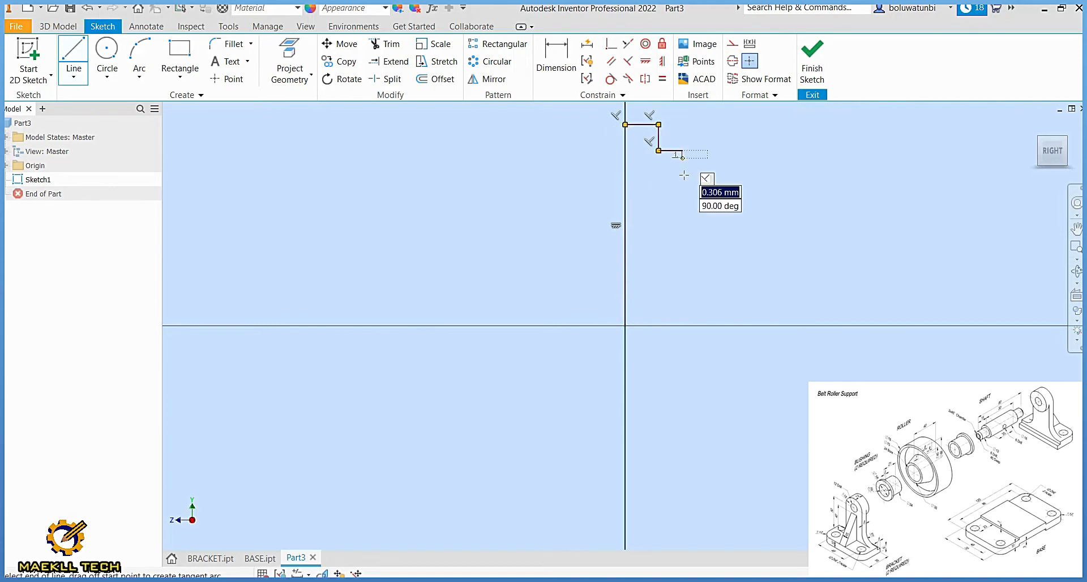
click(676, 294)
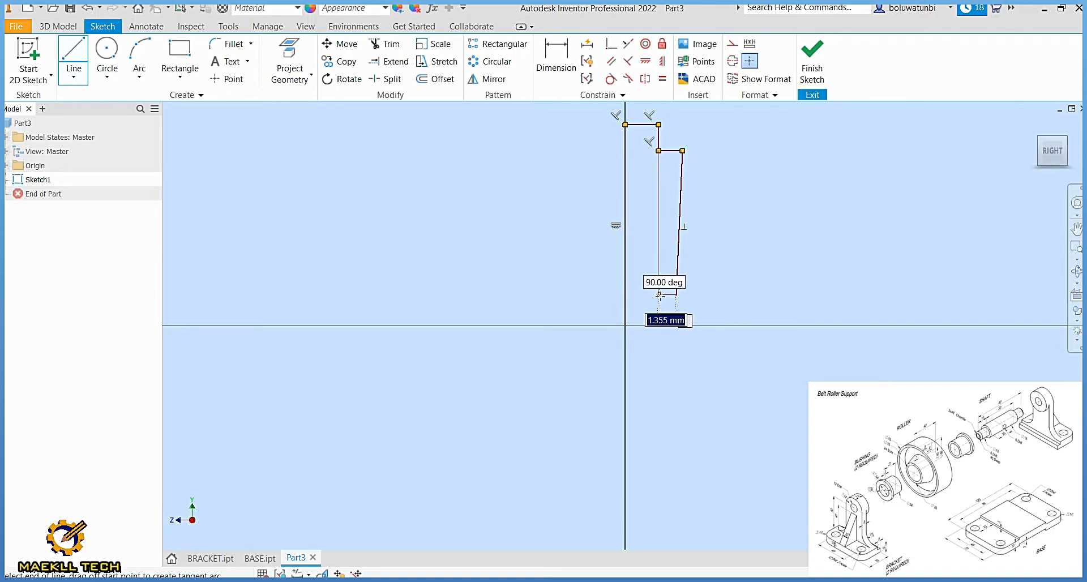
click(658, 293)
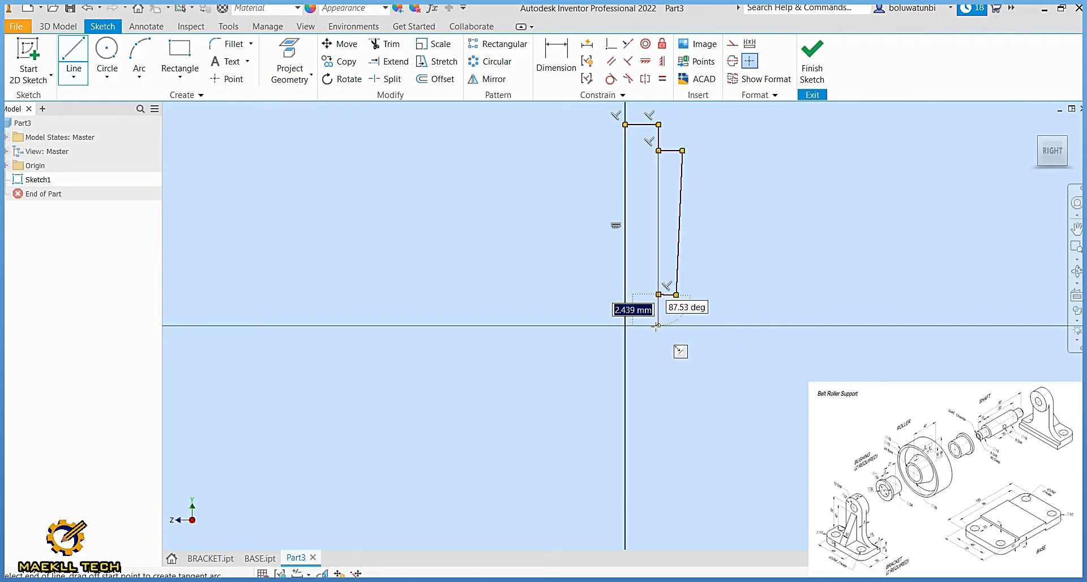
click(658, 326)
click(625, 326)
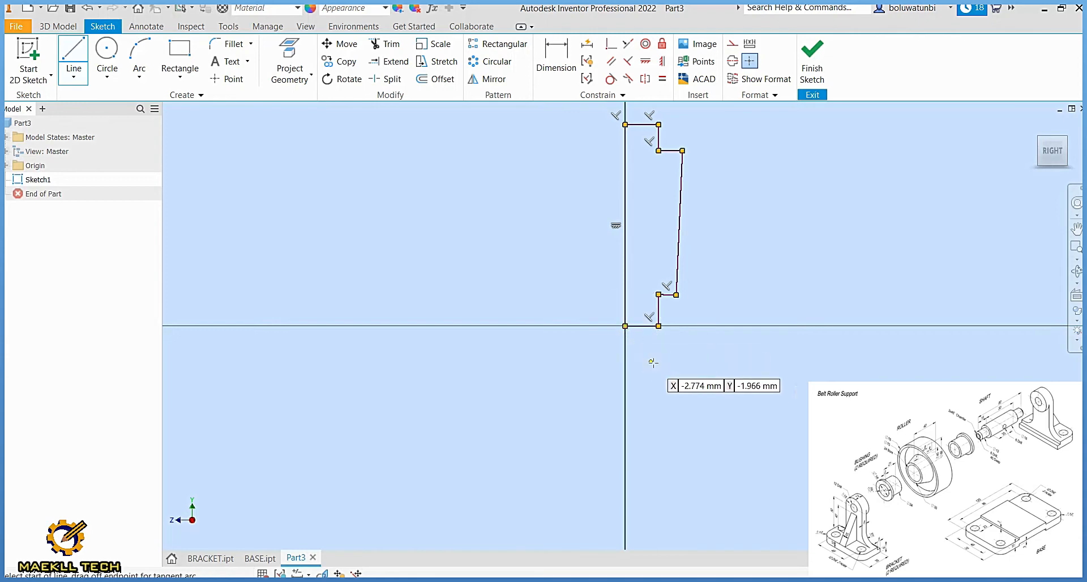
Step: Make the slanted outer edge of the middle section perpendicular to its upper shoulder line
click(627, 61)
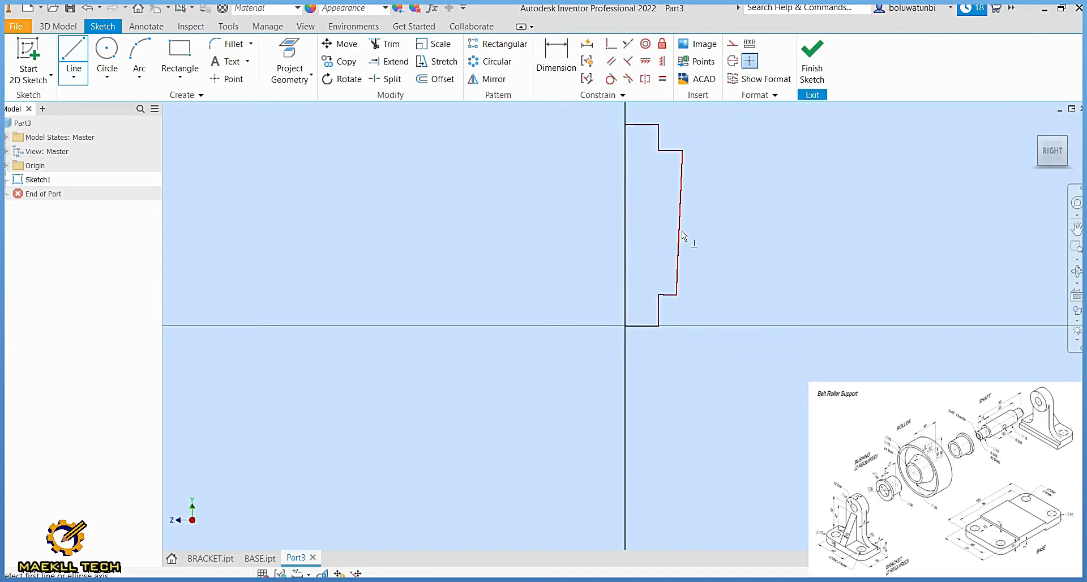
click(674, 263)
click(667, 294)
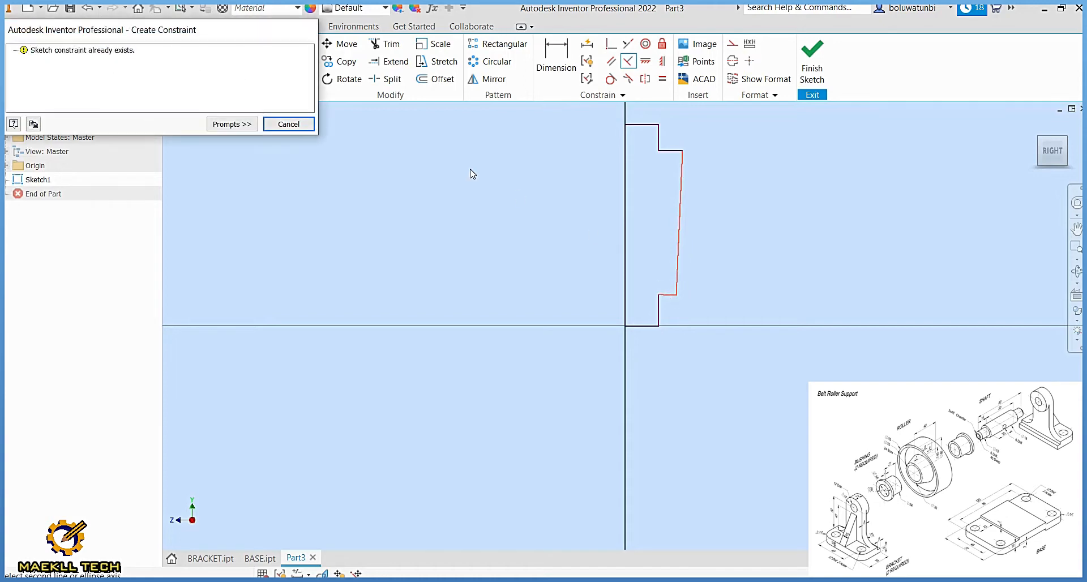
click(295, 124)
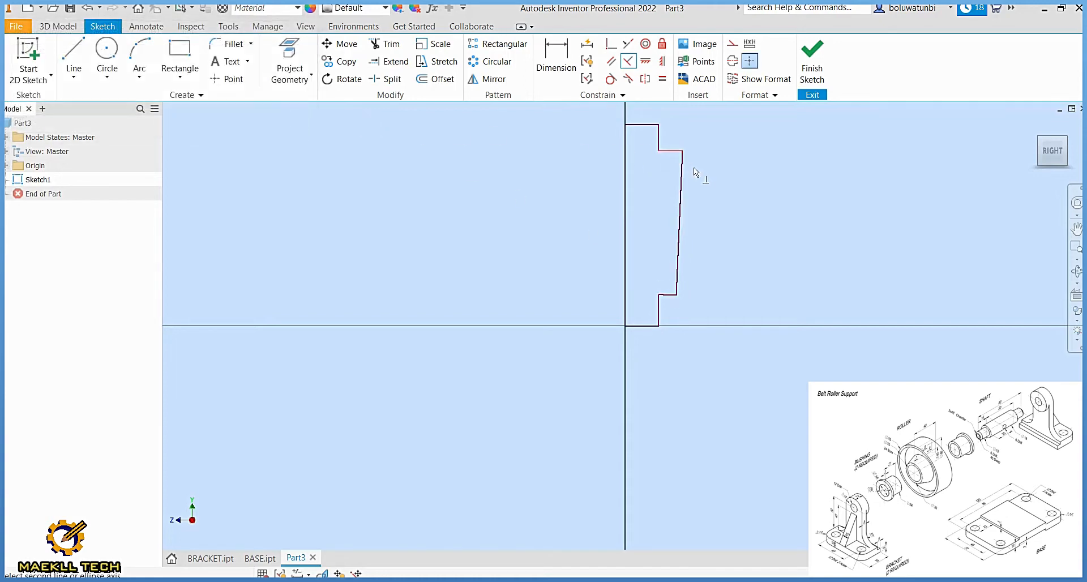
click(678, 177)
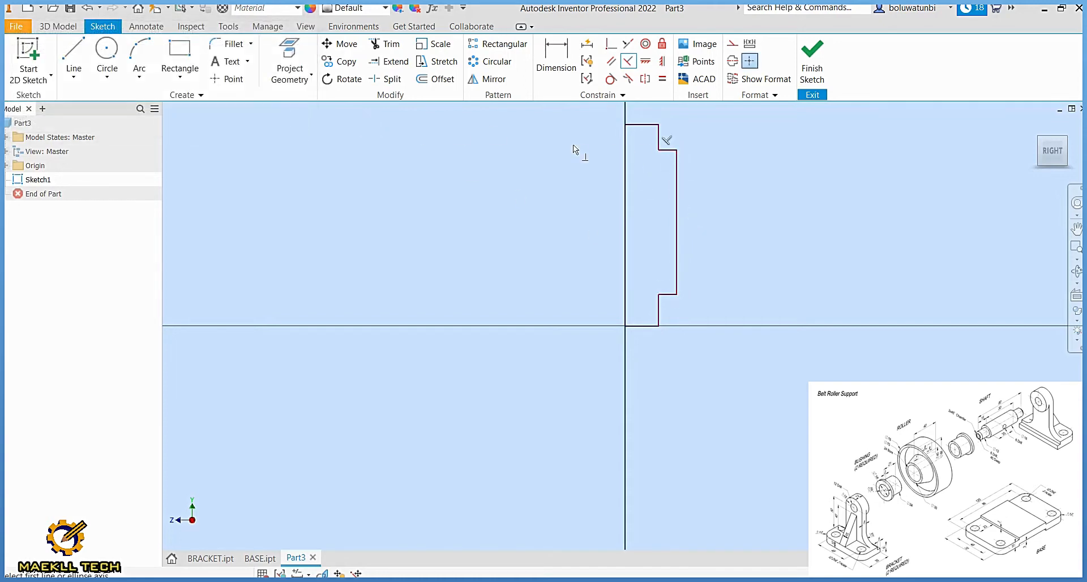
Step: Dimension the profile's full height along the vertical axis to 80 mm
click(557, 57)
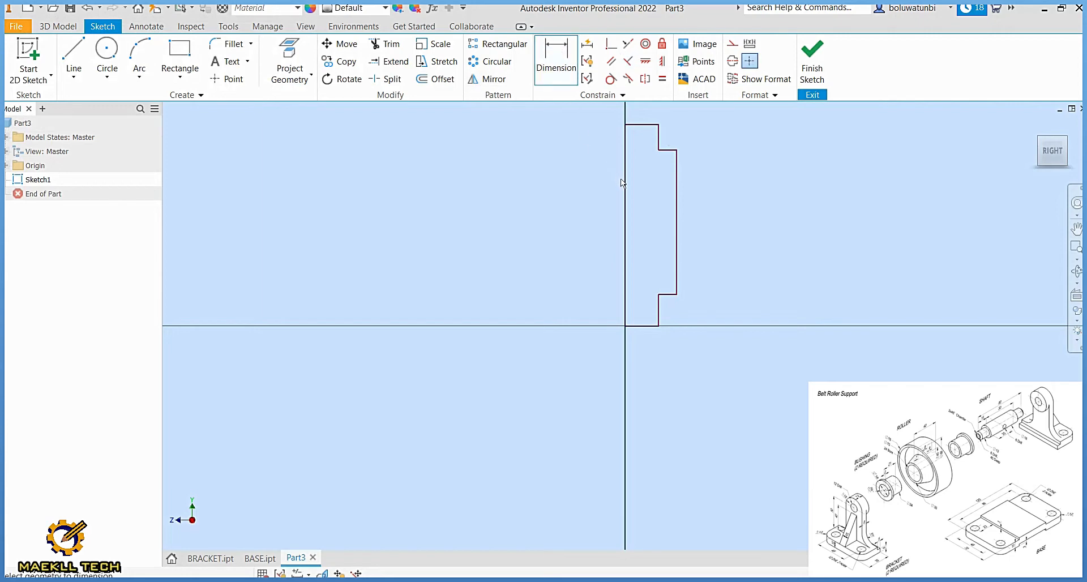
click(623, 182)
click(588, 193)
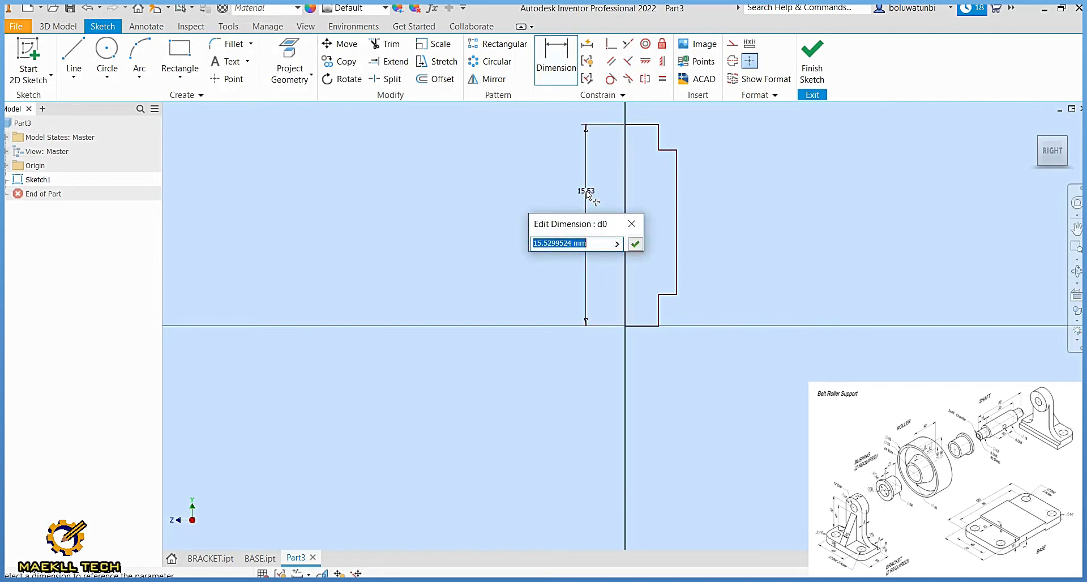
text(80)
key(Return)
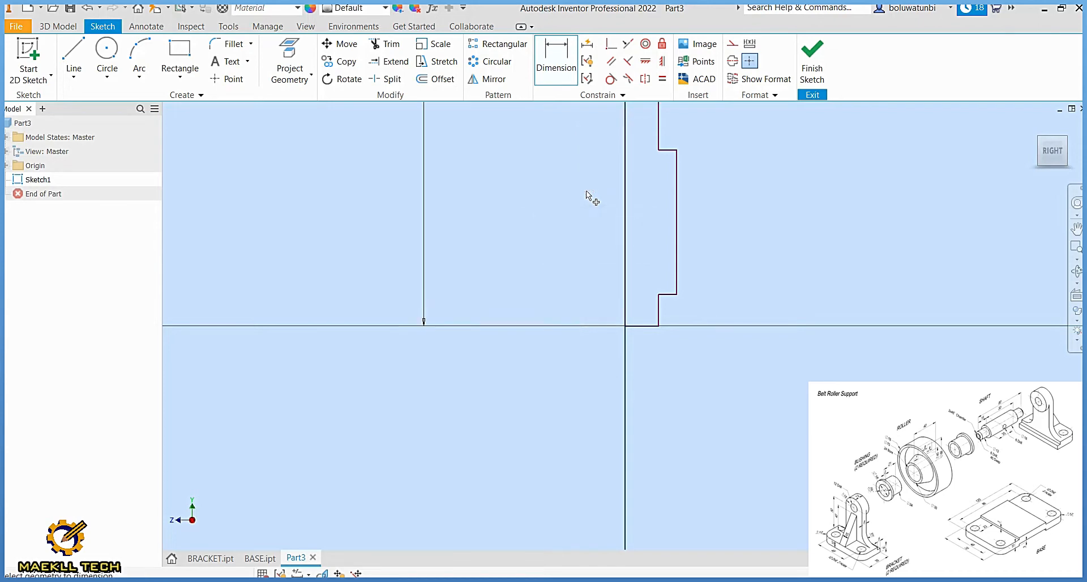
Step: Dimension the outer edges of the lower and upper narrow end sections to 15 mm each
click(660, 316)
click(723, 311)
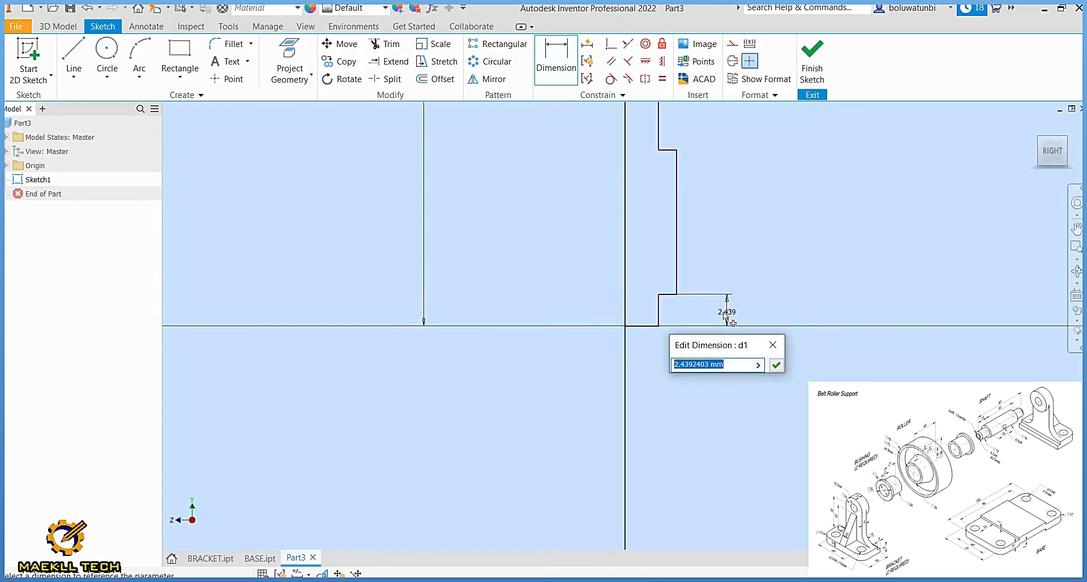
text(15)
key(Return)
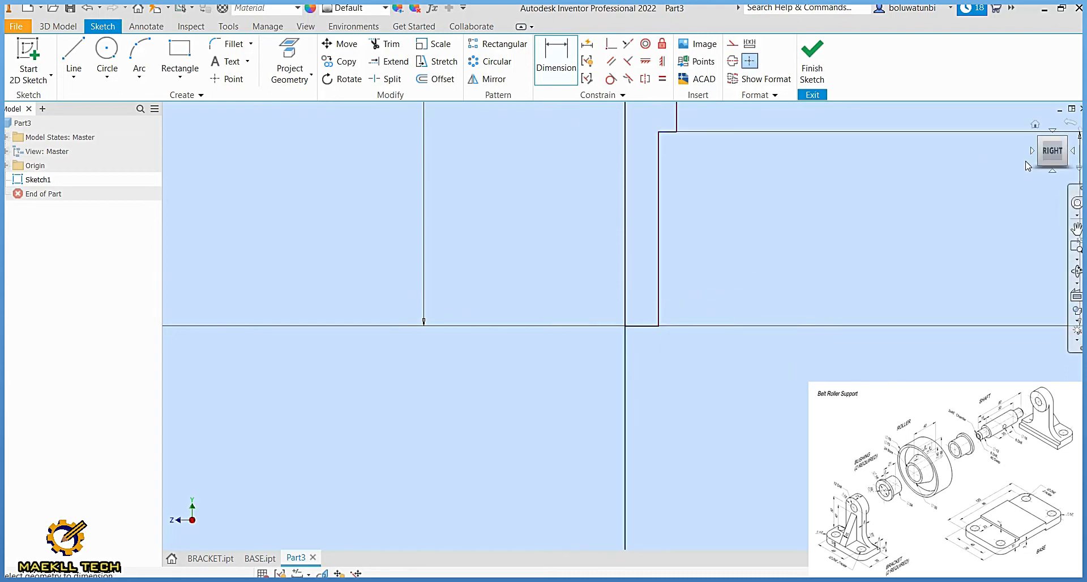
click(1052, 151)
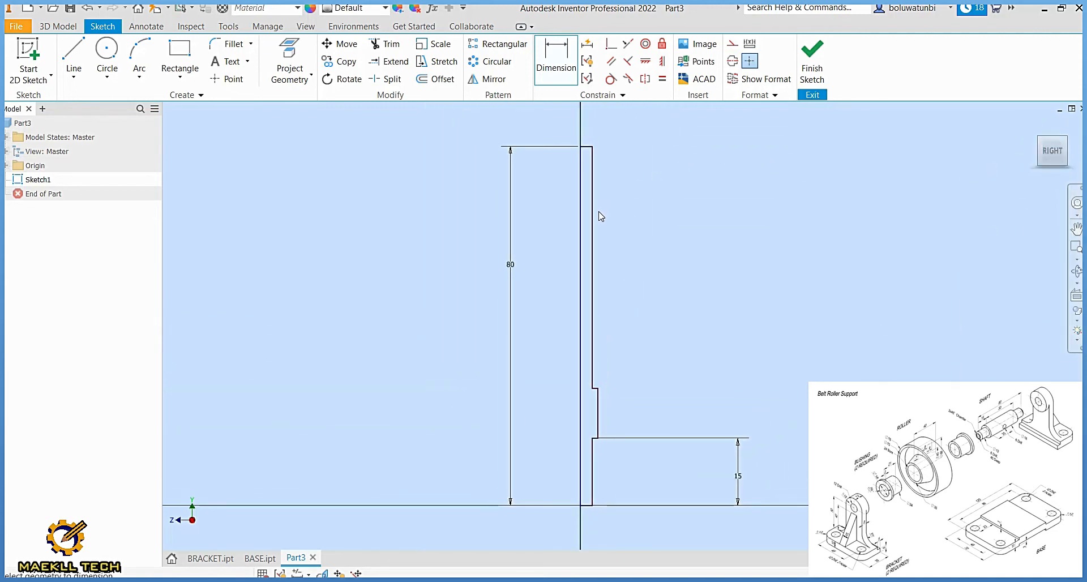
click(594, 213)
click(664, 218)
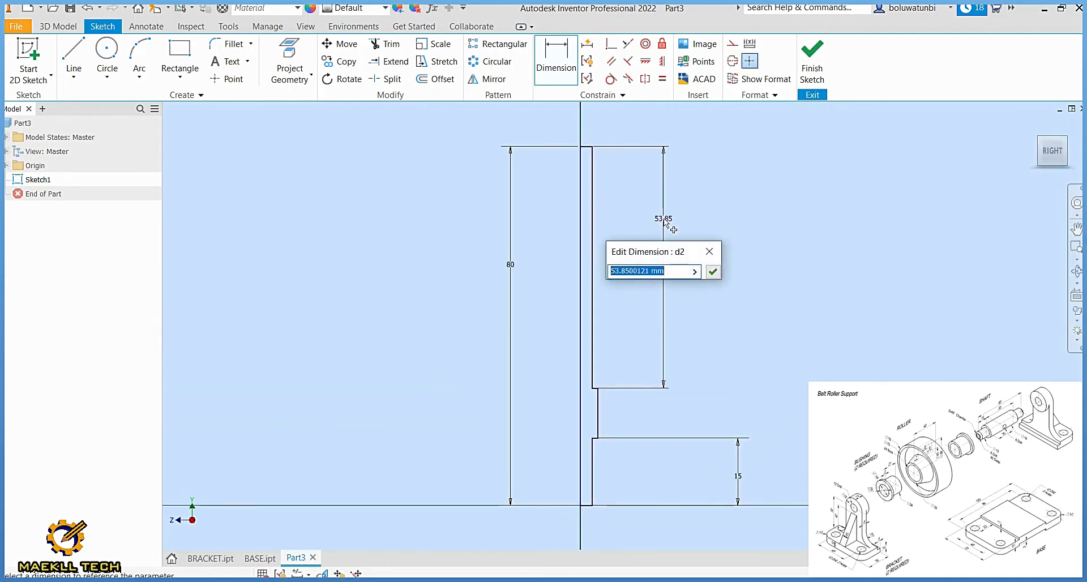
text(15)
key(Return)
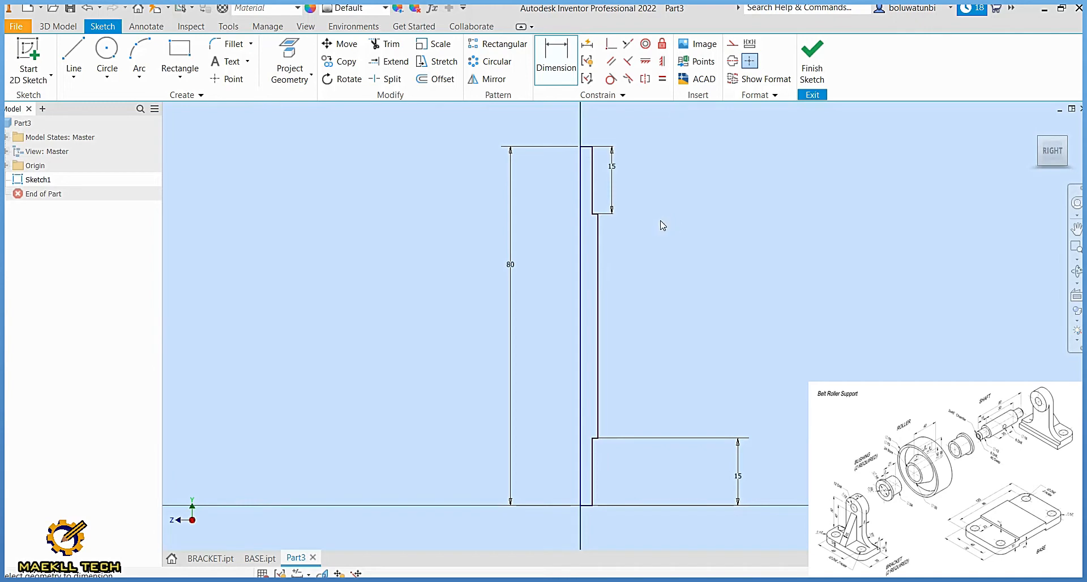
Step: Dimension the top edge of the upper narrow section to a width of 6 mm
scroll(589, 186, up, 3)
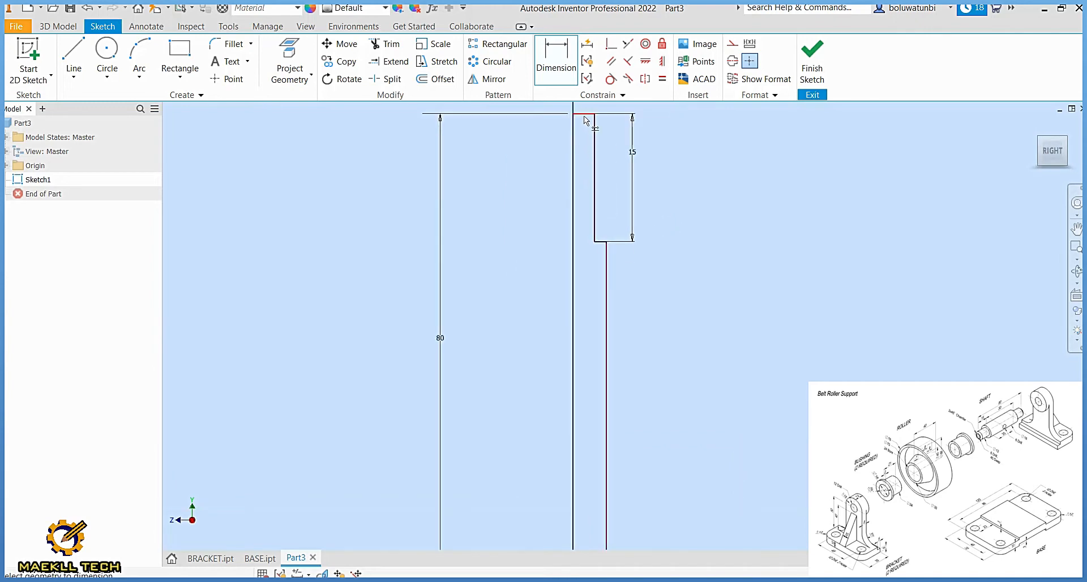
click(584, 115)
click(588, 108)
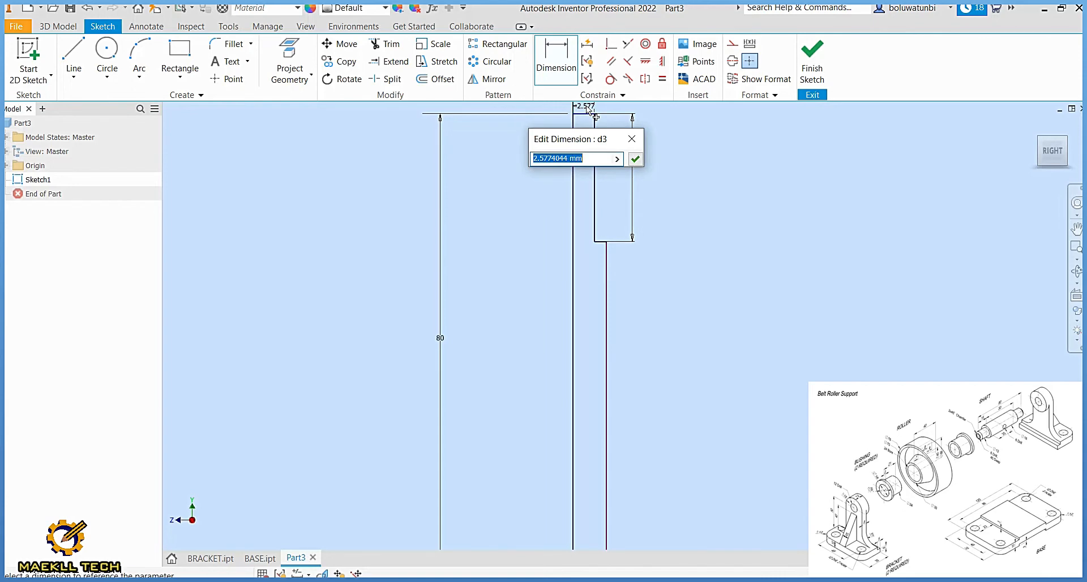
text(6)
key(Return)
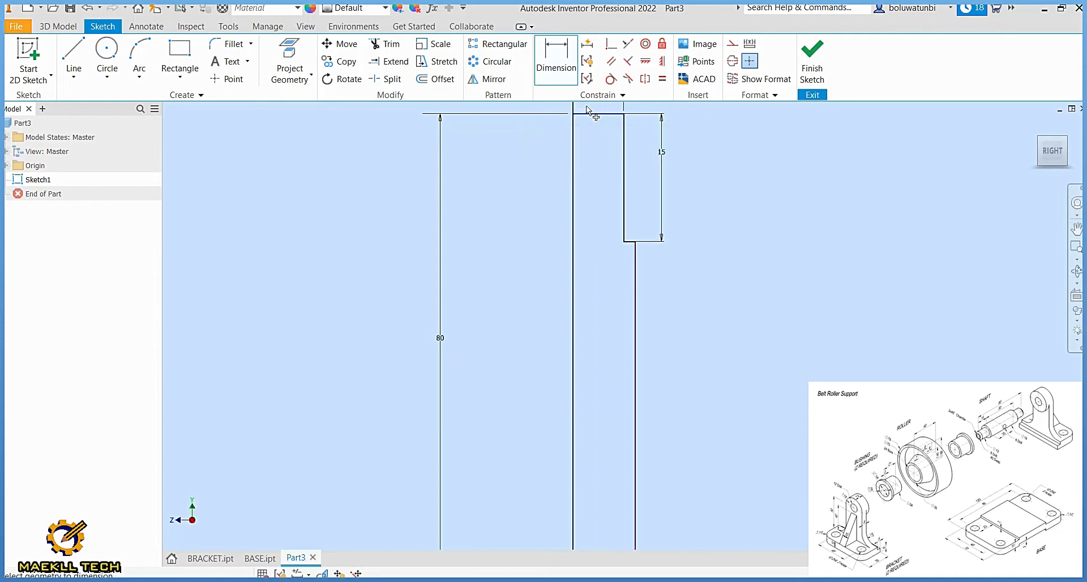
Step: Dimension the distance between the vertical axis edge and the middle section's outer edge to 9 mm
click(634, 306)
click(574, 308)
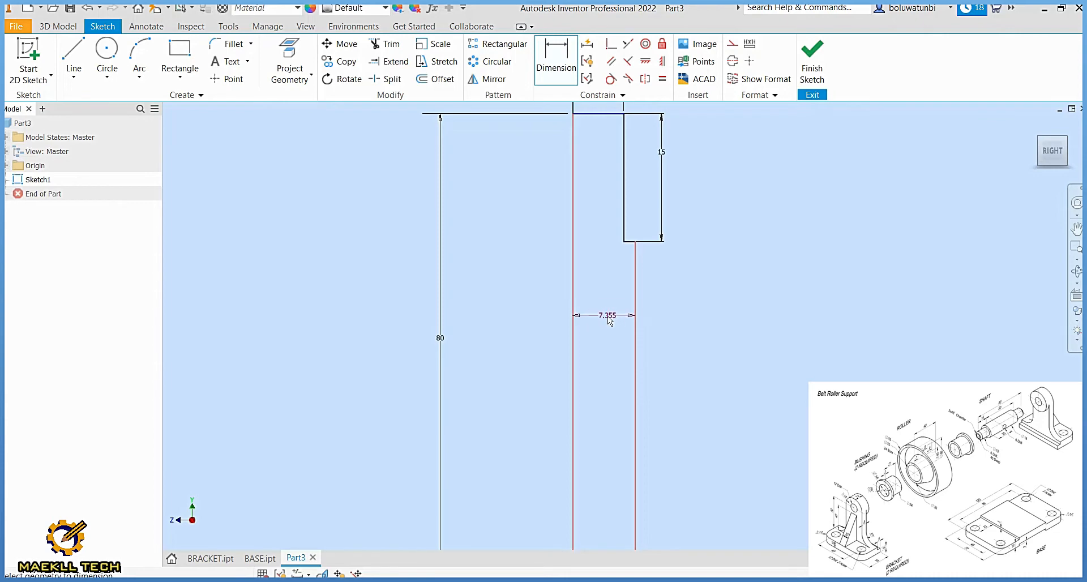
click(605, 318)
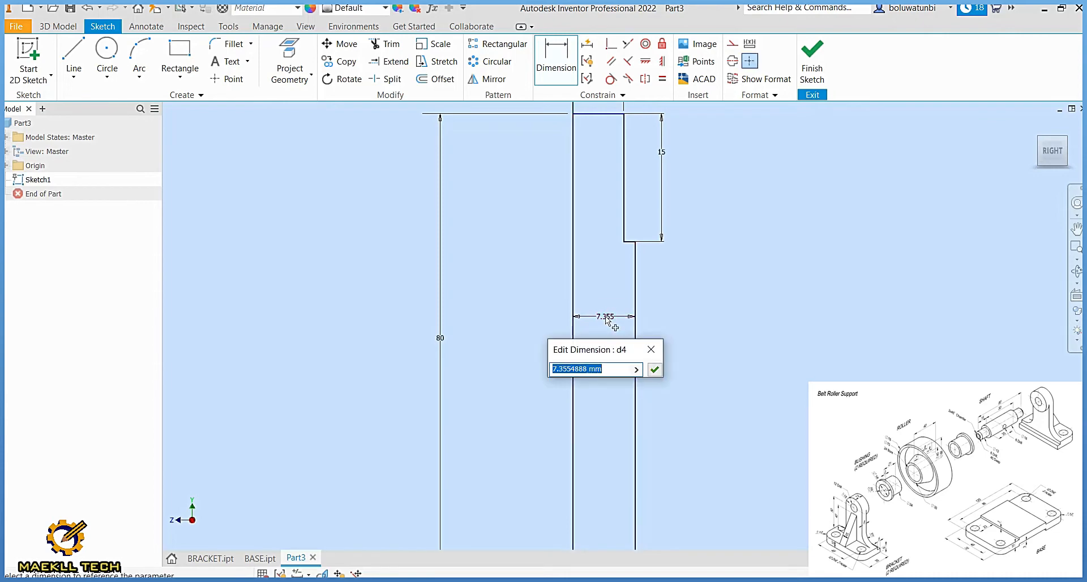
text(9)
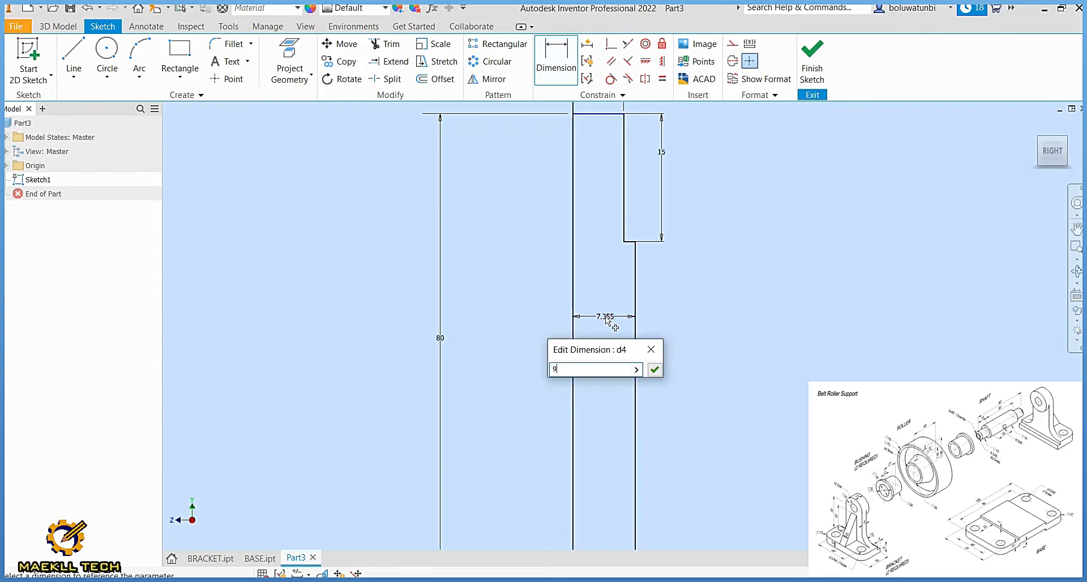
key(Return)
Step: Draw a 45 mm vertical line up from the profile's bottom edge and join its upper end horizontally to the axis edge
scroll(730, 416, up, 3)
middle_drag(727, 421, 782, 187)
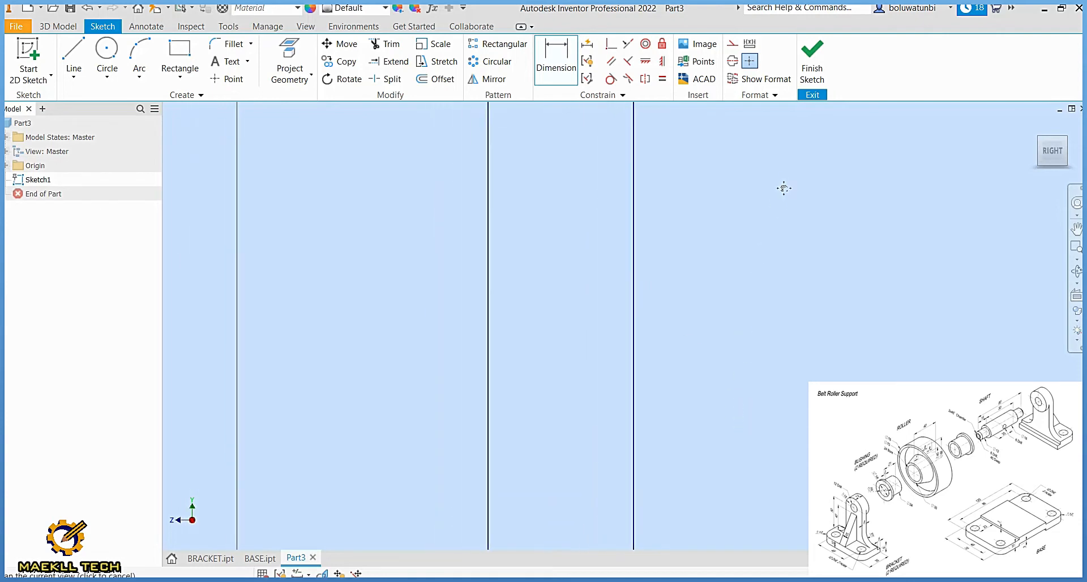
scroll(783, 185, down, 2)
scroll(697, 348, down, 3)
scroll(682, 184, down, 1)
mouse_move(697, 347)
middle_down()
mouse_move(686, 200)
mouse_move(648, 192)
middle_up()
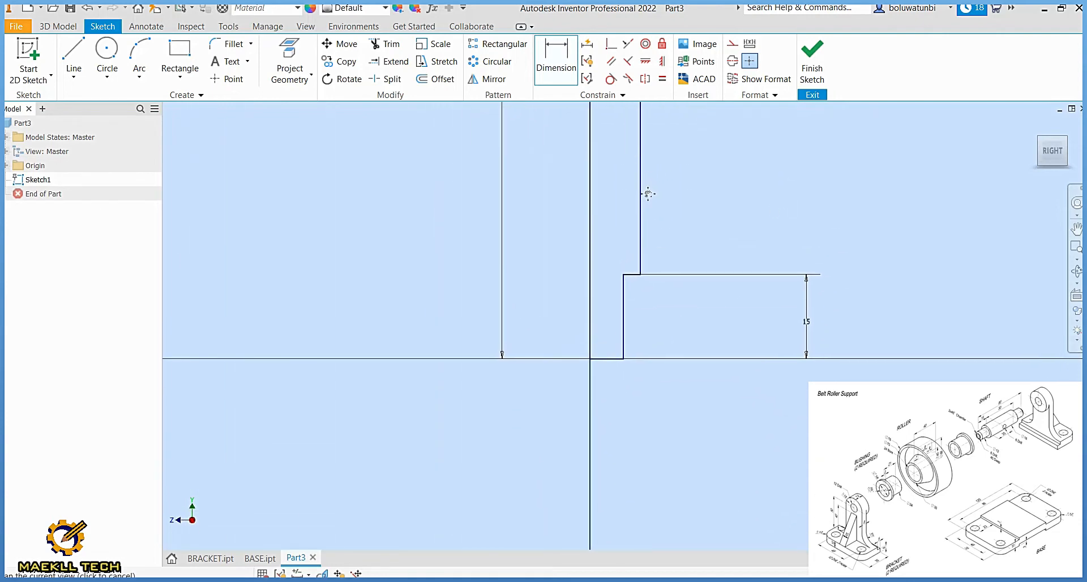
click(67, 49)
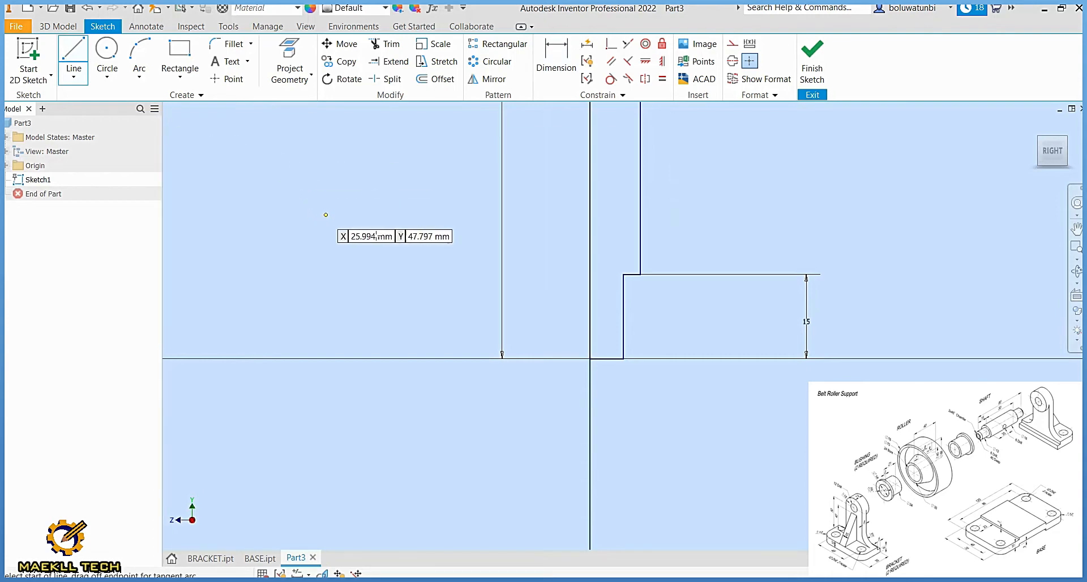
click(600, 358)
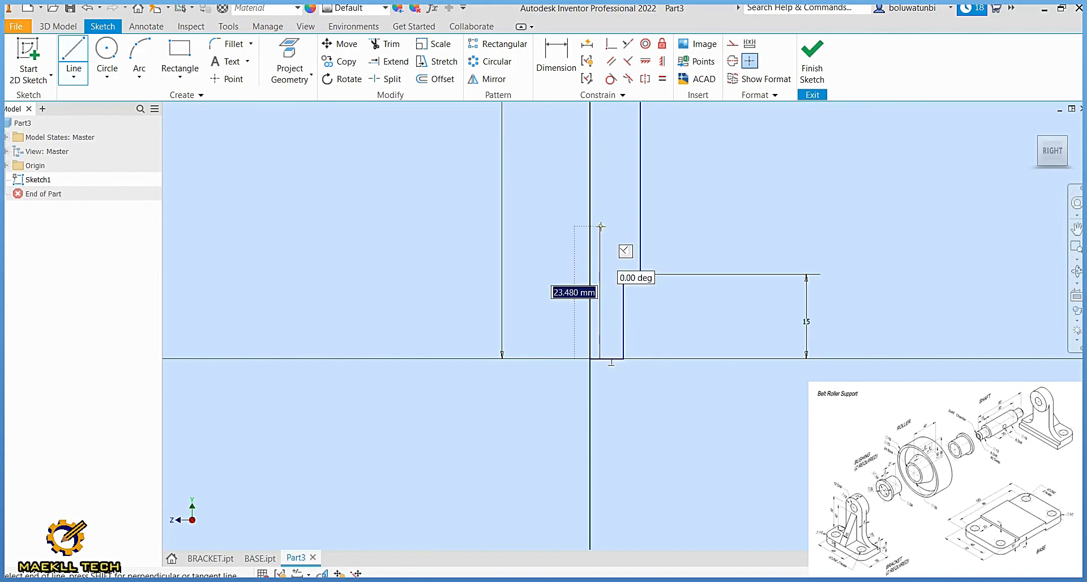
text(4)
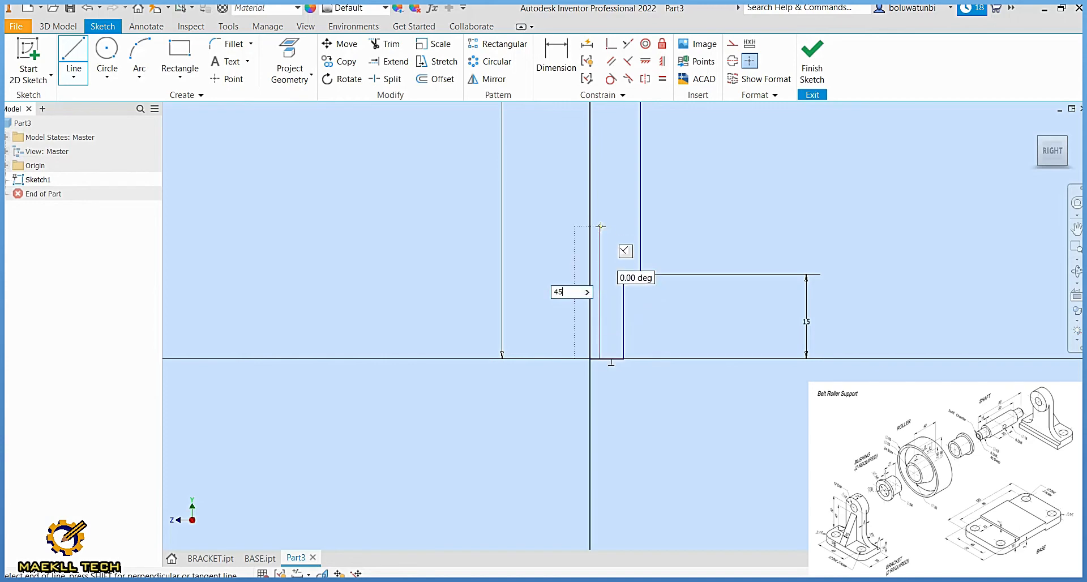
text(5)
key(Return)
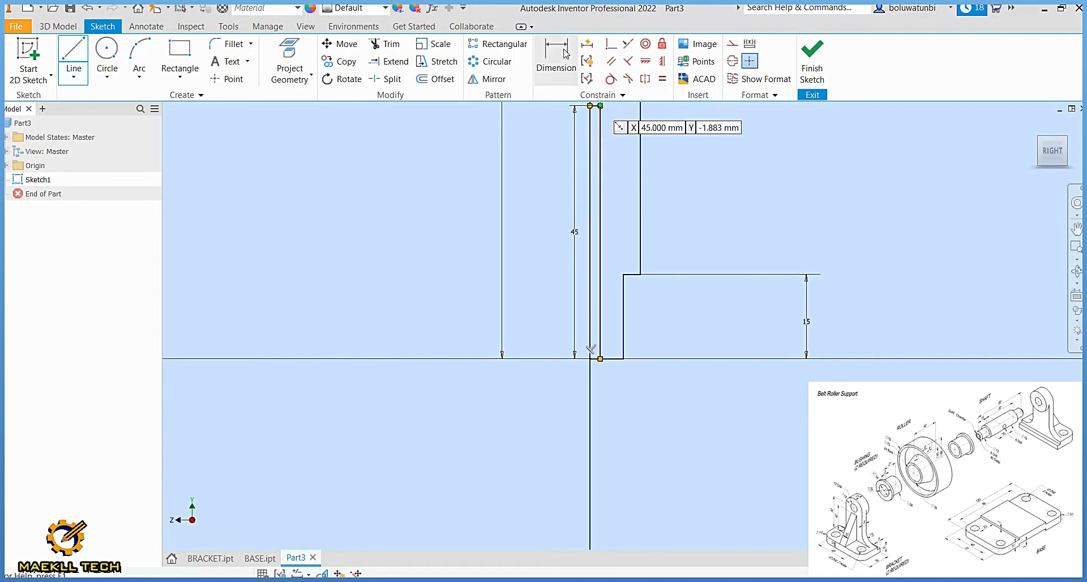
Step: Dimension the gap between the axis edge and the 45 mm inner line to 3 mm
key(d)
click(590, 344)
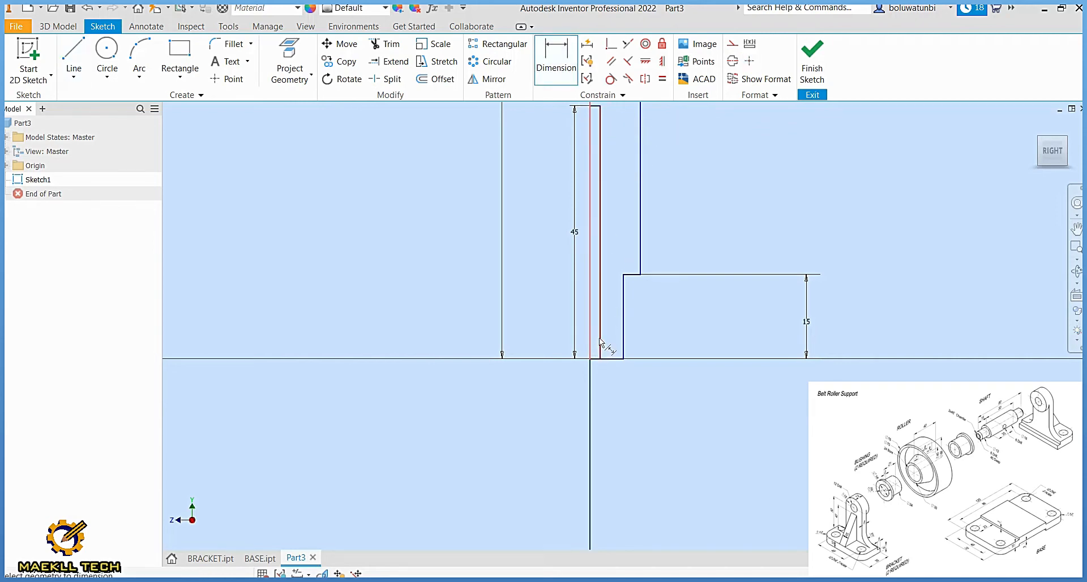
click(599, 337)
click(594, 383)
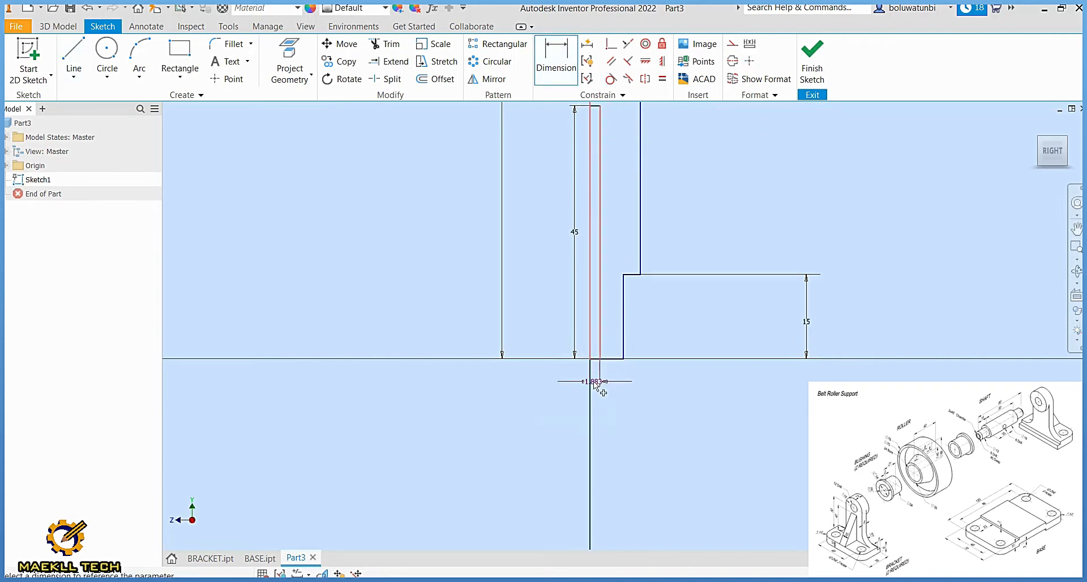
text(3)
key(Return)
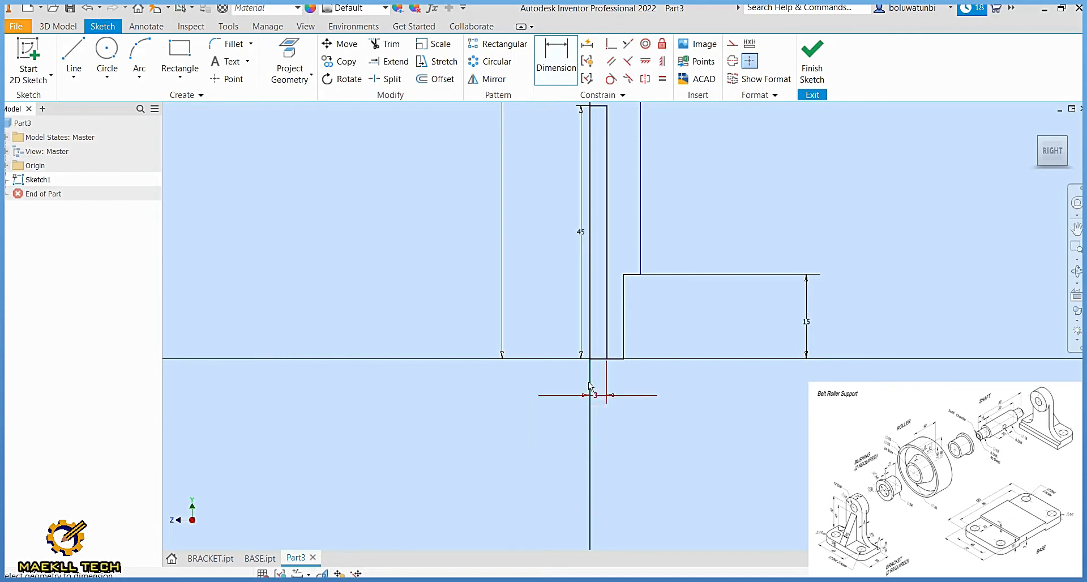
click(1050, 156)
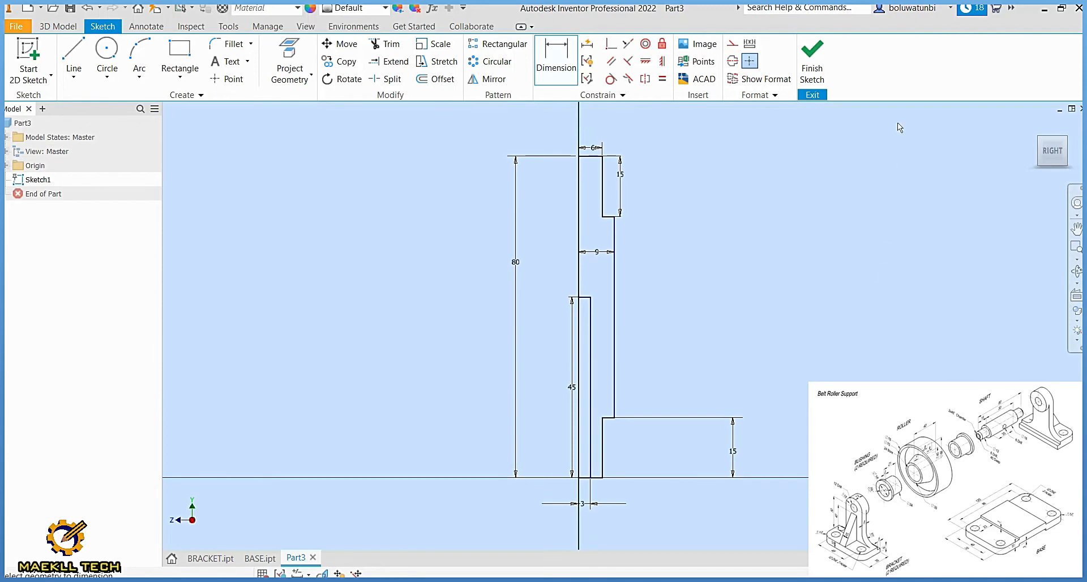
Step: Finish the sketch and revolve the stepped profile a full 360 degrees around its vertical axis edge
click(812, 62)
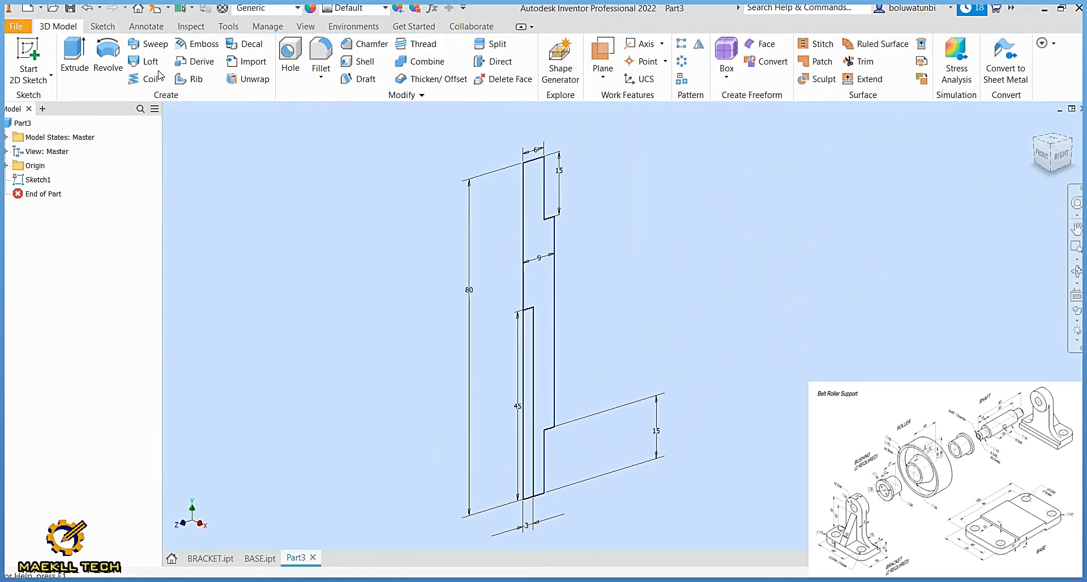
click(108, 57)
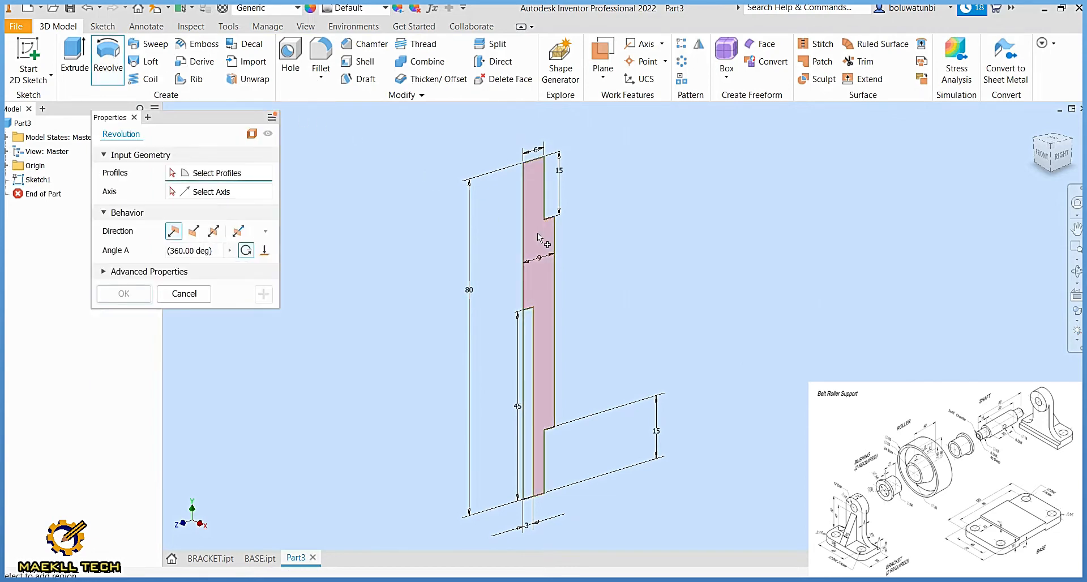
click(540, 241)
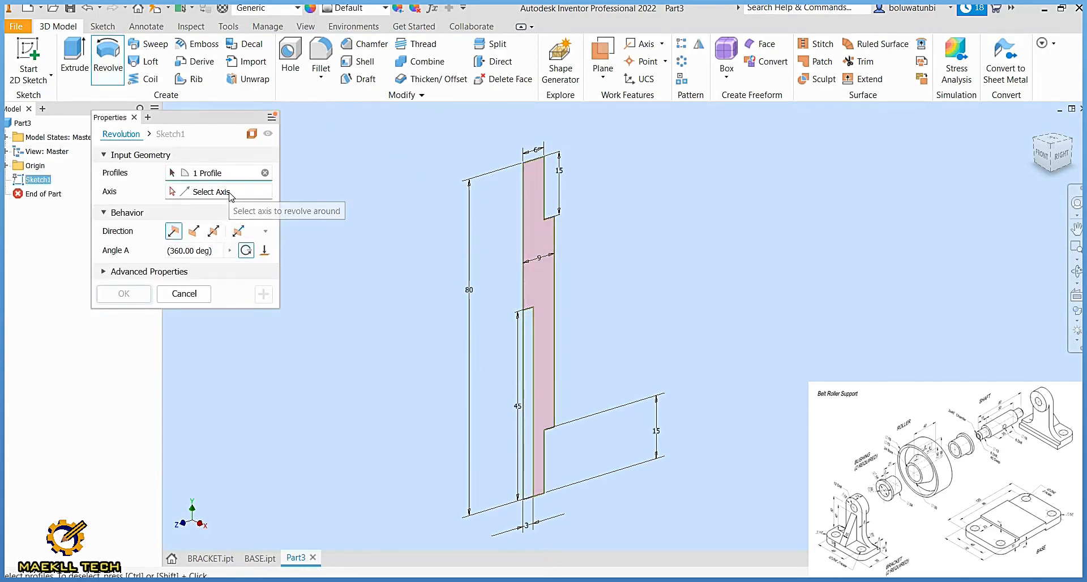
click(524, 297)
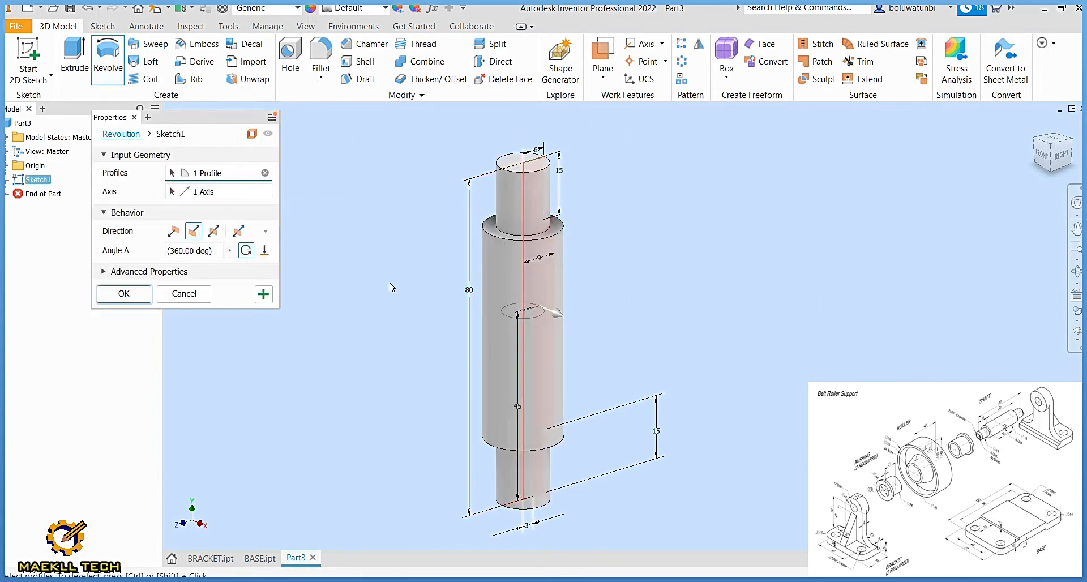
click(124, 294)
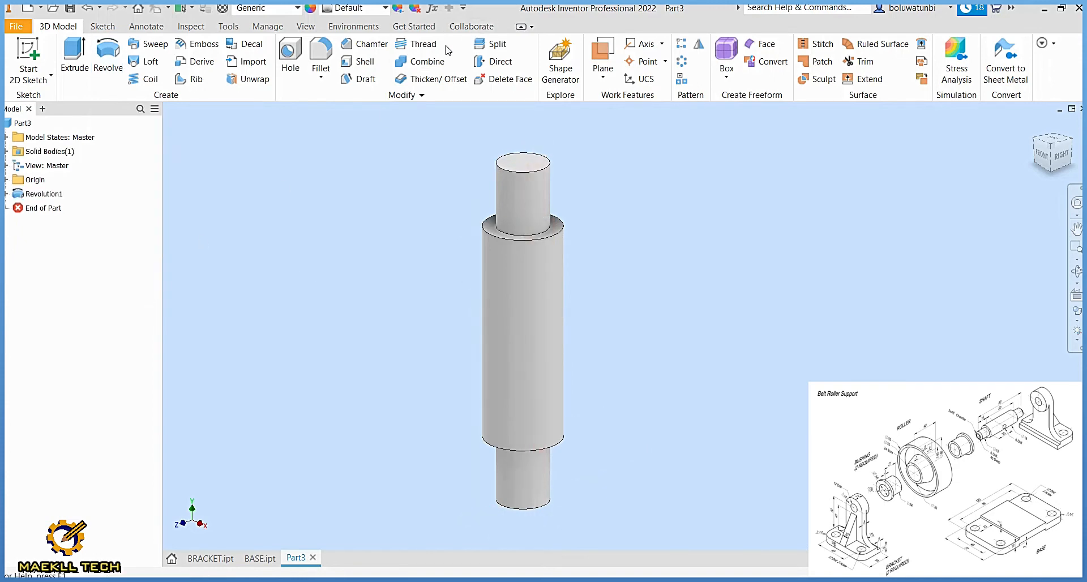
Step: Chamfer the outer circular edges at both ends of the shaft with a 2 mm distance
click(365, 44)
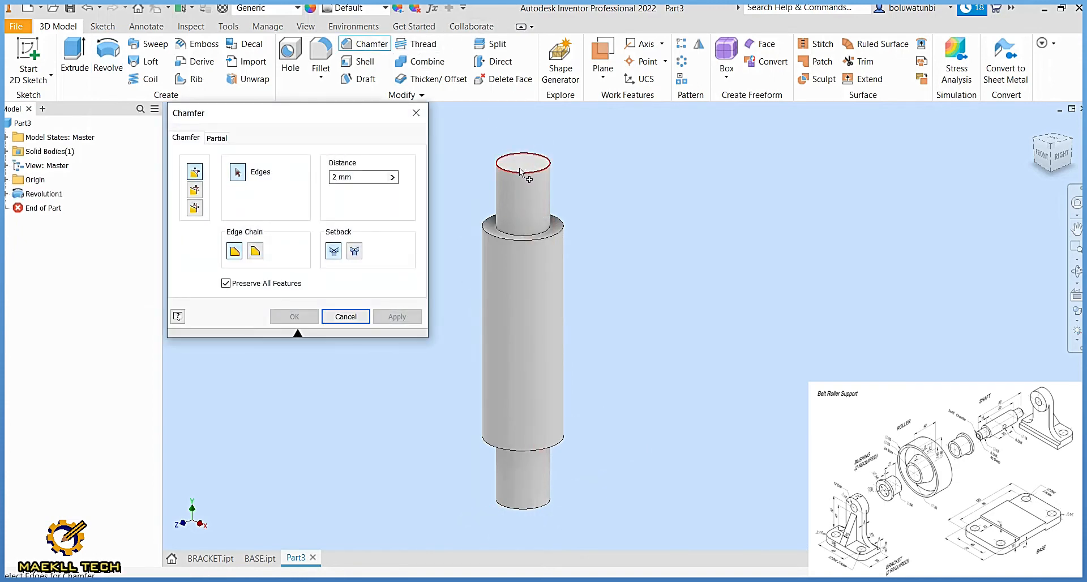
click(515, 171)
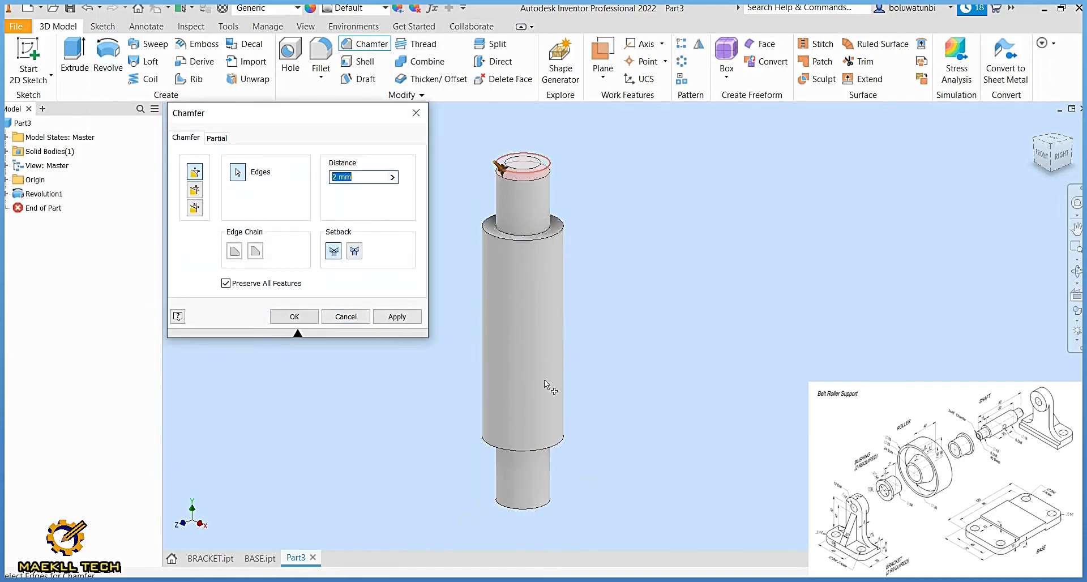
click(532, 507)
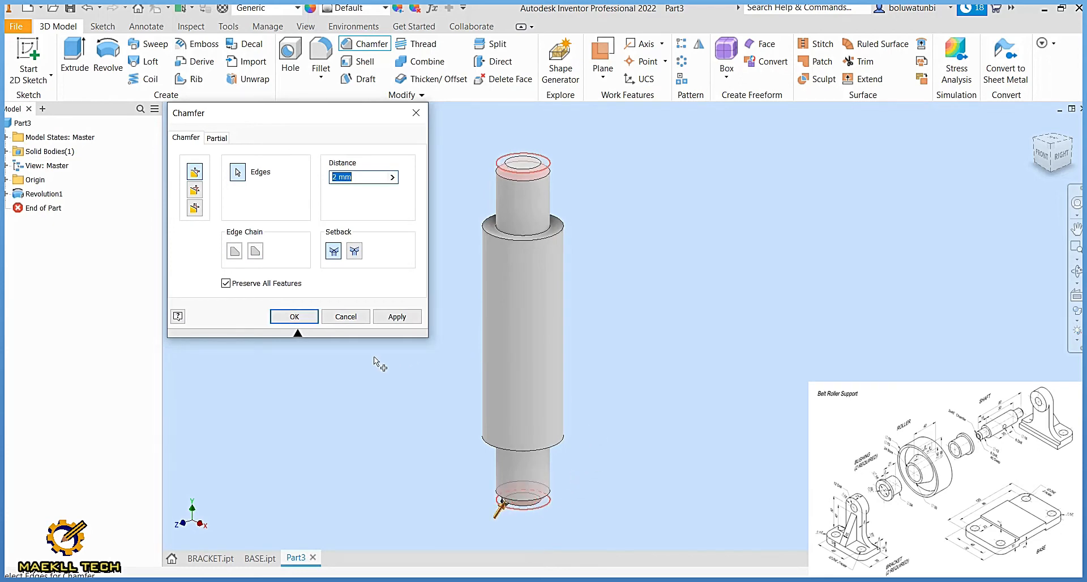
click(297, 317)
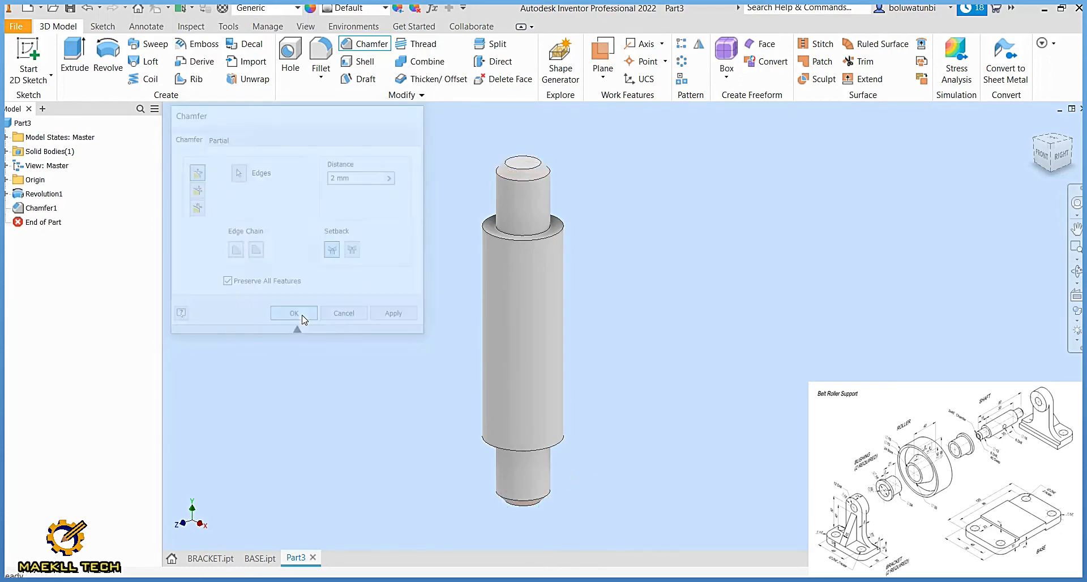
Step: Start a new sketch on the YZ plane and slice the shaft graphics to expose the inner bore
click(1051, 164)
click(1052, 167)
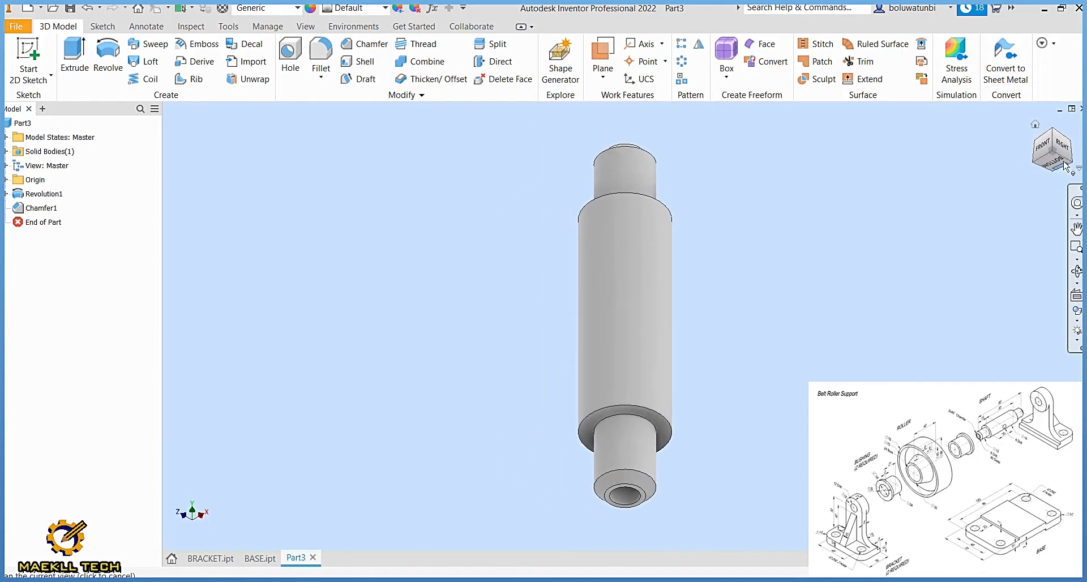
click(1053, 138)
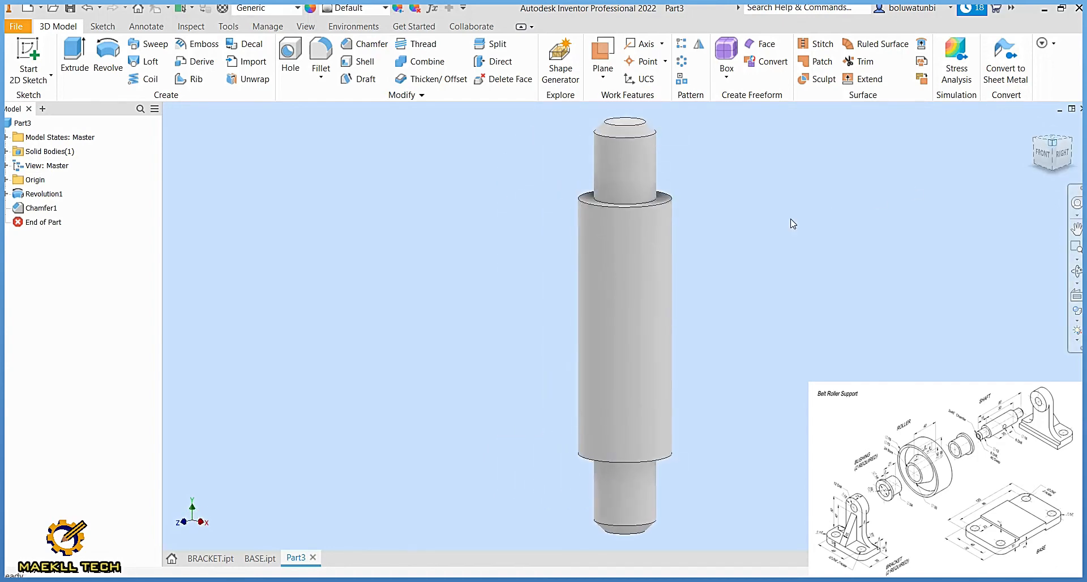
click(7, 179)
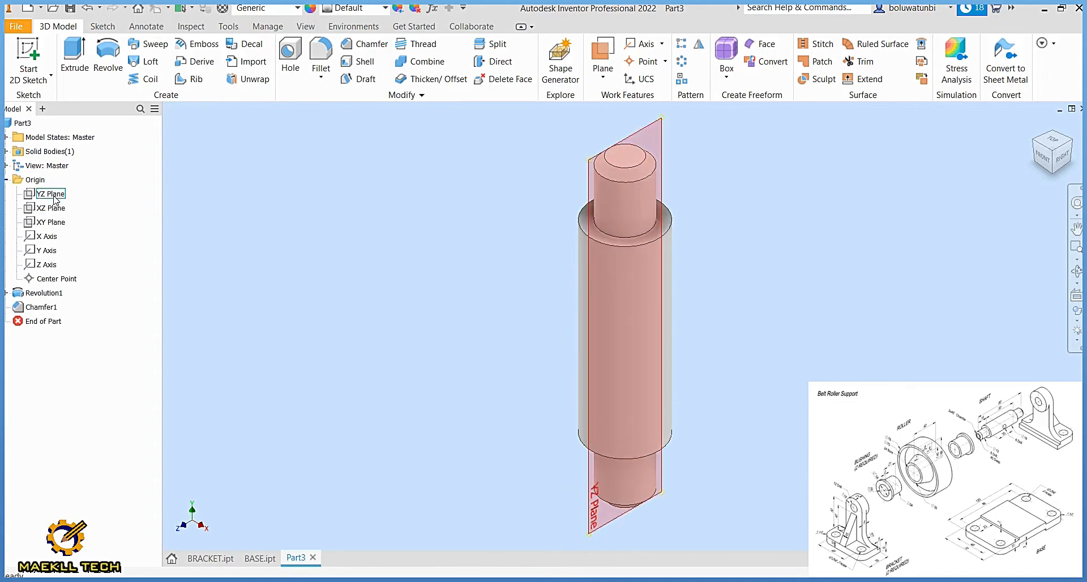
click(51, 194)
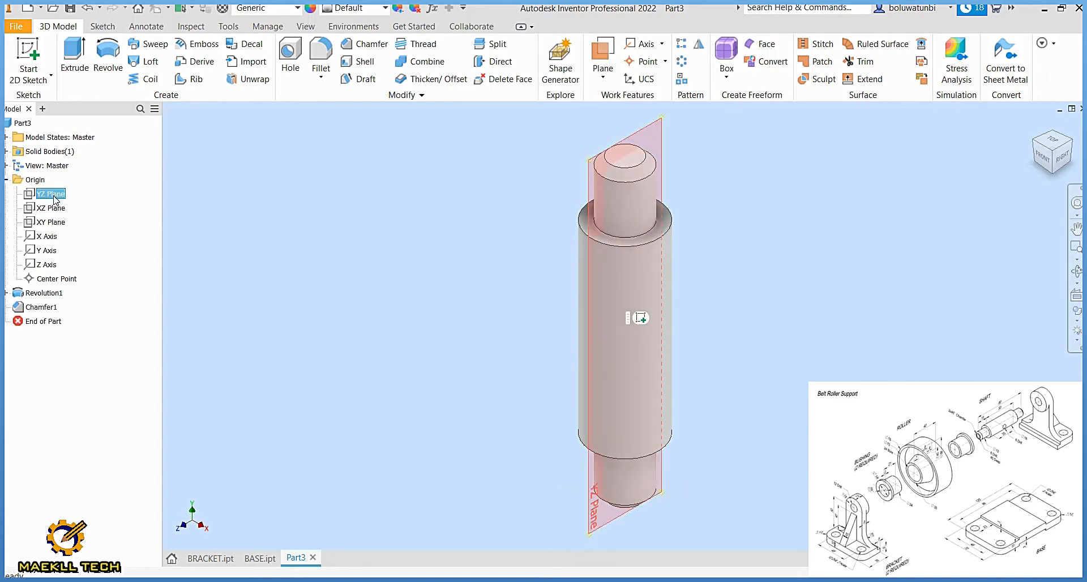
click(641, 318)
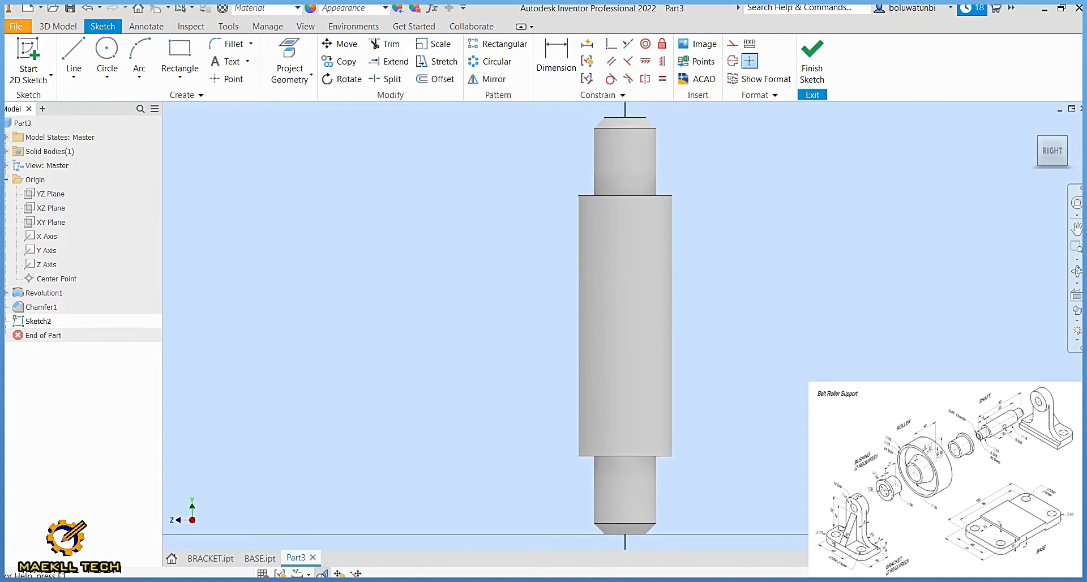
click(323, 573)
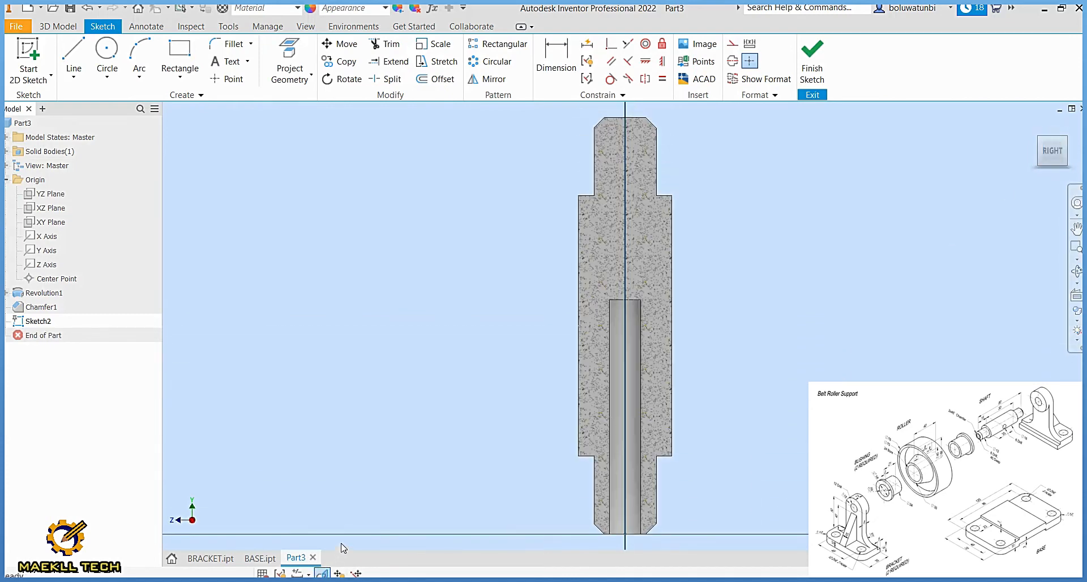
Step: Draw a 6 mm diameter circle centred on the shaft axis, inside the bore near its closed end
click(107, 55)
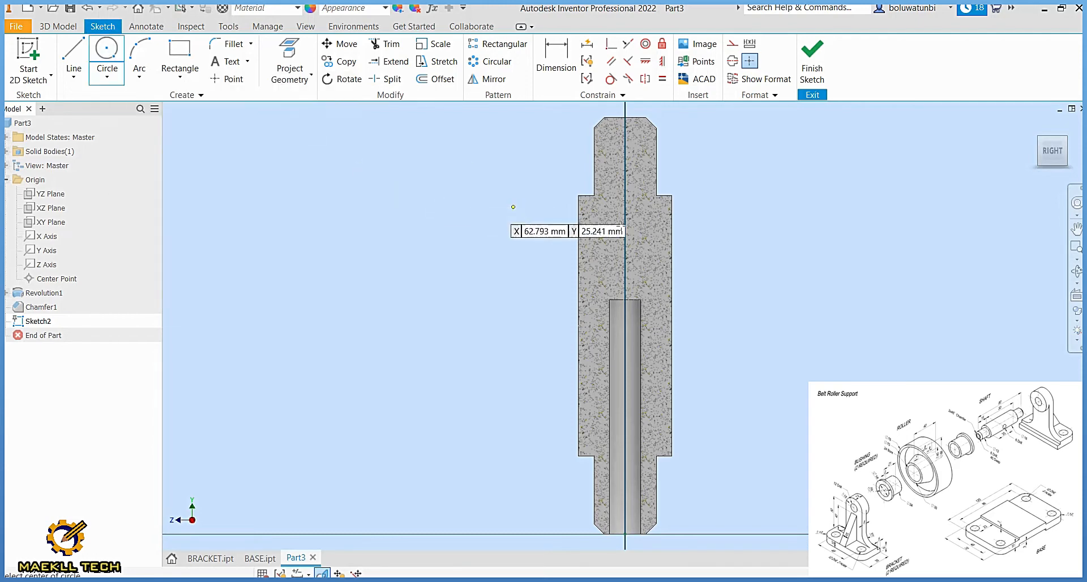
click(625, 335)
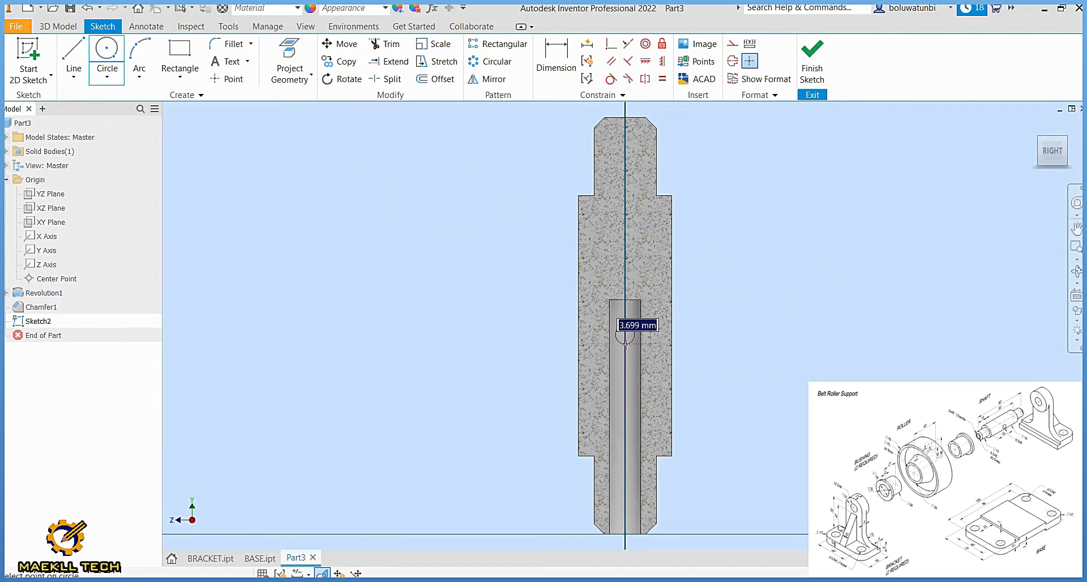
text(6)
key(Return)
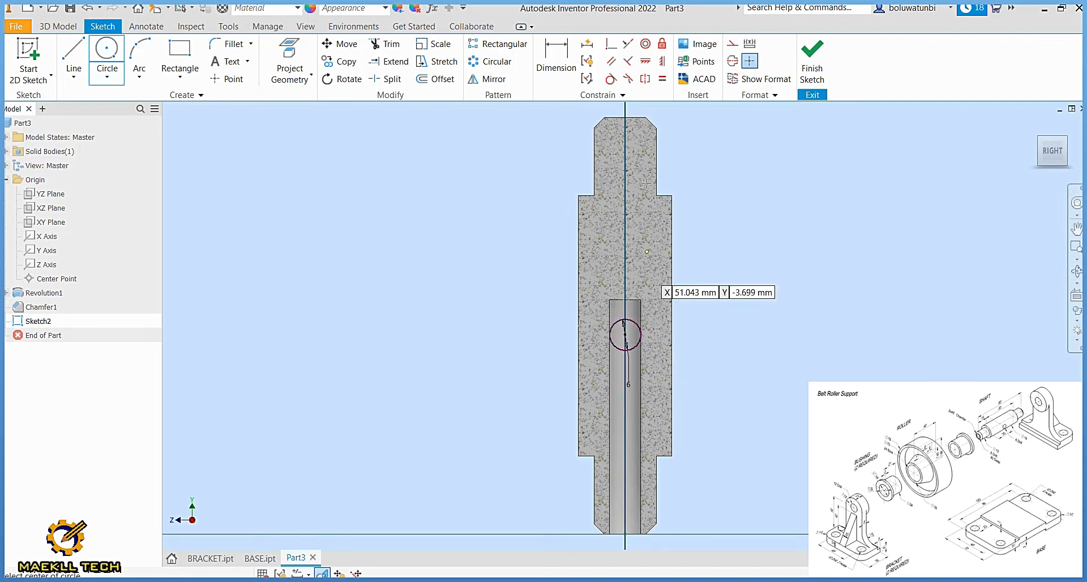
Step: Dimension the circle's centre 25 mm above the lower shoulder of the middle section and finish the sketch
click(556, 57)
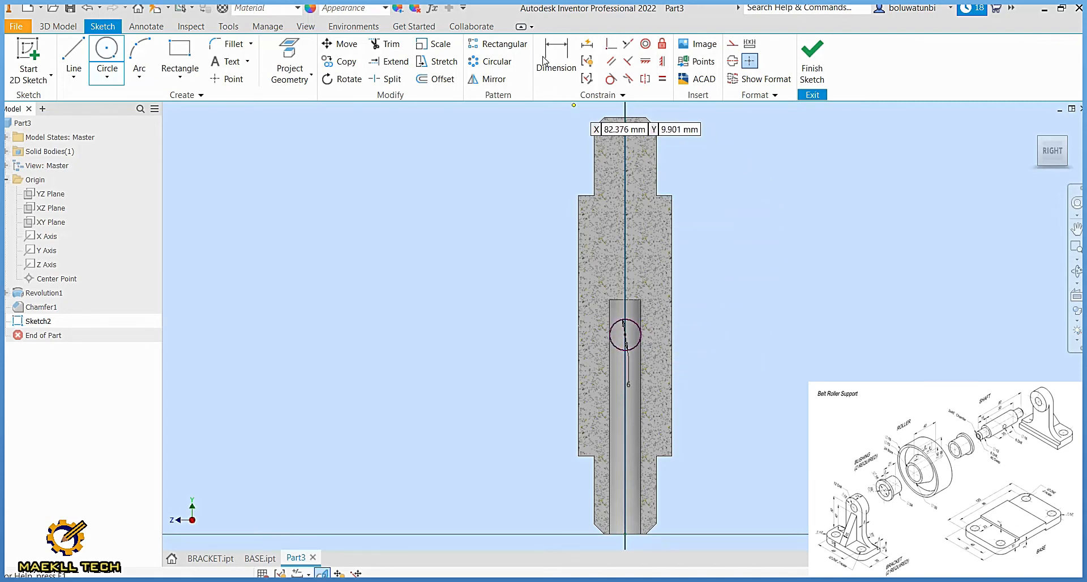
click(648, 456)
click(626, 335)
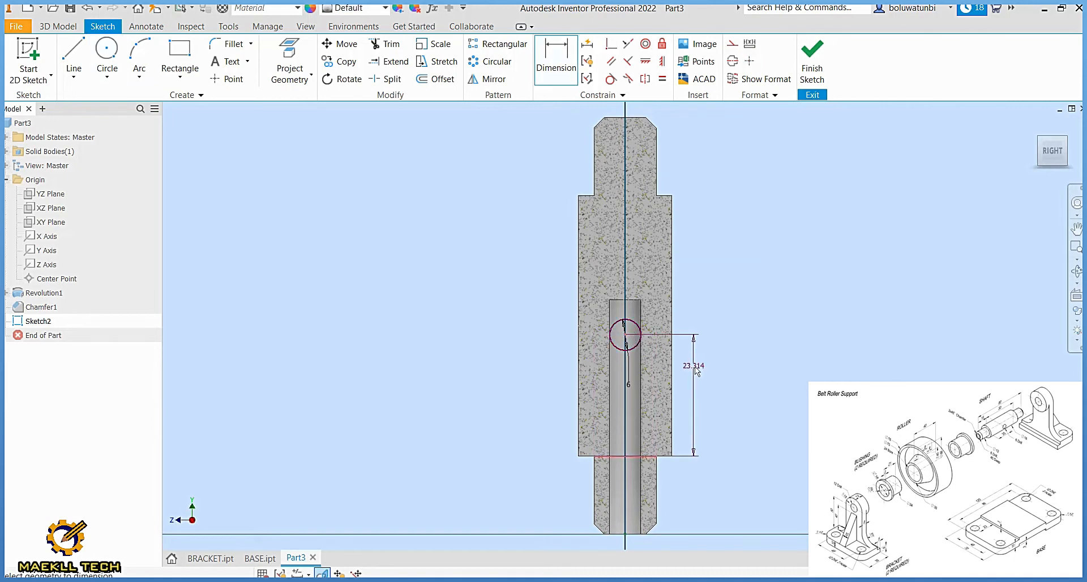
click(707, 377)
text(25)
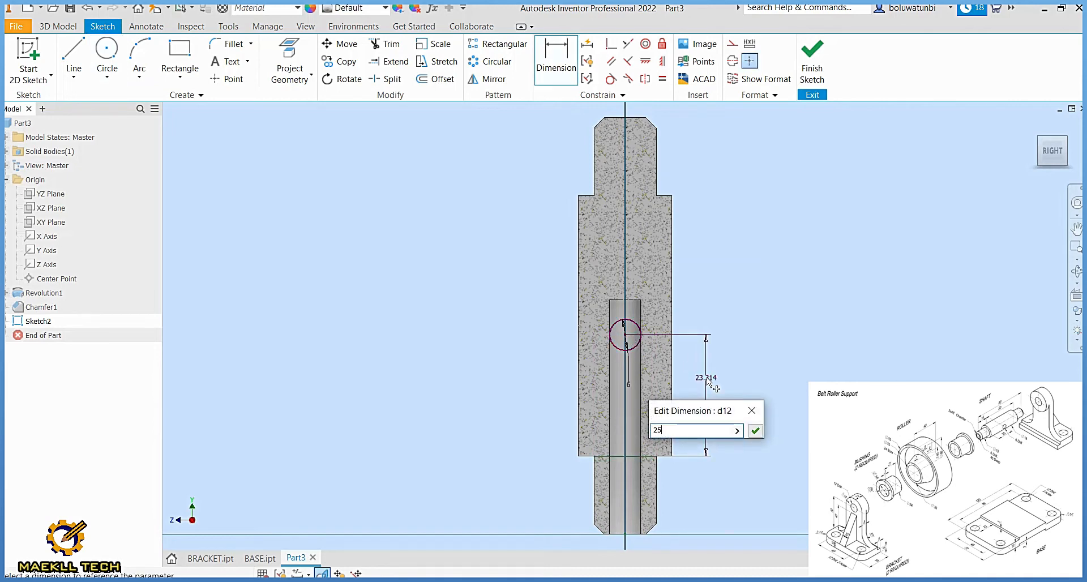
key(Return)
click(811, 63)
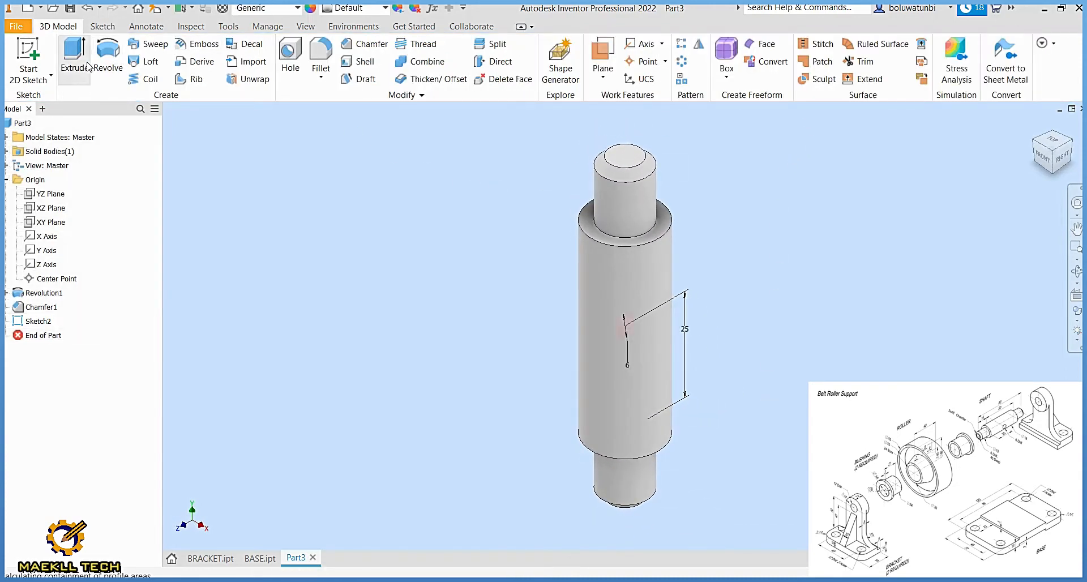
Step: Extrude the 6 mm circle as a Through All cut in the default direction, through one side of the shaft
click(74, 59)
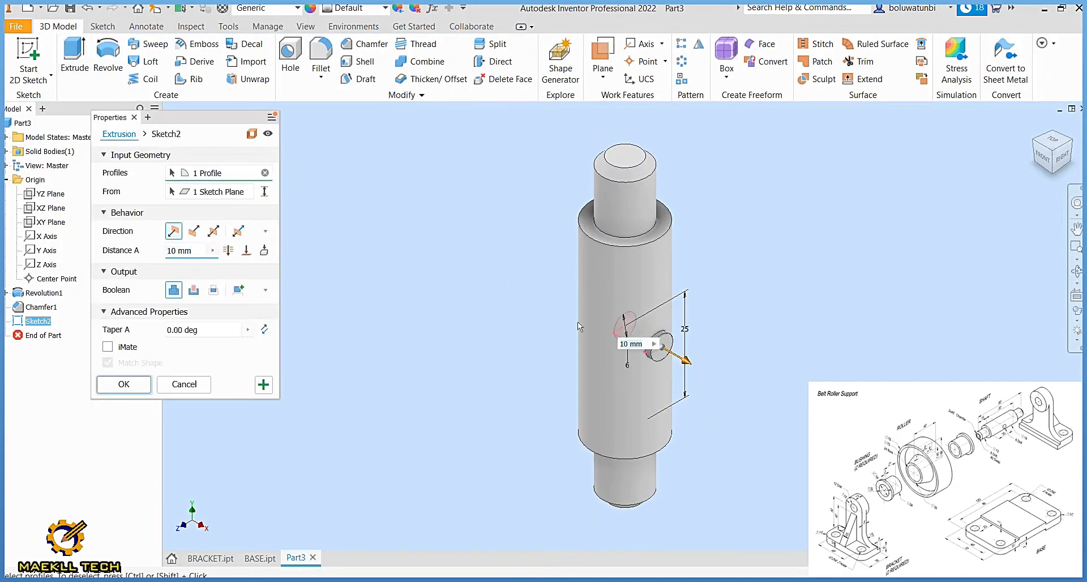
click(228, 249)
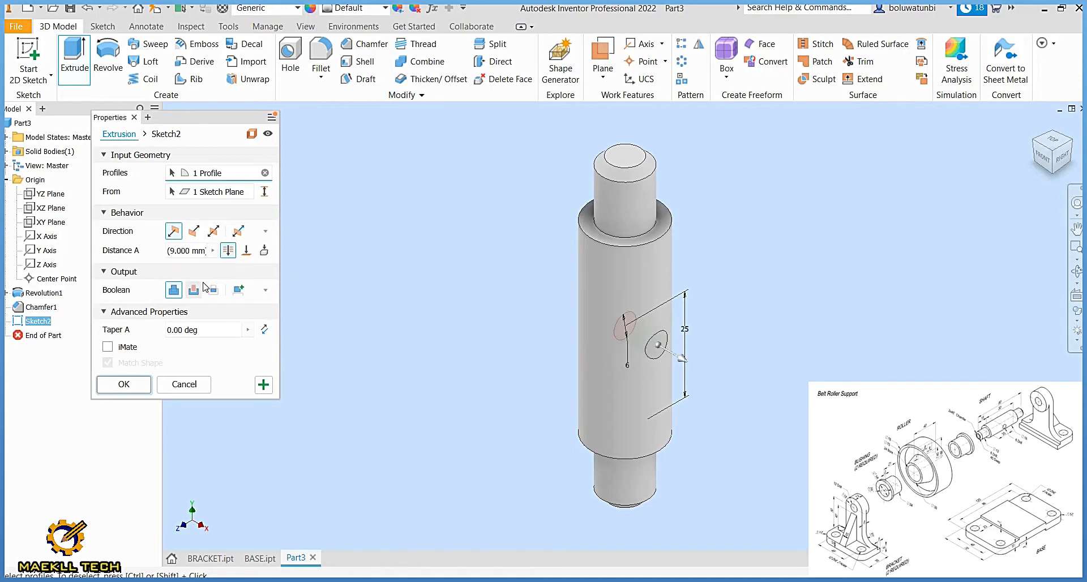
click(193, 291)
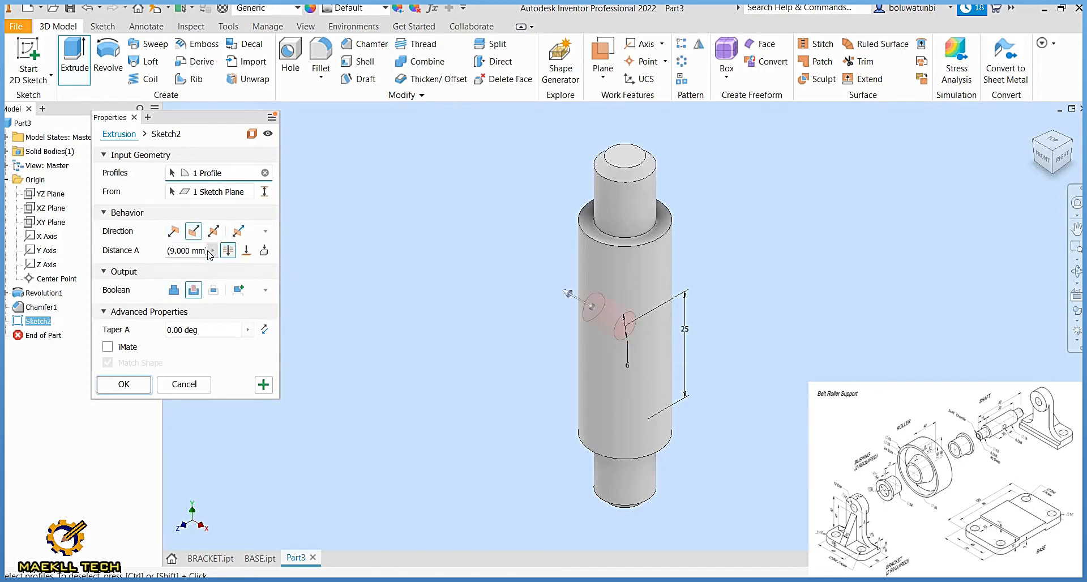
click(174, 231)
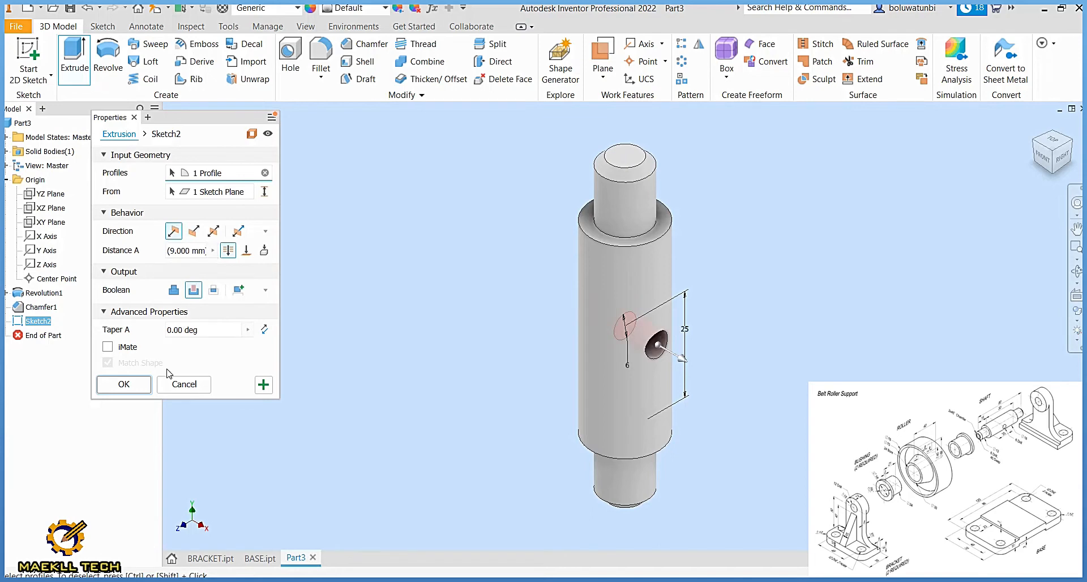
click(147, 385)
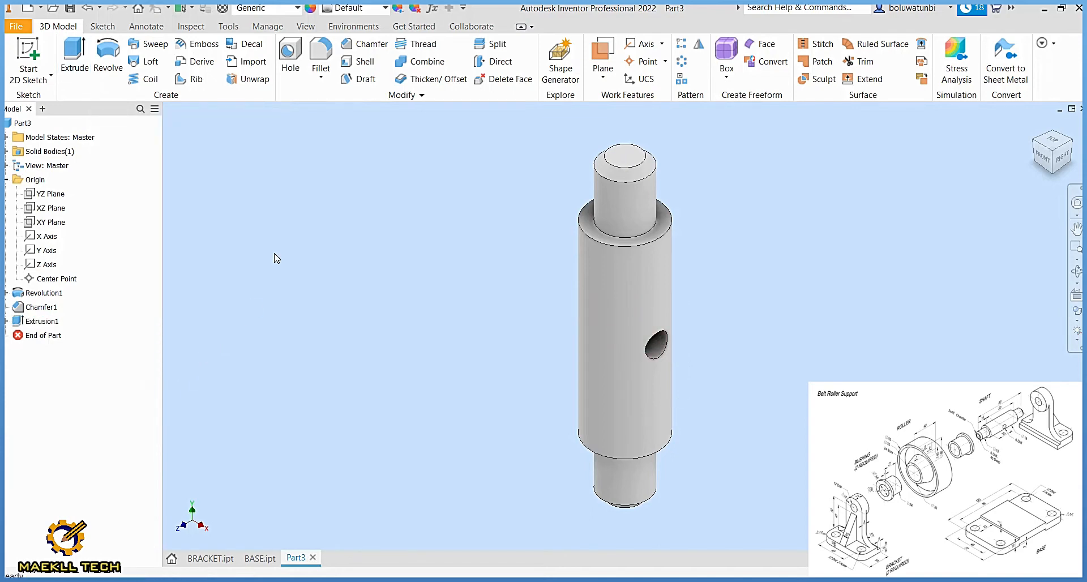
Step: Assign the Steel, Carbon material to the shaft
click(298, 8)
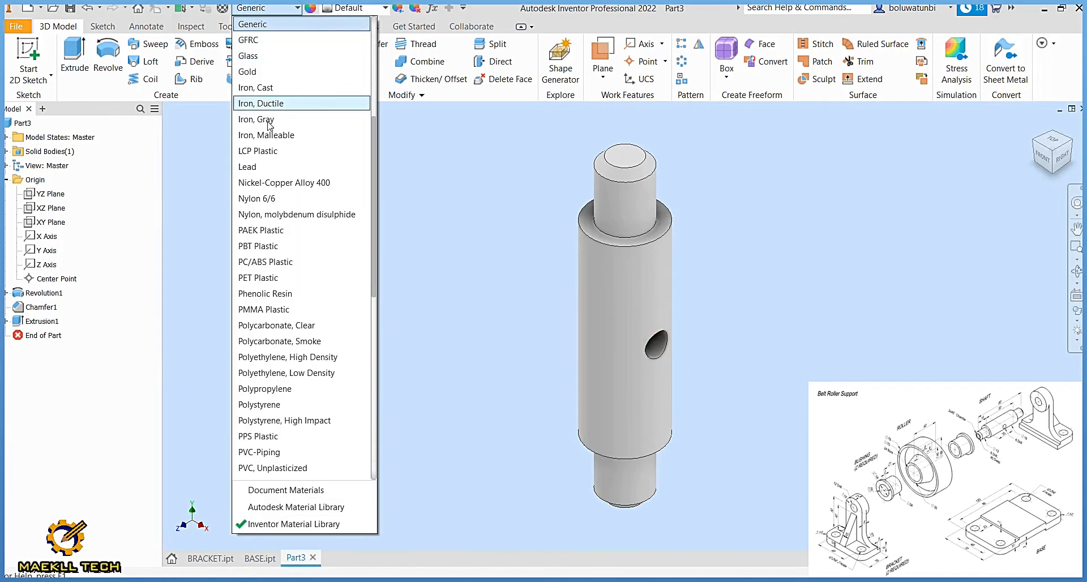
scroll(291, 249, down, 6)
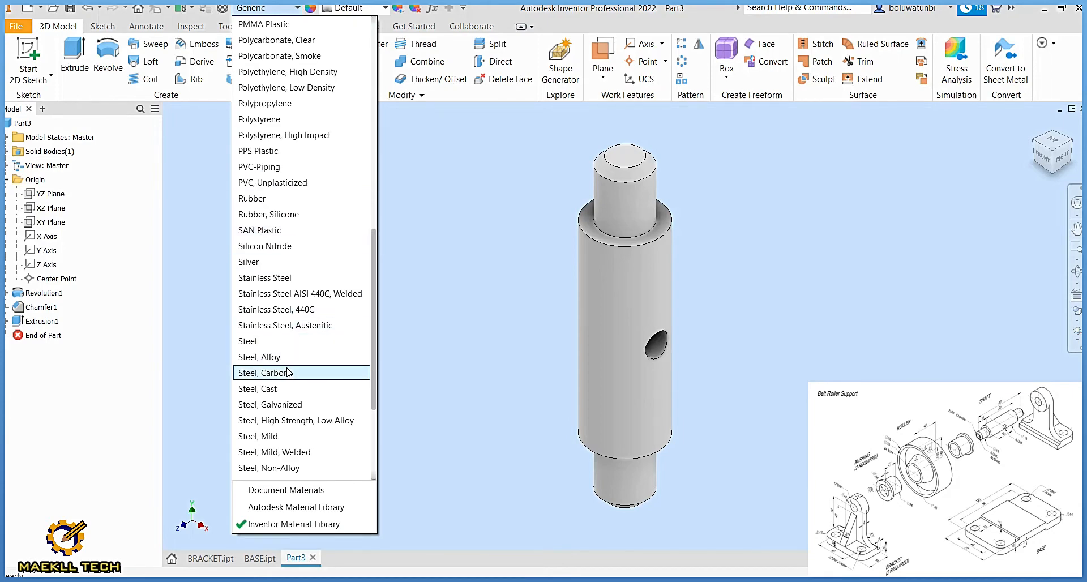
click(285, 373)
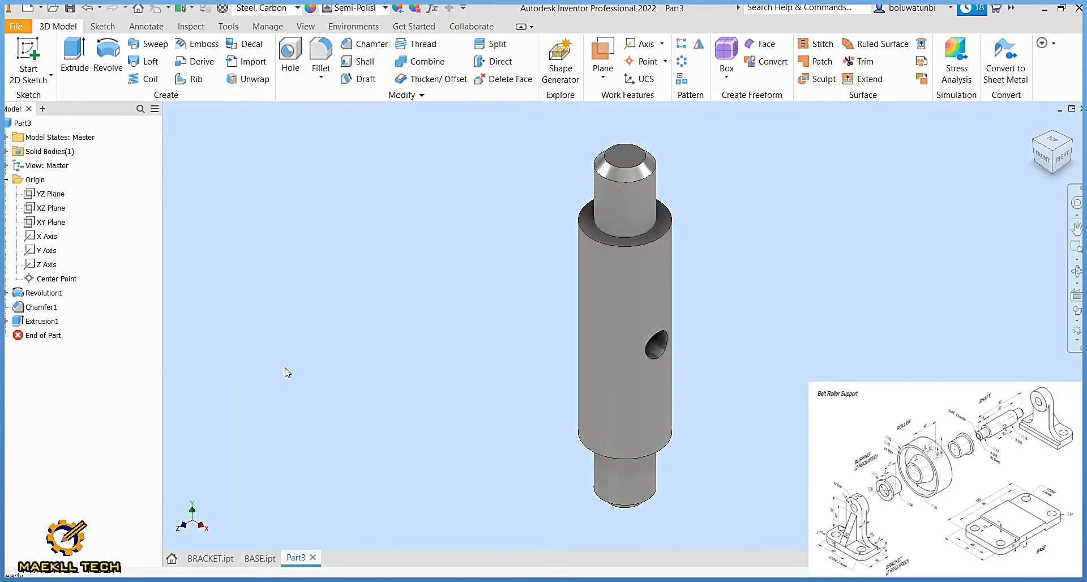
Step: Apply the Steel - Polished appearance to the shaft and set the lighting style to Rim Highlights
click(385, 8)
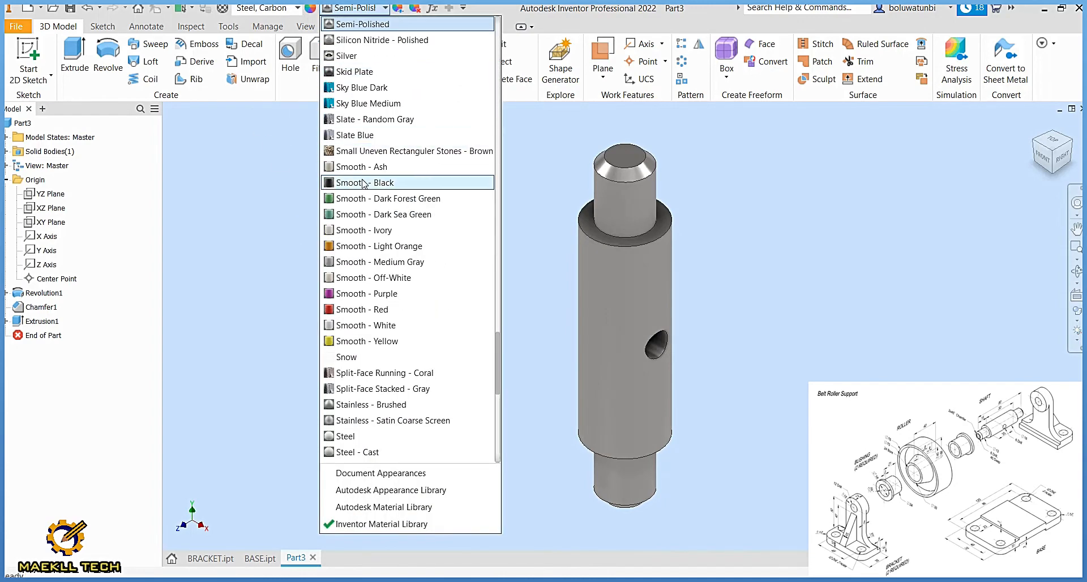
scroll(367, 179, down, 2)
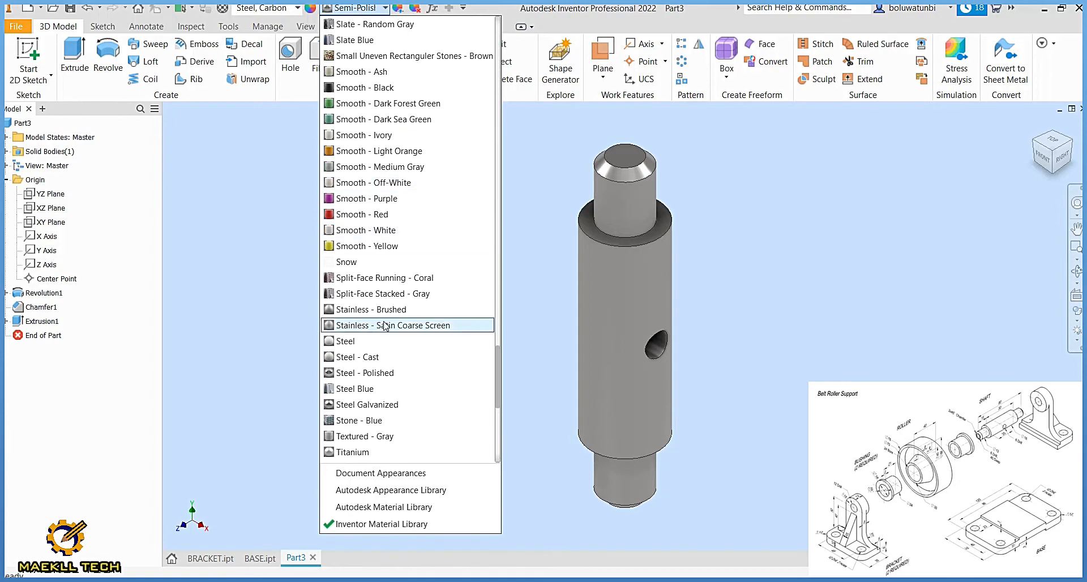
click(374, 374)
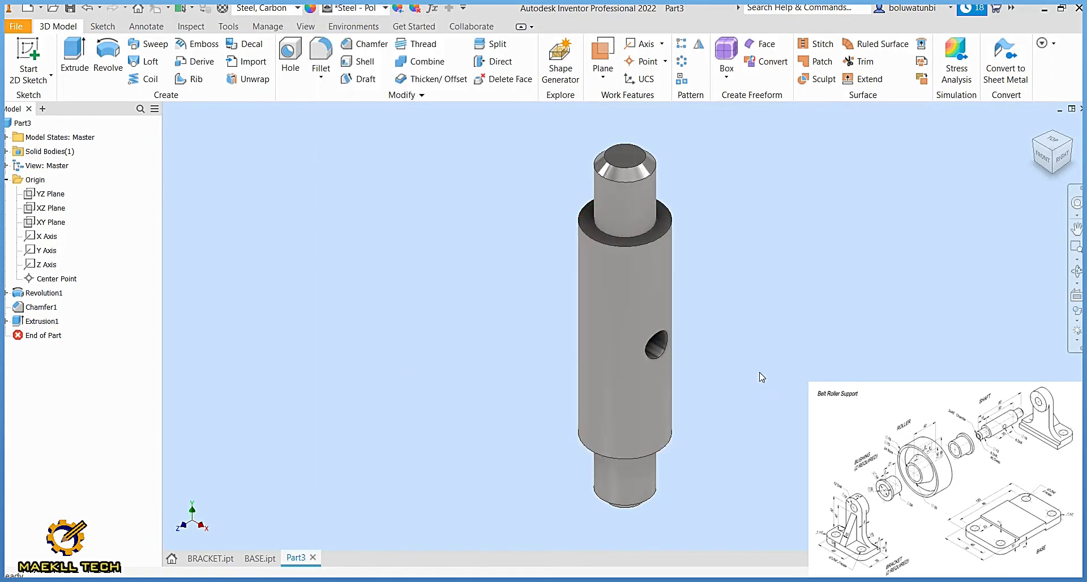
click(1078, 341)
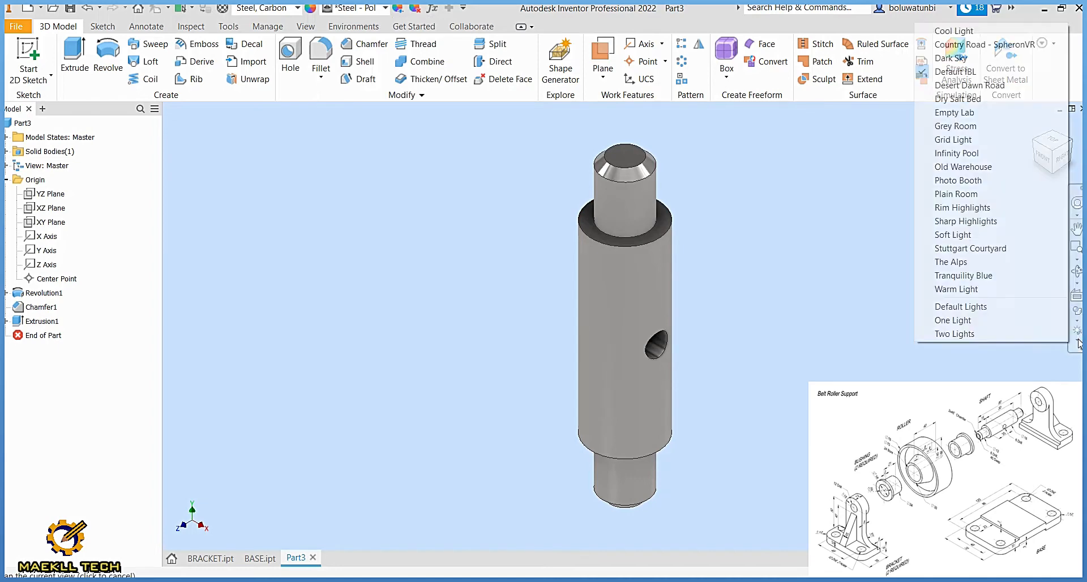
click(968, 208)
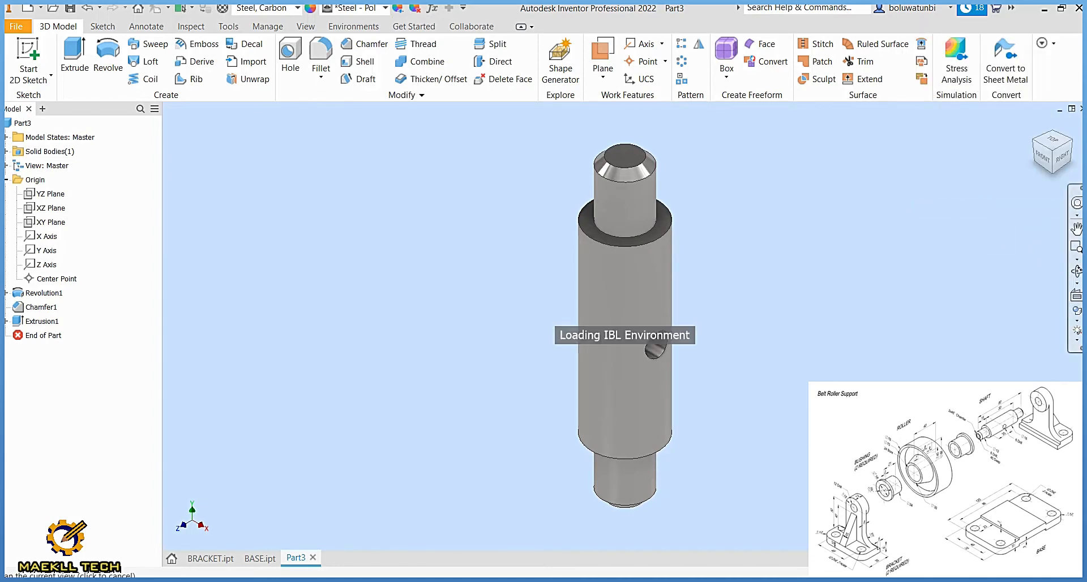
Step: Set the visual style to Realistic and turn the shaft to an angled view of its bored end
click(1077, 320)
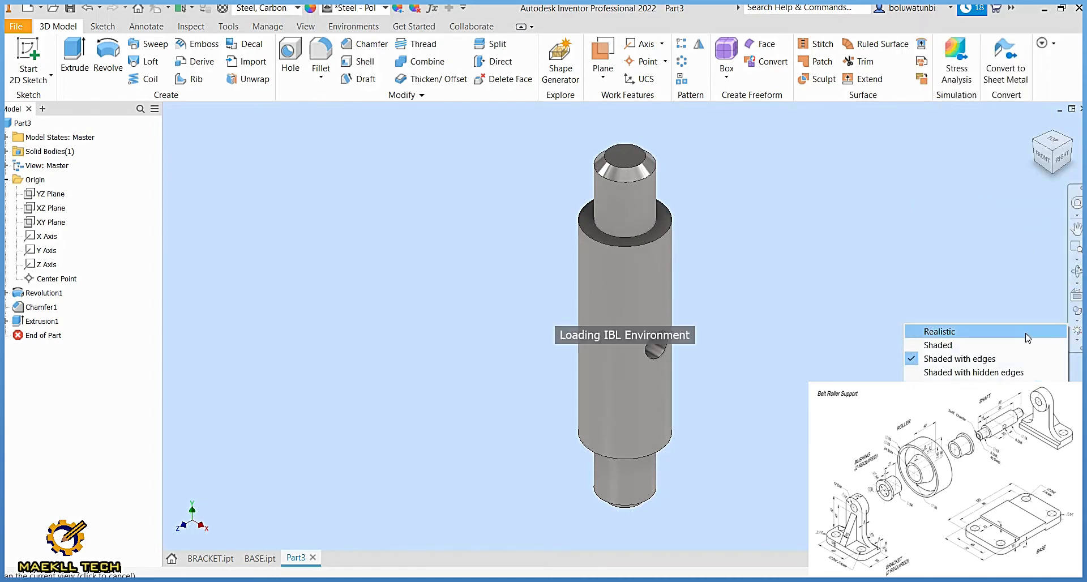
click(1010, 328)
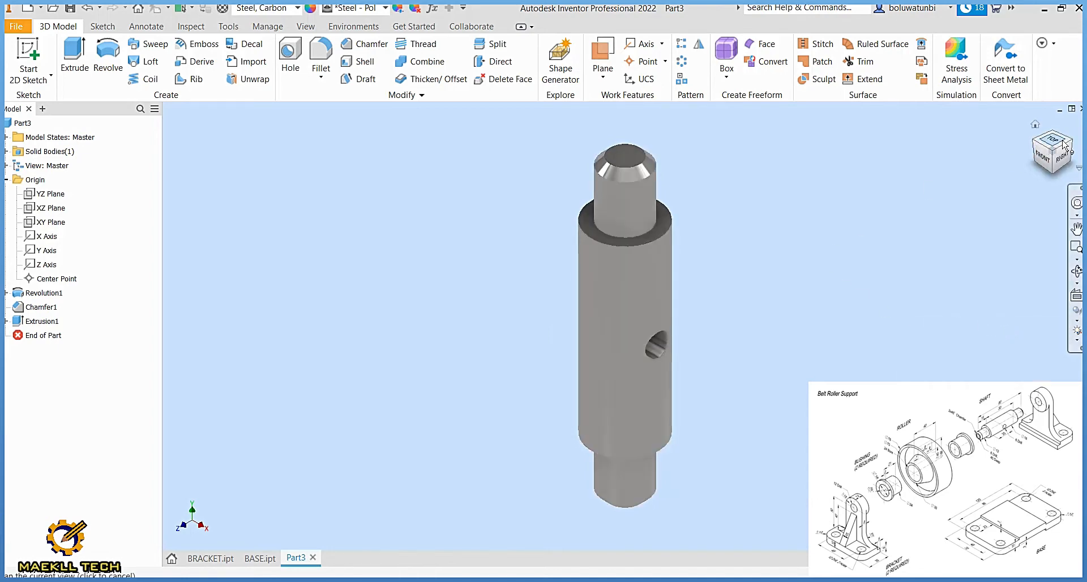
click(1062, 161)
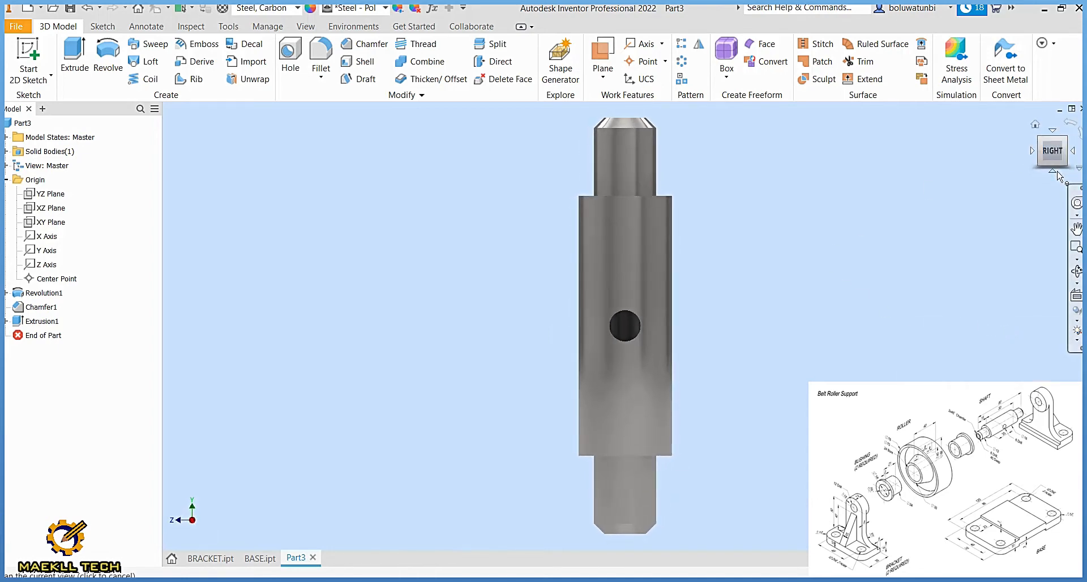
click(1052, 170)
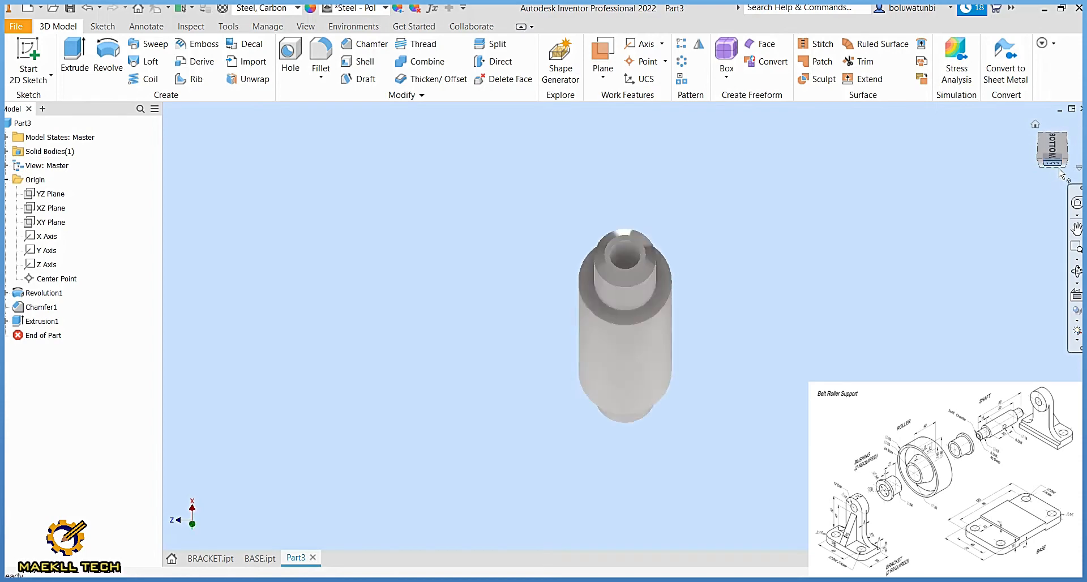
click(1059, 169)
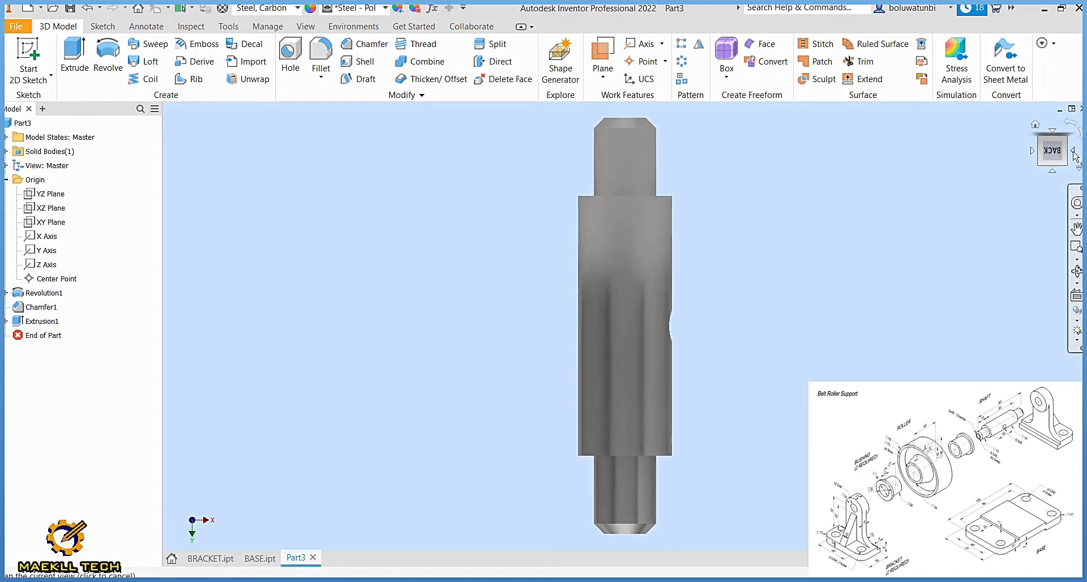
click(1073, 152)
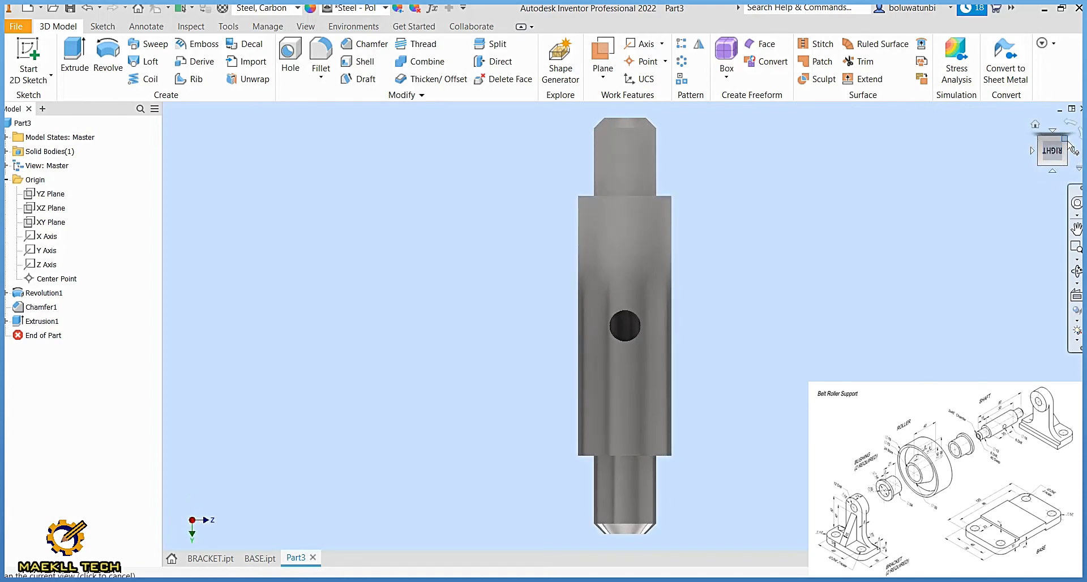
click(1066, 143)
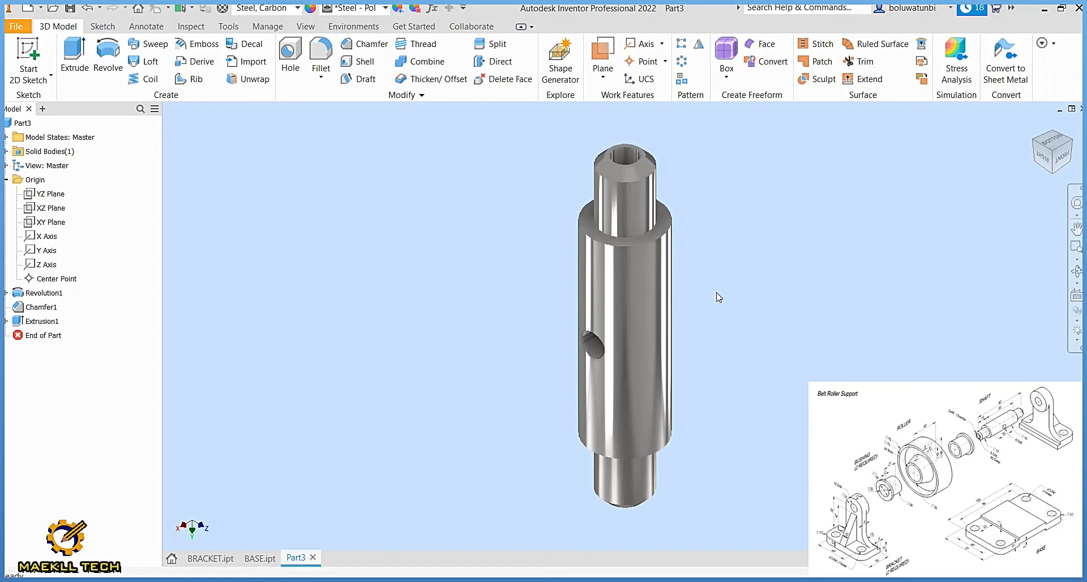
Step: Save the part as SHAFT in the BELT ROLLER folder
key(ctrl+s)
text(SHAFT)
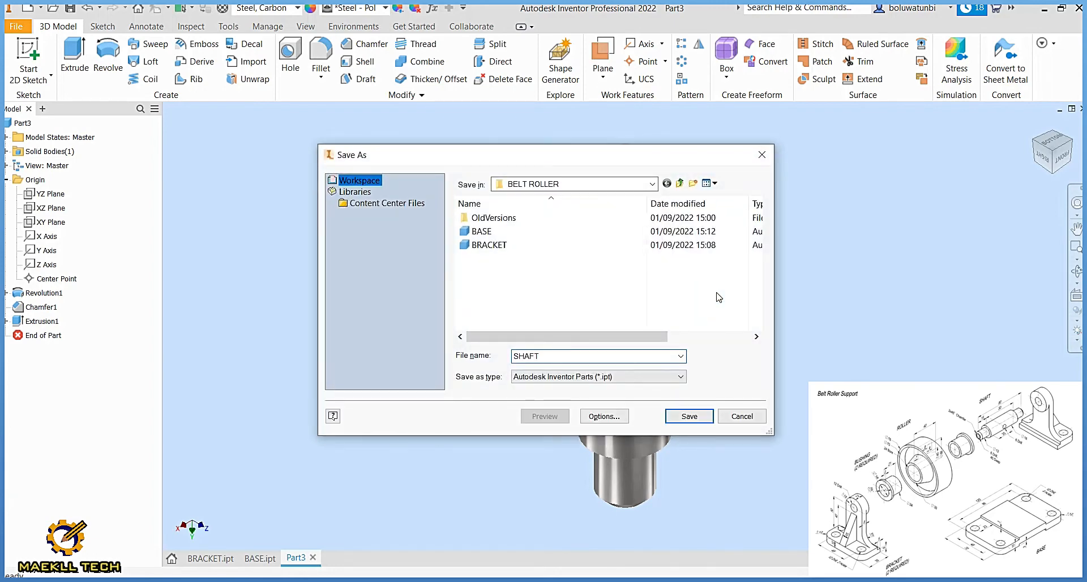
key(Return)
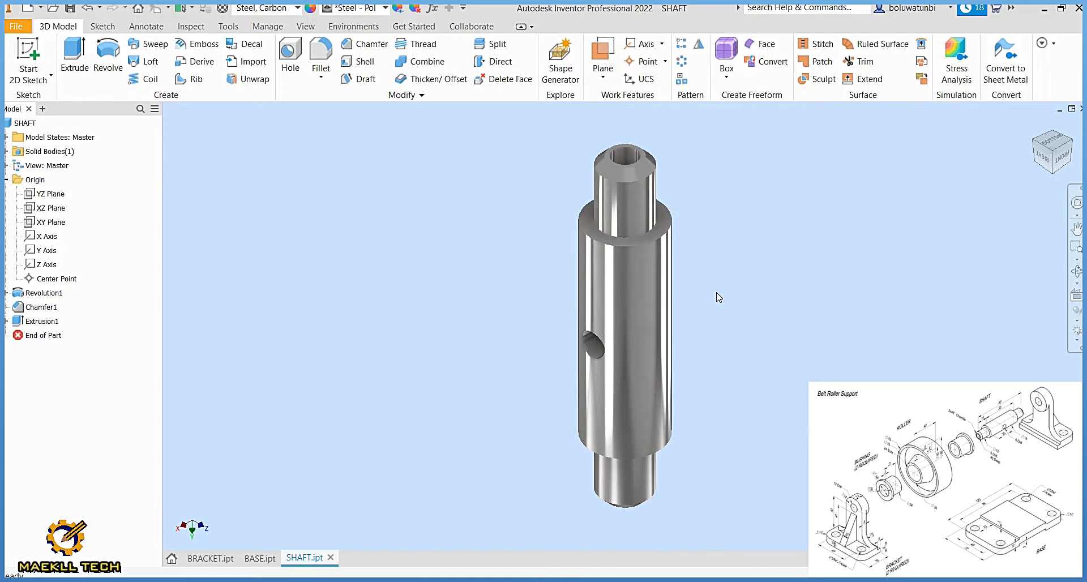
Step: Create a new part from the metric Standard (mm).ipt template and start a sketch on the YZ plane
key(ctrl+n)
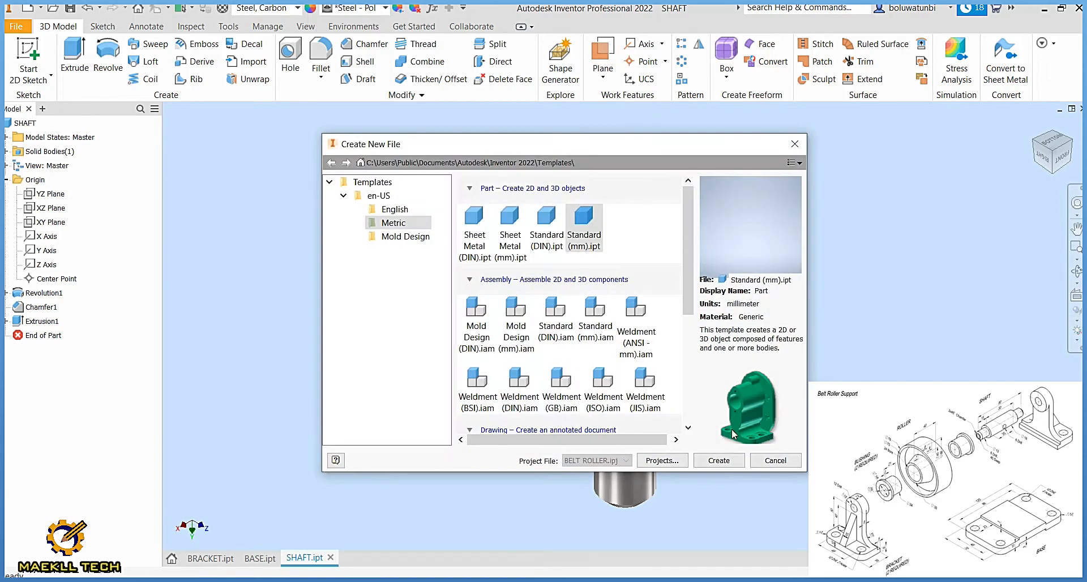
click(723, 460)
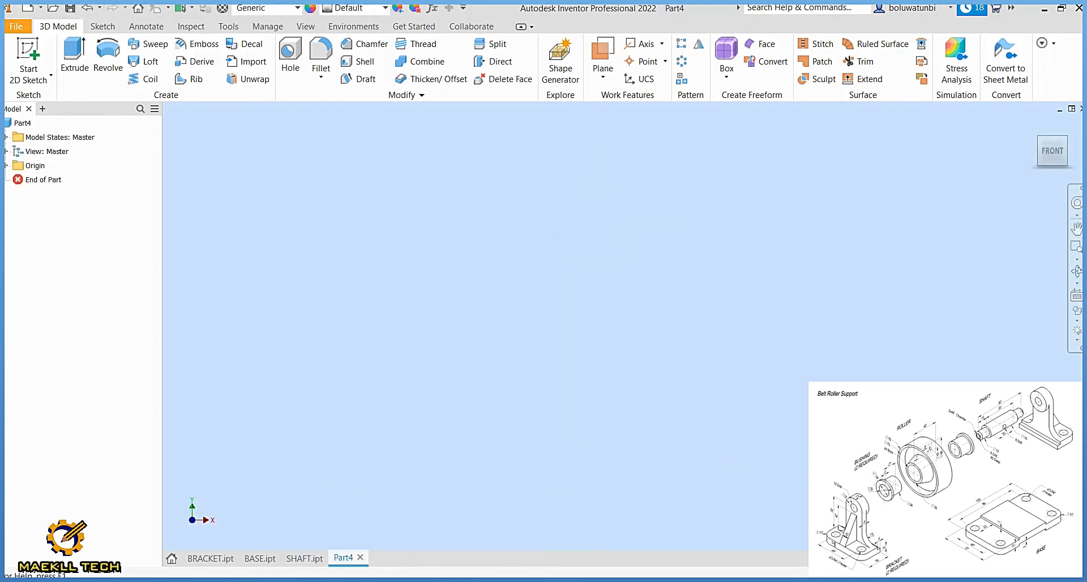
click(37, 49)
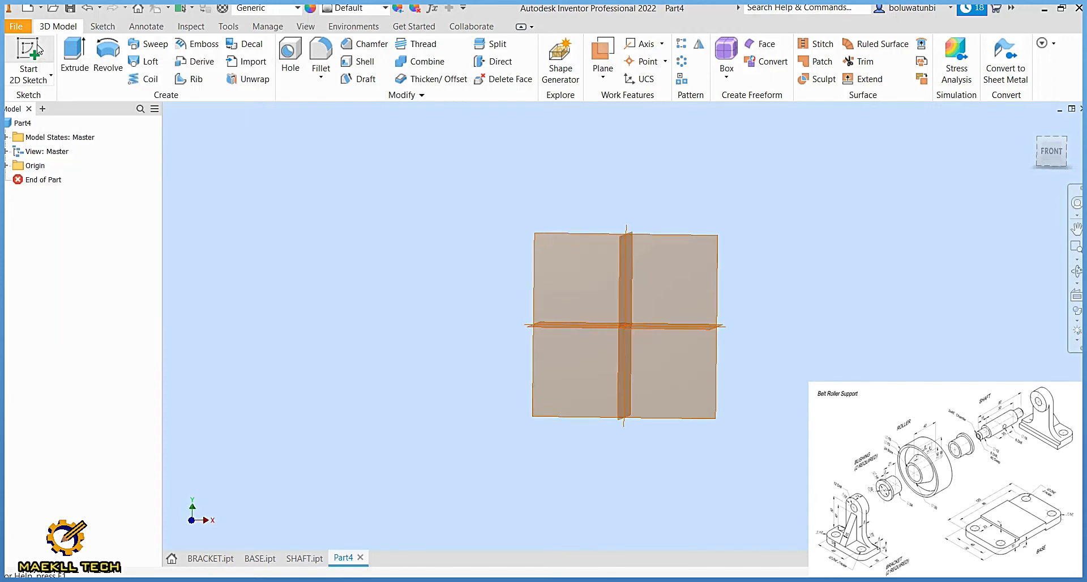
click(552, 246)
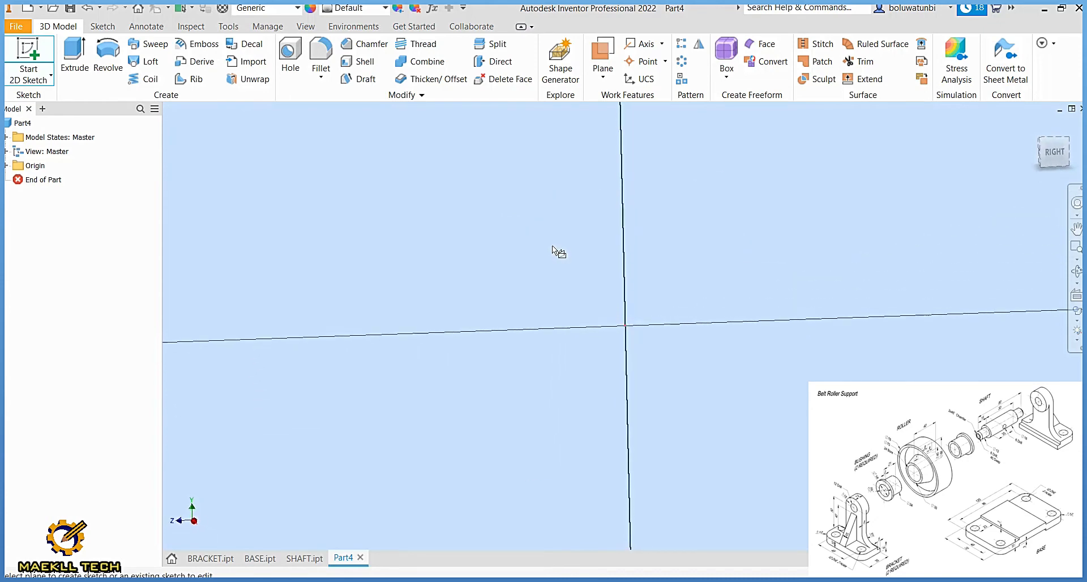
Step: Sketch half of the roller section: a horizontal base line across the vertical axis, short hub edge, slanted line, vertical web, slanted line, rim edge and rim line
click(81, 58)
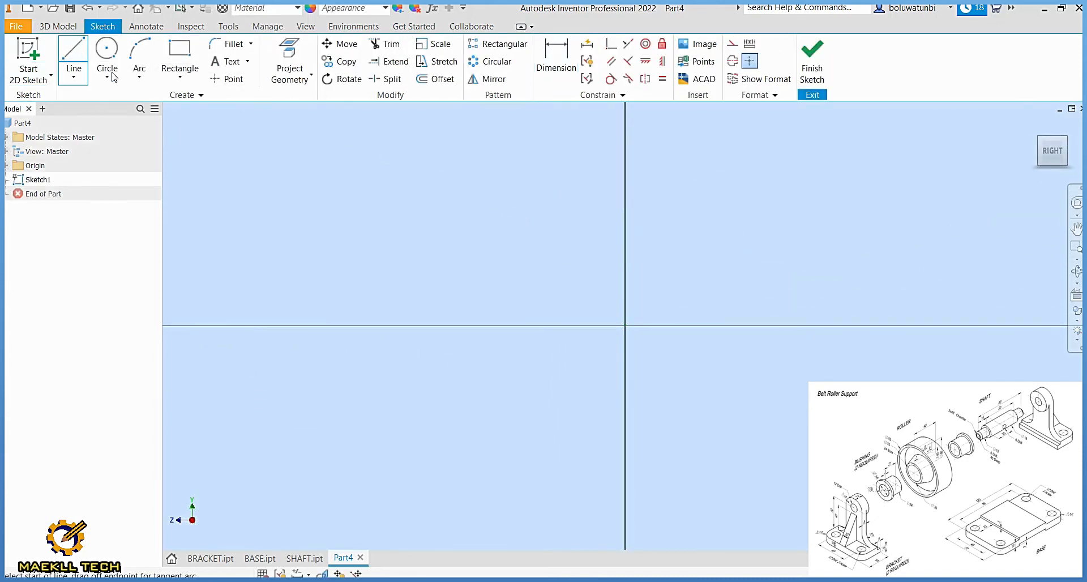
click(517, 295)
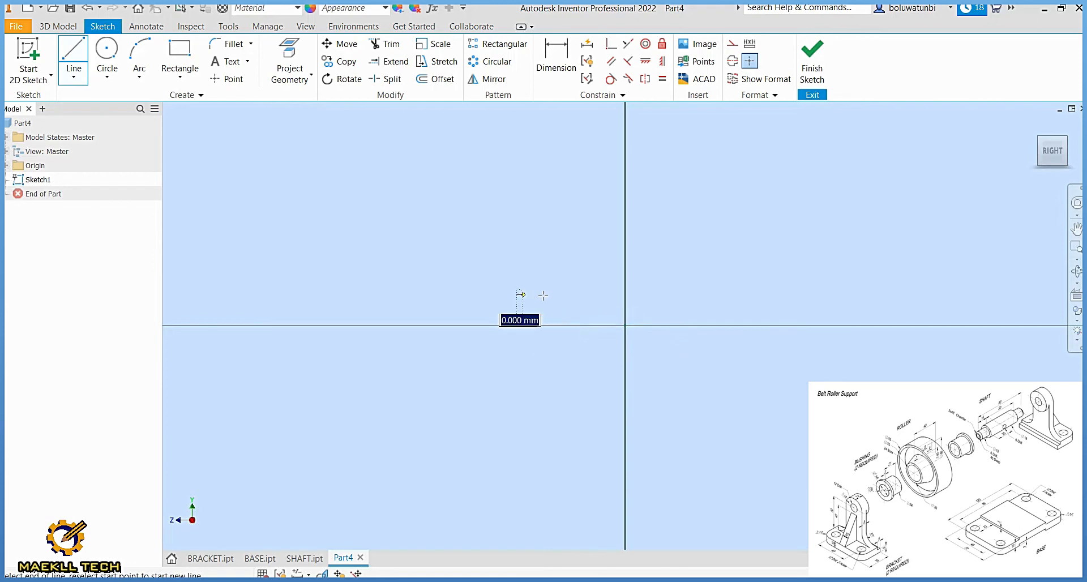
click(741, 294)
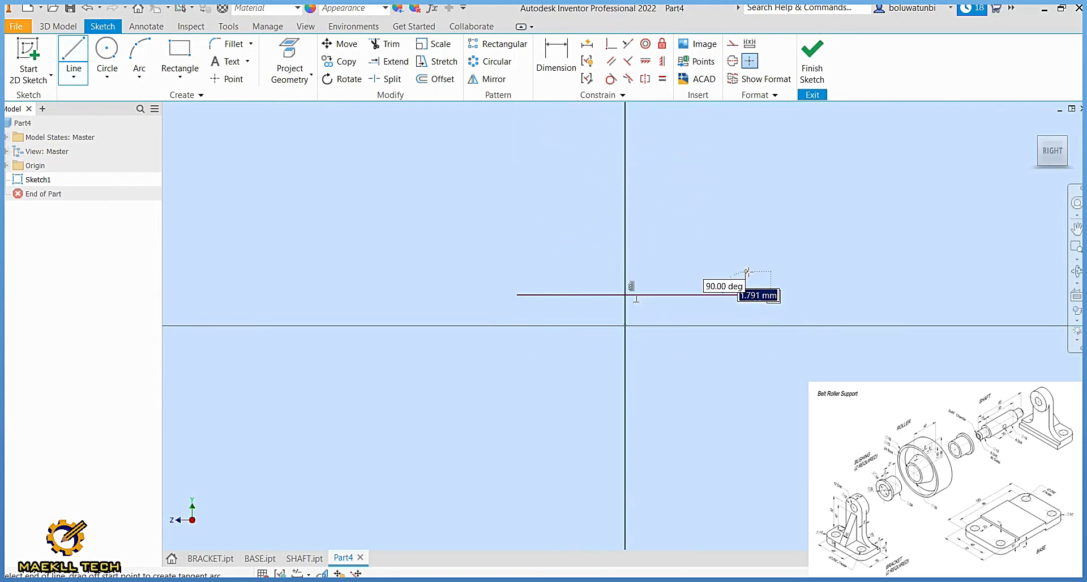
click(746, 268)
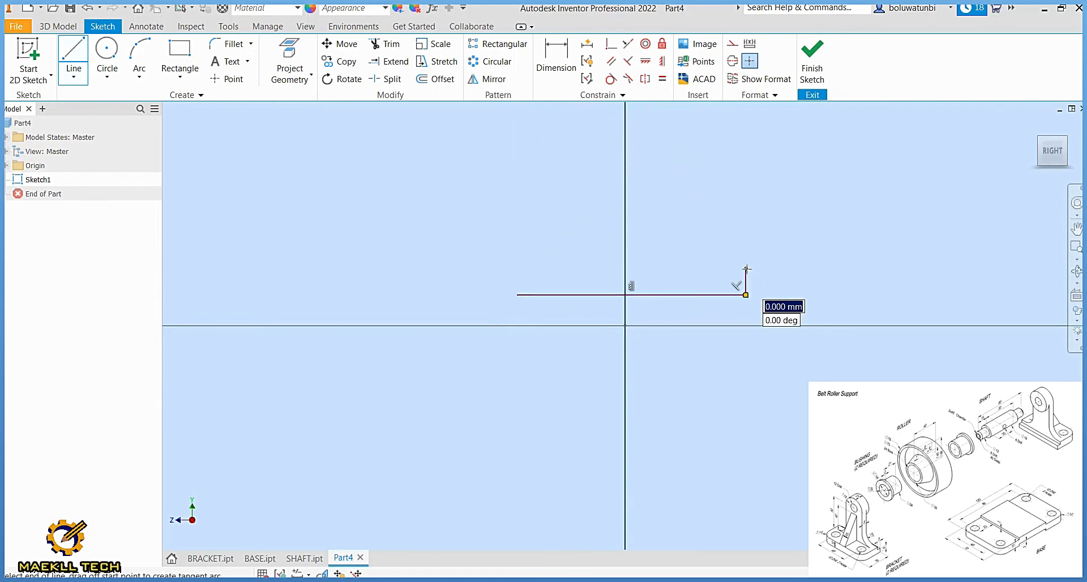
click(661, 248)
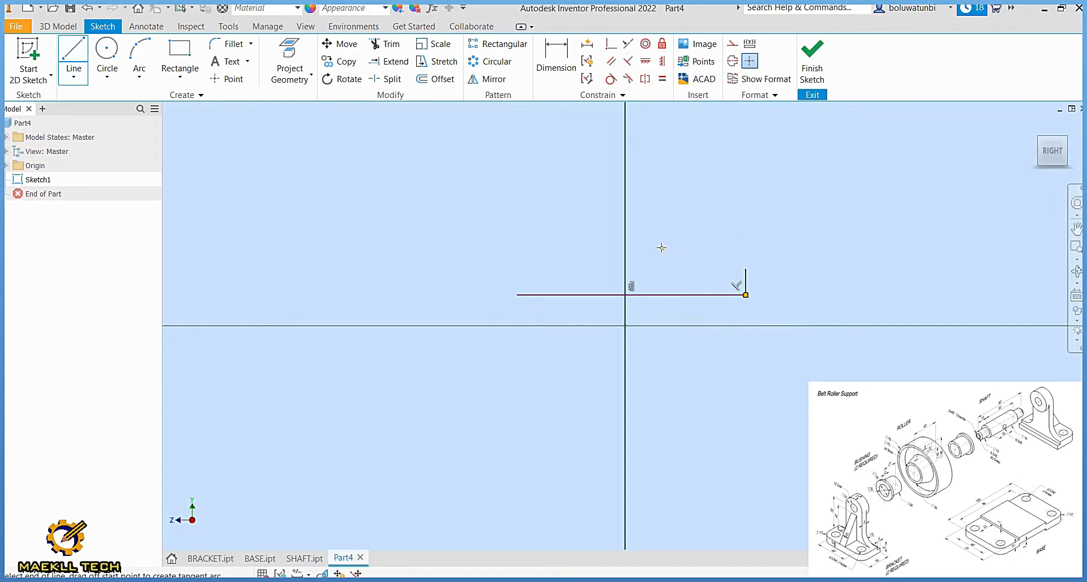
click(661, 198)
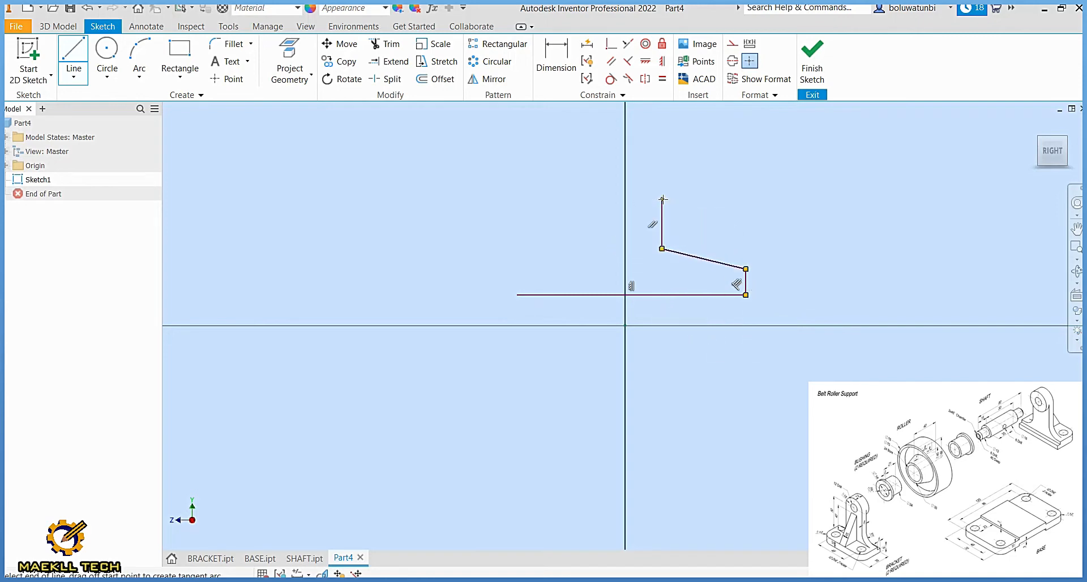
click(704, 180)
click(704, 154)
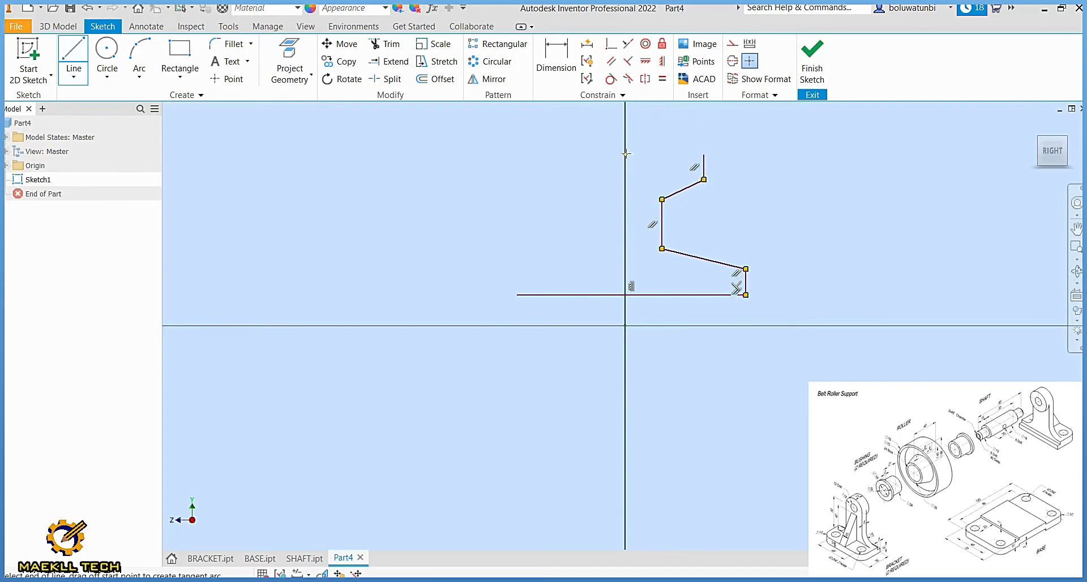
click(625, 154)
key(Escape)
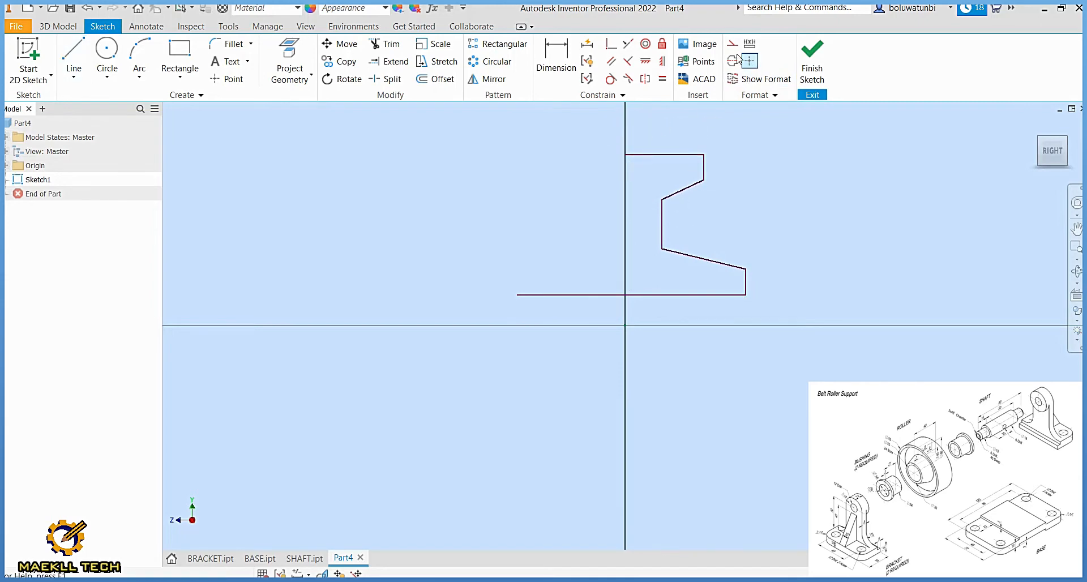
Step: Draw a vertical construction line about 26 mm long on the vertical axis, running from above the profile to below the origin
click(73, 62)
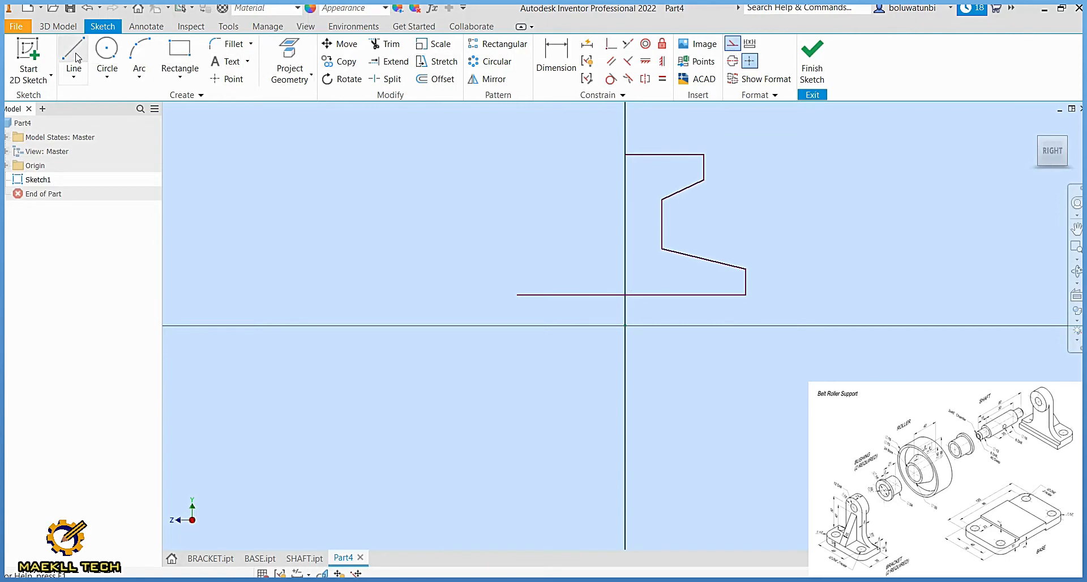
click(625, 119)
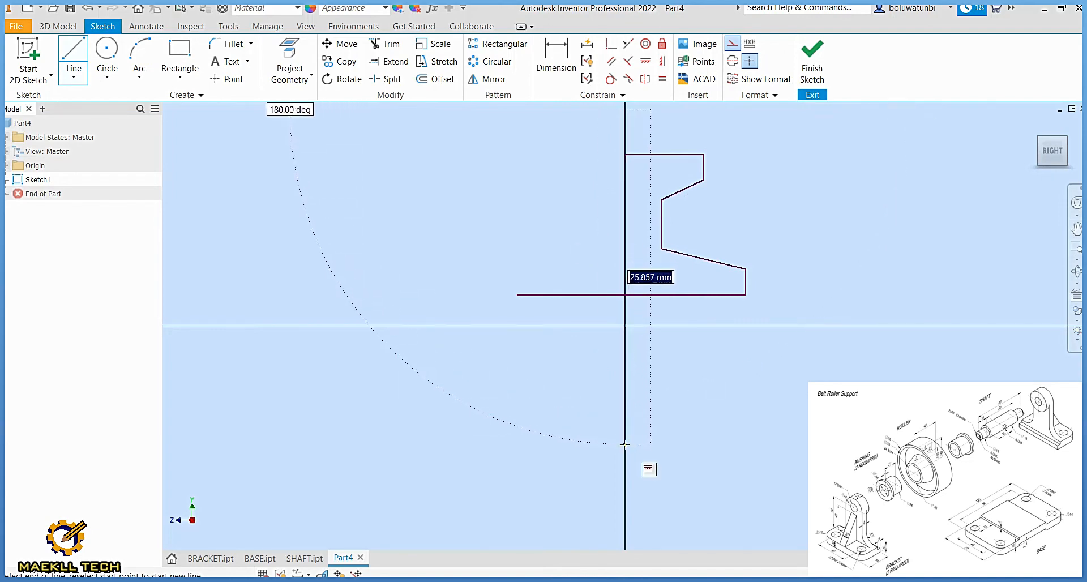
click(624, 444)
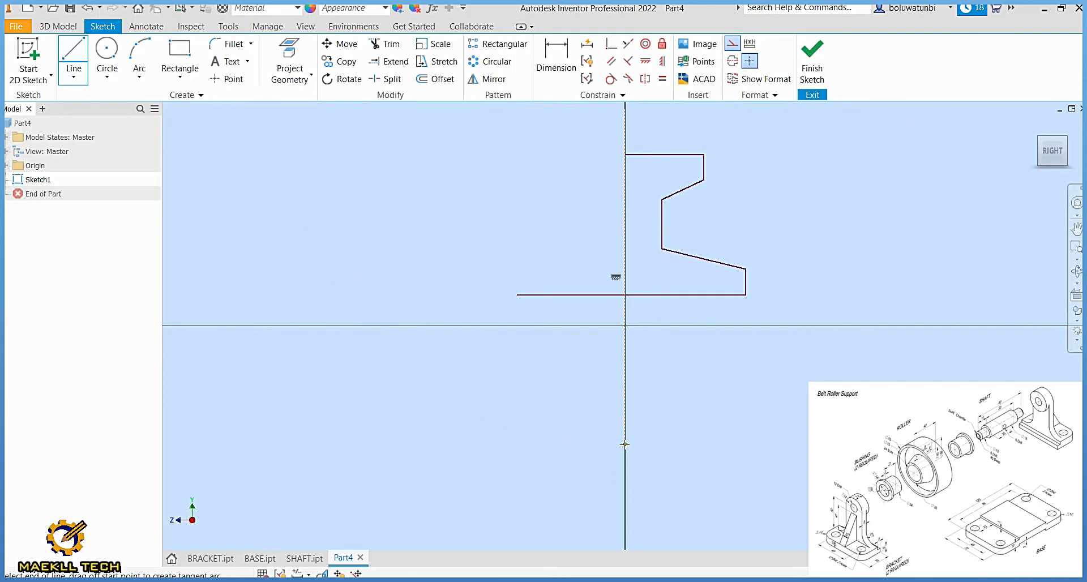
key(Escape)
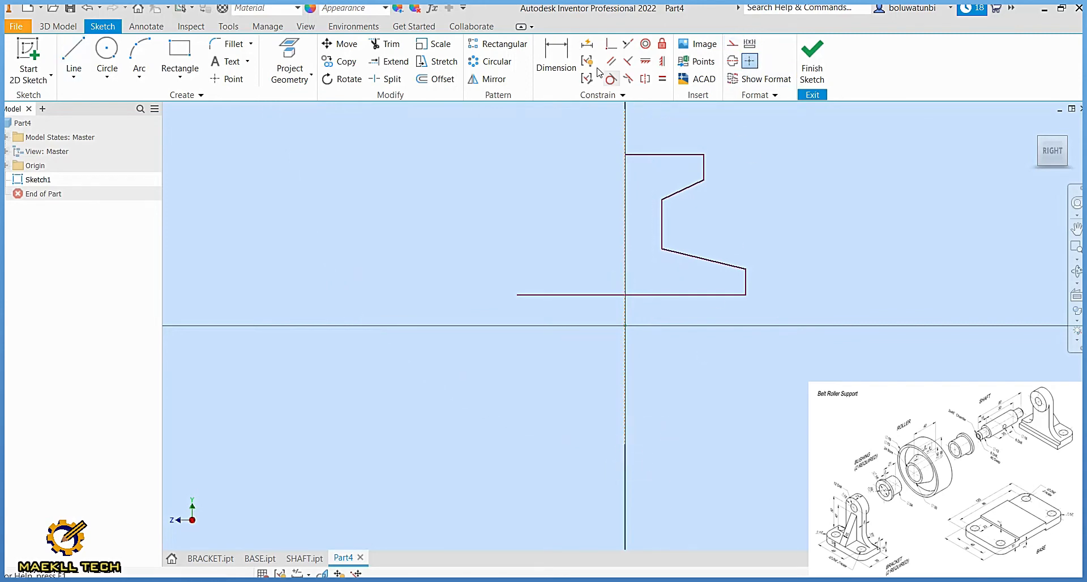
Step: Mirror the rim line, rim edge, both slanted lines and the web line about the vertical construction line
click(493, 80)
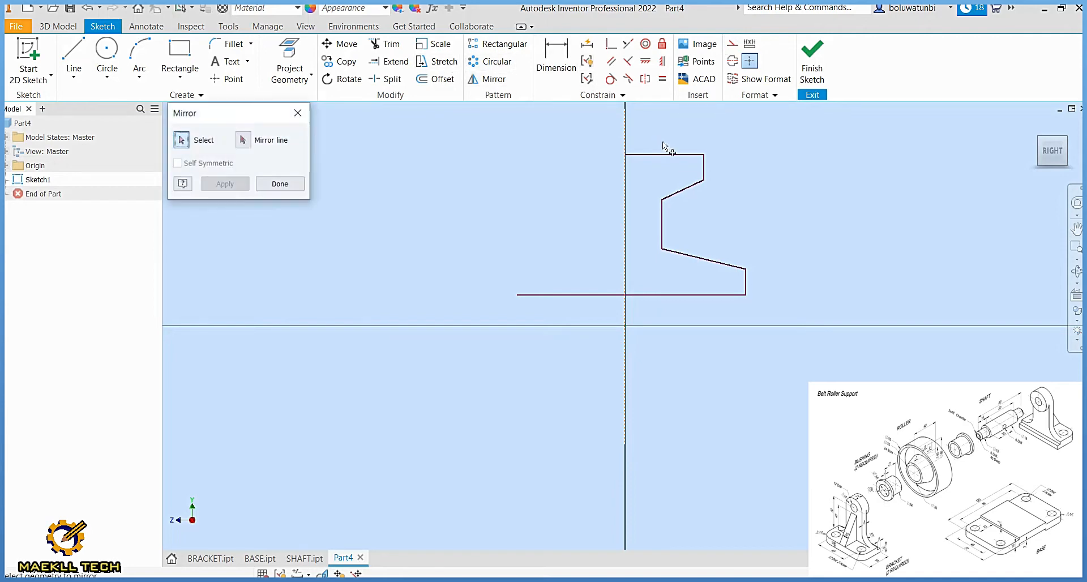
click(702, 164)
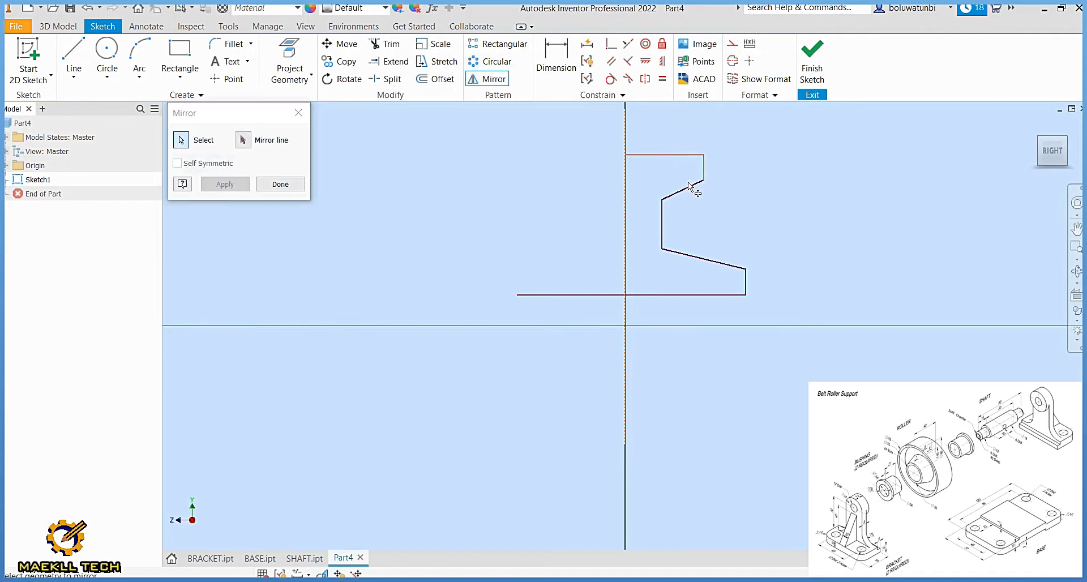
click(689, 187)
click(661, 224)
click(679, 253)
click(243, 139)
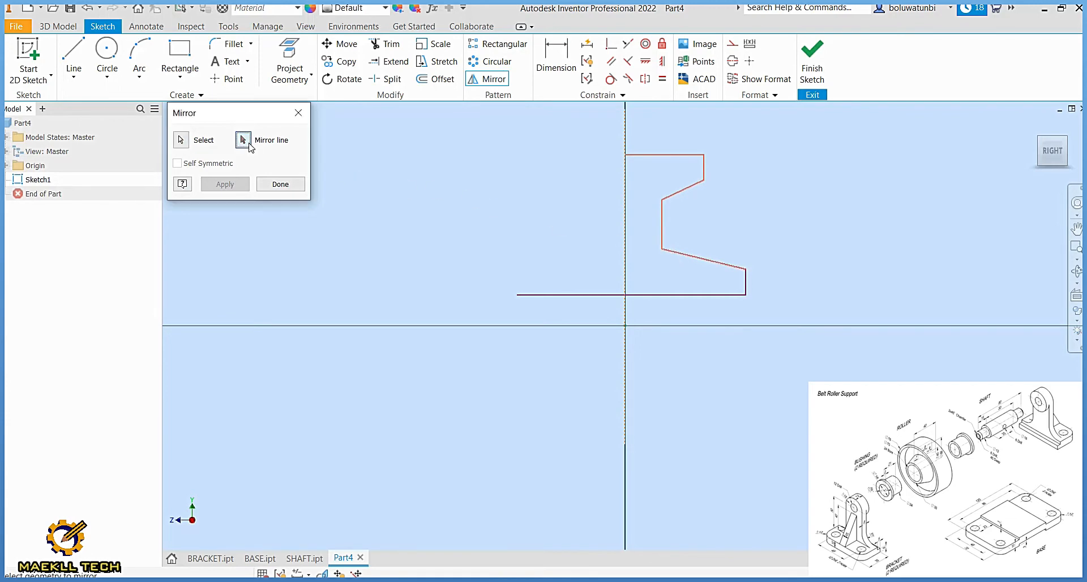
click(625, 135)
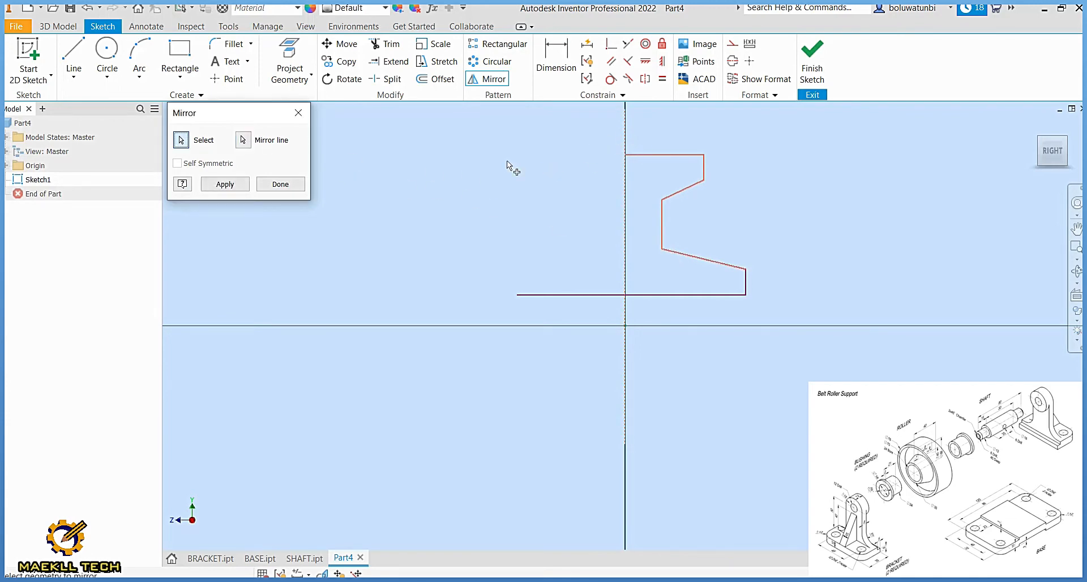
click(226, 184)
click(279, 184)
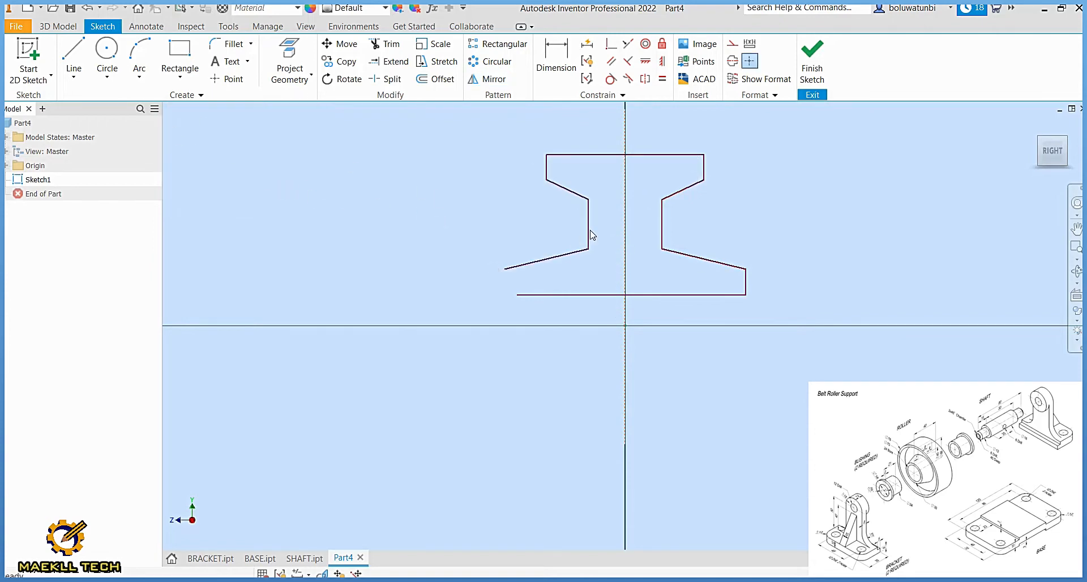
Step: Close the mirrored side of the profile with a short vertical hub edge and extend the base line to meet it
click(73, 61)
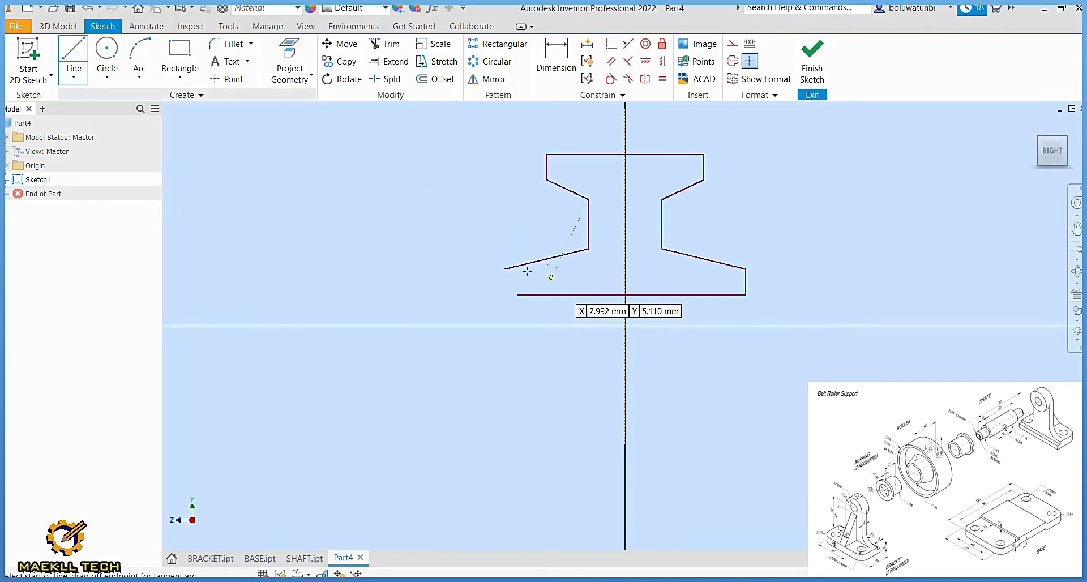
click(505, 268)
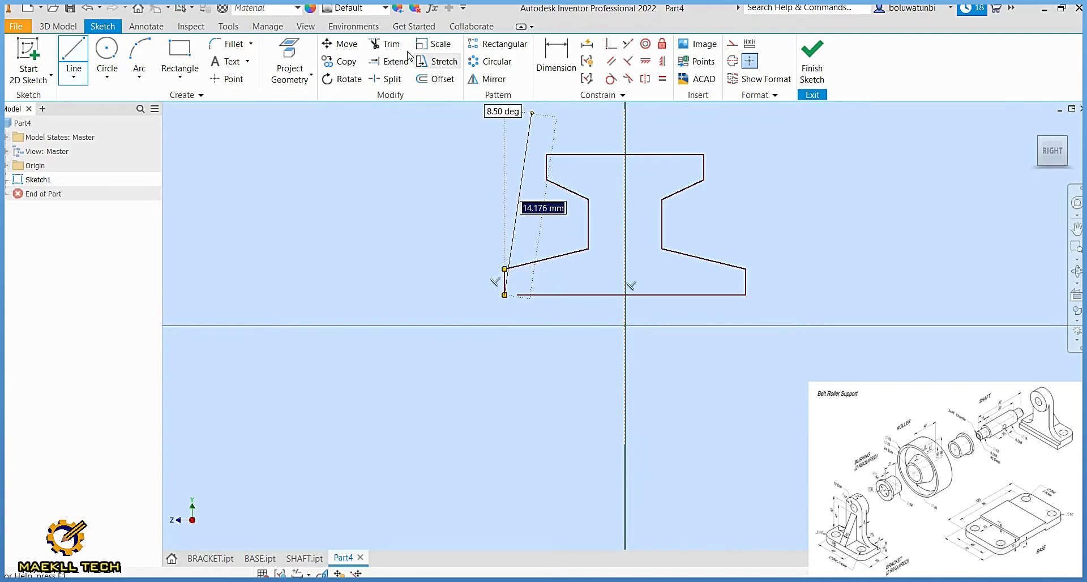
click(388, 61)
click(544, 262)
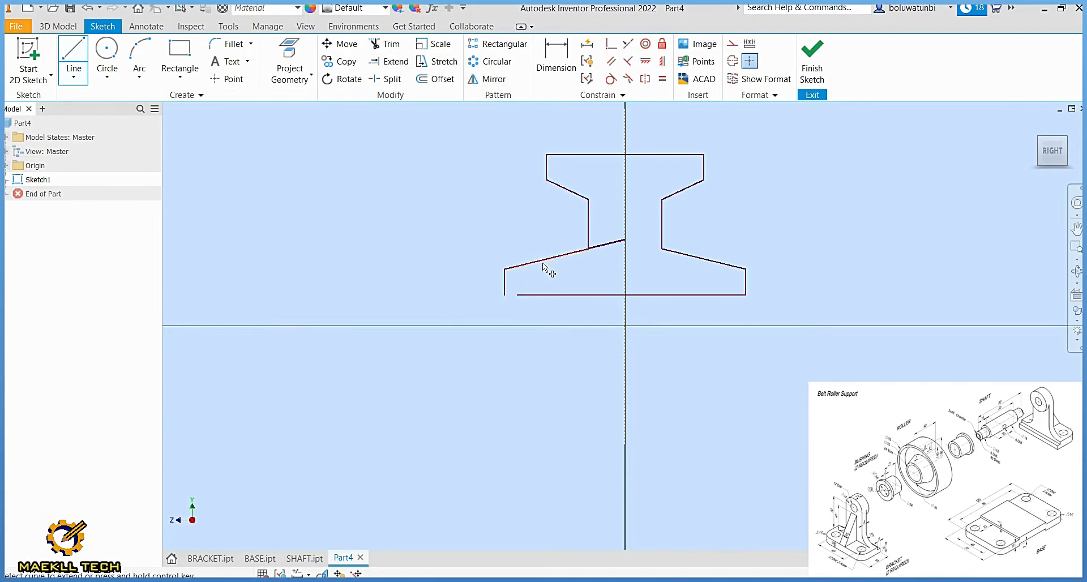
click(538, 296)
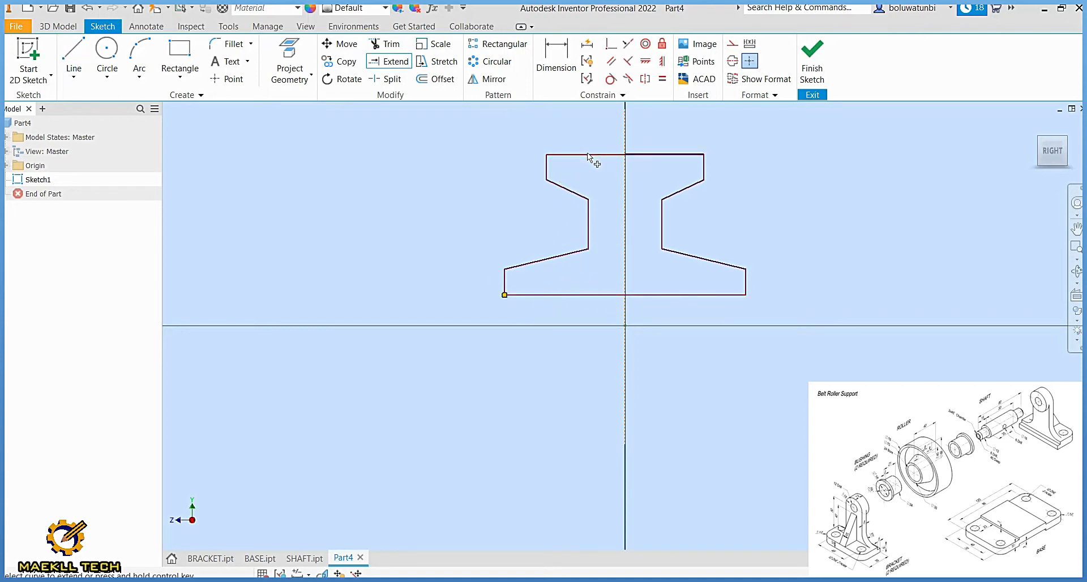
key(Escape)
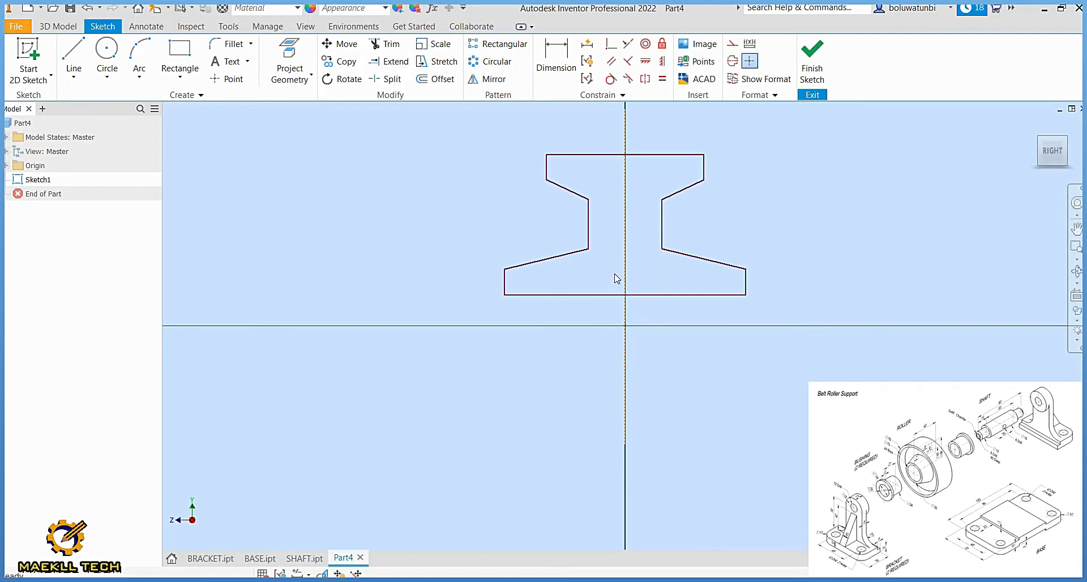
Step: Dimension the web width between the two vertical web lines and set it to 8 mm
click(556, 56)
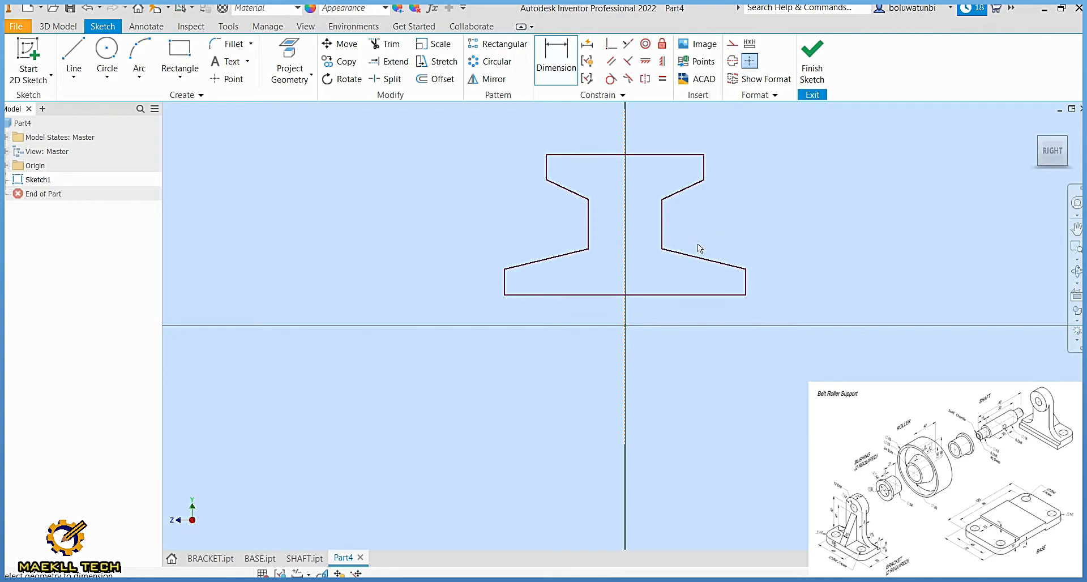
click(588, 226)
click(661, 229)
click(638, 232)
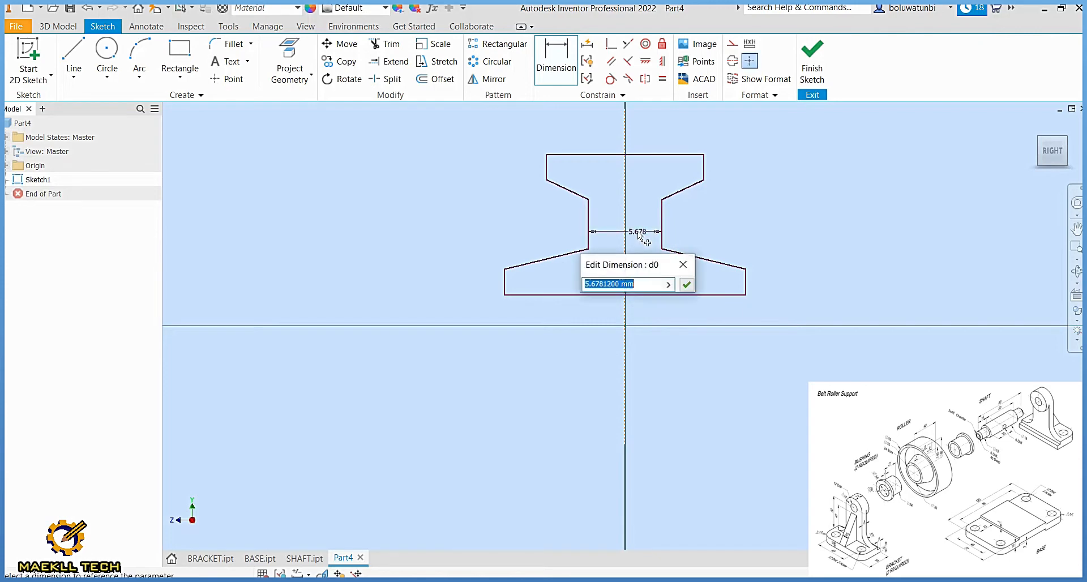
text(8)
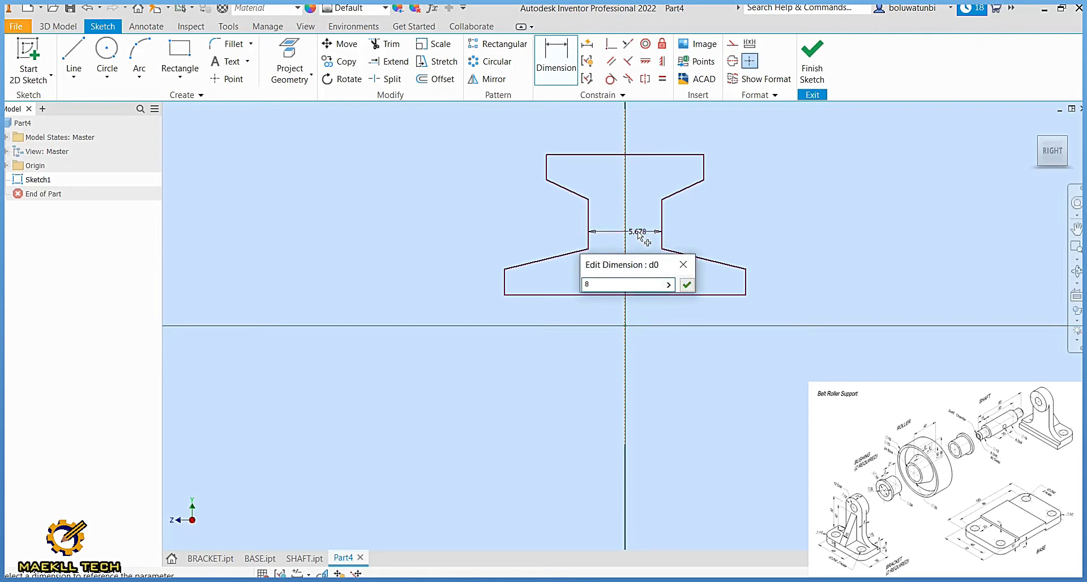
key(Return)
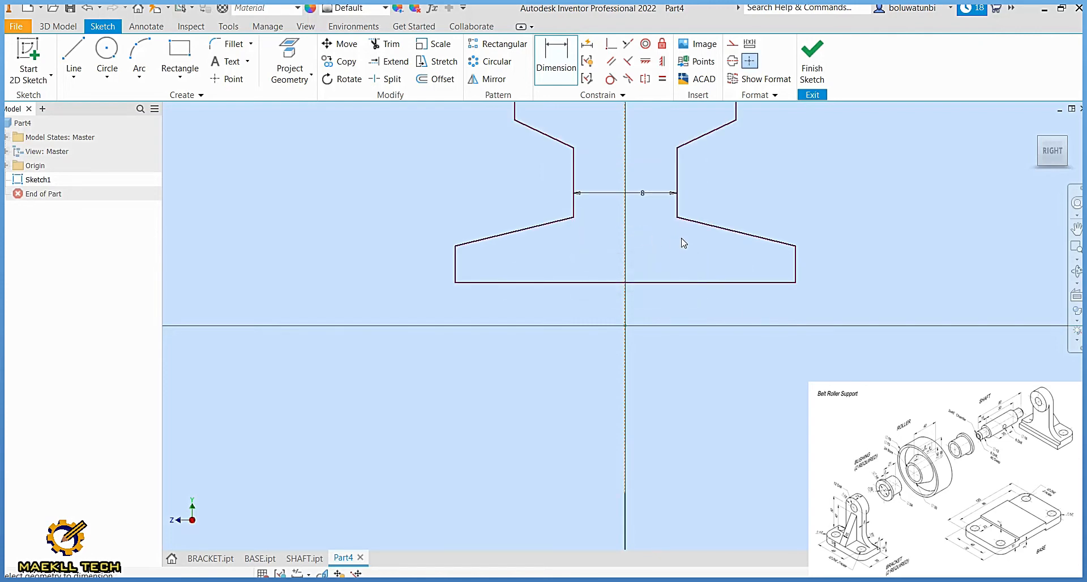
Step: Dimension the length of the horizontal base line as 40 mm
click(649, 282)
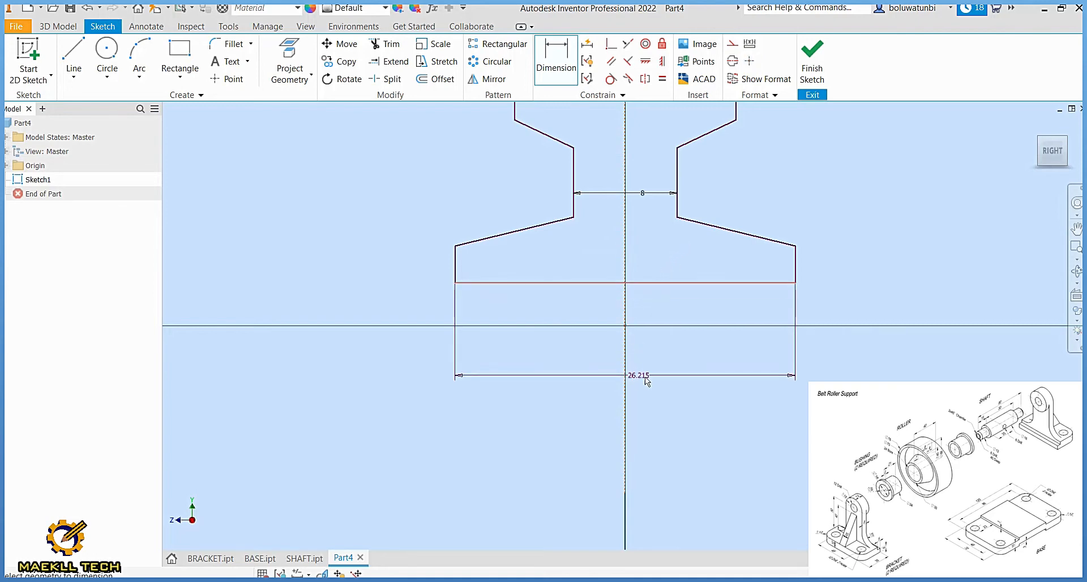
click(643, 378)
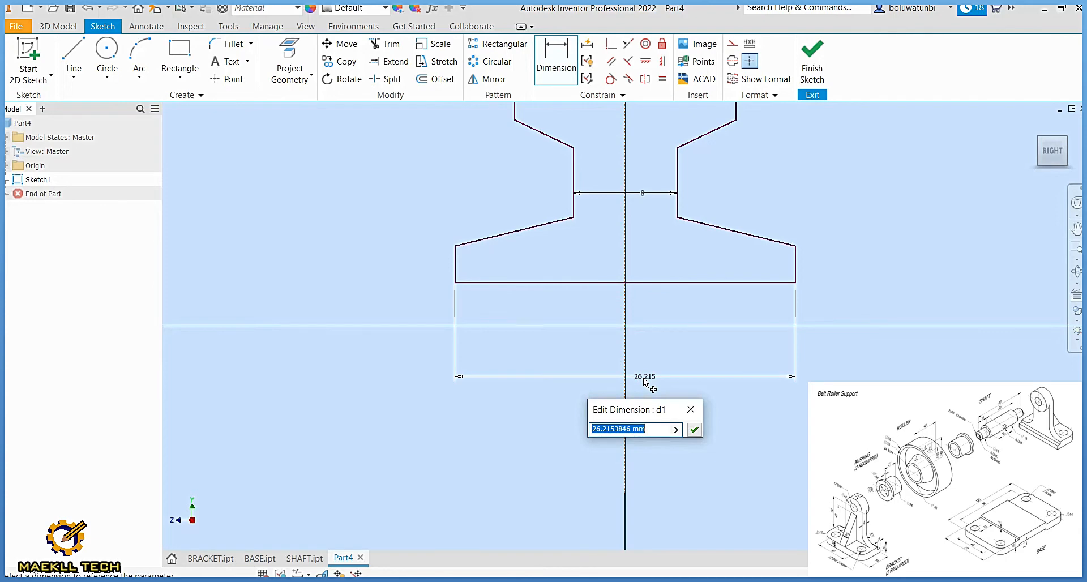
text(40)
key(Return)
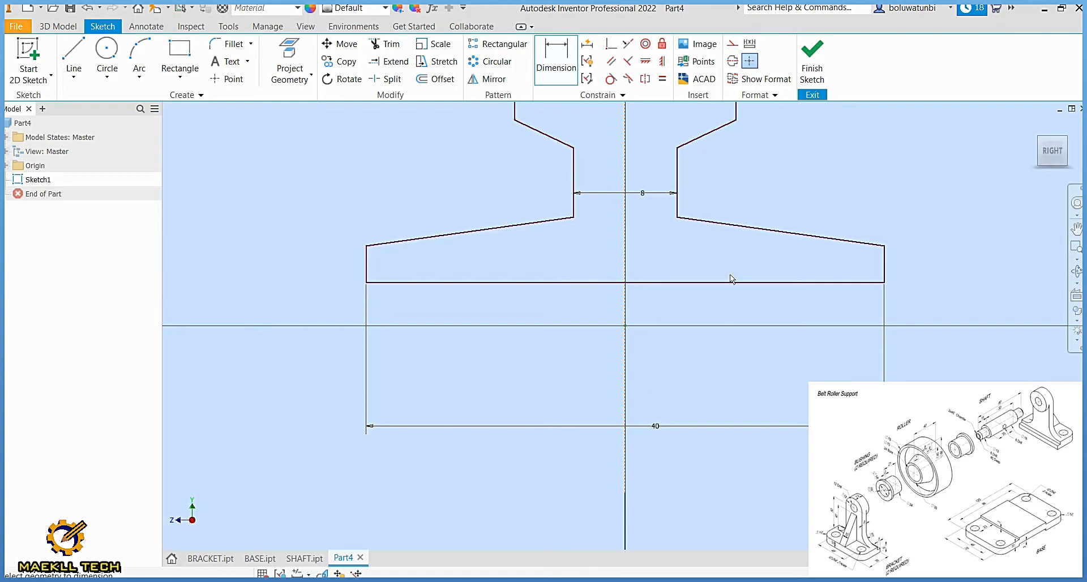
Step: Dimension the vertical distance from the origin to the web's lower corner as 20 mm
click(625, 325)
click(963, 287)
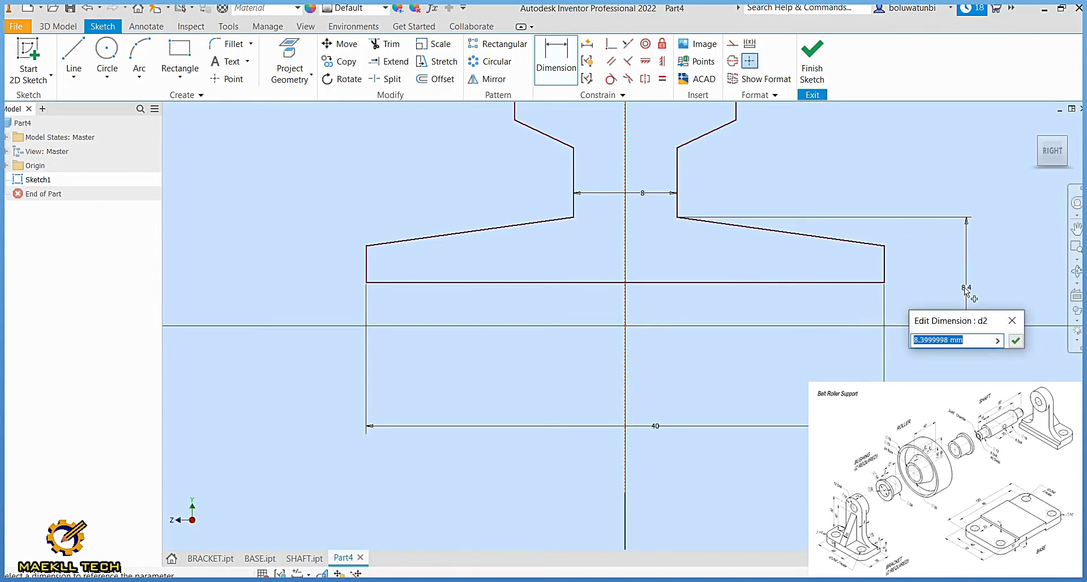
text(10)
key(Return)
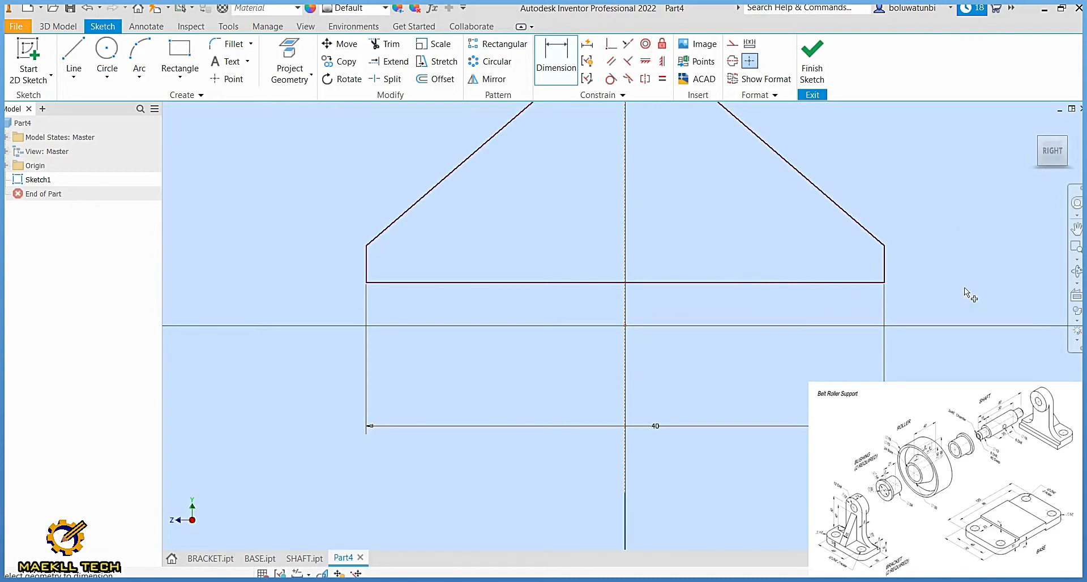
Step: Dimension the vertical distance from the origin to the web's upper corner as 33 mm
click(1053, 151)
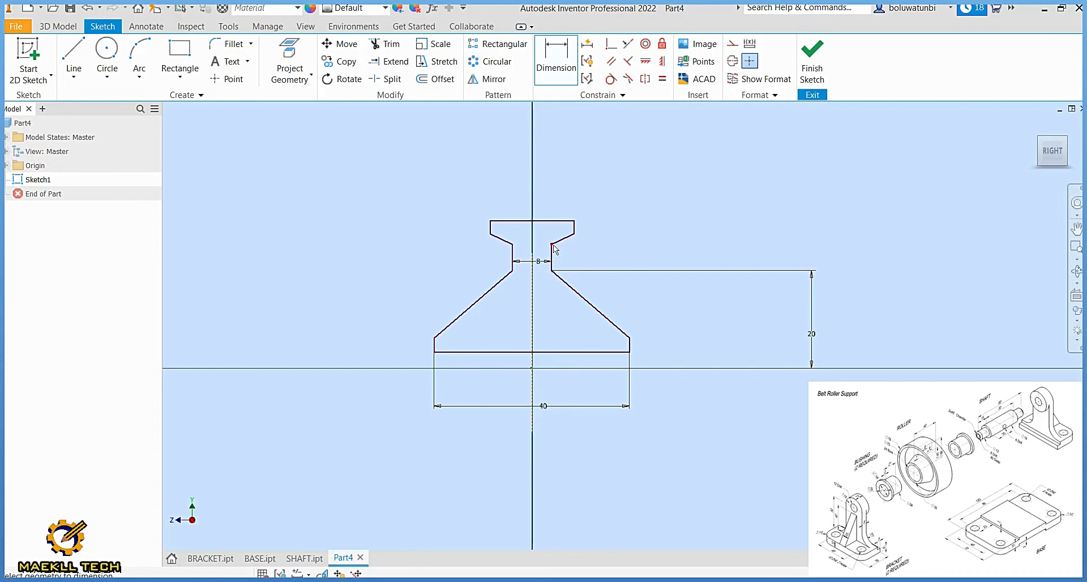
click(532, 369)
click(846, 313)
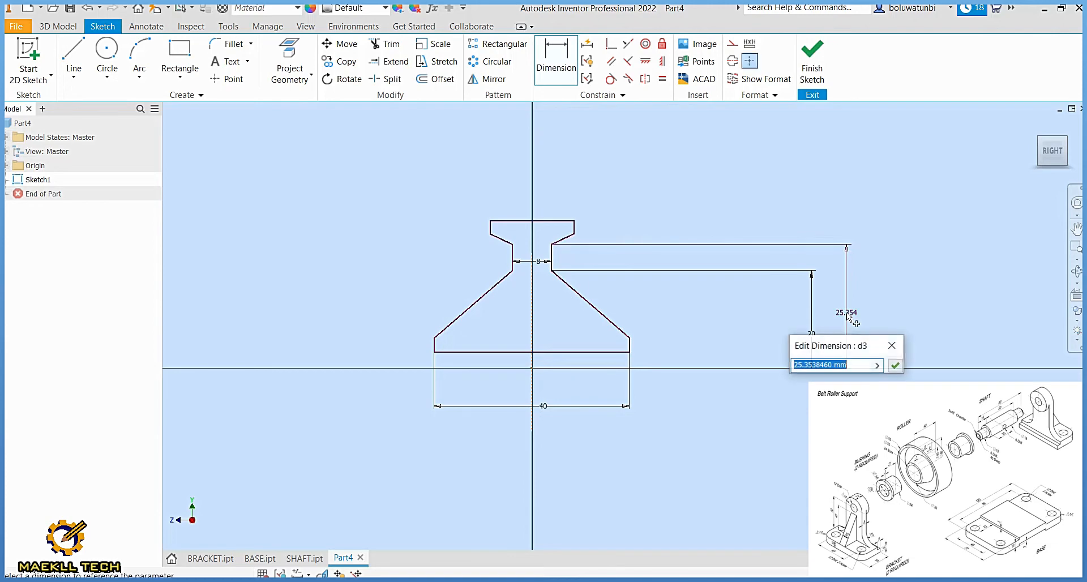
text(3)
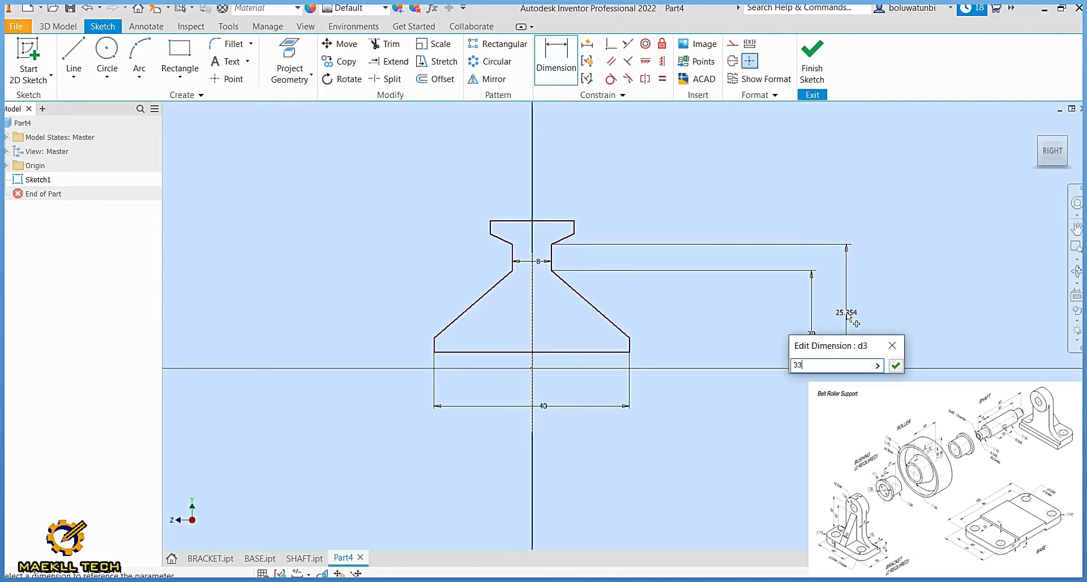
text(3)
key(Return)
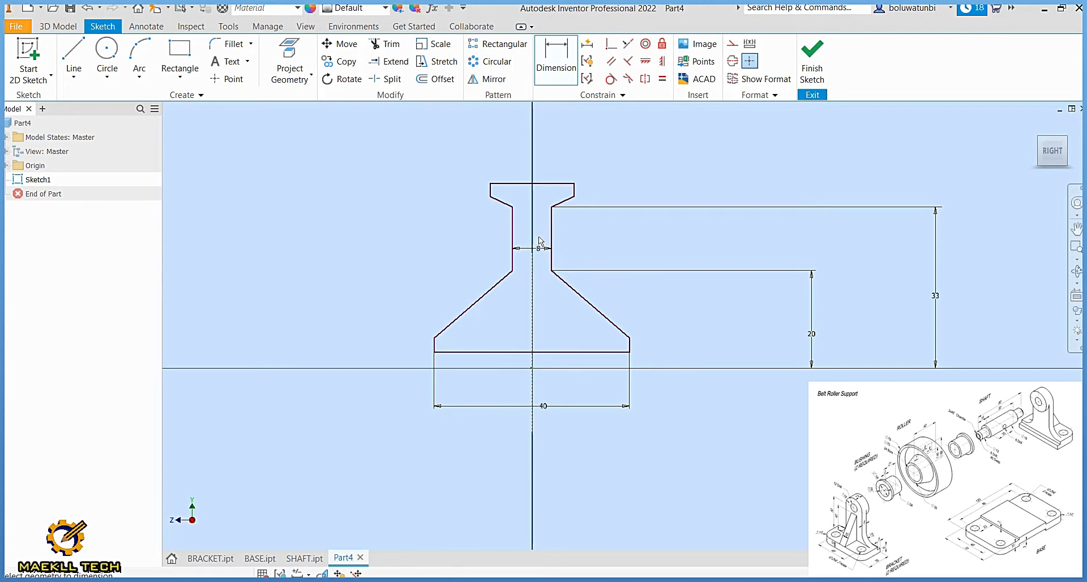
Step: Dimension the horizontal offset between the short upper rim edge and the short base edge as 7 mm
click(489, 197)
click(434, 338)
click(457, 177)
text(7)
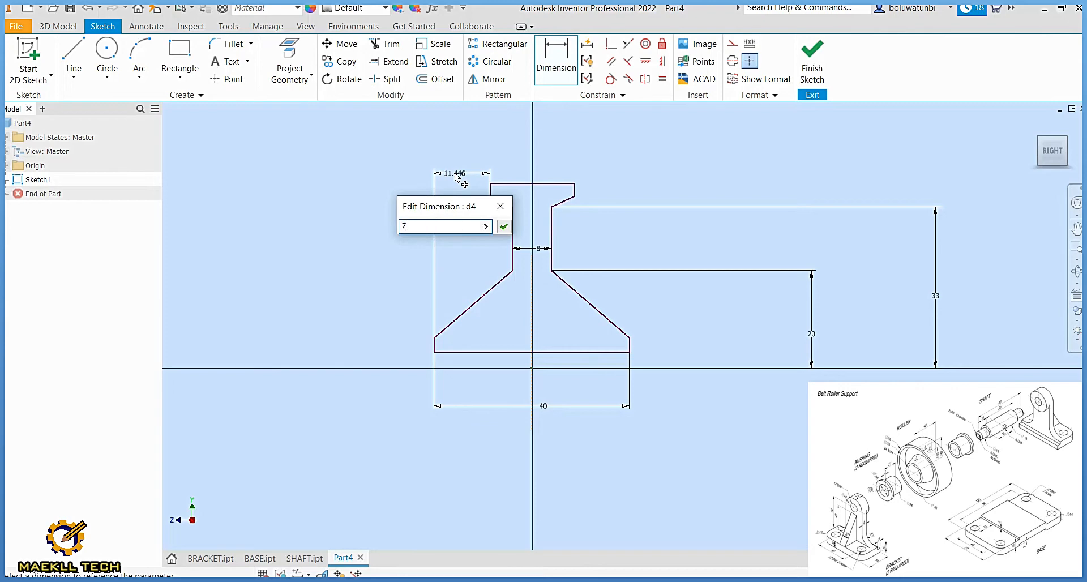
key(Return)
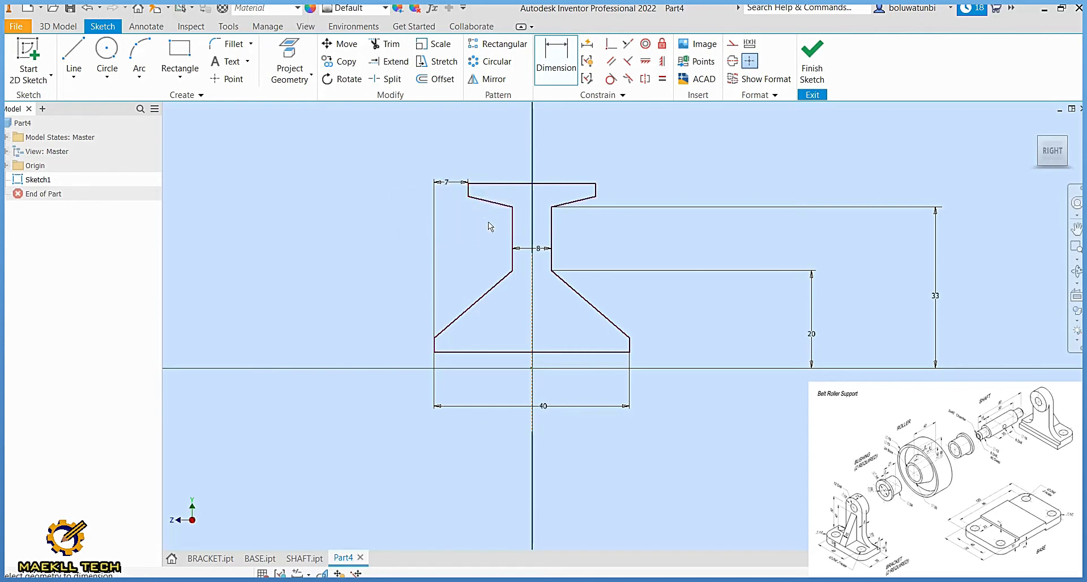
Step: Add a driven horizontal dimension between the upper rim edge and the vertical web line on the same side
click(593, 197)
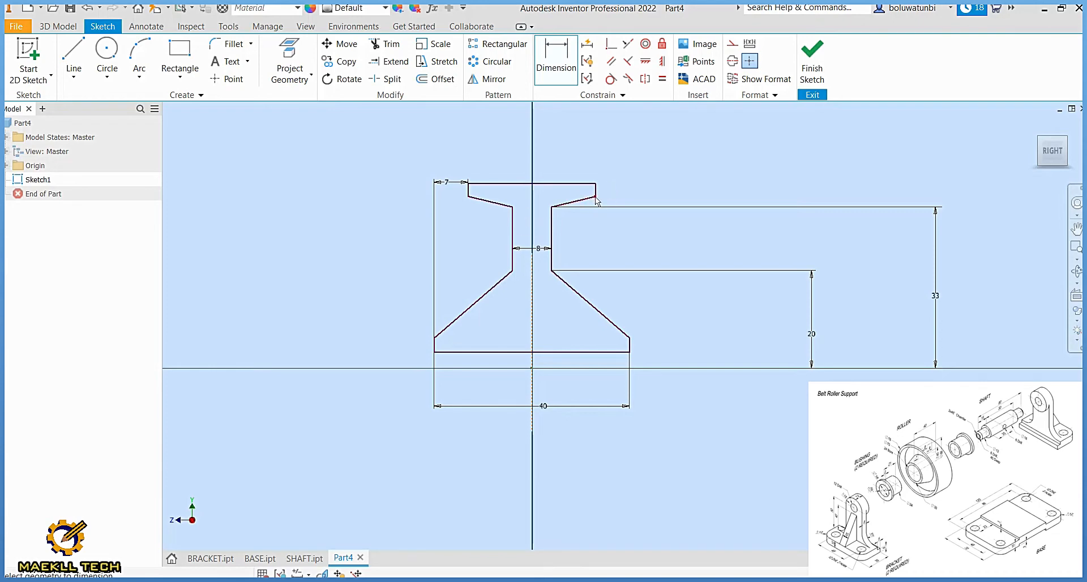
click(553, 244)
click(573, 240)
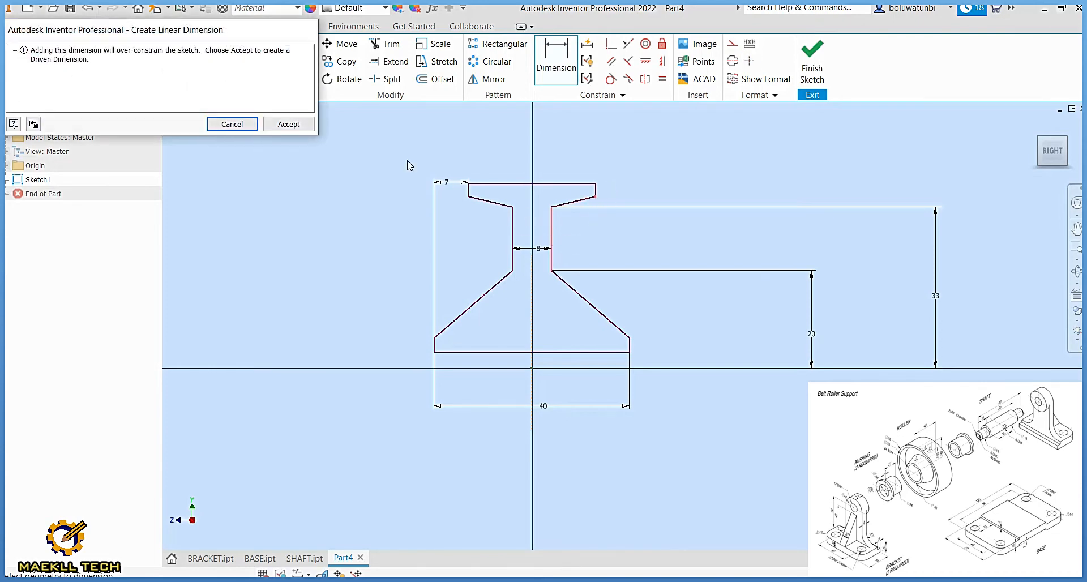
click(289, 124)
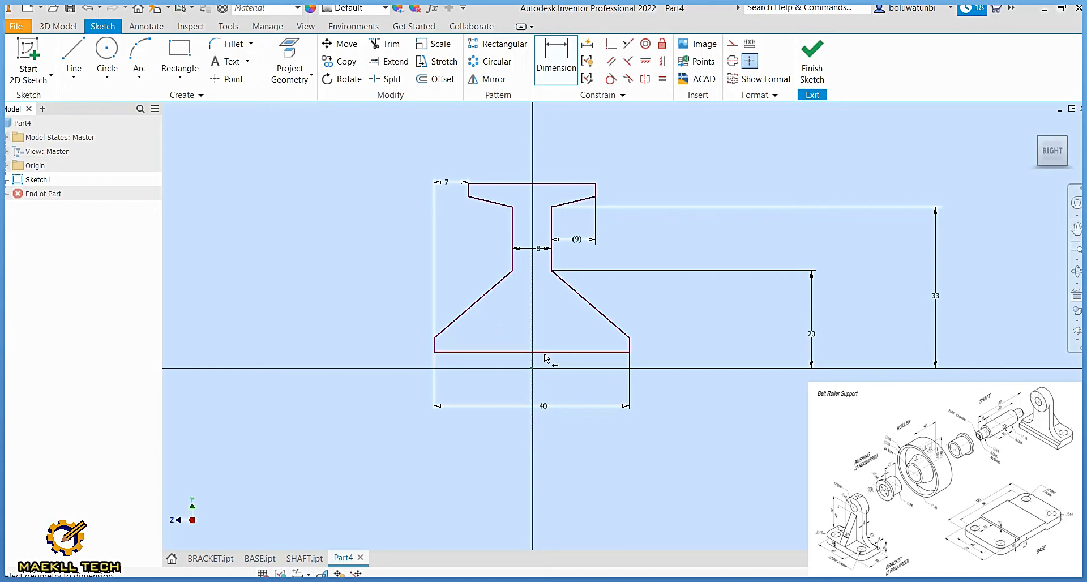
Step: Try to dimension the base line 12 mm above the origin
click(532, 368)
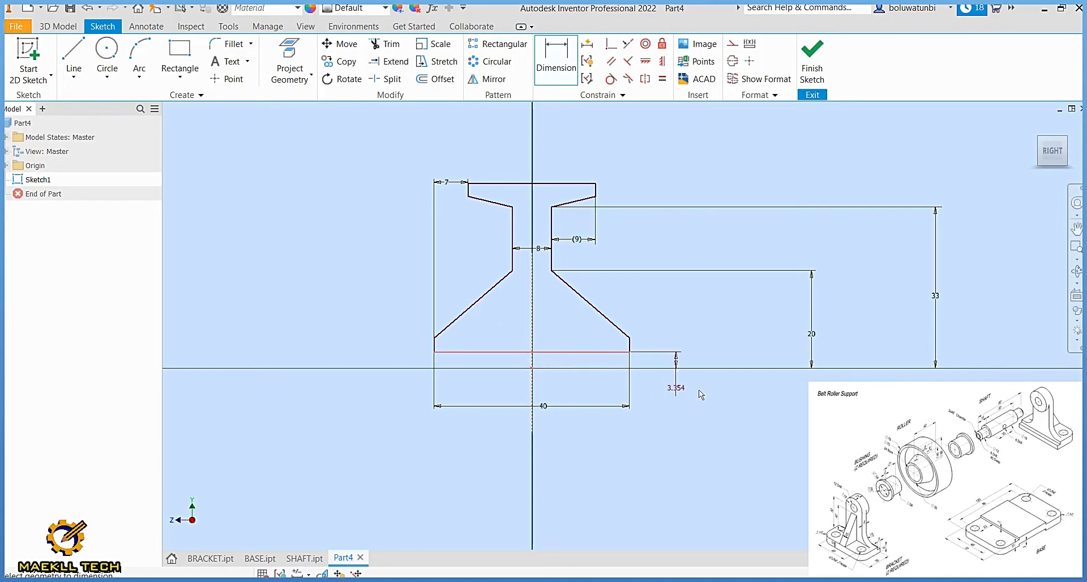
click(721, 365)
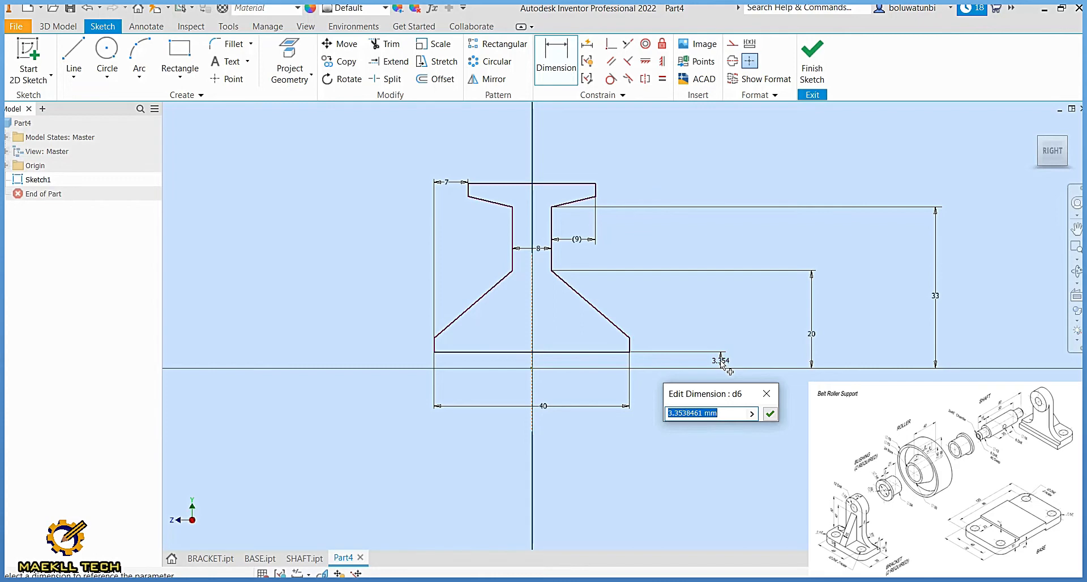
text(12)
key(Return)
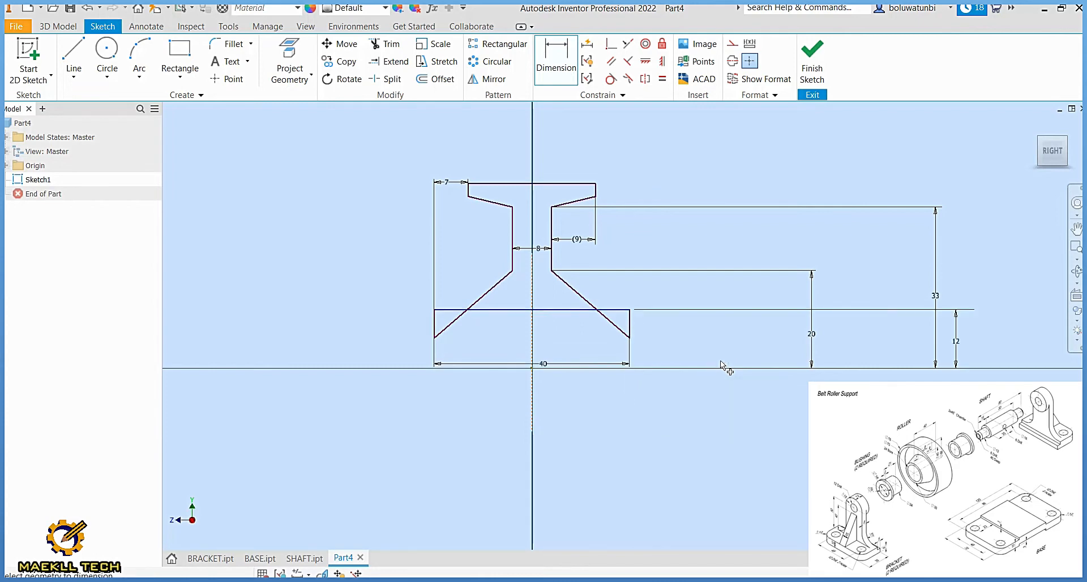
key(Escape)
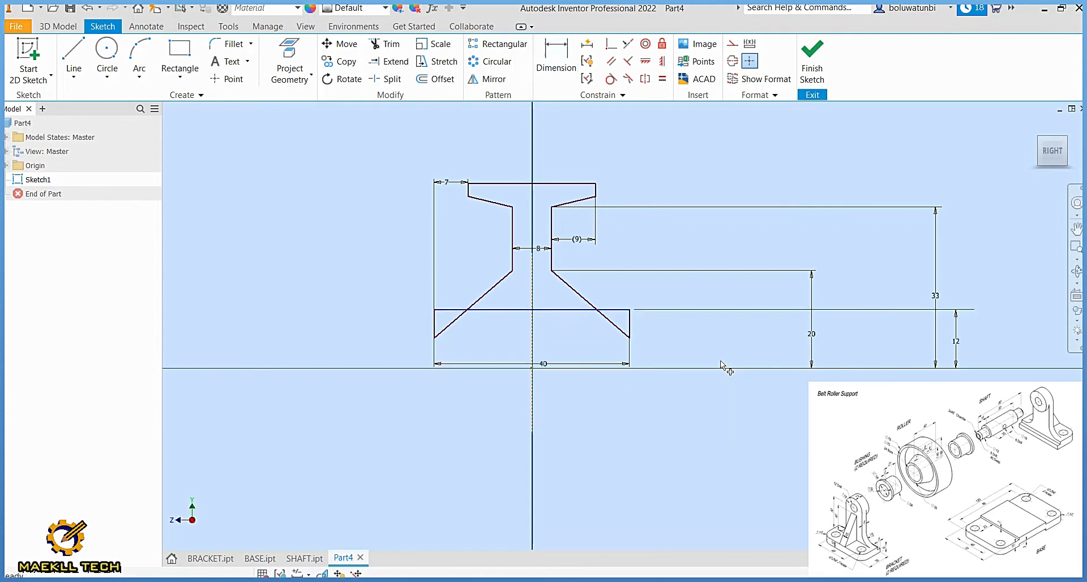
key(ctrl+z)
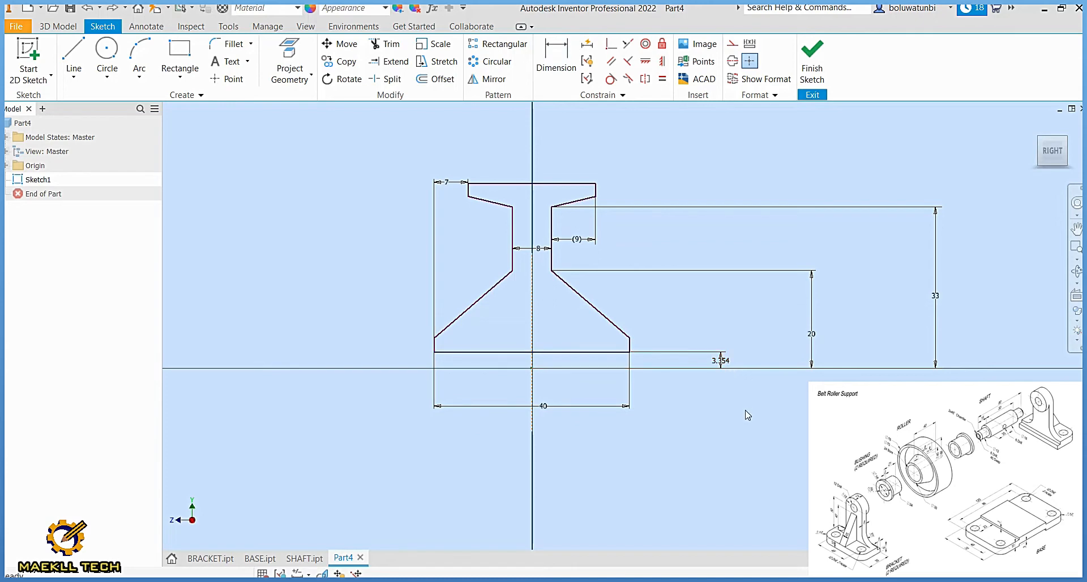
key(ctrl+z)
Step: Dimension the height of the upper rim line above the origin as 76/2 mm
click(553, 64)
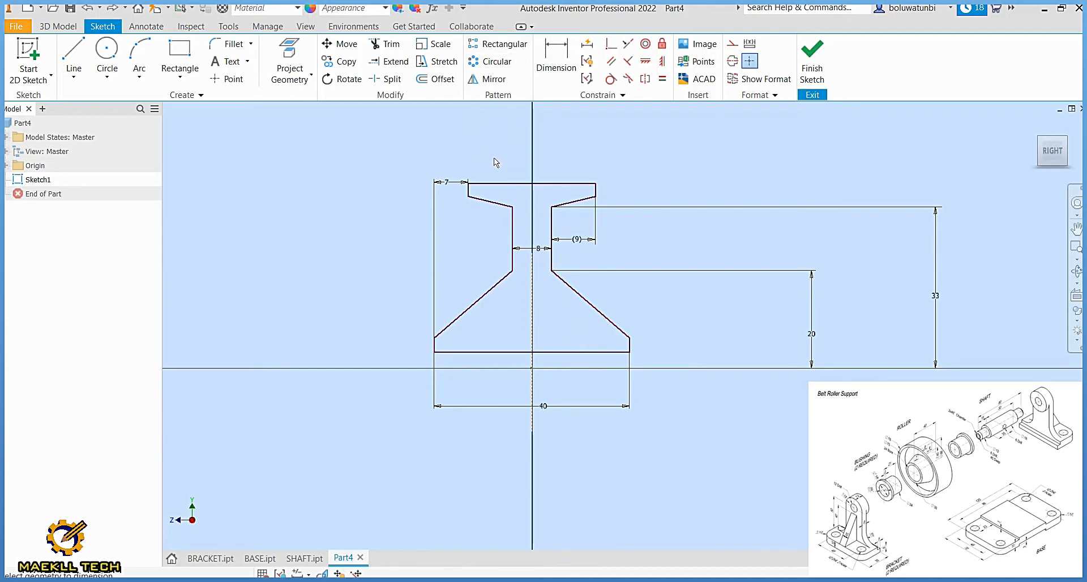
click(499, 181)
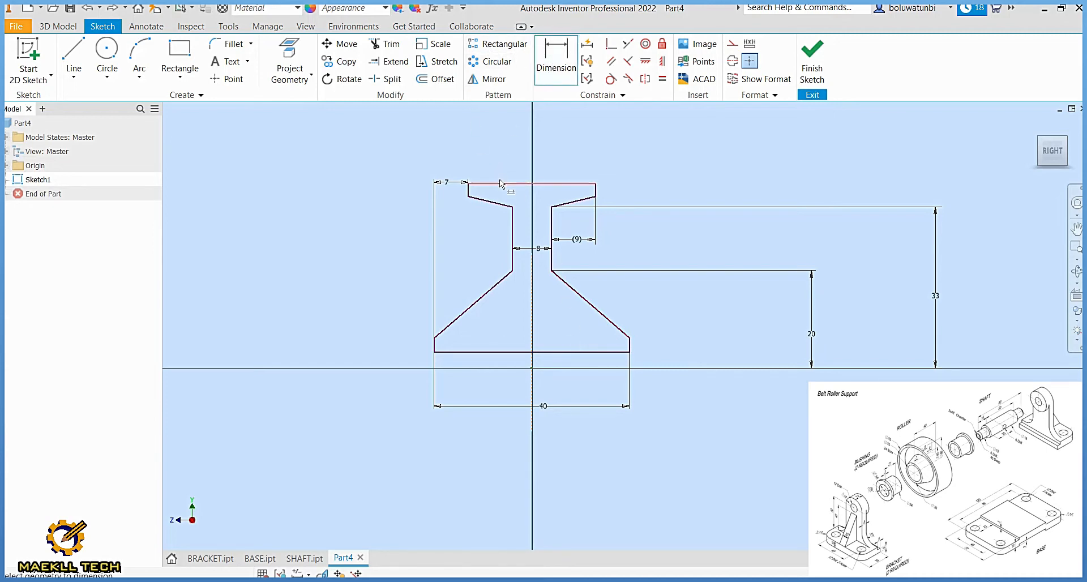
click(532, 369)
click(370, 277)
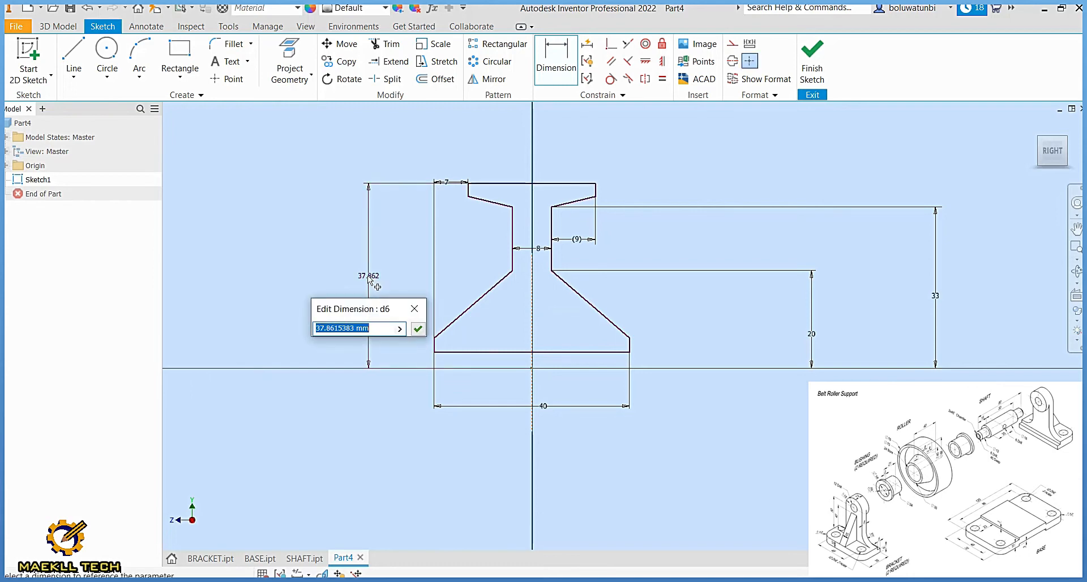
text(76/2)
key(Return)
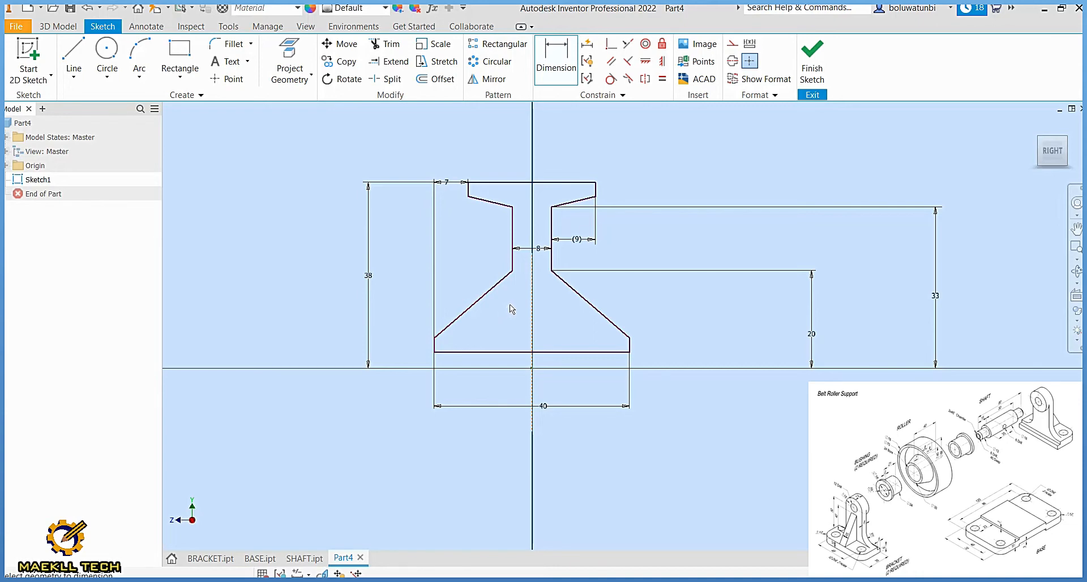
Step: Dimension the vertical distance from the origin to the rim edge's lower corner as 35 mm
click(468, 196)
click(532, 369)
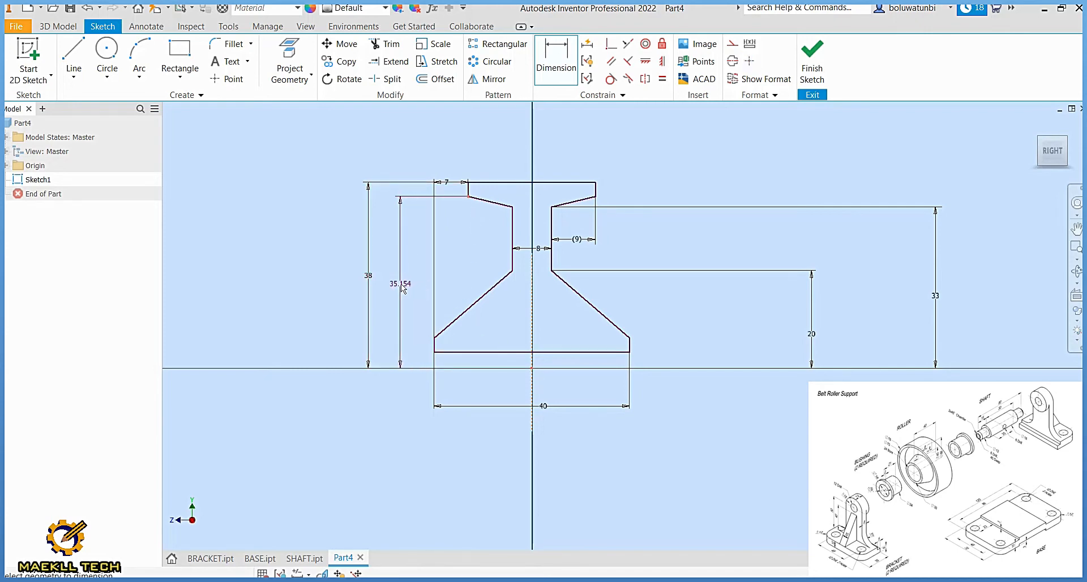
click(401, 286)
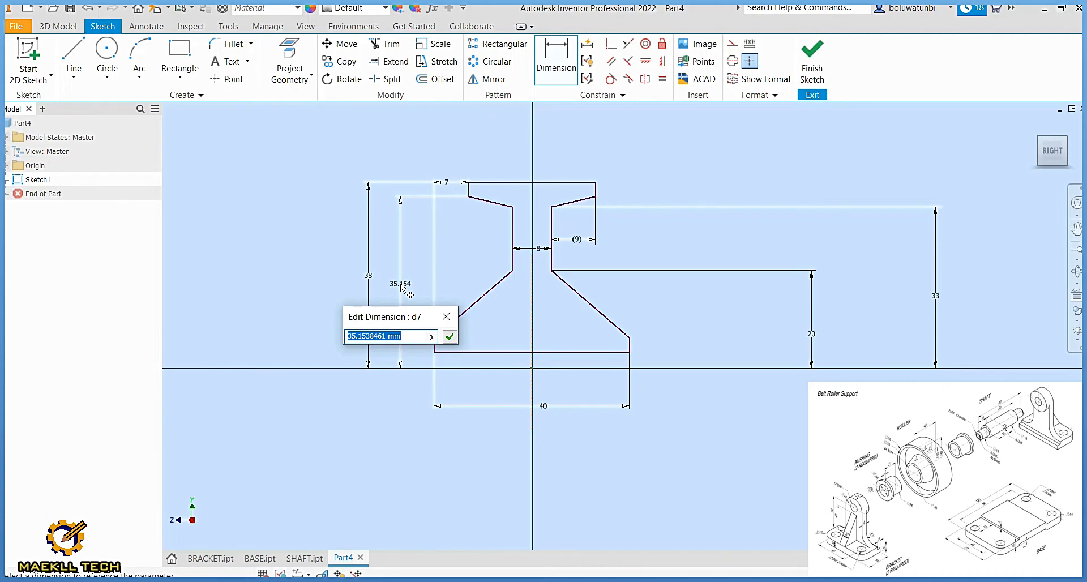
text(35)
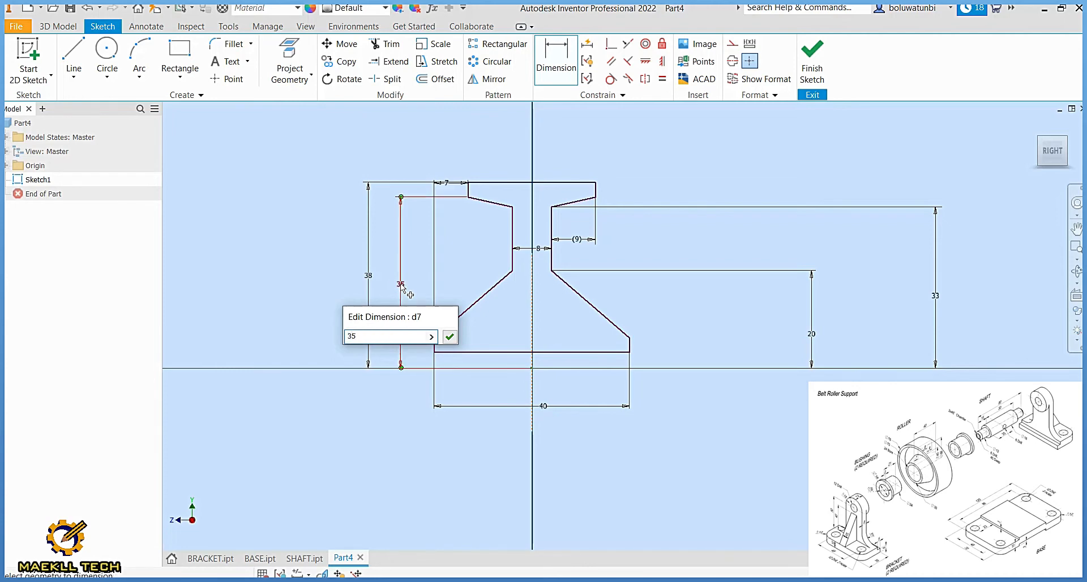
key(Return)
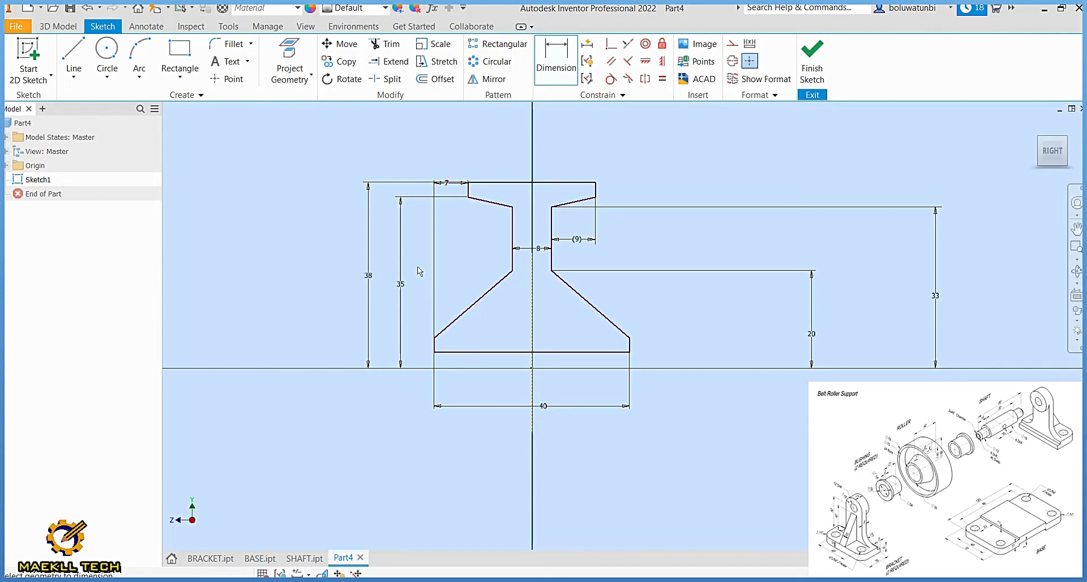
Step: Dimension the upper end of the hub's short vertical edge at 15 mm above the sketch origin
click(433, 337)
click(434, 337)
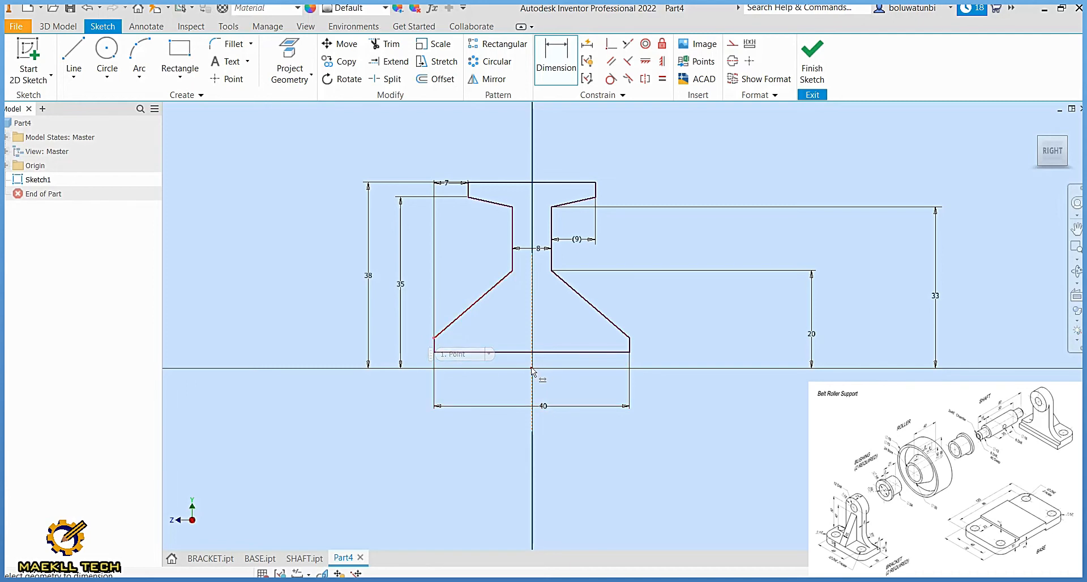
click(532, 369)
click(417, 356)
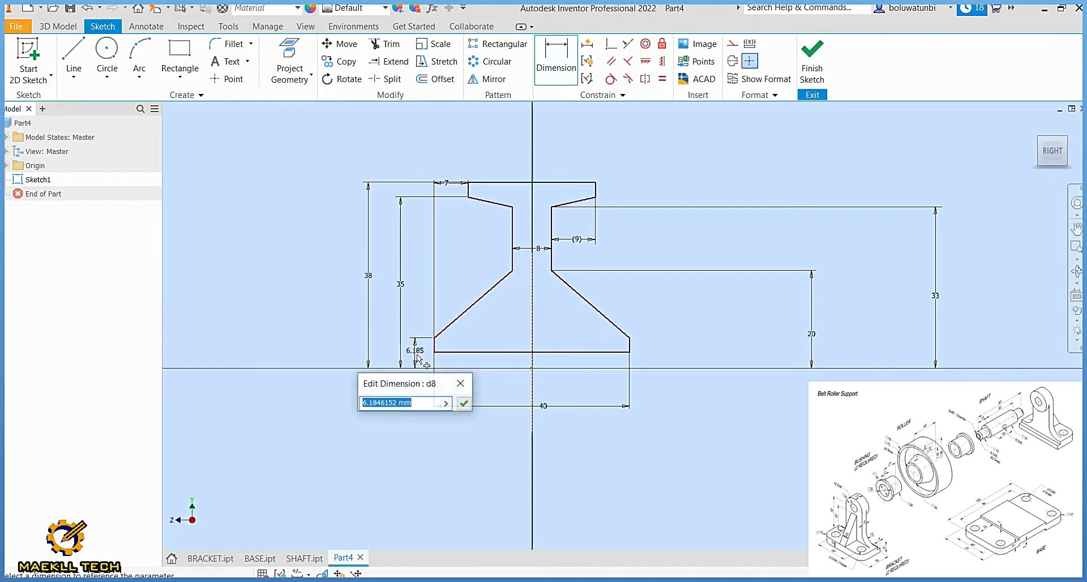
text(15)
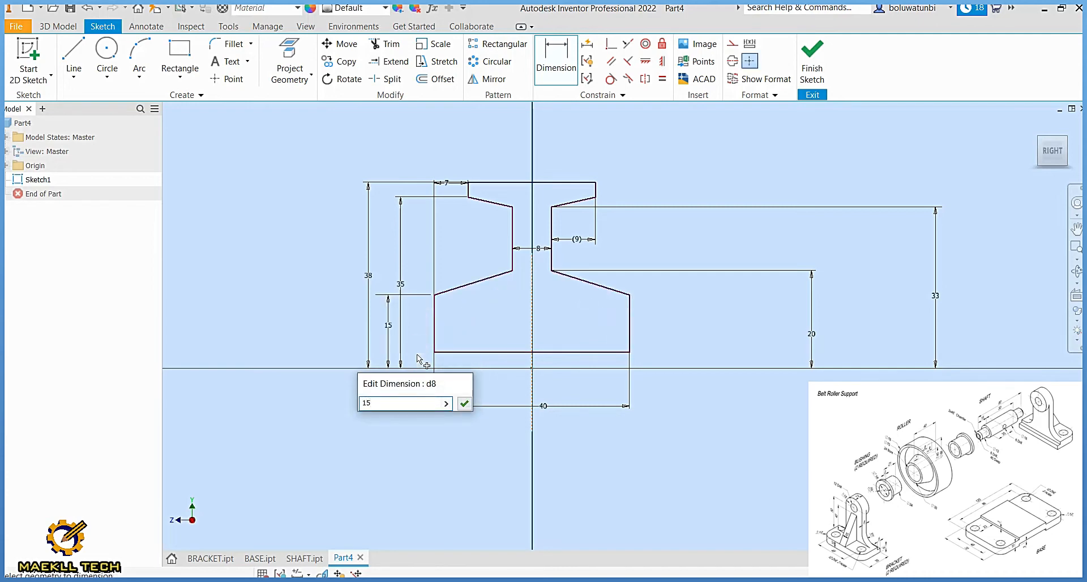
key(Return)
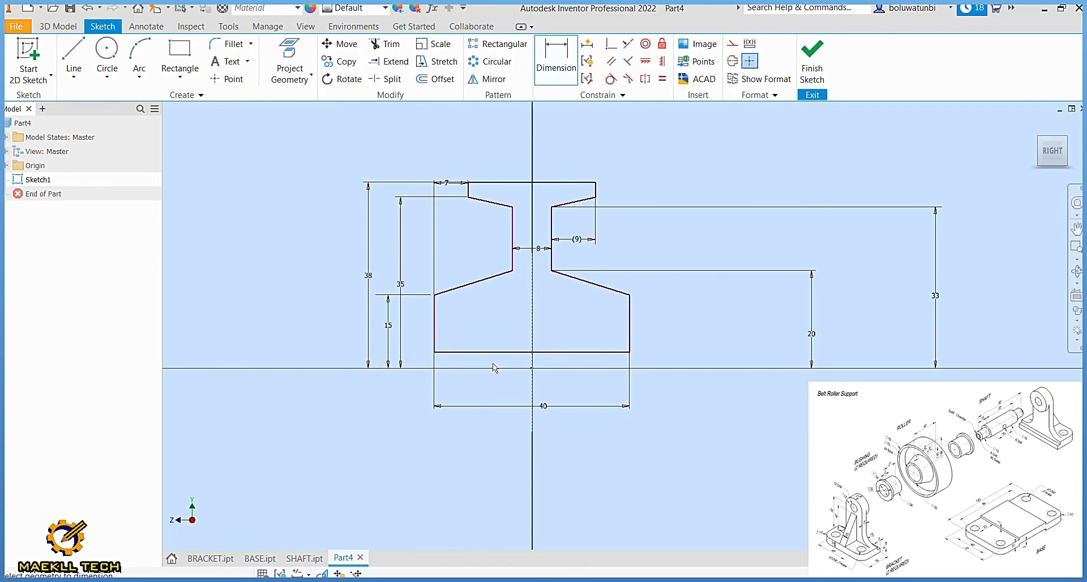
Step: Dimension the profile's lowest horizontal edge at 12 mm above the sketch origin
click(528, 355)
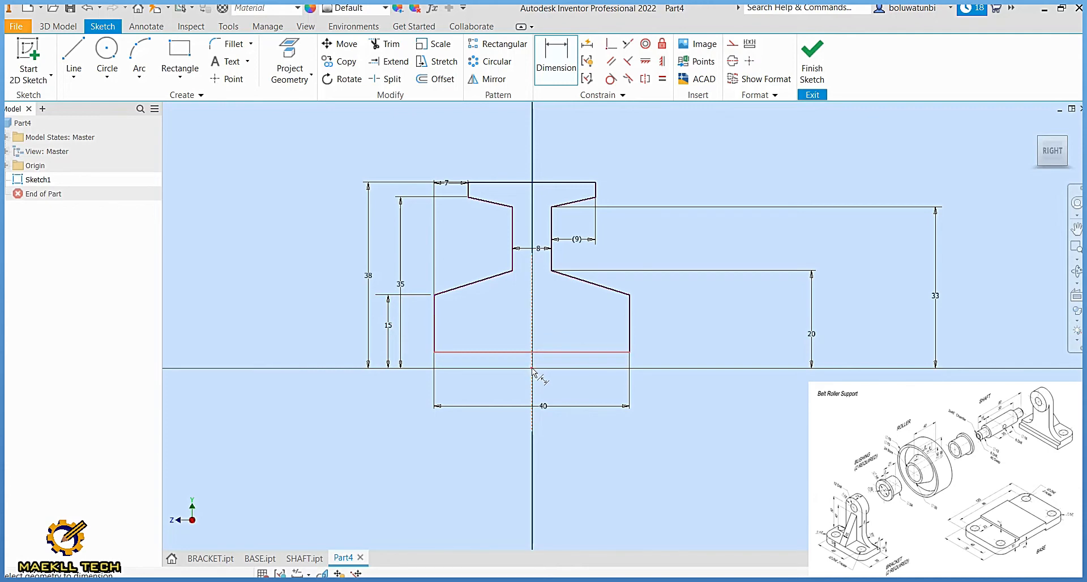
click(532, 369)
click(417, 357)
text(12)
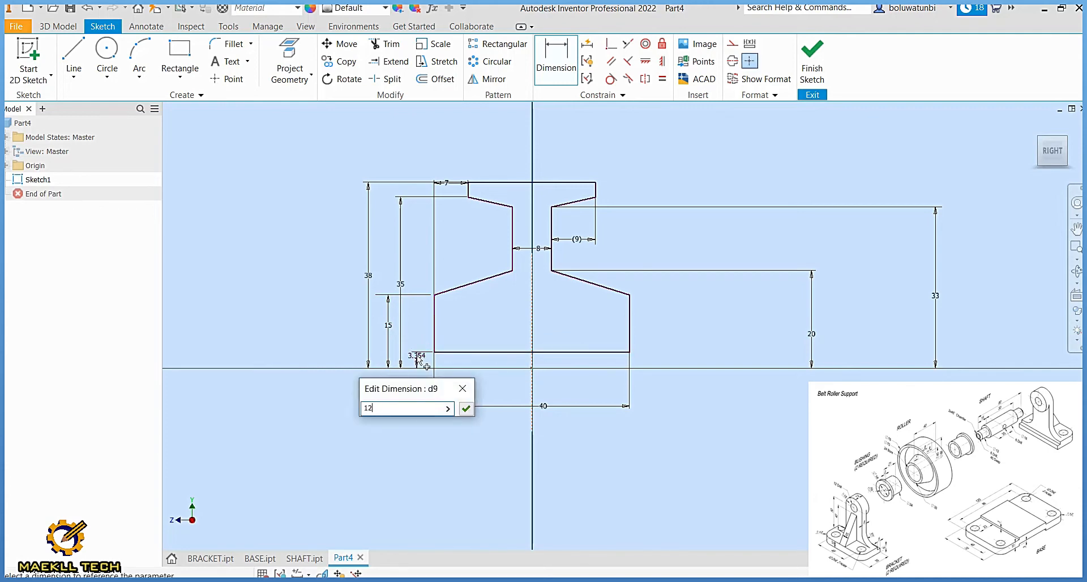
key(Return)
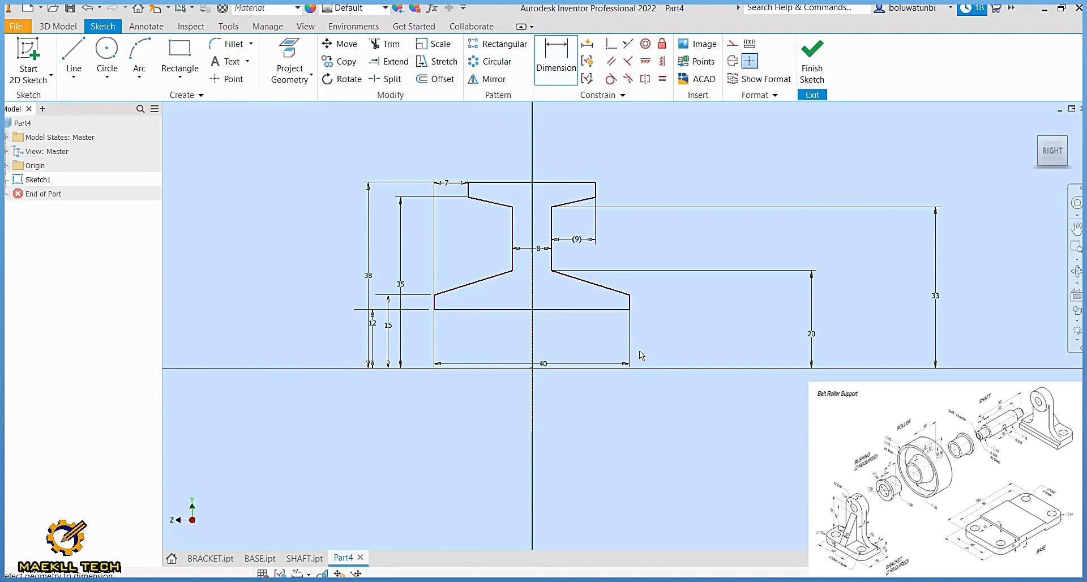
click(815, 62)
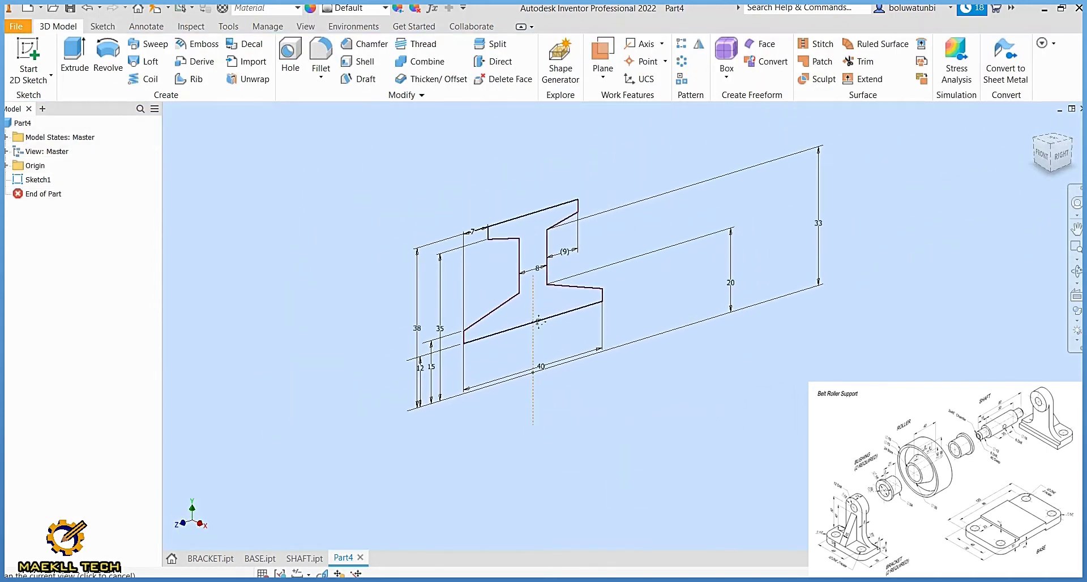
click(107, 59)
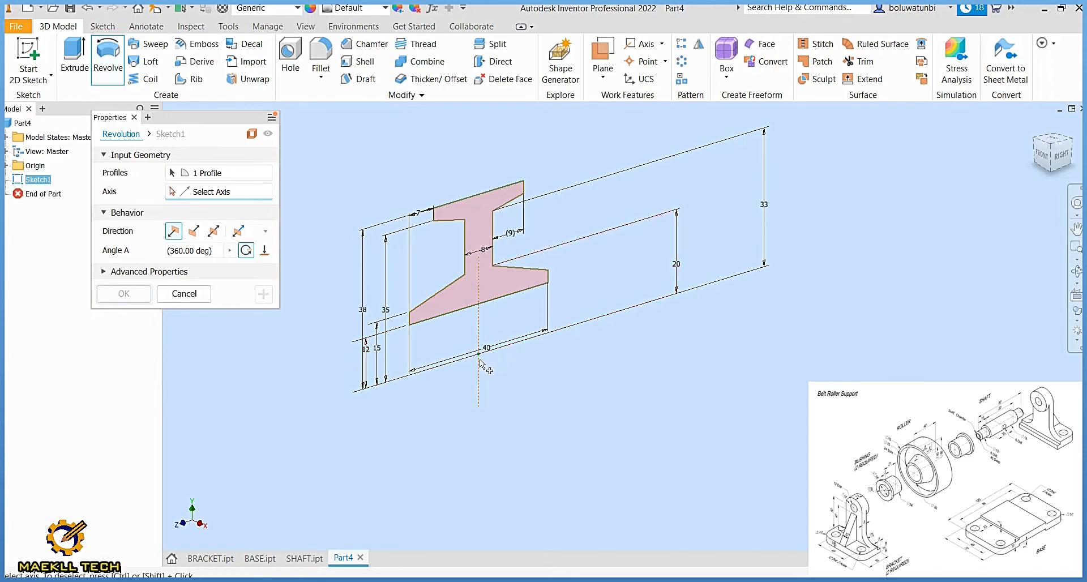
click(196, 294)
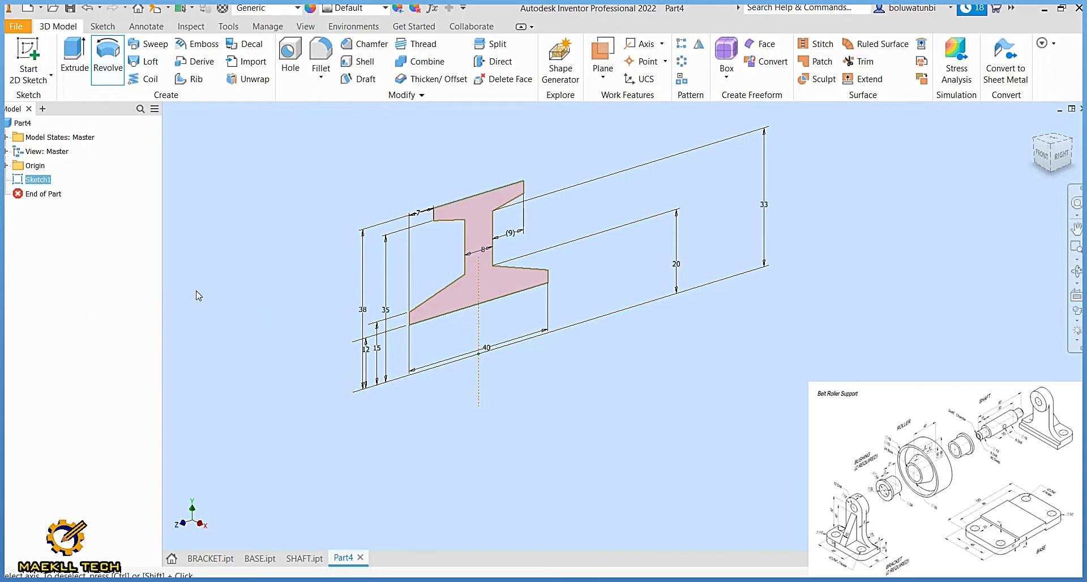
Step: Add a horizontal construction line through the origin below the roller profile in Sketch1 as a revolve axis, and finish the sketch
double_click(38, 179)
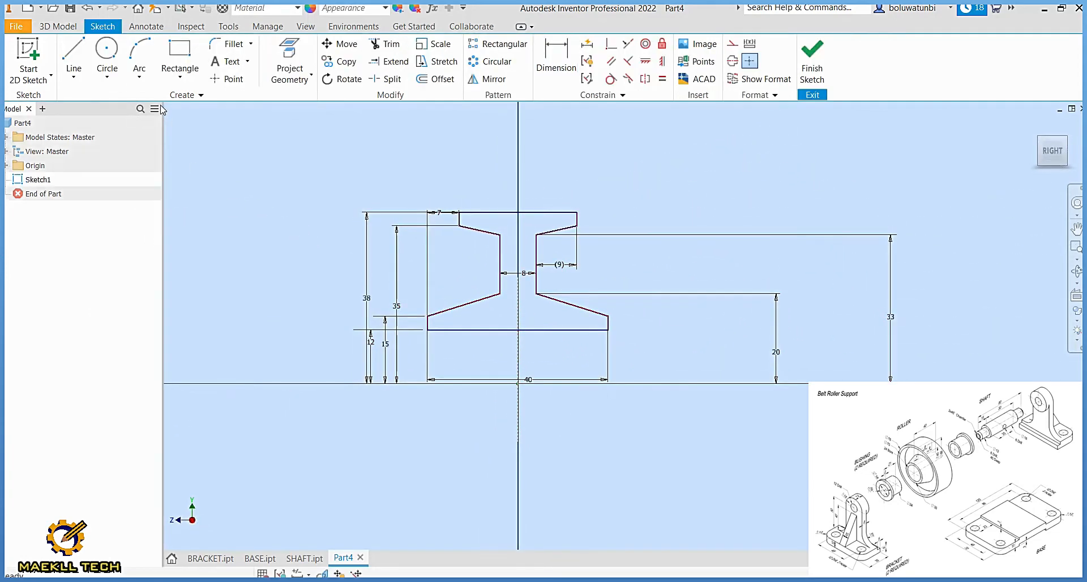
click(74, 57)
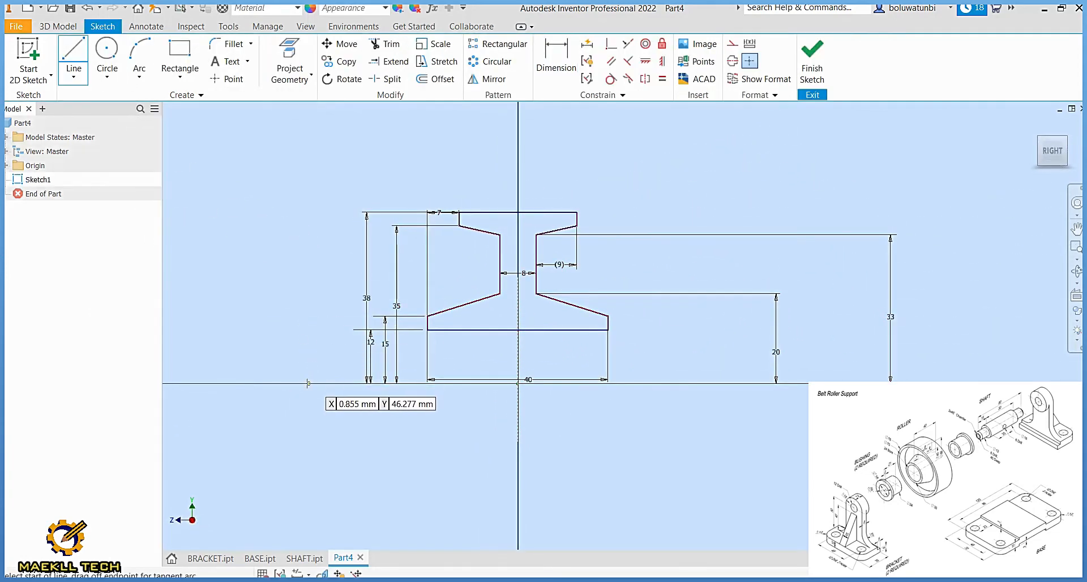
click(732, 43)
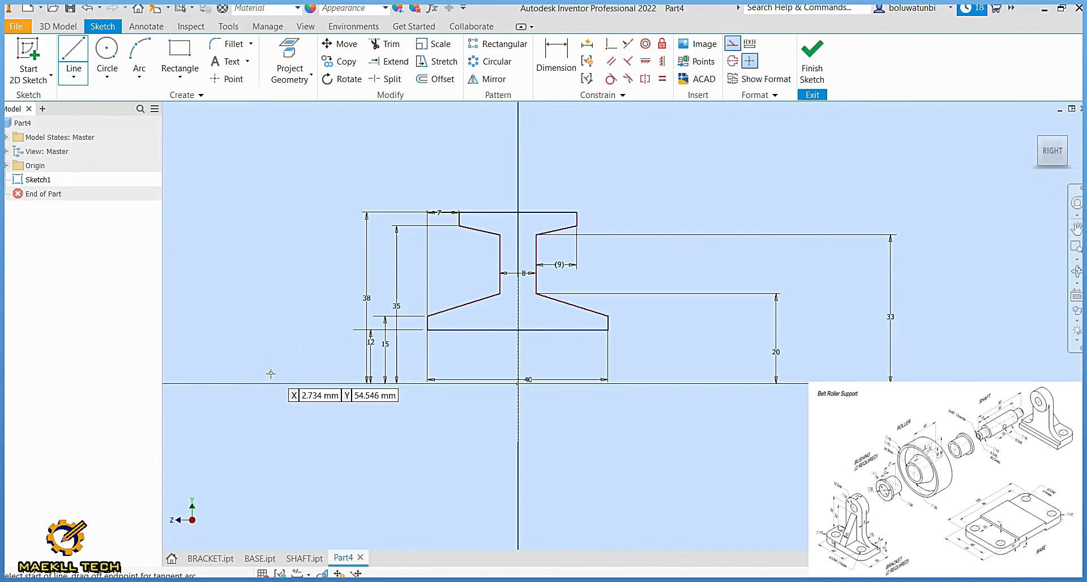
click(326, 383)
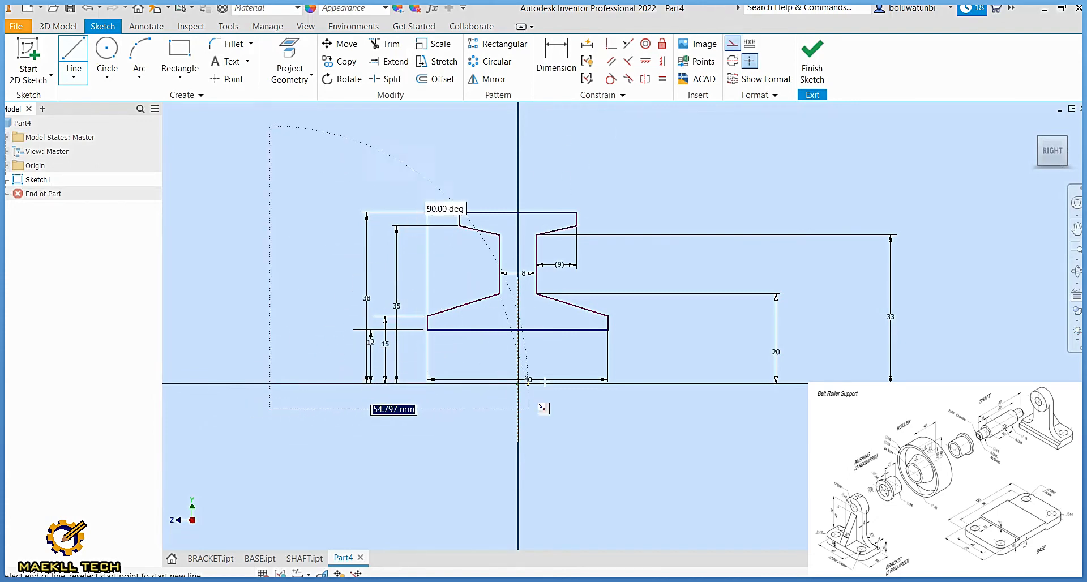
click(692, 408)
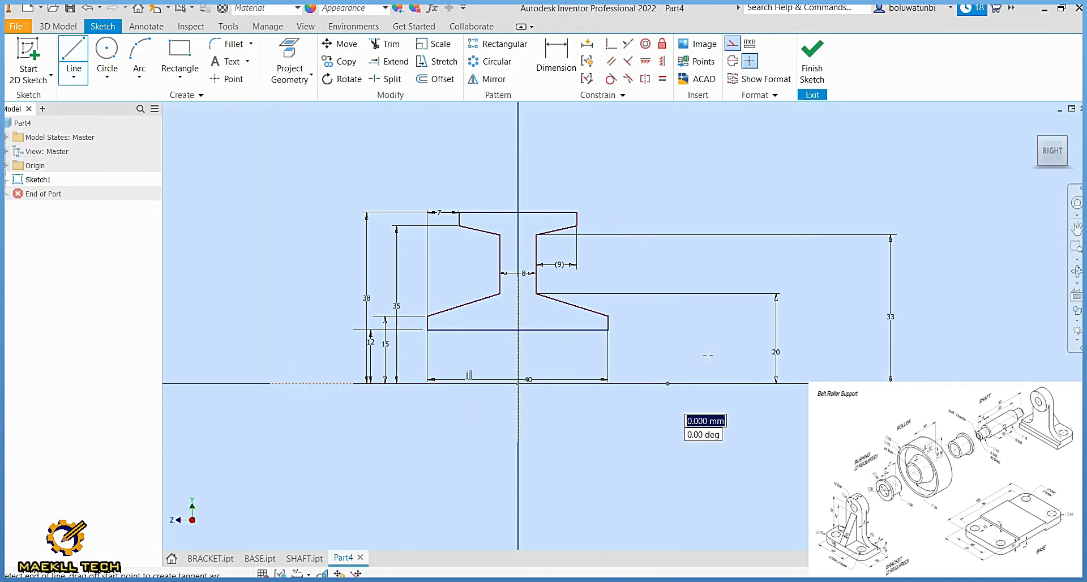
click(812, 57)
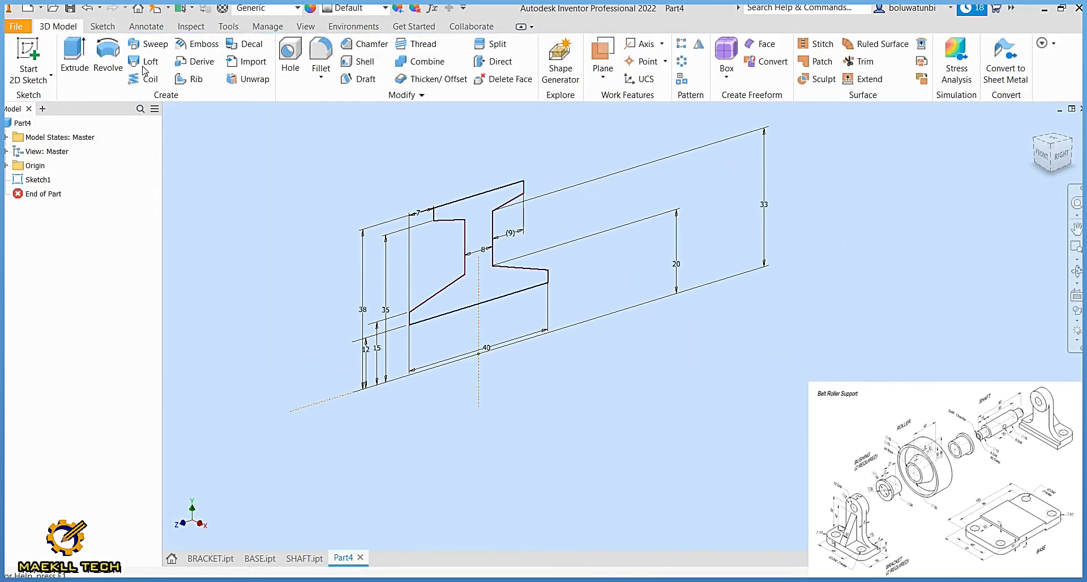
Step: Revolve the roller profile a full 360 degrees about the horizontal construction line
click(107, 57)
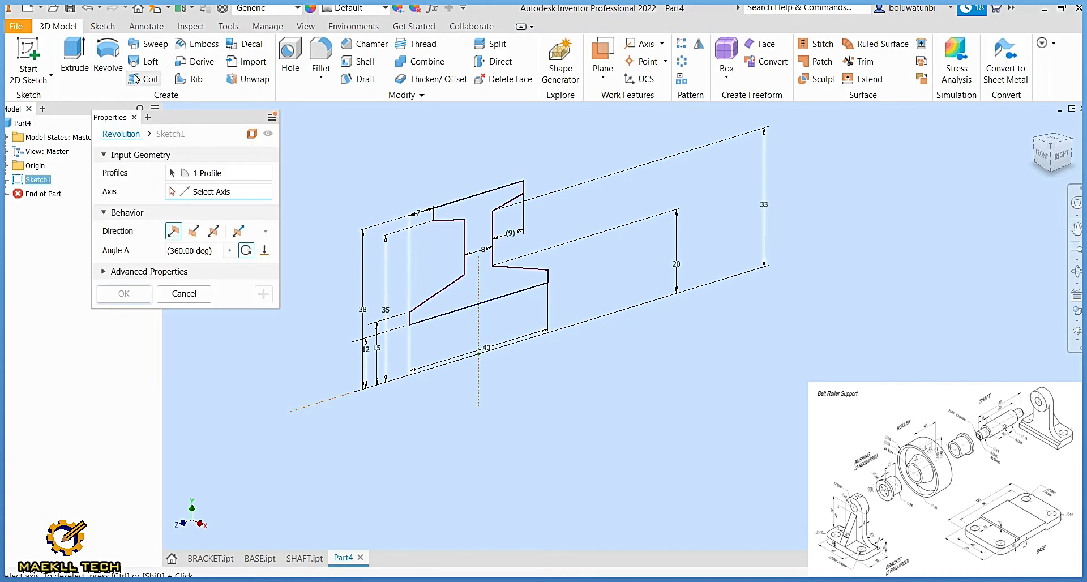
click(331, 400)
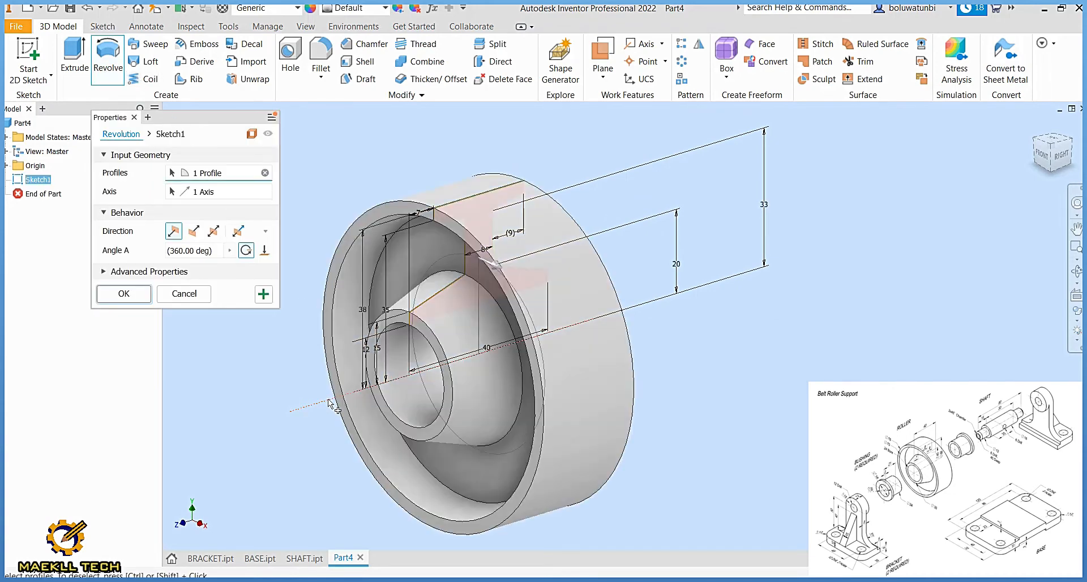
click(138, 295)
scroll(439, 311, down, 2)
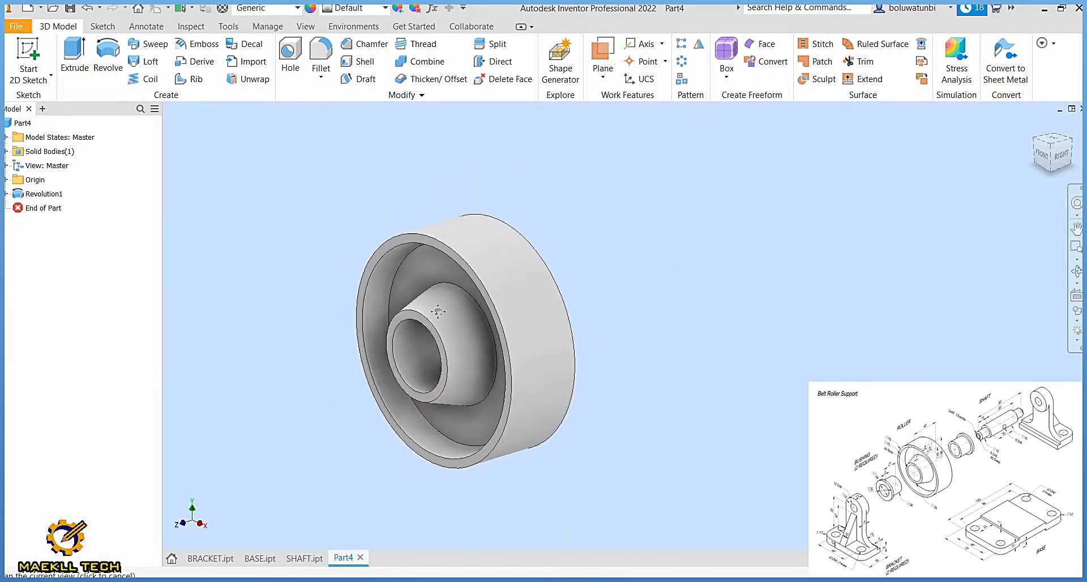
Step: Assign the Steel, Alloy material to the roller and set its appearance to Steel
click(297, 9)
scroll(272, 182, down, 1)
scroll(273, 182, down, 6)
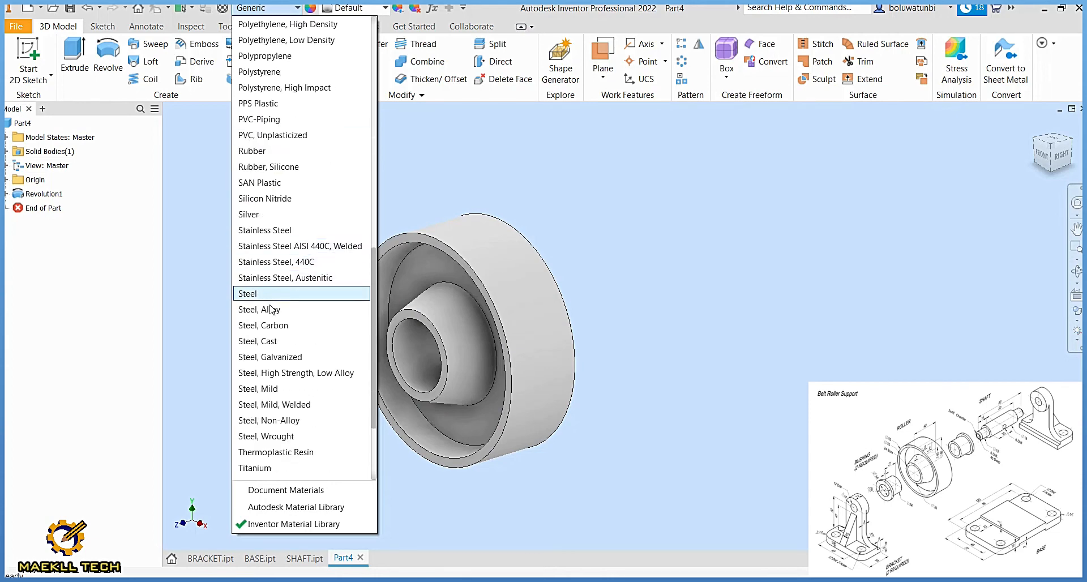
click(269, 310)
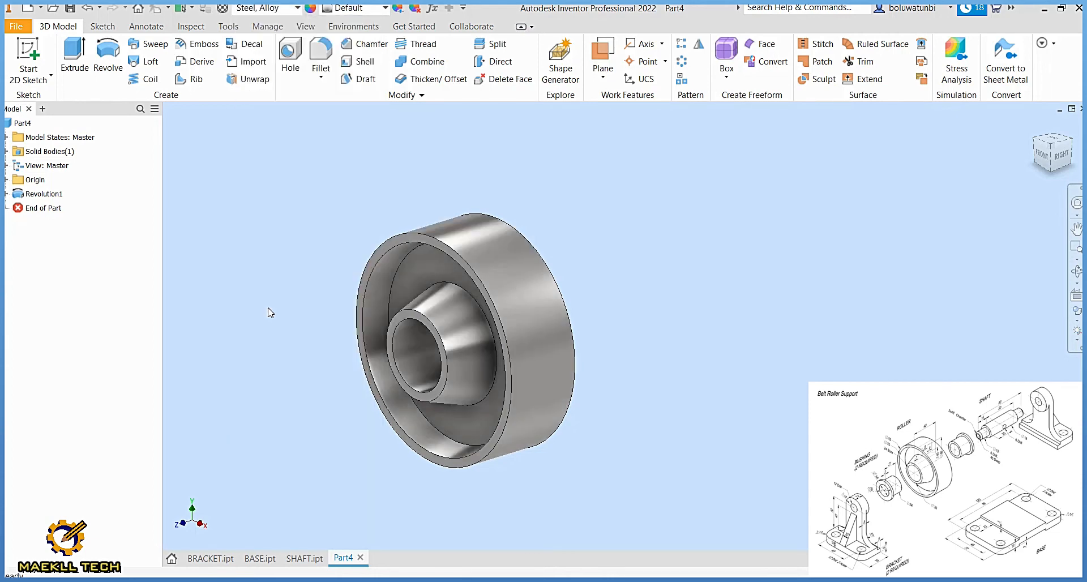
click(385, 8)
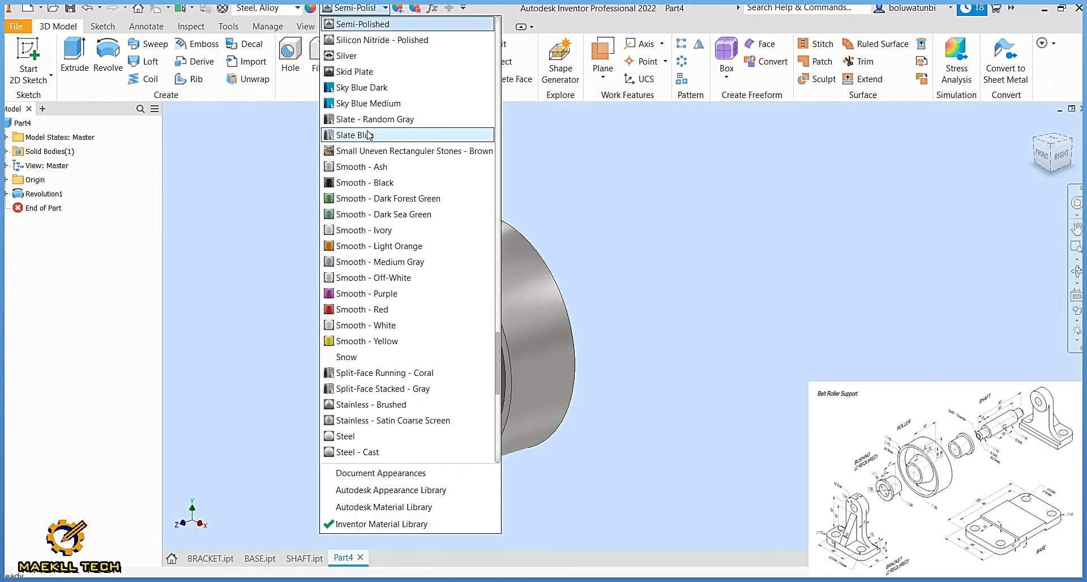
scroll(370, 130, down, 2)
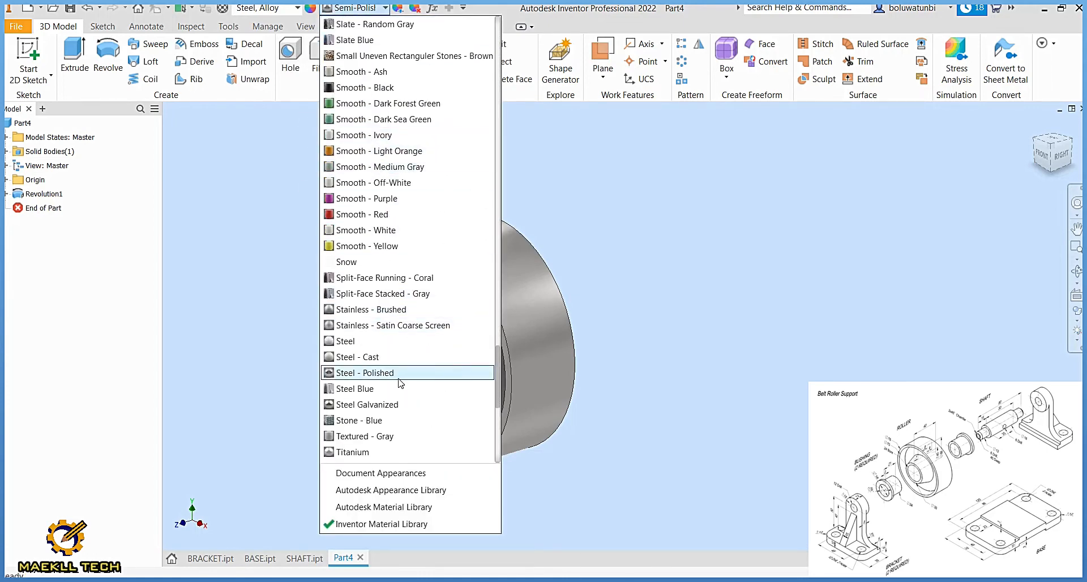
click(368, 341)
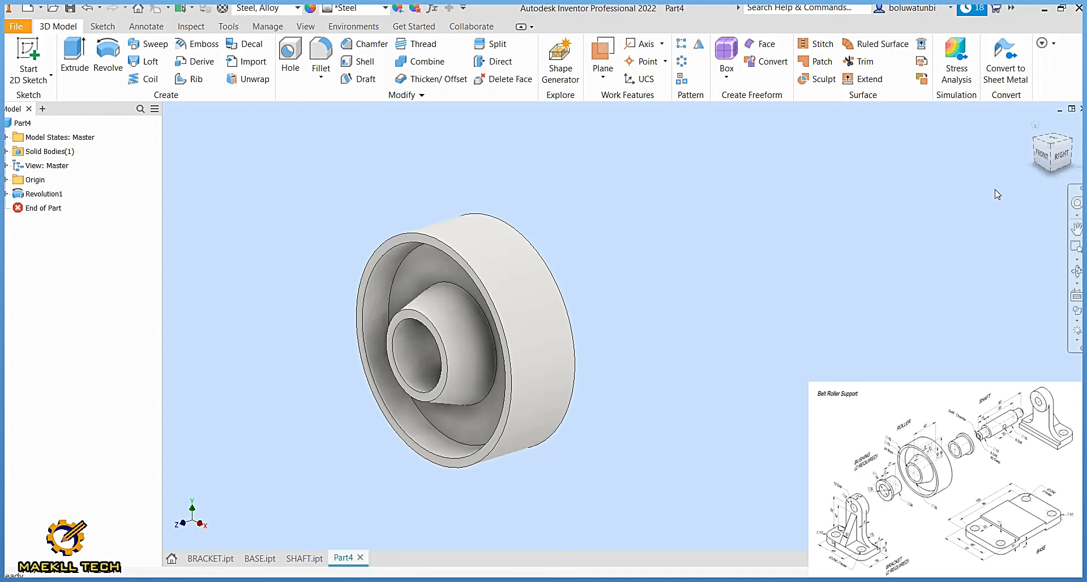
Step: Set the lighting style to Rim Highlights and the visual style to Realistic
click(1076, 340)
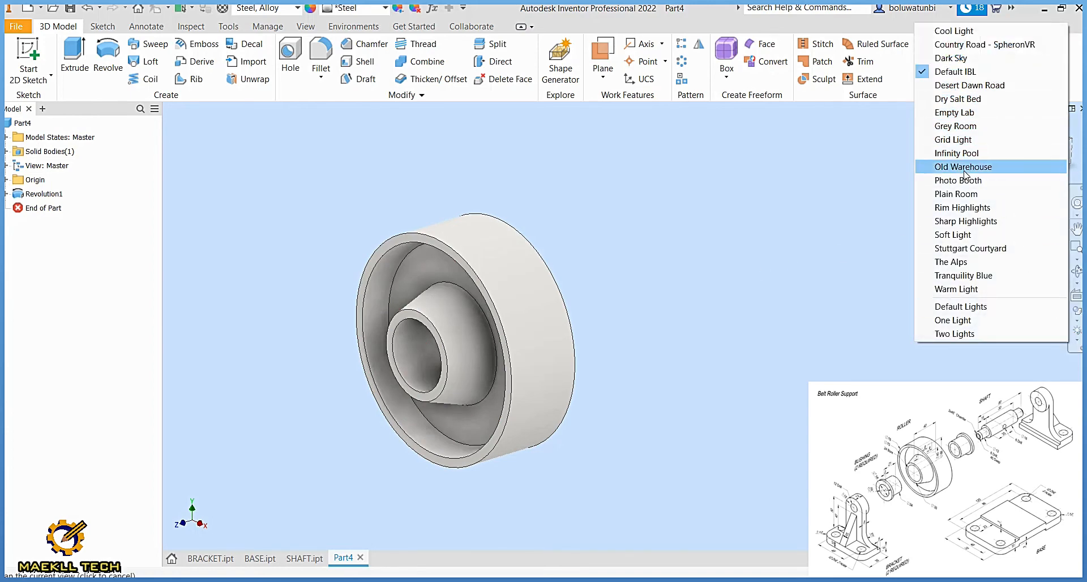
click(957, 207)
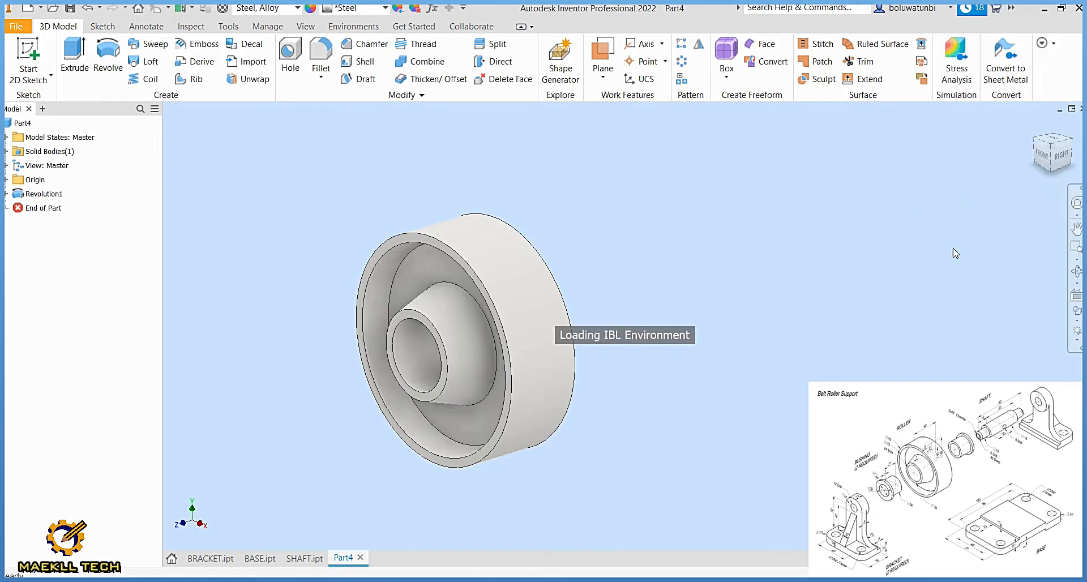
click(1077, 321)
click(911, 331)
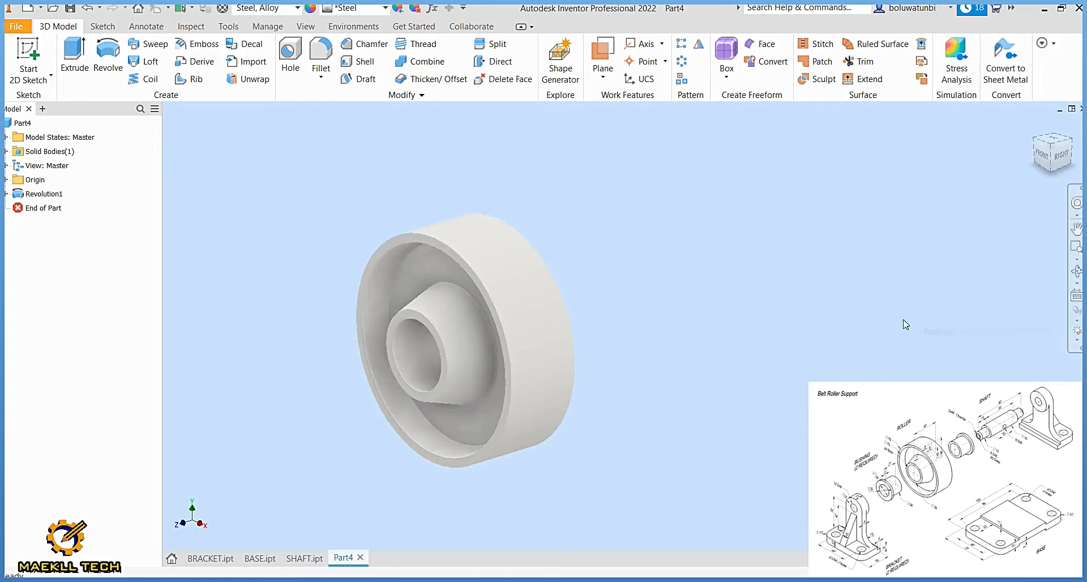
Step: Save the part as ROLLER in the BELT ROLLER folder
scroll(636, 283, down, 3)
middle_drag(633, 281, 722, 288)
scroll(583, 270, up, 4)
scroll(679, 280, up, 1)
scroll(732, 282, down, 2)
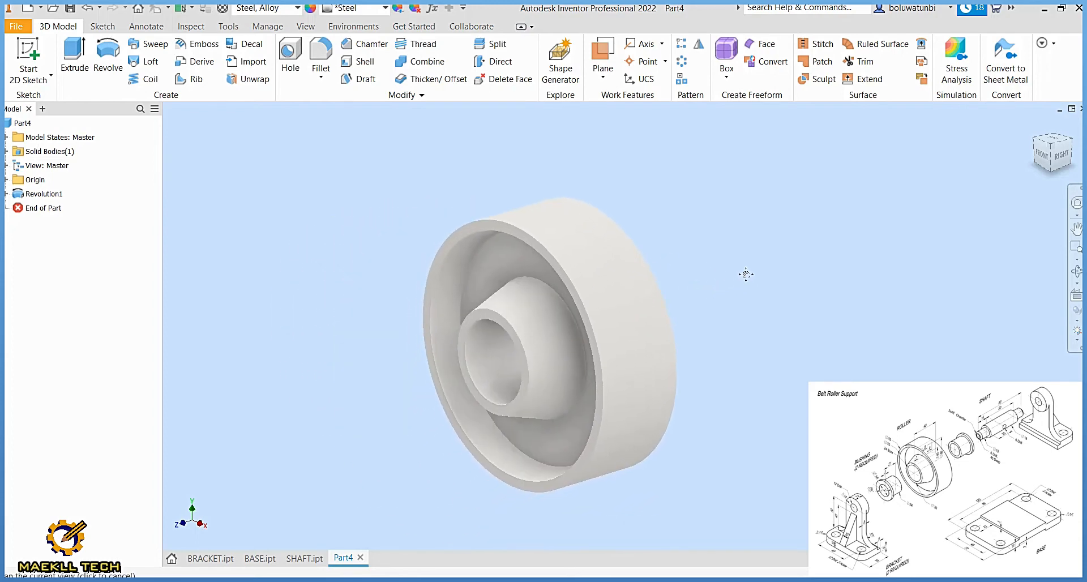
key(ctrl+s)
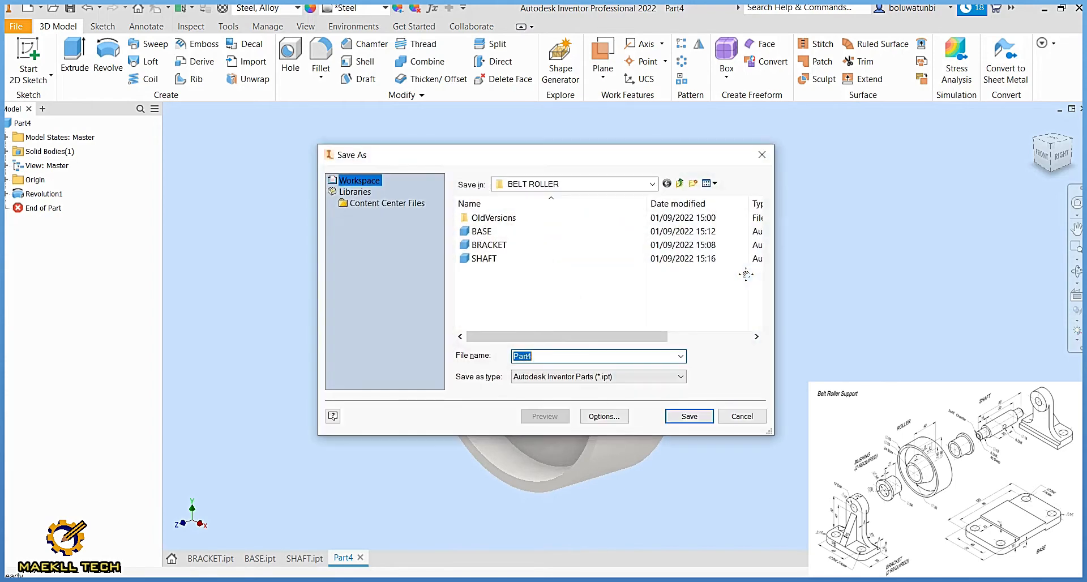
text(ROLLER)
key(Return)
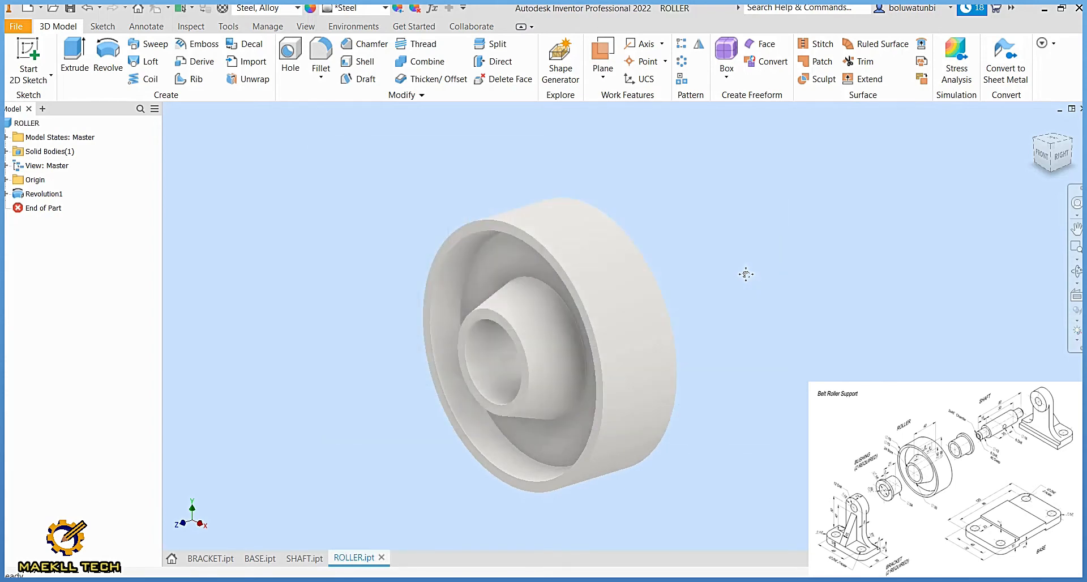
Step: Create a new part from the metric Standard (mm).ipt template and start a sketch on the YZ plane
key(ctrl+n)
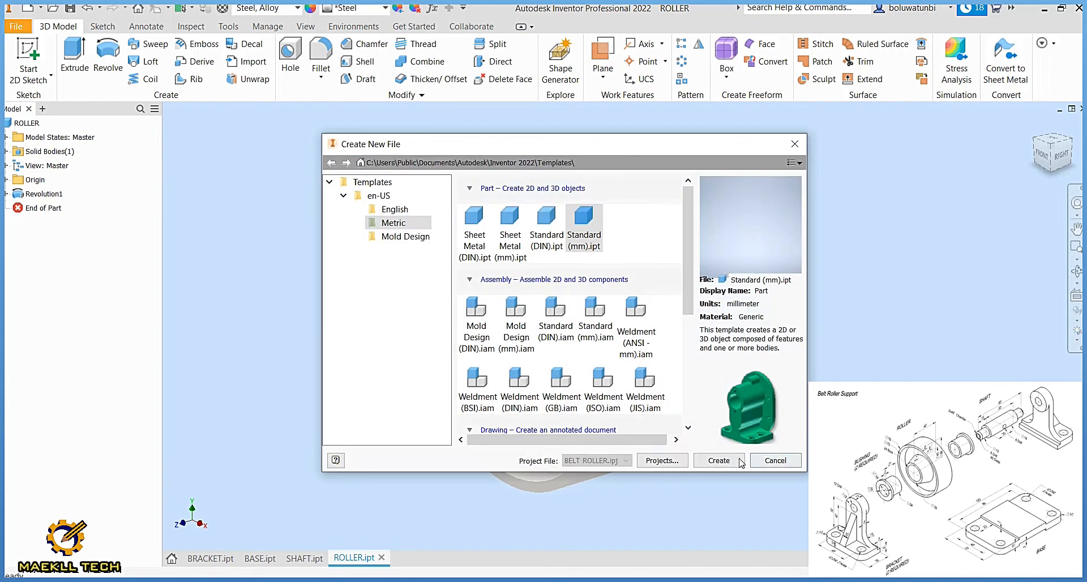
click(719, 460)
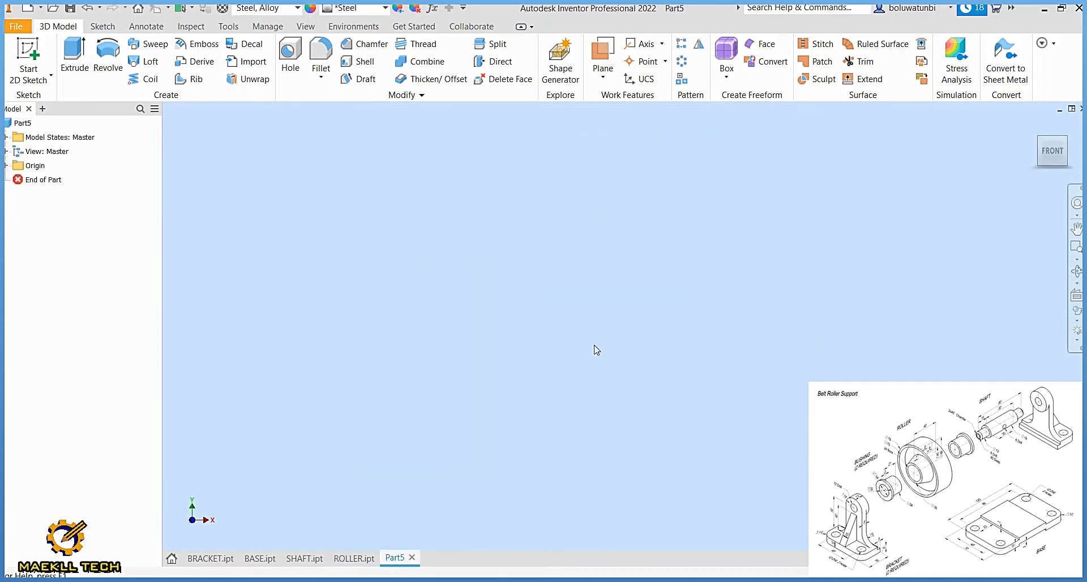
click(28, 57)
click(574, 244)
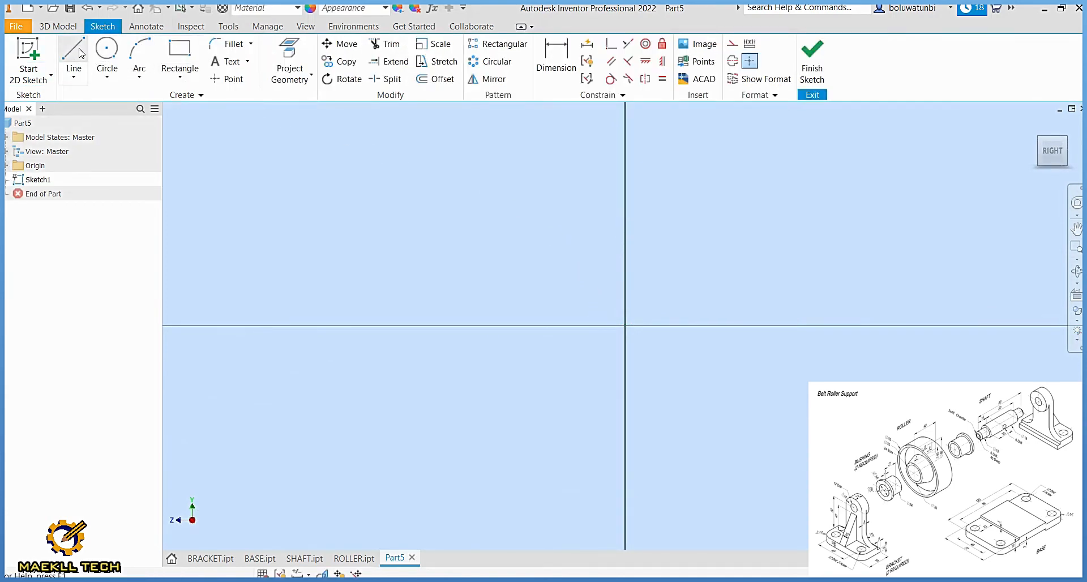
Step: Sketch a rectangle 72 mm wide and 10 mm high
click(179, 57)
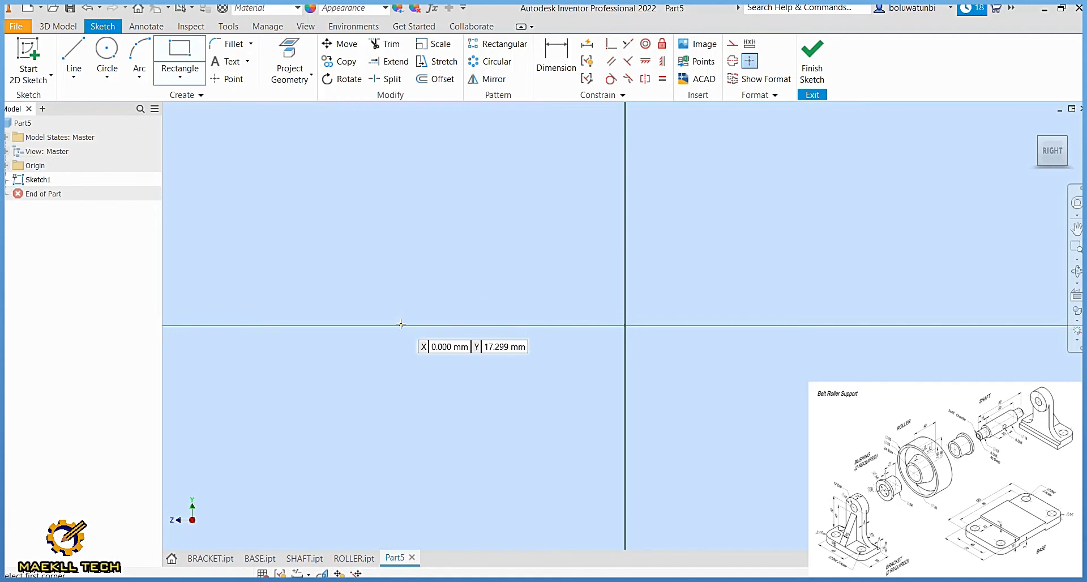
click(377, 278)
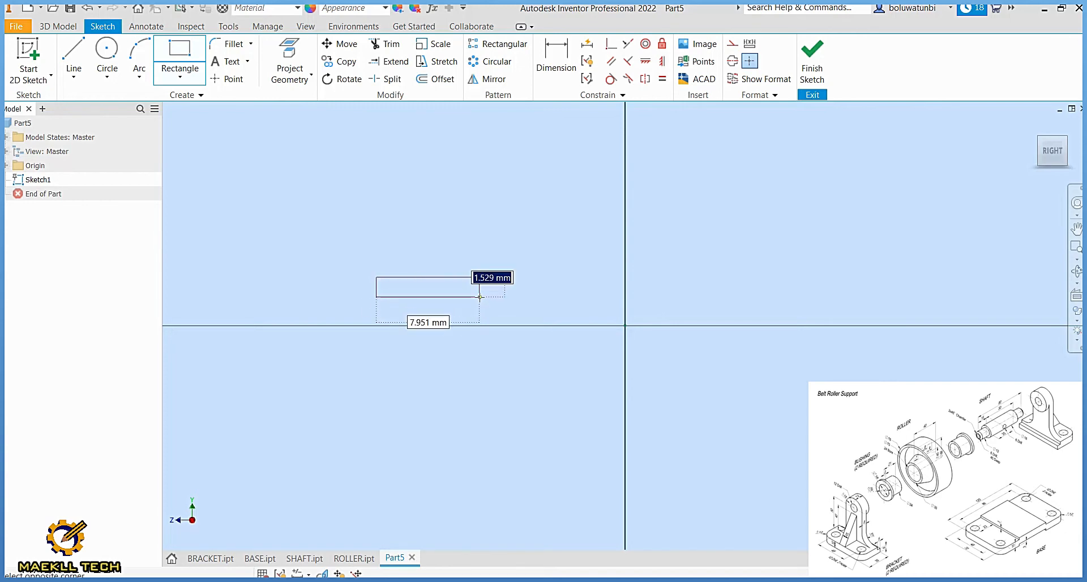
text(10)
key(Tab)
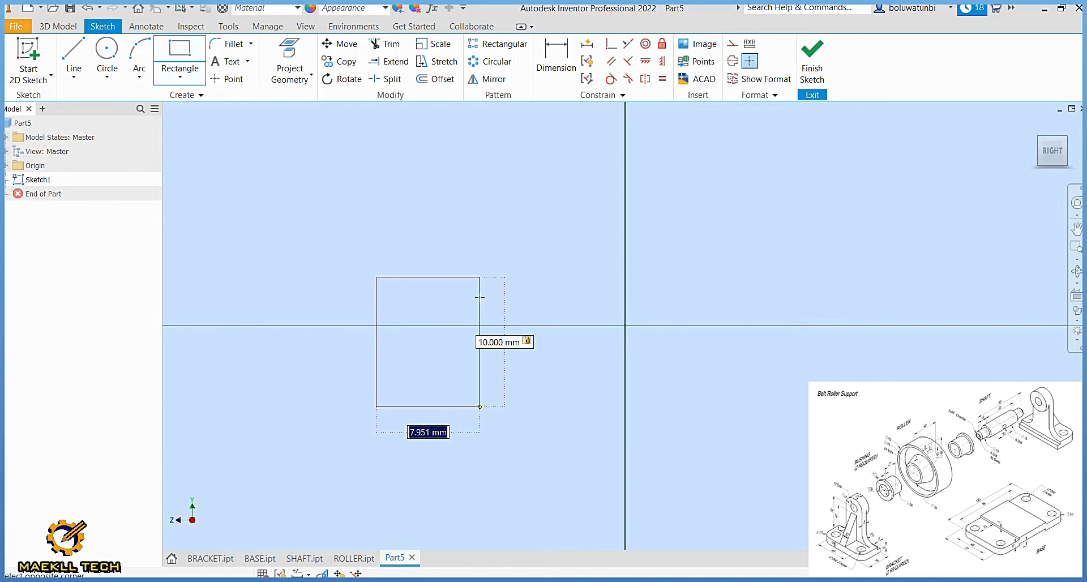
text(72)
key(Return)
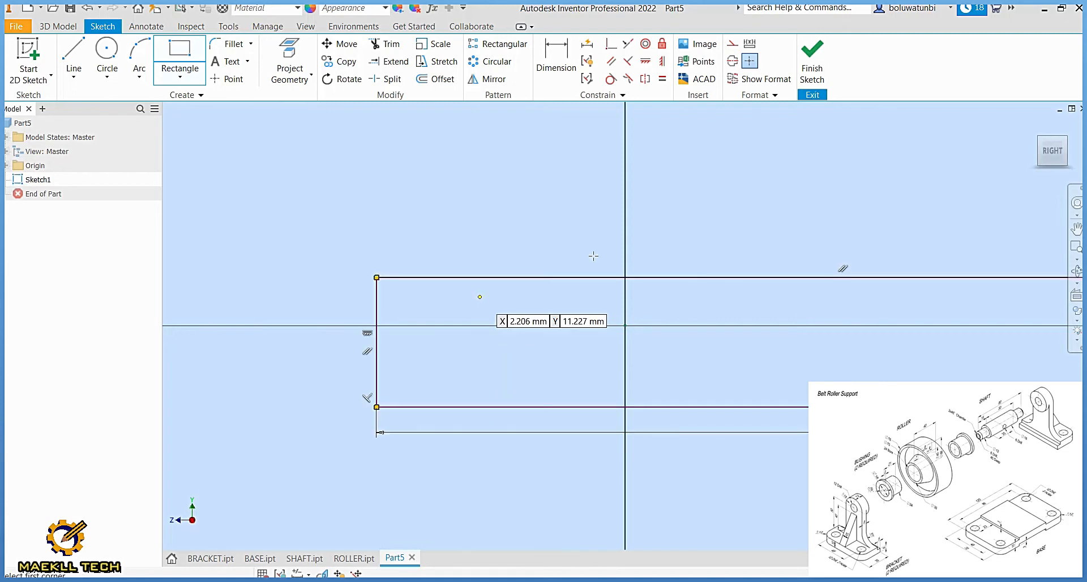
Step: Constrain the midpoint of the rectangle's bottom edge coincident with the sketch origin
click(1050, 153)
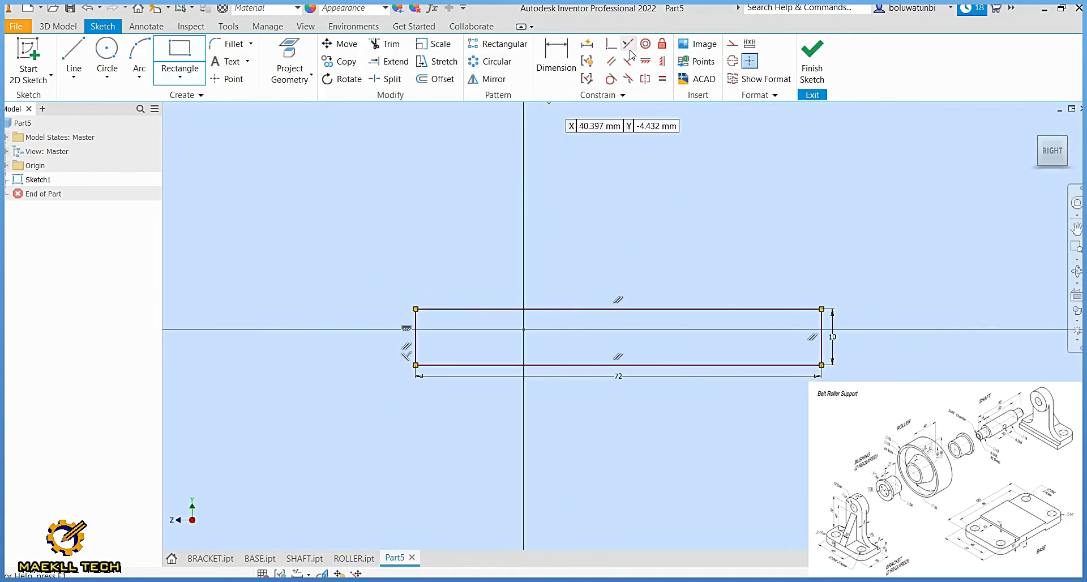
click(612, 43)
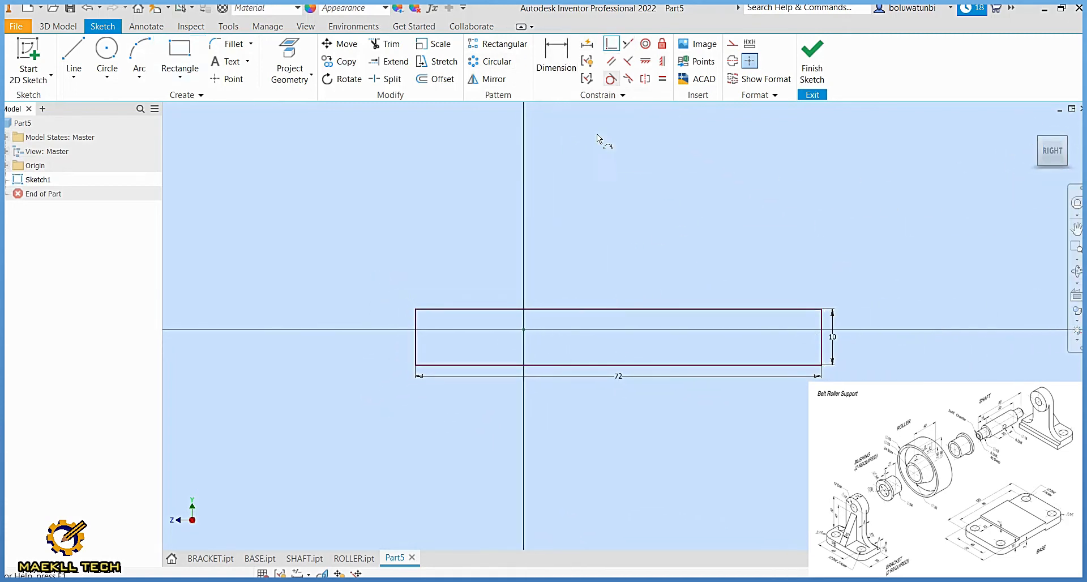
click(618, 365)
click(524, 330)
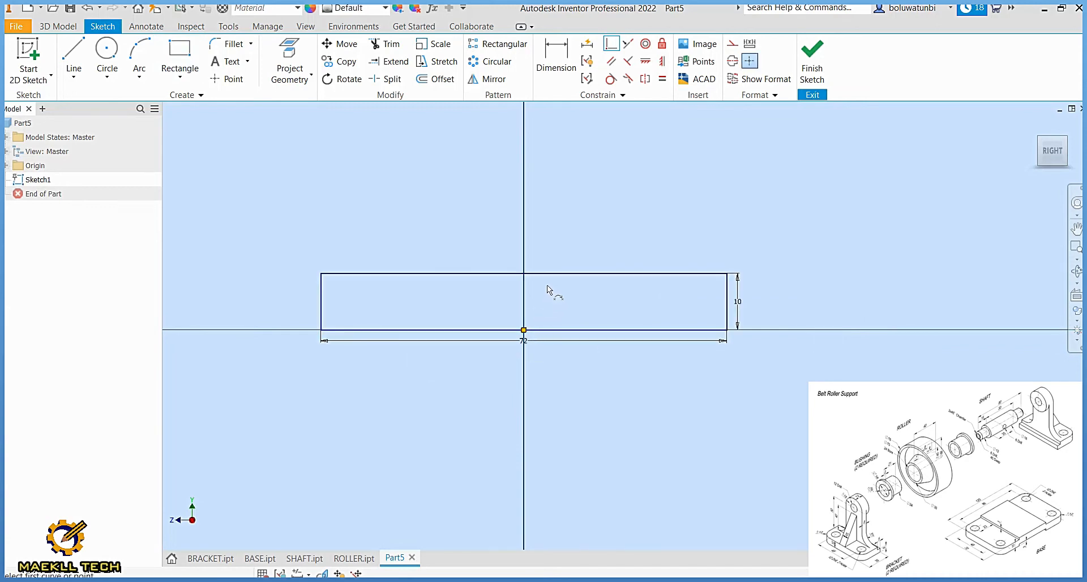
Step: Sketch two concentric circles of 30 mm and 12 mm diameter on the vertical axis above the rectangle
click(107, 56)
scroll(529, 267, down, 3)
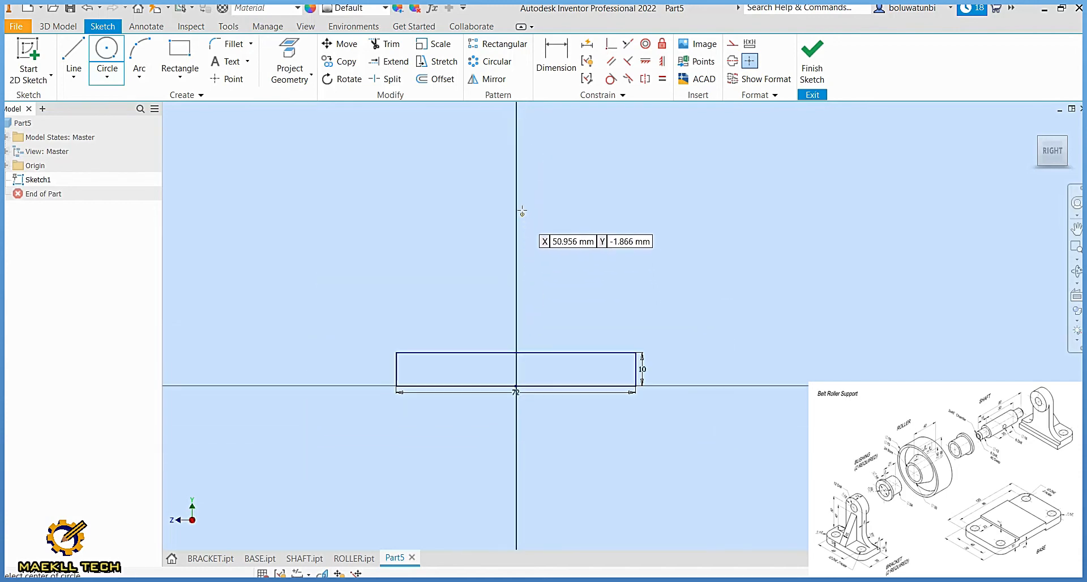
click(515, 185)
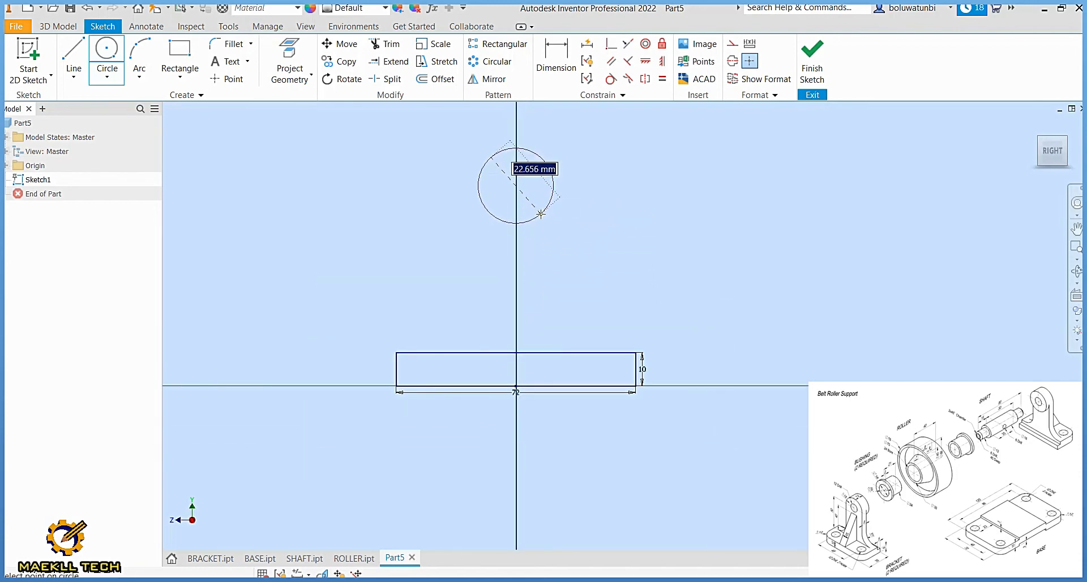
text(30)
key(Return)
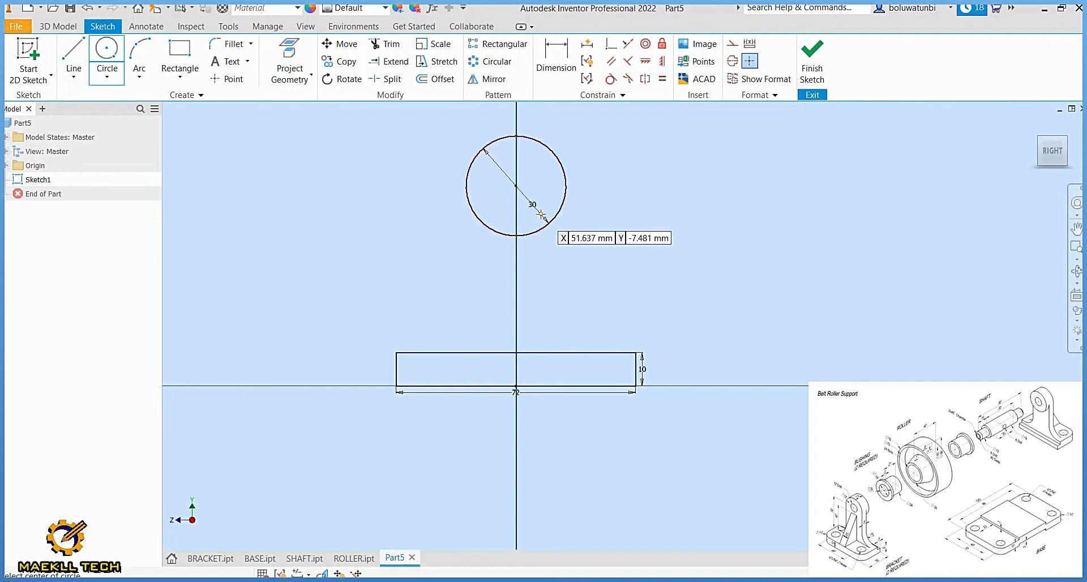
click(515, 186)
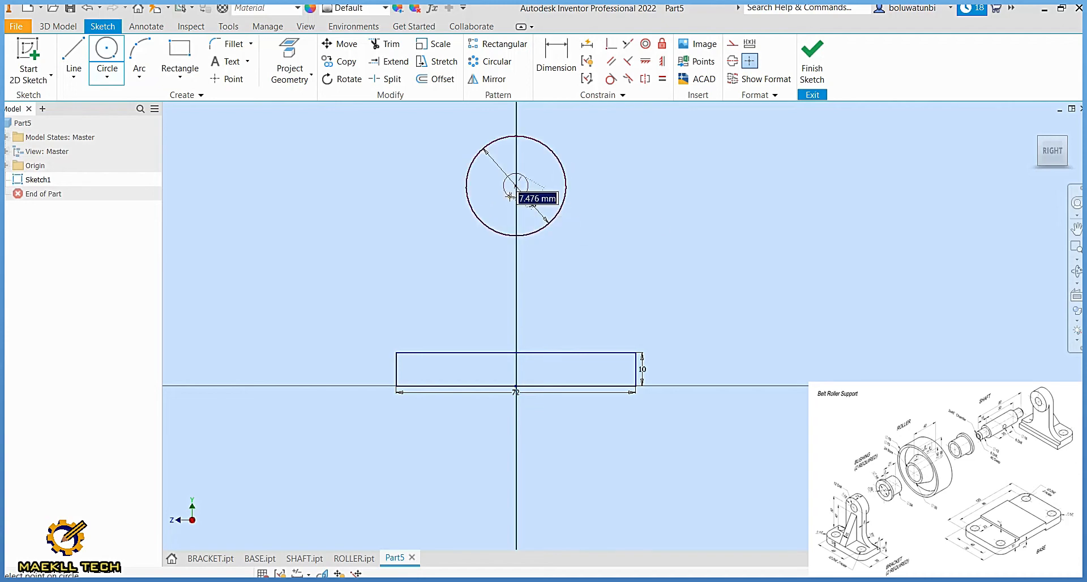
text(12)
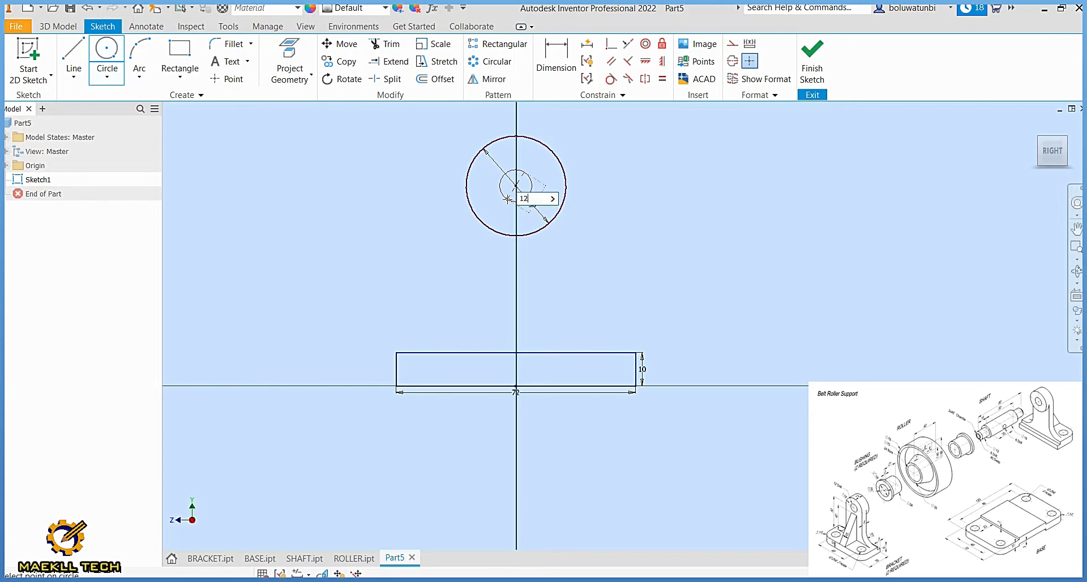
key(Return)
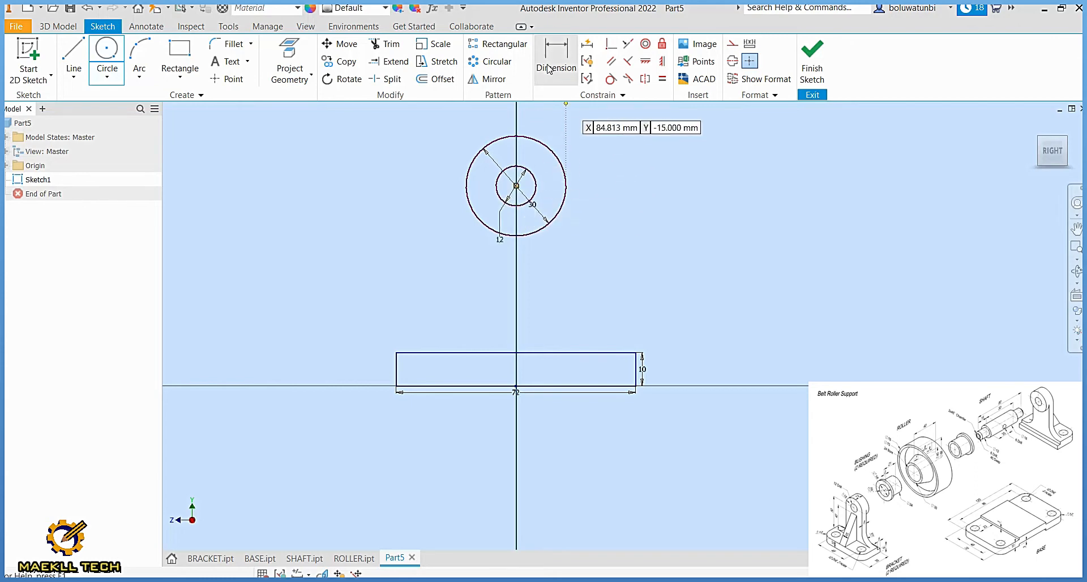
Step: Dimension the vertical distance from the rectangle's top edge to the circles' centre as 50 mm
click(547, 69)
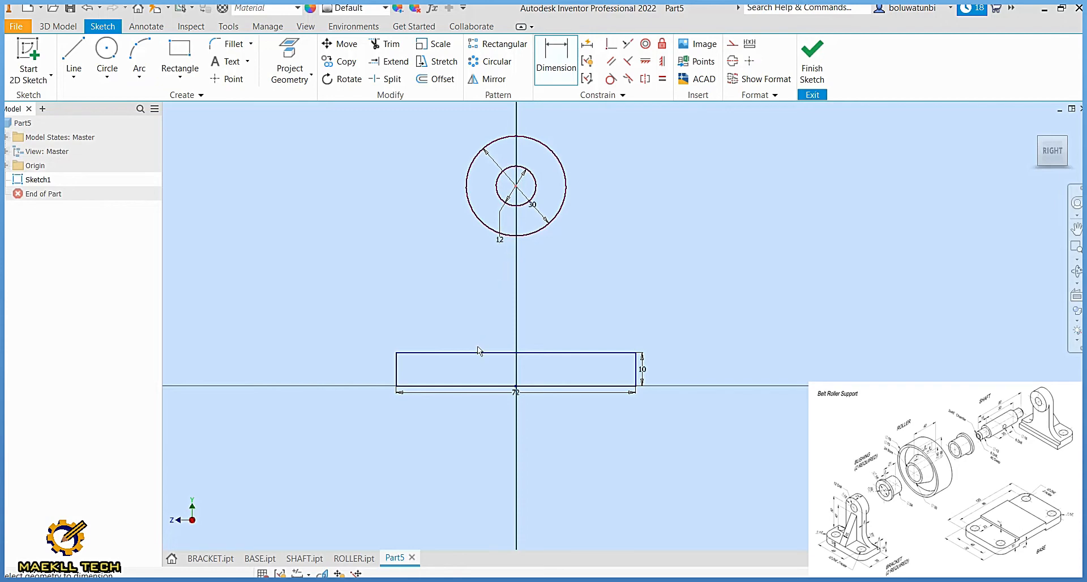
click(477, 352)
click(516, 185)
click(315, 271)
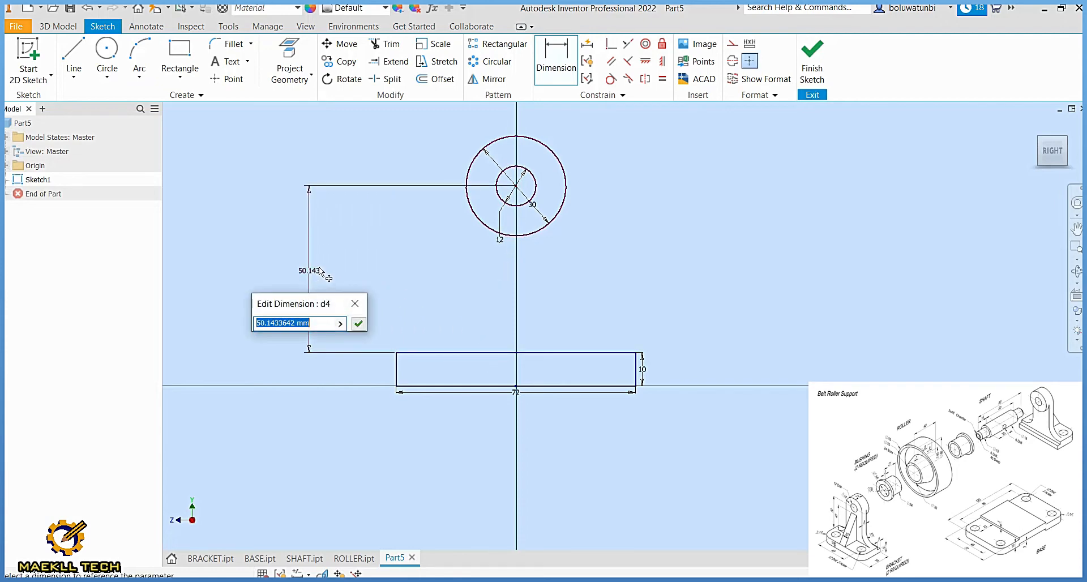
text(50)
key(Return)
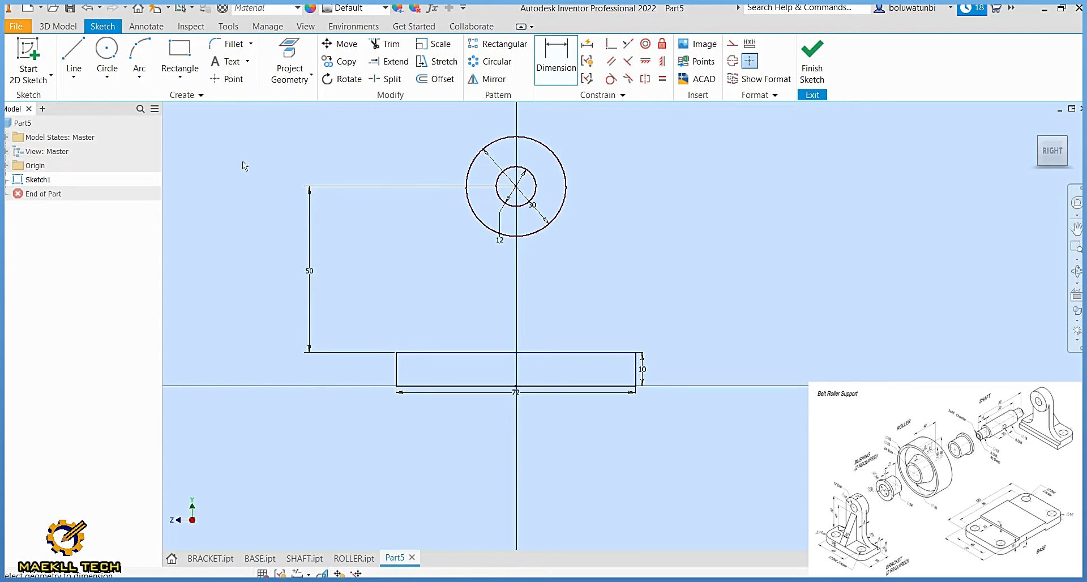
Step: Draw a horizontal line across the full width of the rectangle and dimension it 6 mm above the bottom edge
click(73, 59)
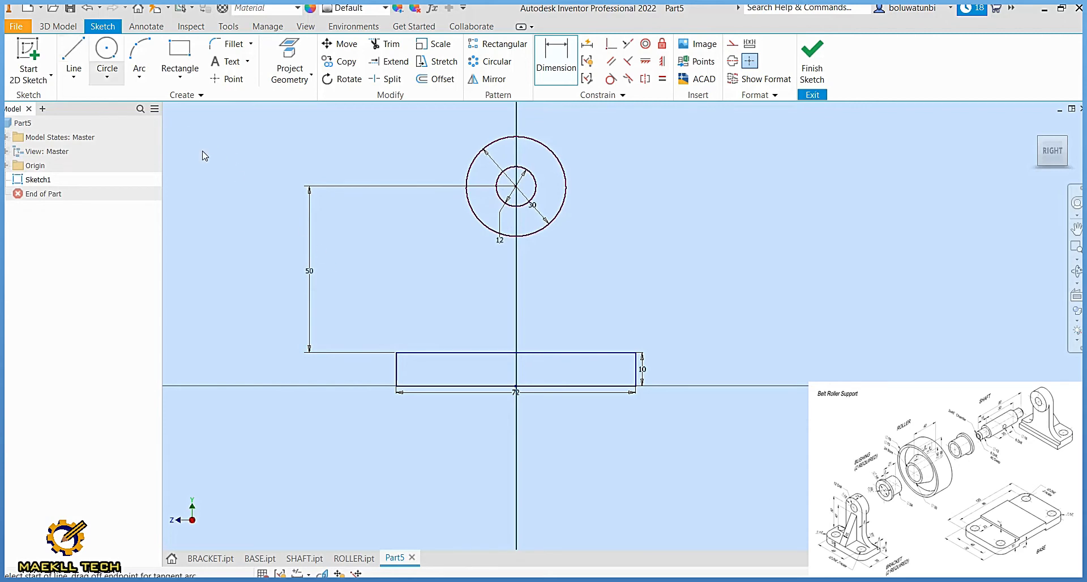
click(396, 363)
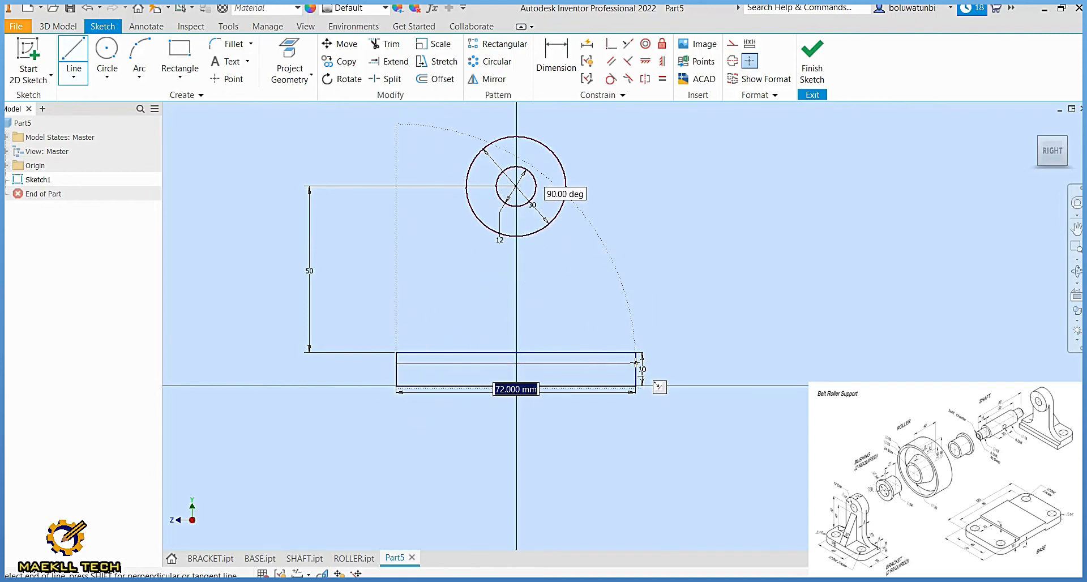
click(635, 362)
click(556, 74)
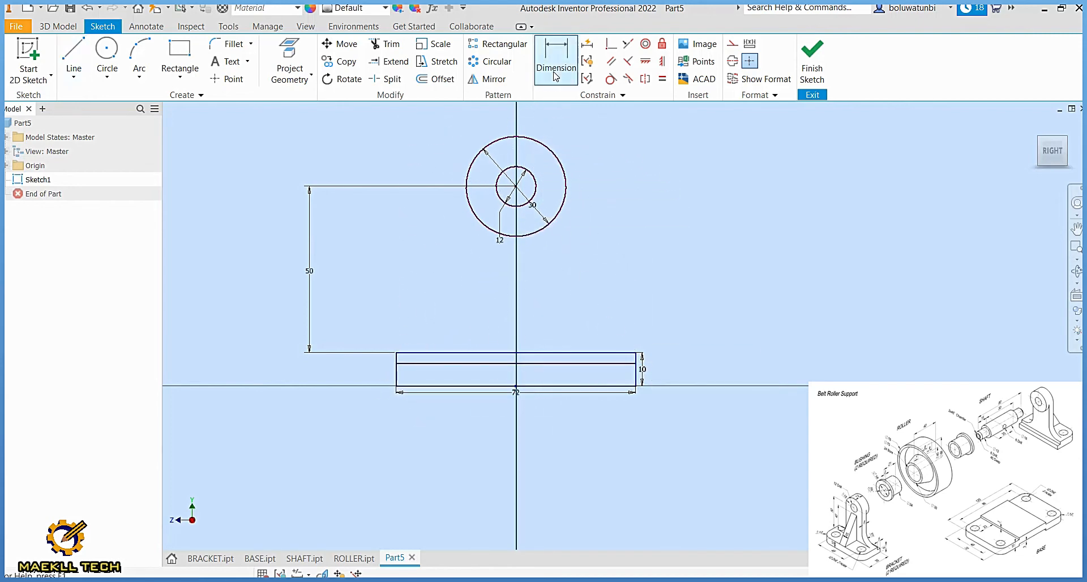
click(556, 73)
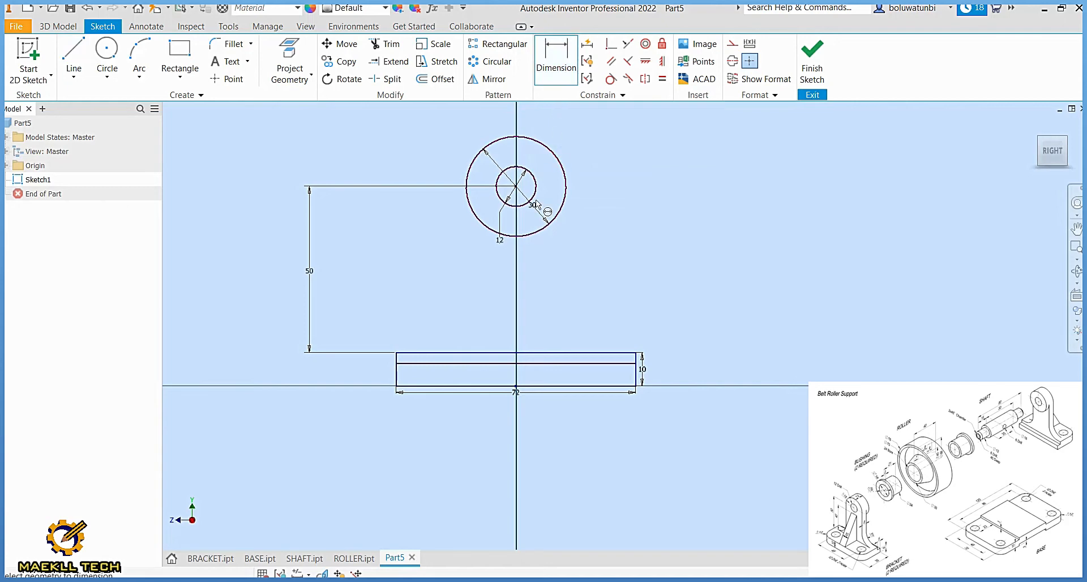
click(417, 364)
click(416, 386)
click(374, 379)
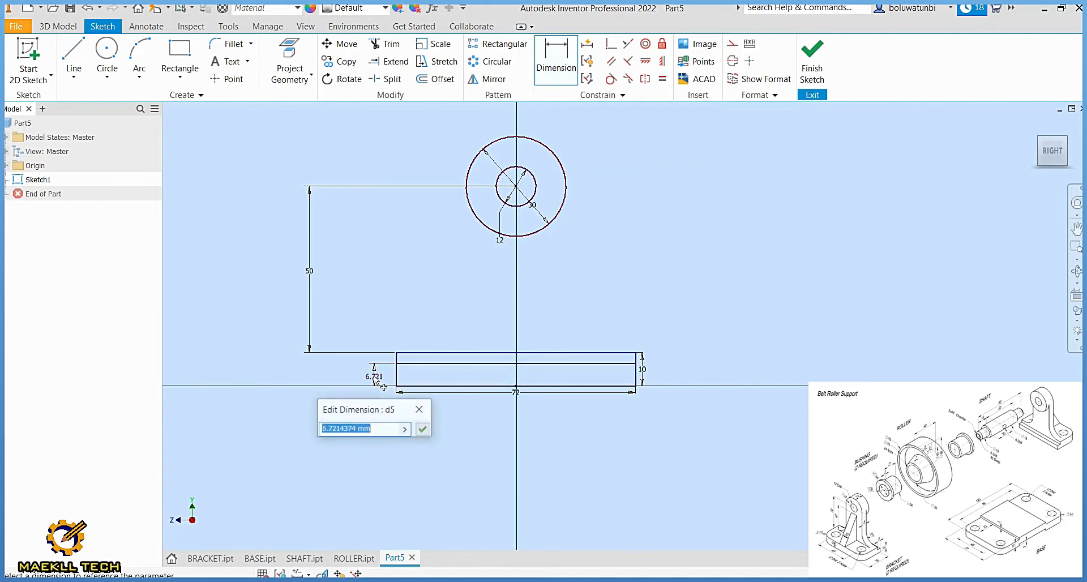
text(6)
key(Return)
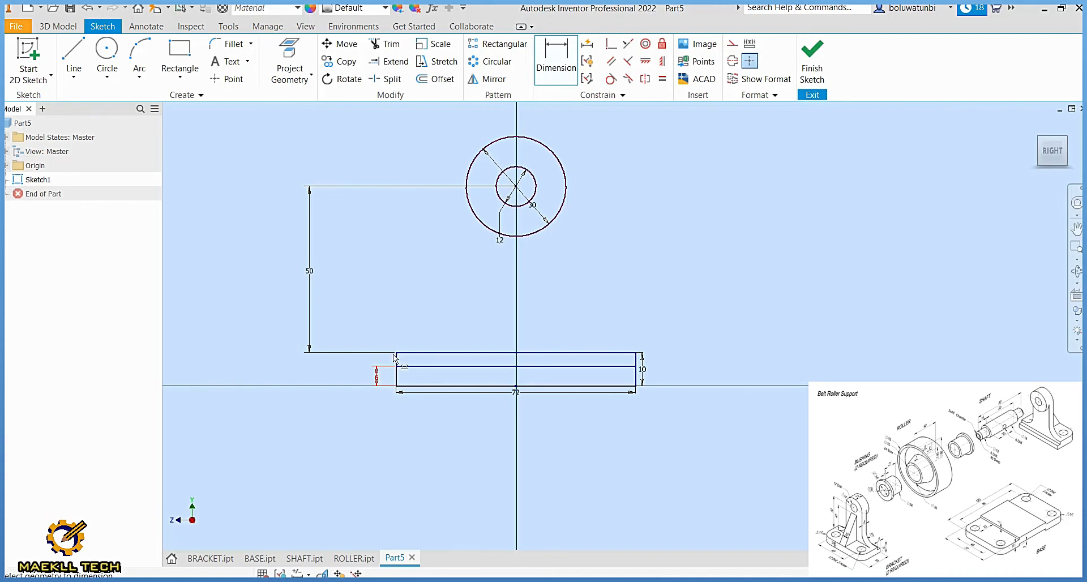
Step: Draw two vertical lines from the left and right sides of the 30 mm circle down to the rectangle's top edge
click(85, 53)
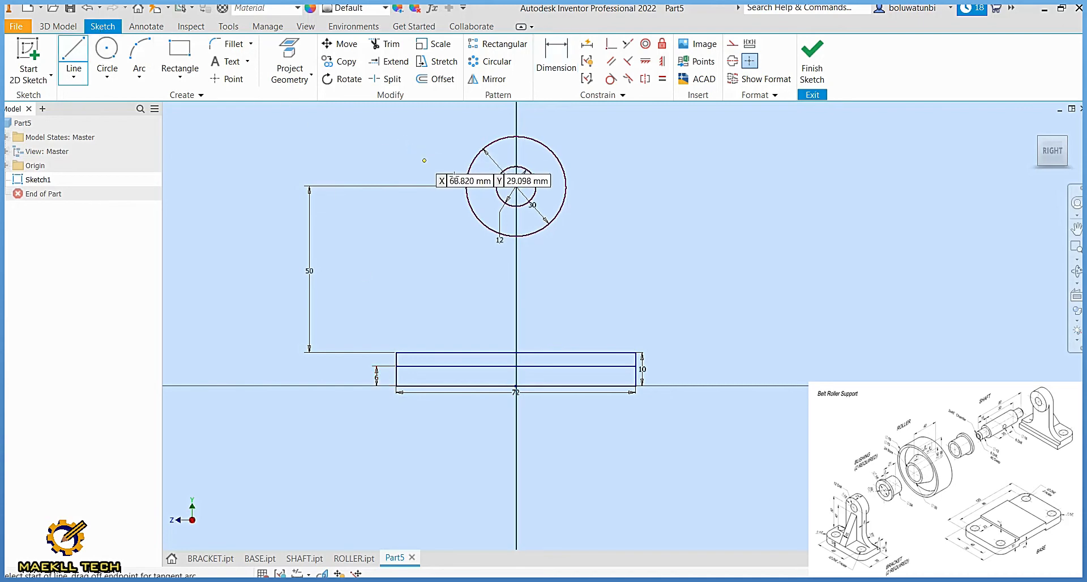
click(466, 185)
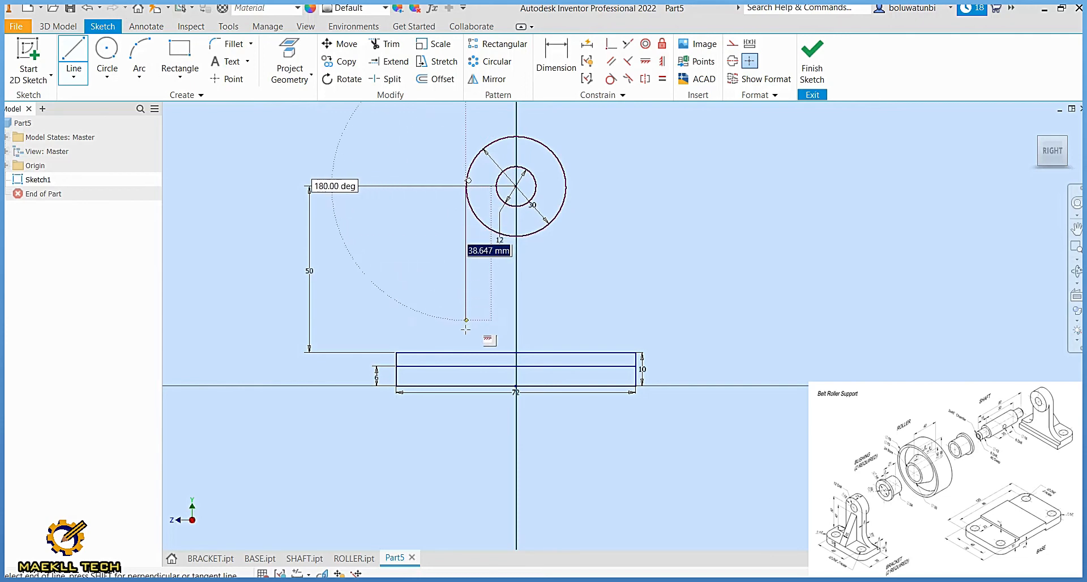
double_click(466, 352)
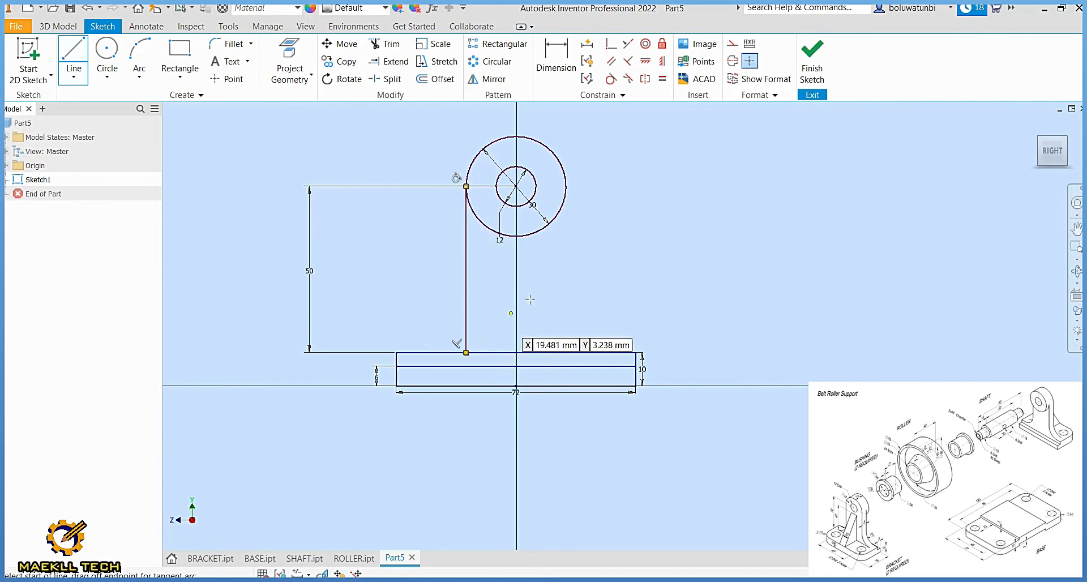
click(566, 187)
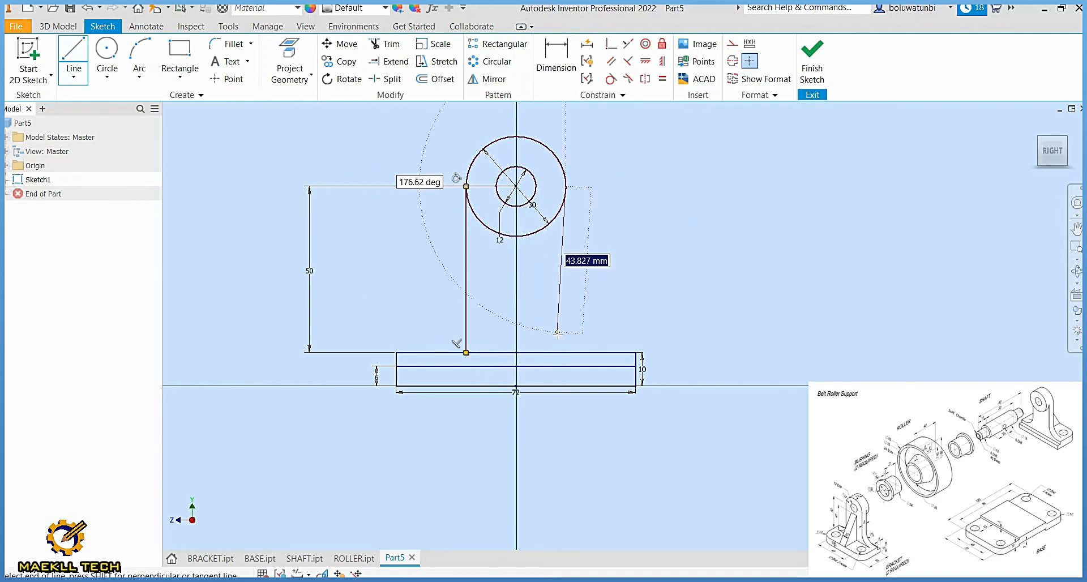
key(Escape)
double_click(565, 352)
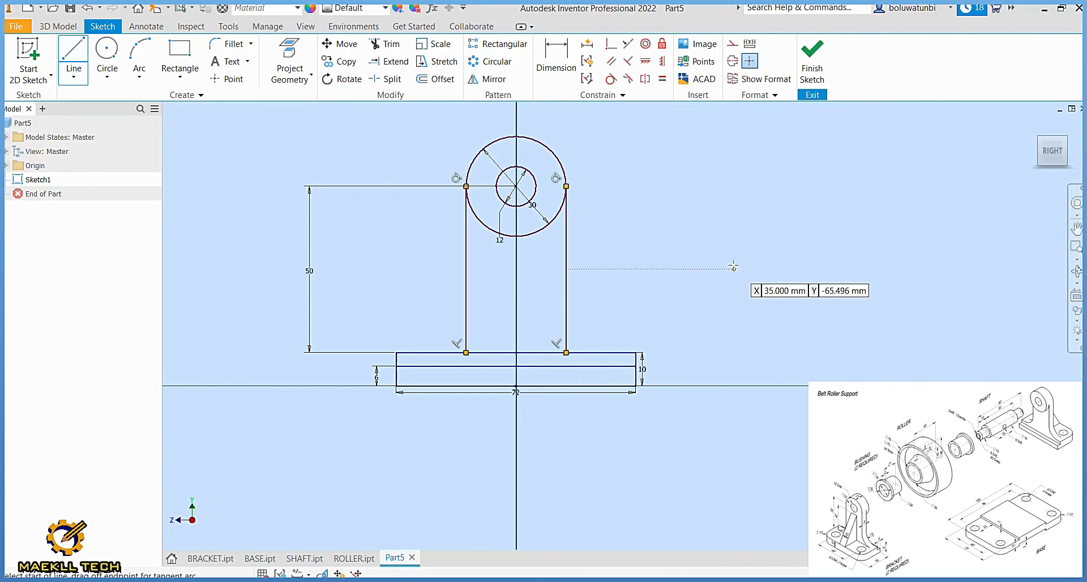
Step: Finish the sketch and extrude the ring between the two circles 13 mm in the flipped direction
click(812, 56)
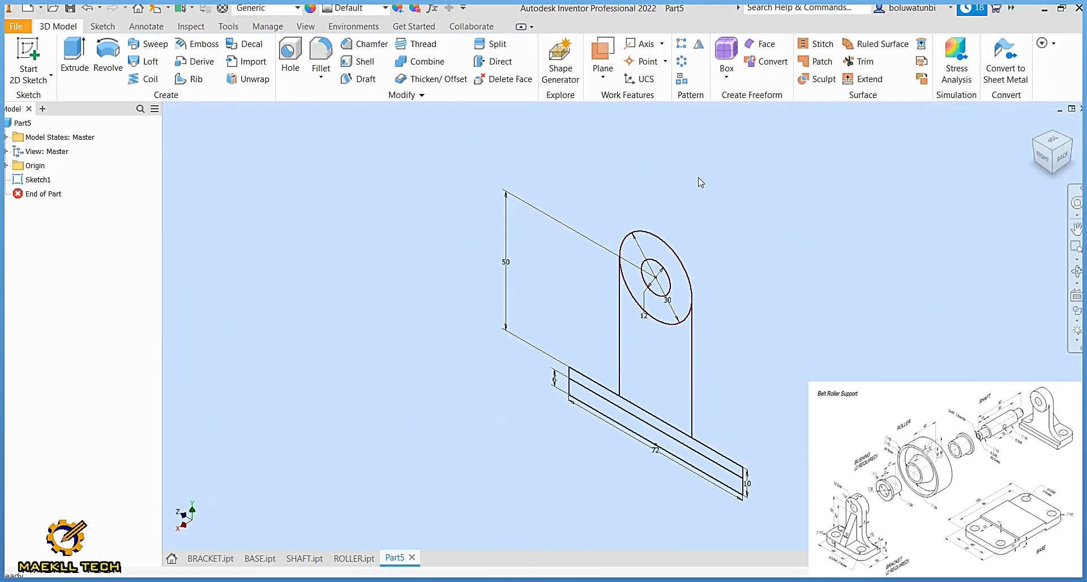
click(80, 62)
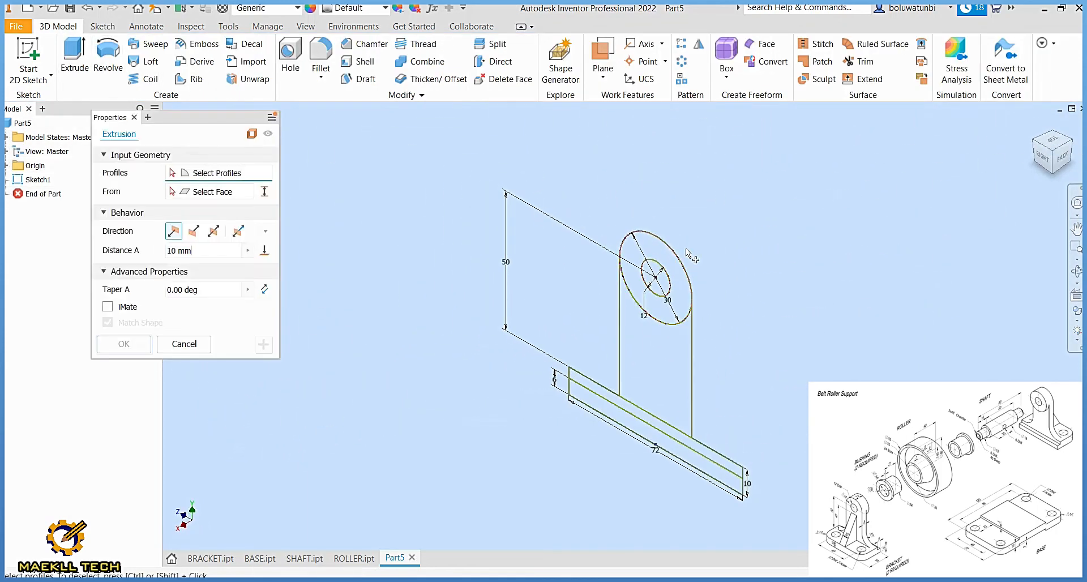
click(680, 272)
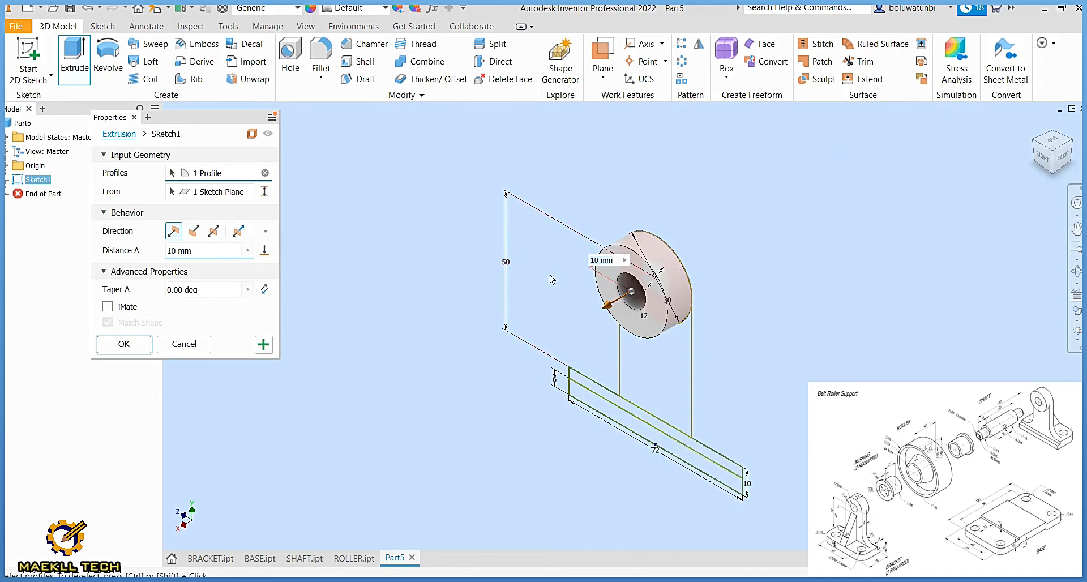
text(13)
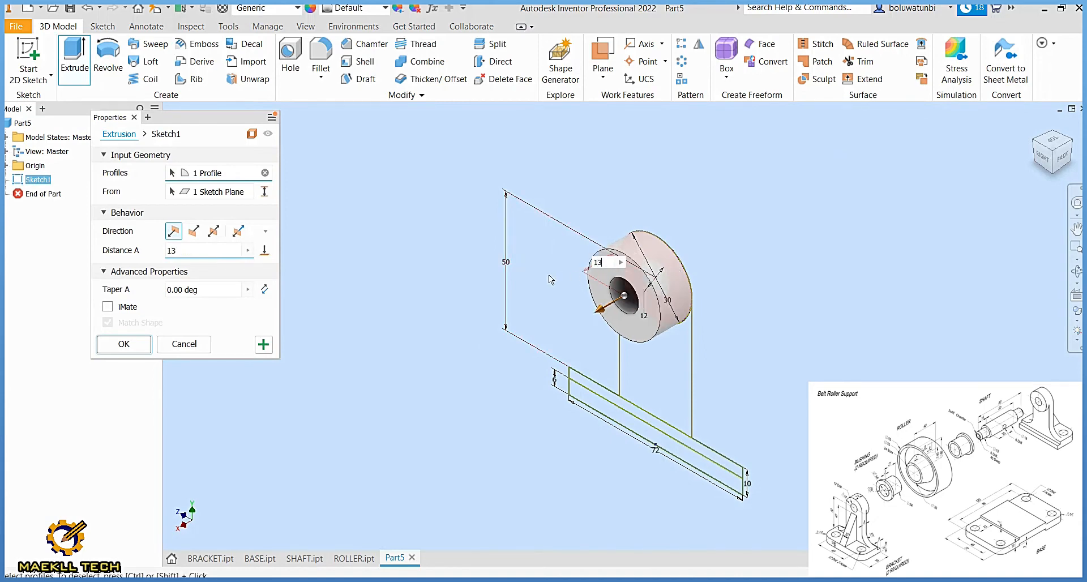
click(193, 231)
click(135, 345)
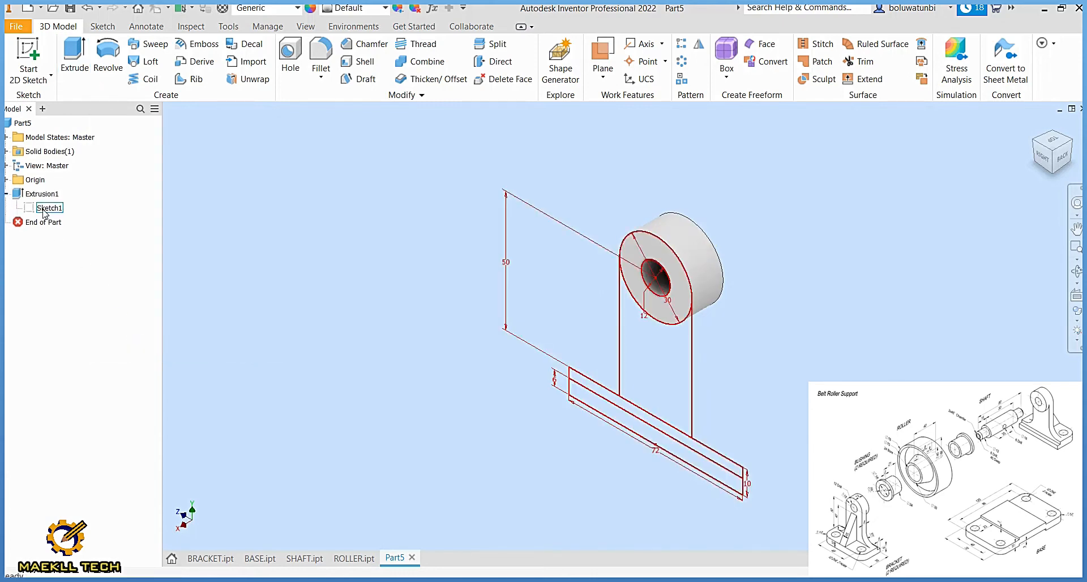
Step: Share the sketch and extrude the upright profile between the ring and the base 8 mm in the flipped direction
right_click(44, 210)
click(77, 270)
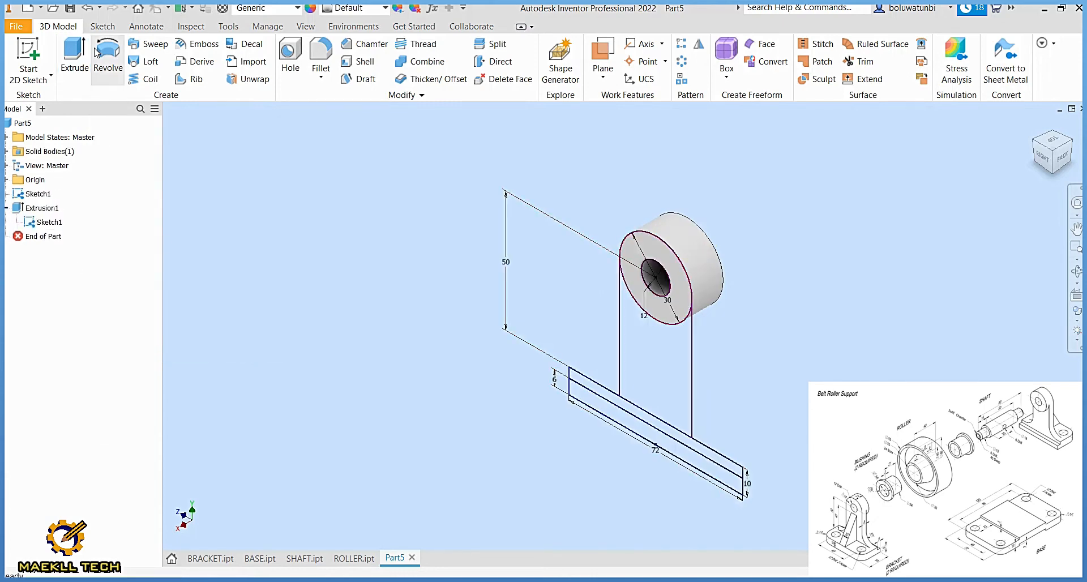
click(73, 59)
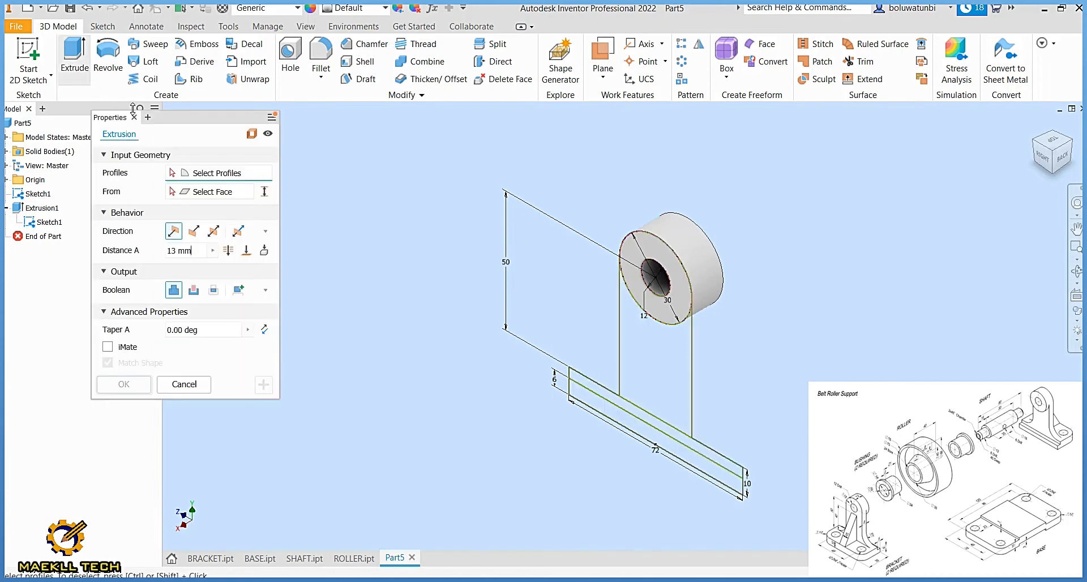
click(661, 369)
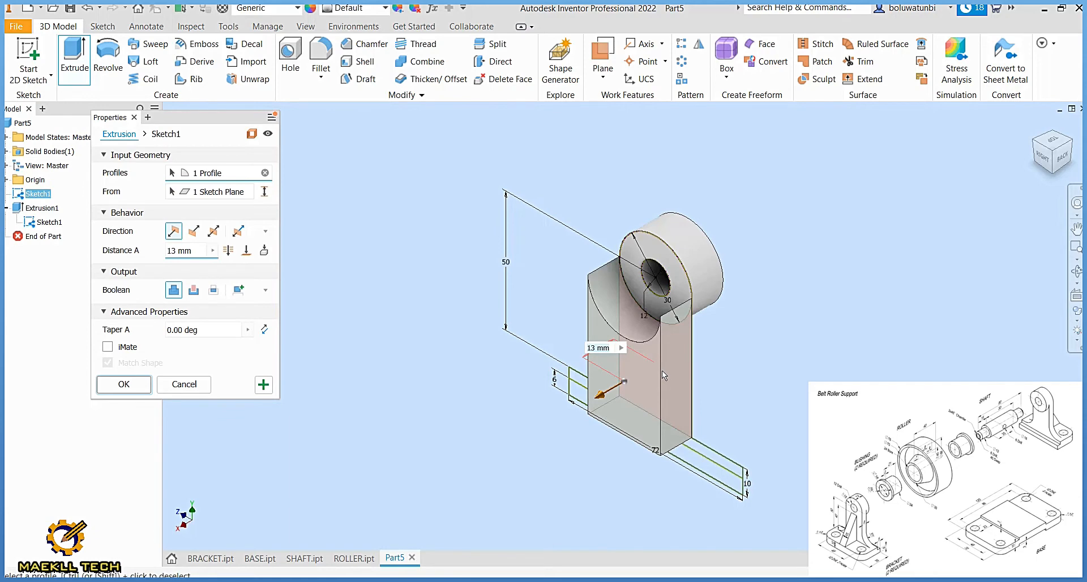
text(8)
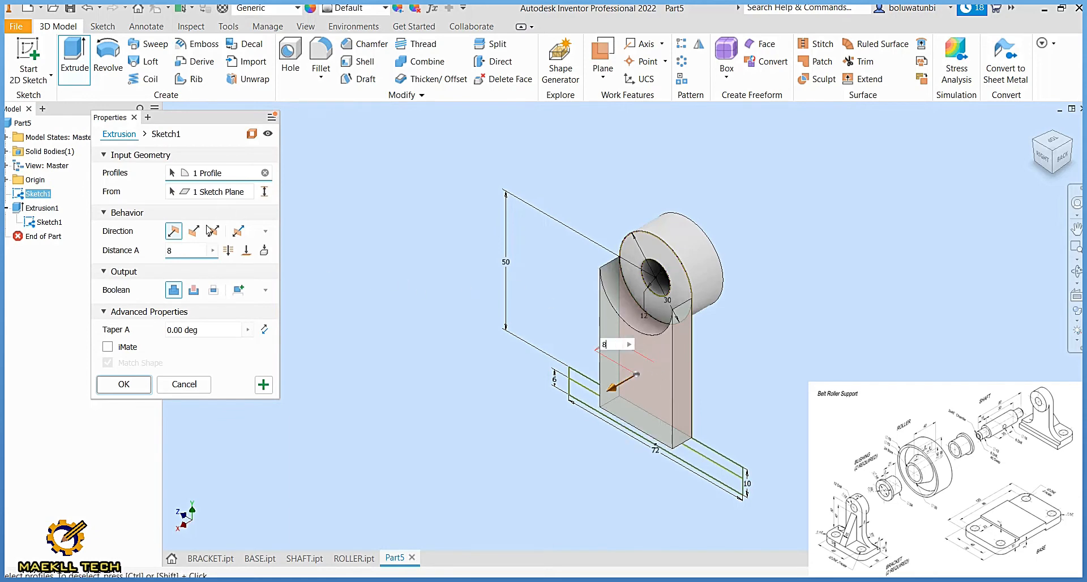
click(193, 231)
click(125, 385)
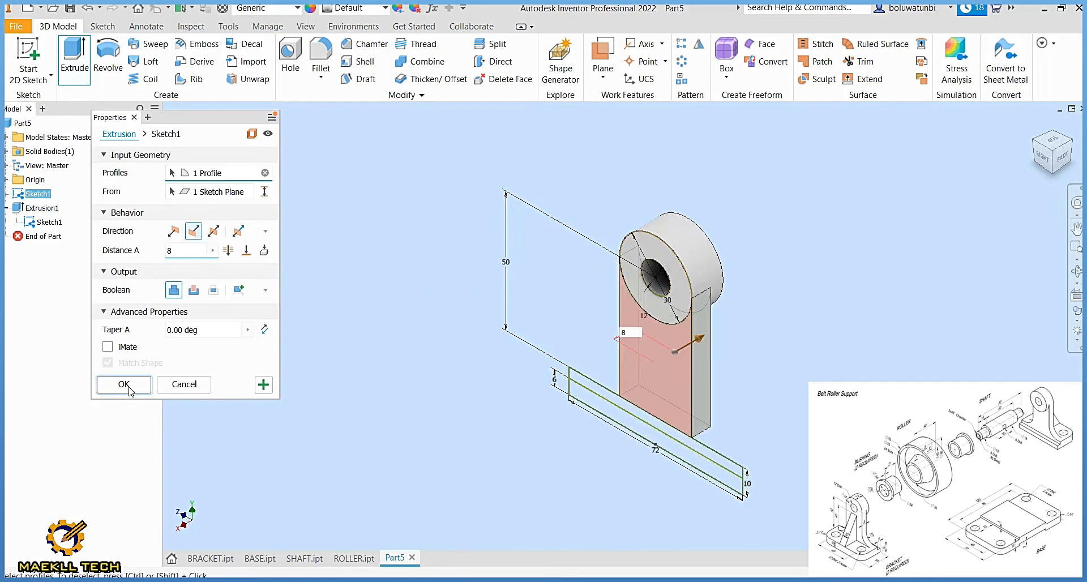
Step: Extrude the upper strip of the base rectangle asymmetrically, 30-8 mm for distance A and 8 mm for distance B
click(72, 61)
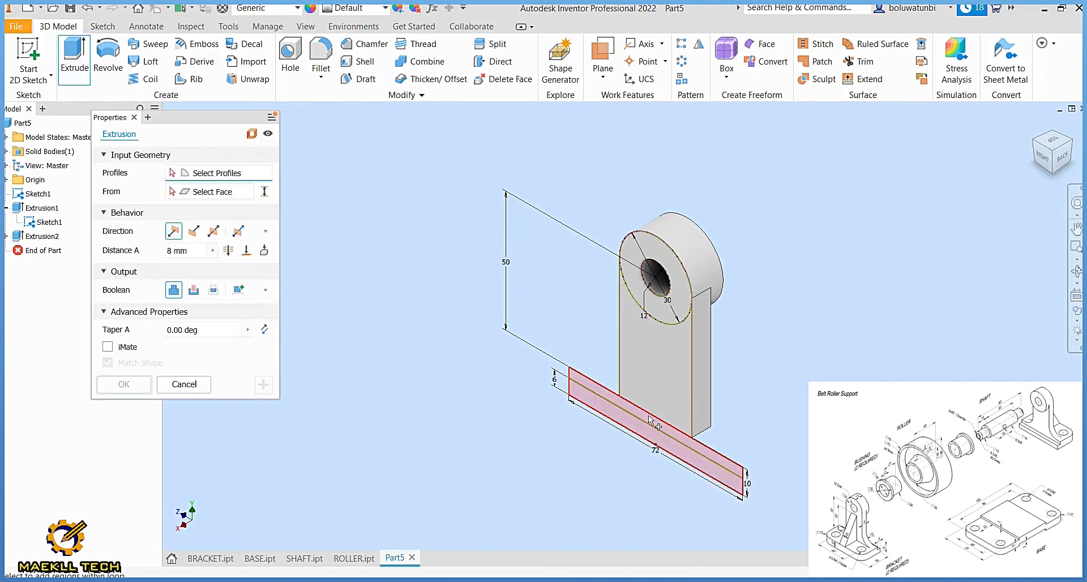
scroll(646, 420, up, 5)
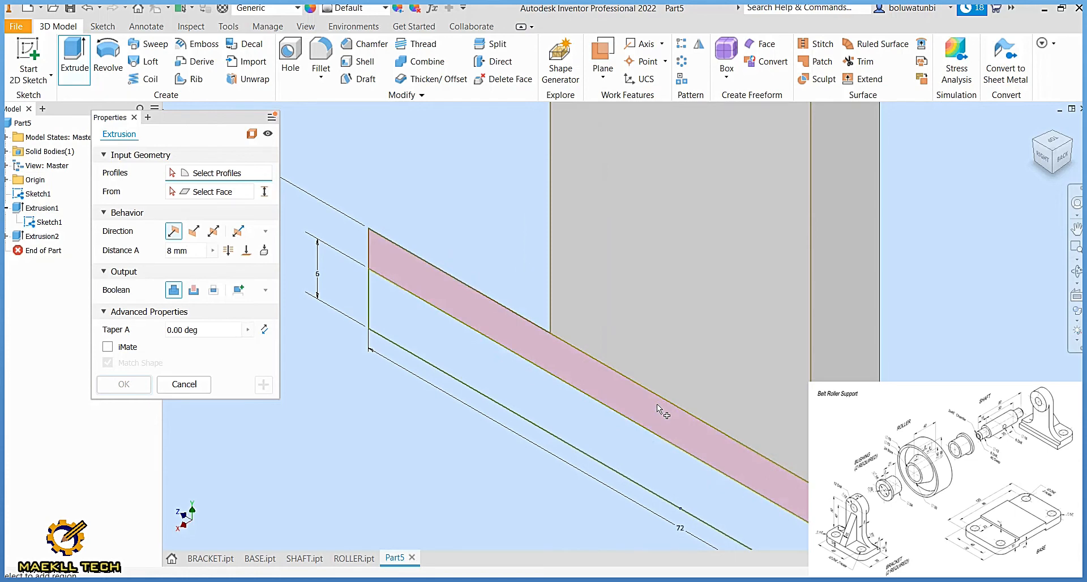
click(657, 403)
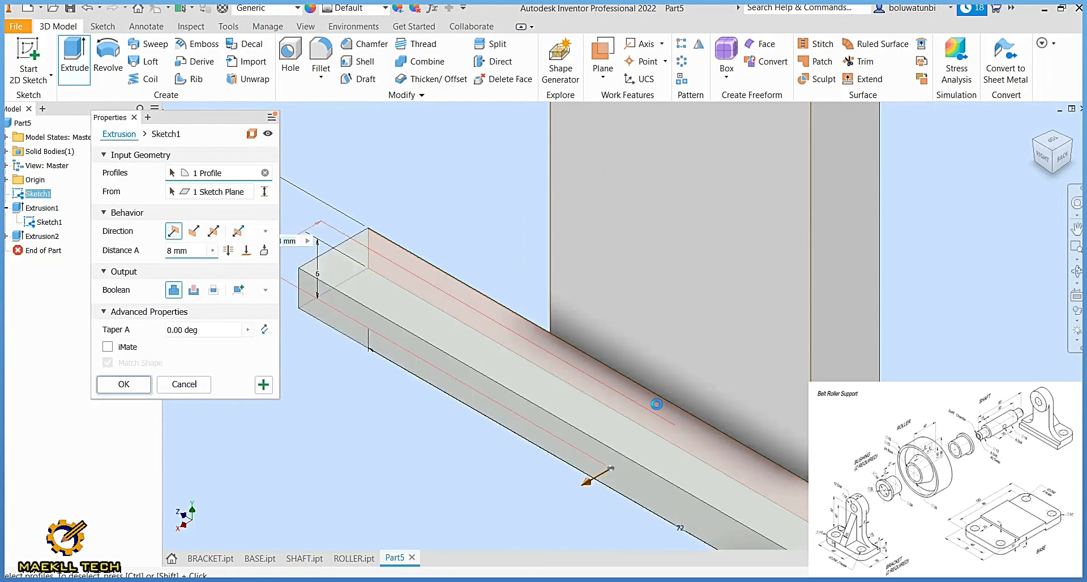
click(238, 231)
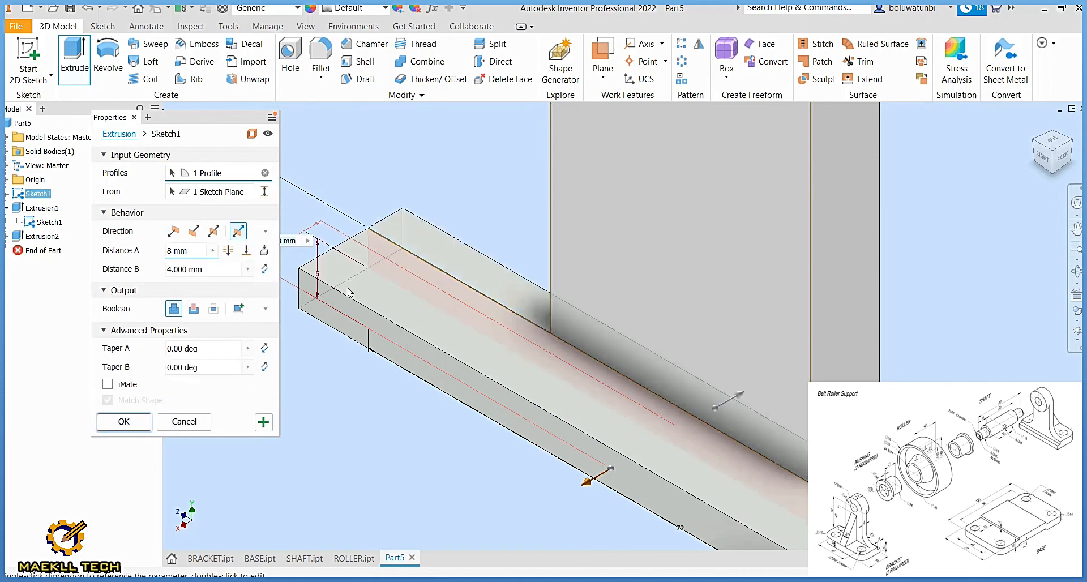
scroll(440, 341, down, 5)
middle_drag(348, 456, 465, 306)
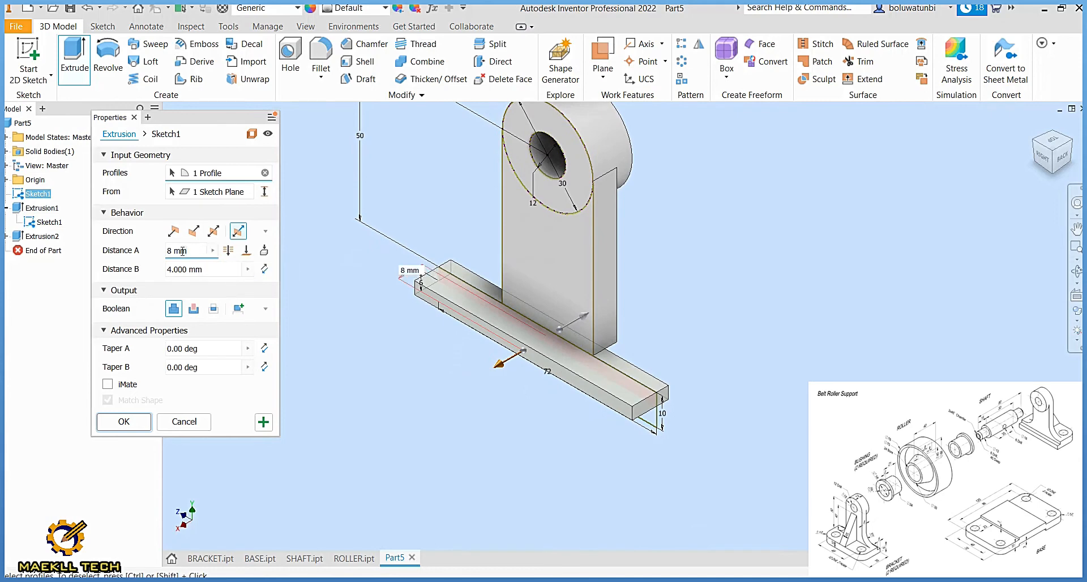
click(217, 272)
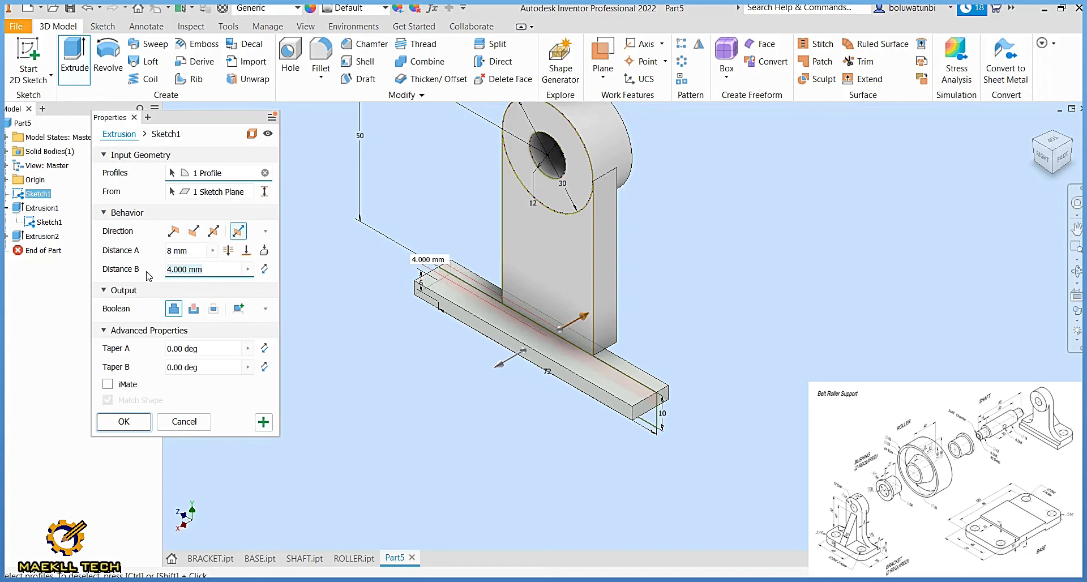
text(8)
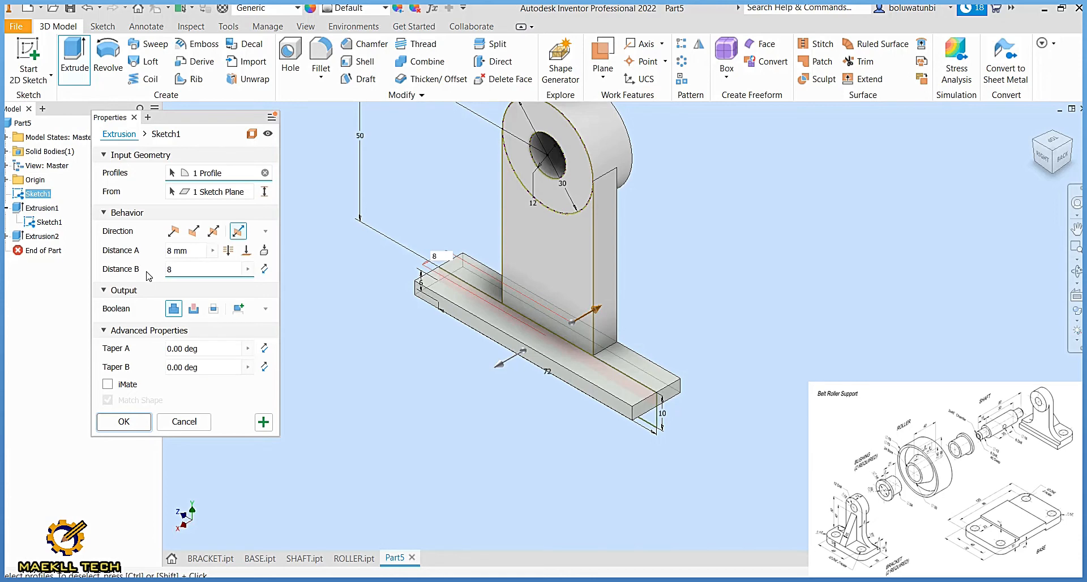
click(196, 251)
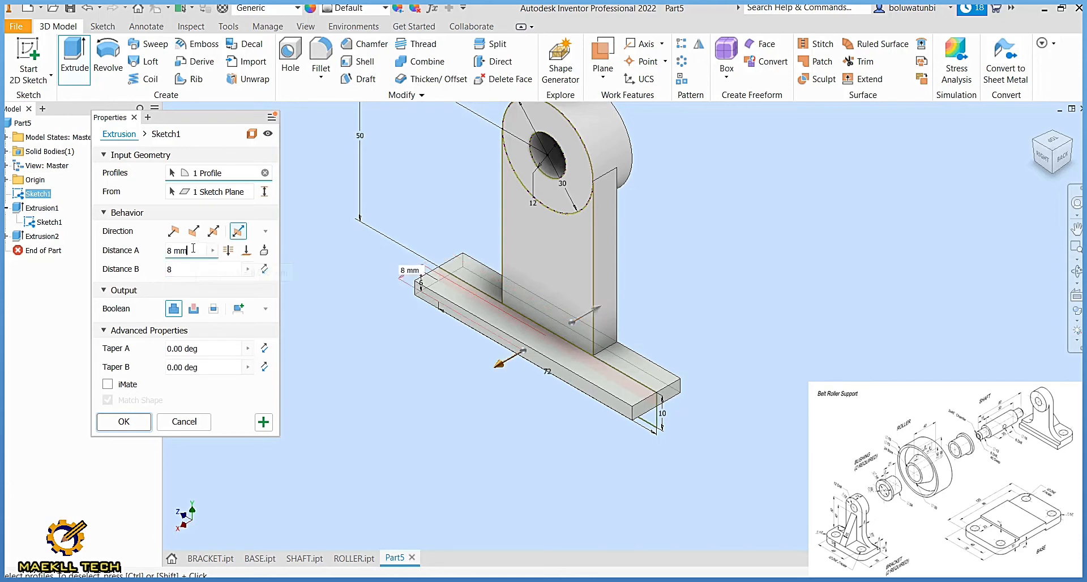
text(30-8)
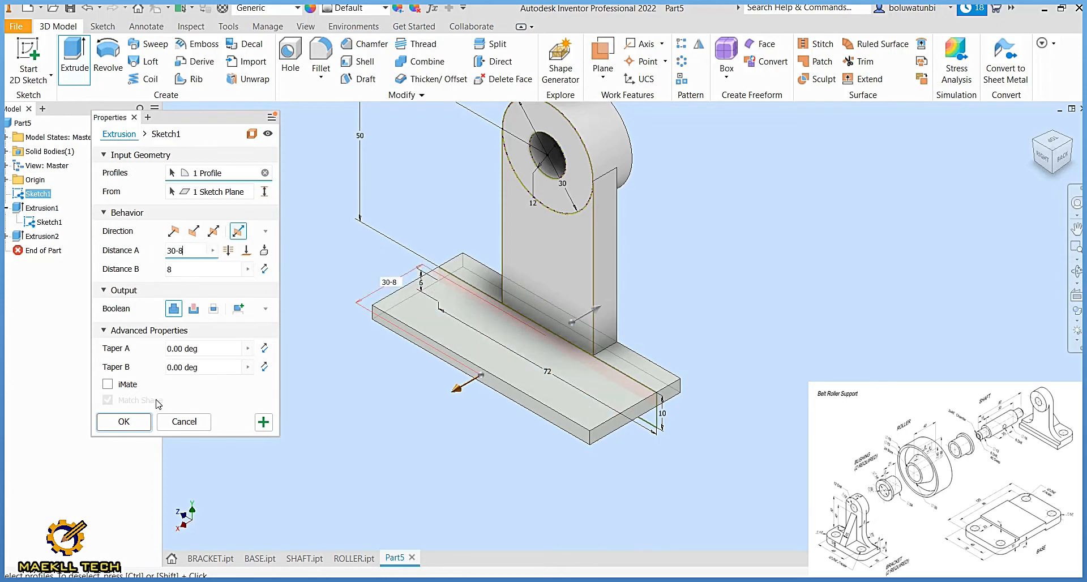
click(123, 421)
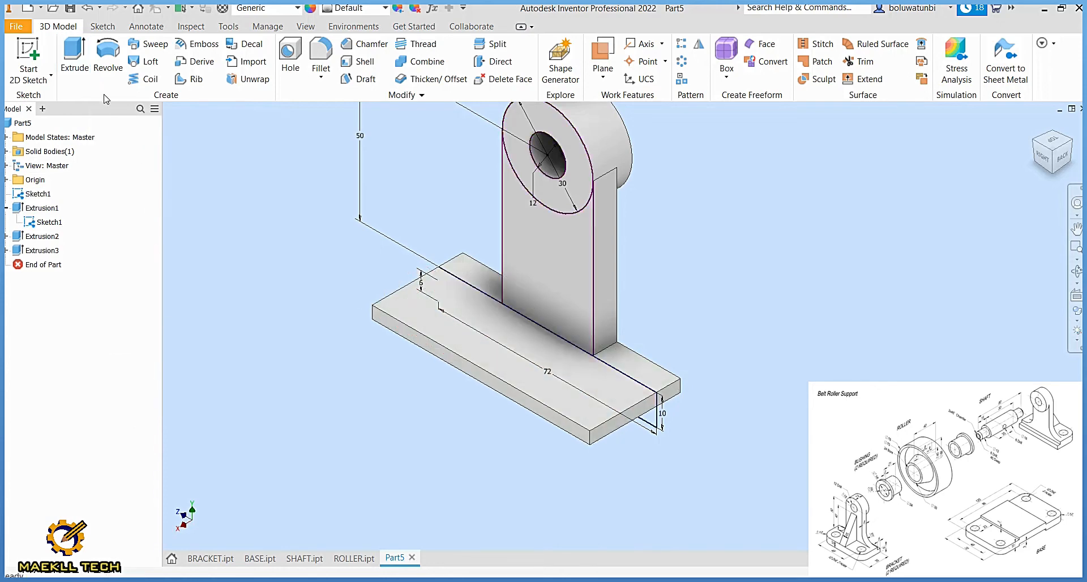
Step: Extrude the lower strip of the base rectangle asymmetrically, keeping 30 mm - 8 mm as distance A and setting distance B to 13 mm
key(e)
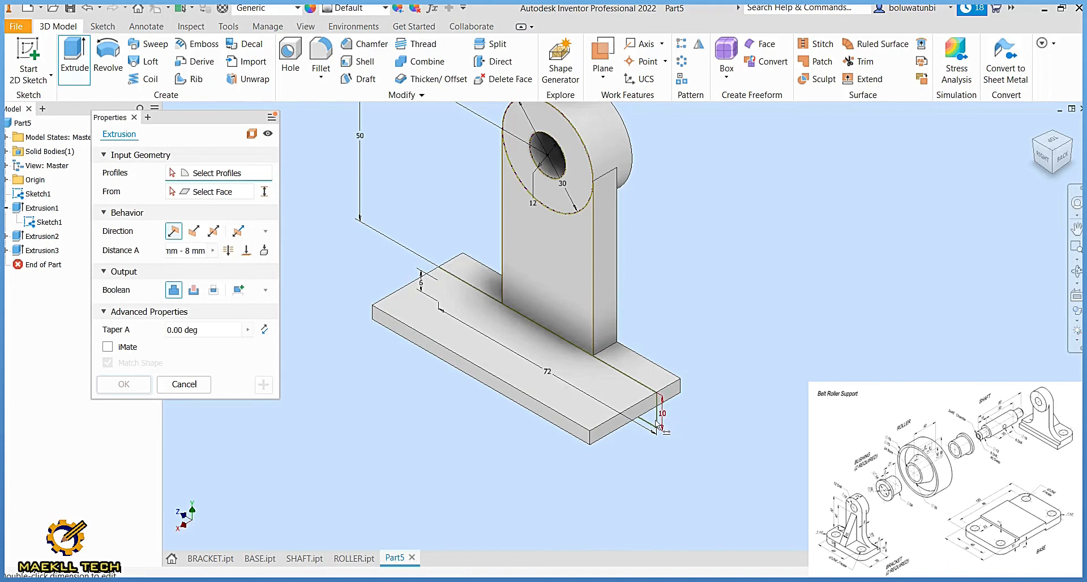
scroll(645, 430, down, 5)
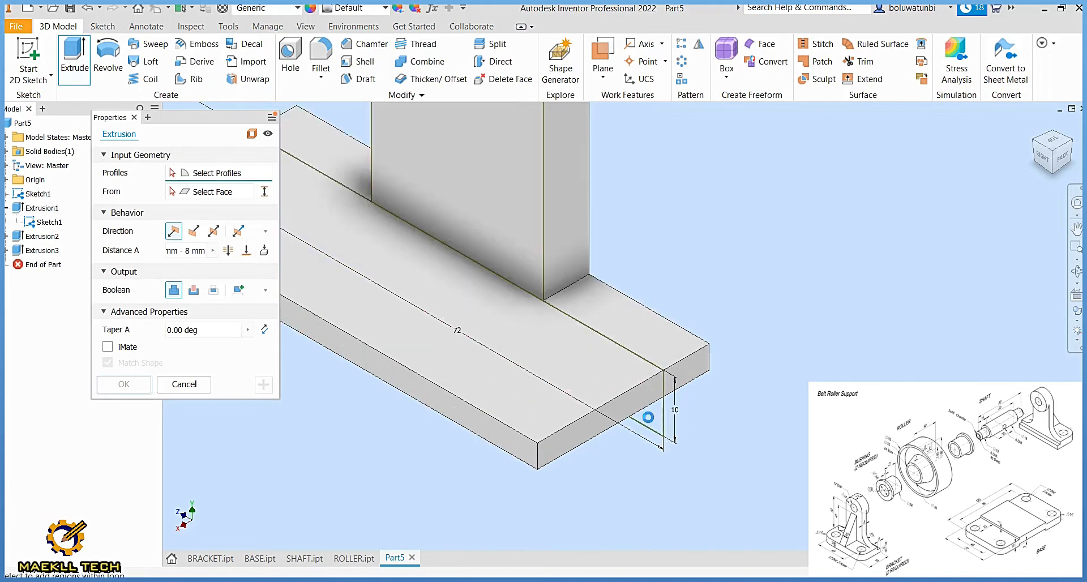
click(667, 405)
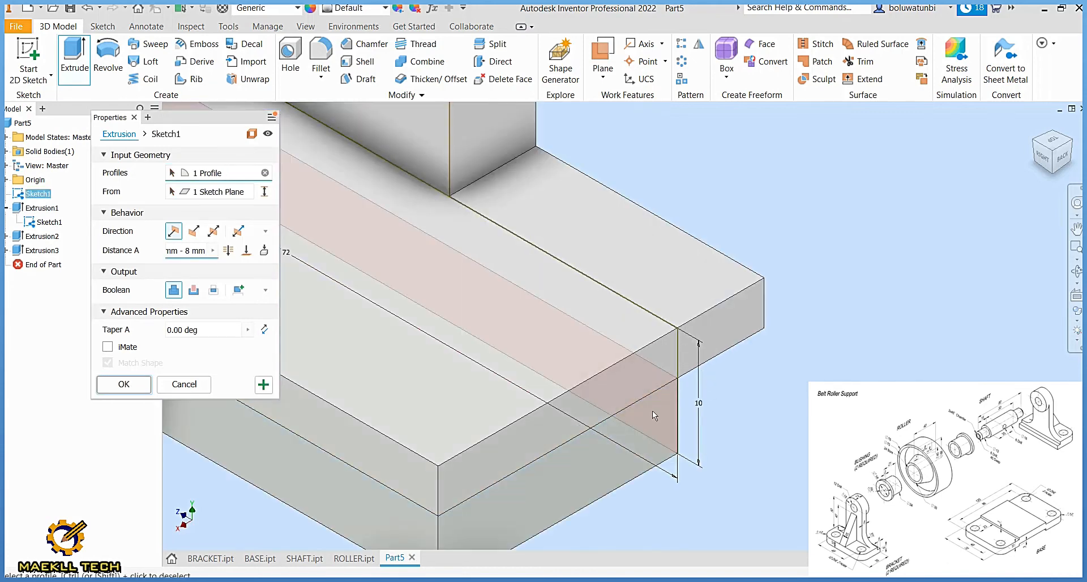
scroll(651, 416, up, 5)
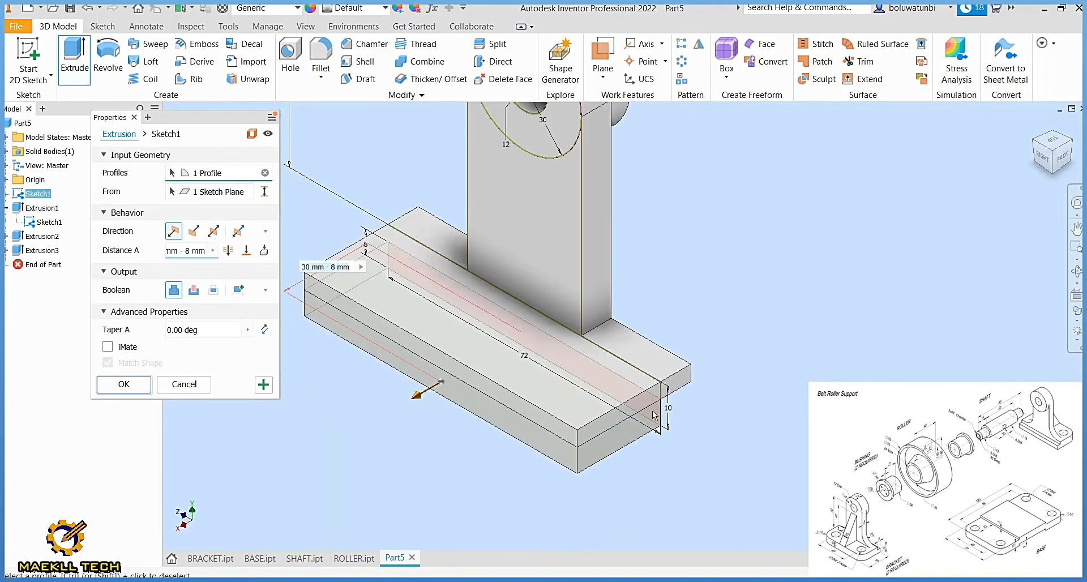
click(238, 231)
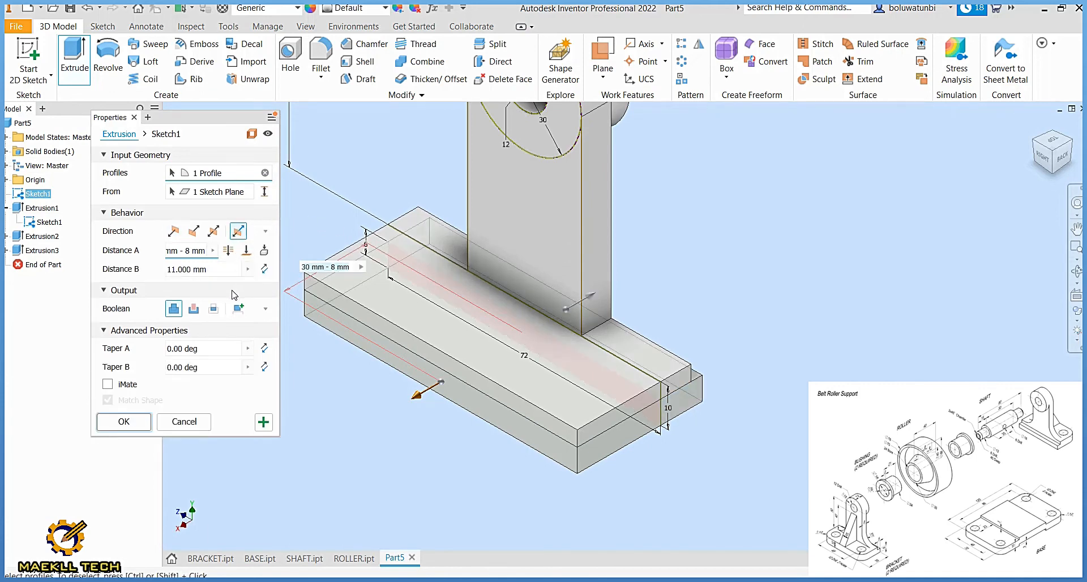
click(211, 269)
text(13)
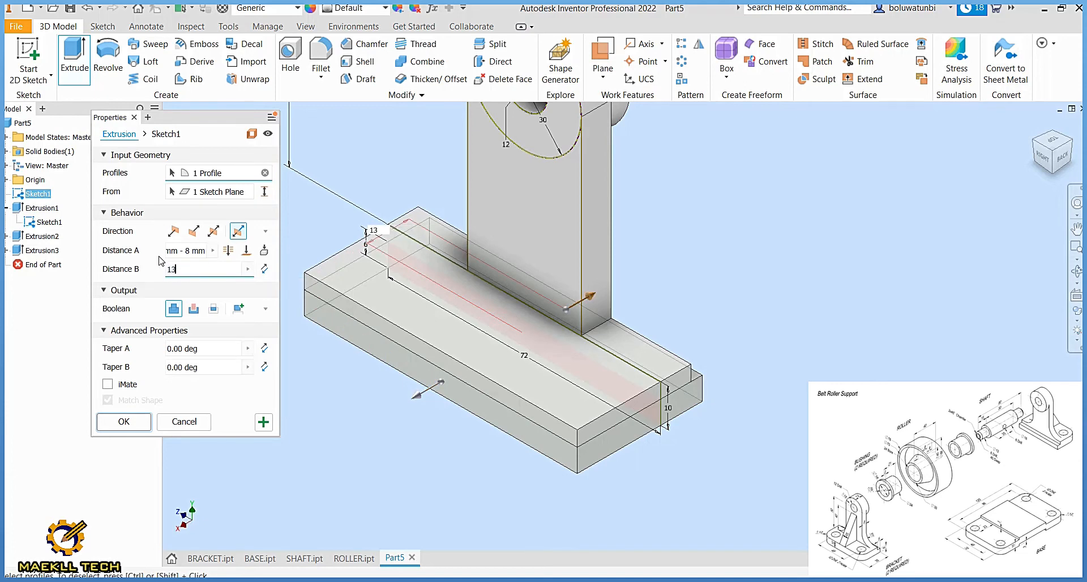
click(203, 250)
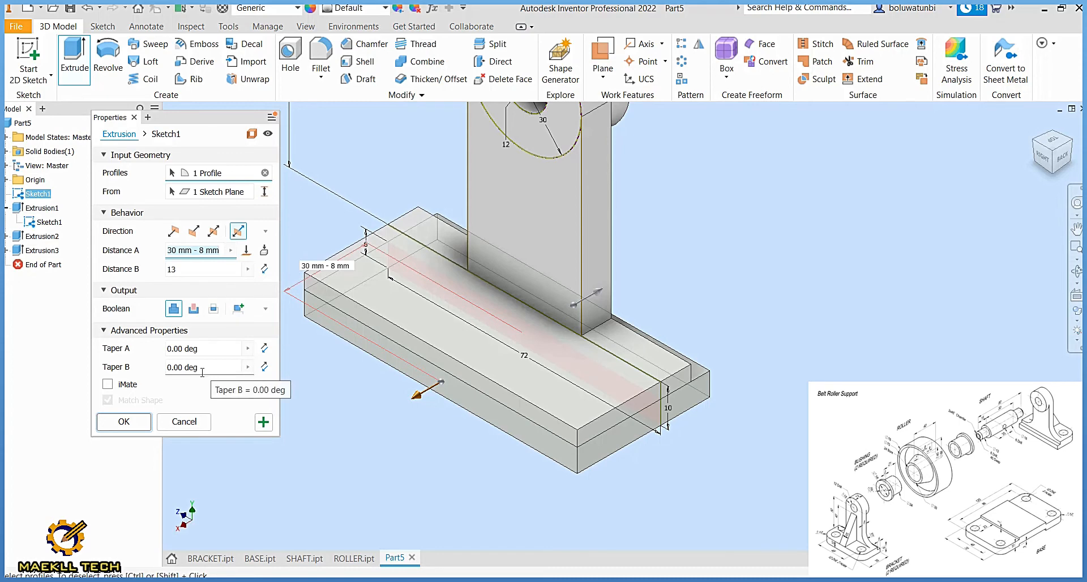
click(120, 422)
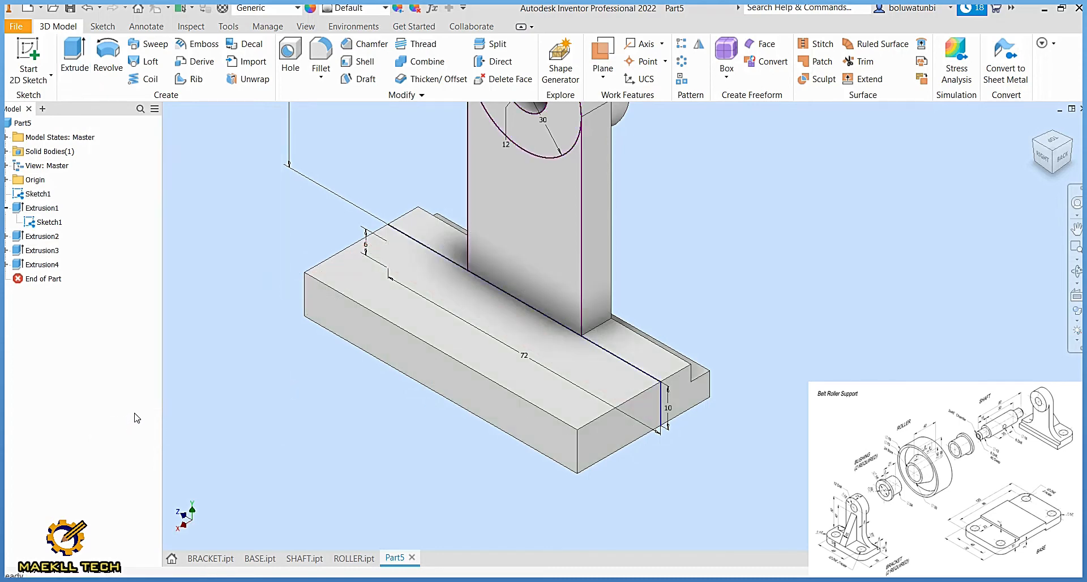
Step: Hide the shared sketch of the bracket
scroll(342, 400, down, 3)
middle_drag(342, 400, 404, 395)
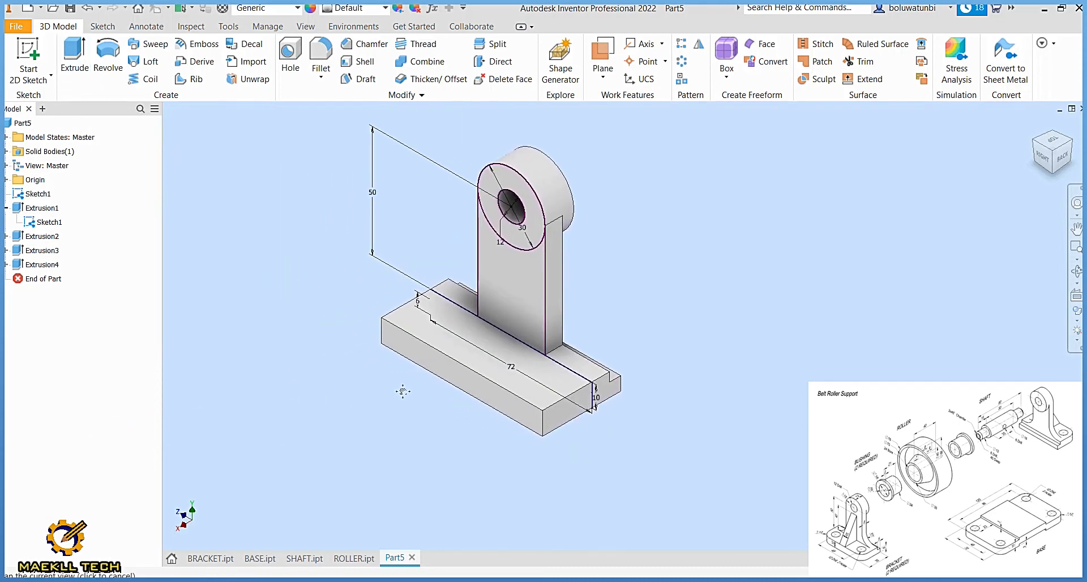
right_click(59, 228)
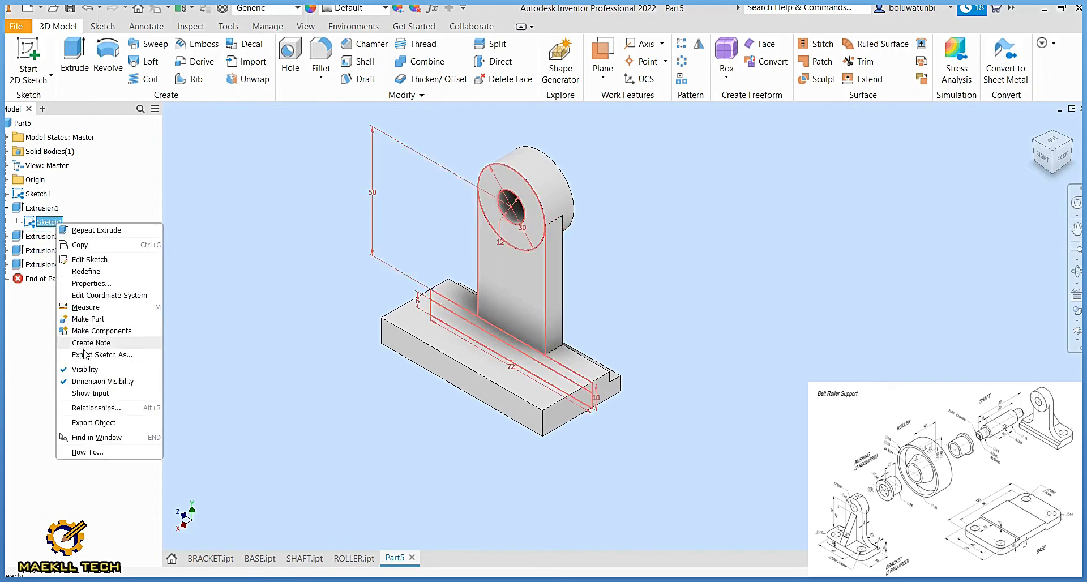
click(88, 369)
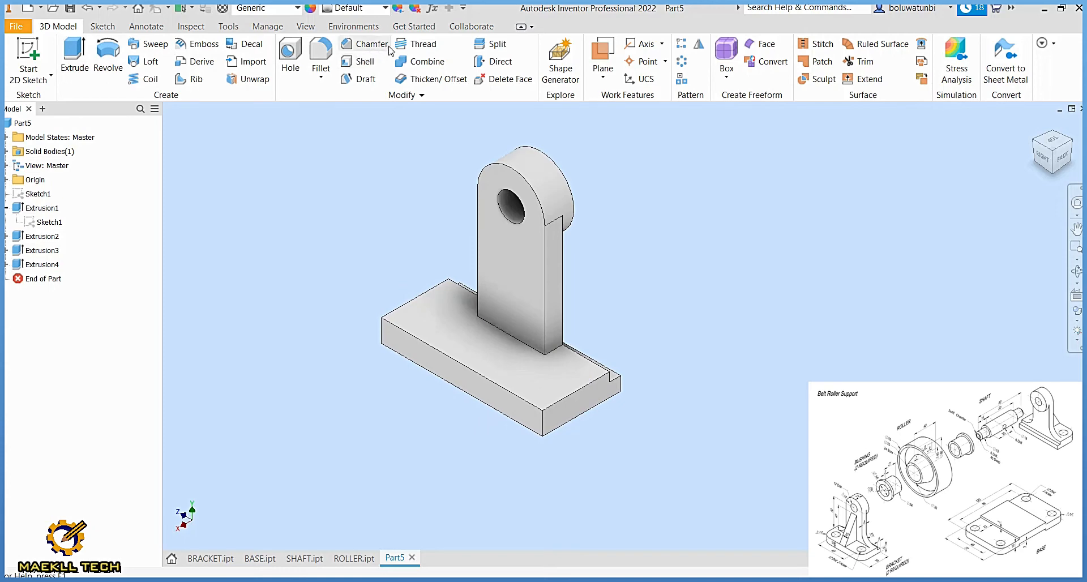
Step: Fillet the two vertical corner edges of the base on the side away from the ring with a 12 mm radius
click(320, 51)
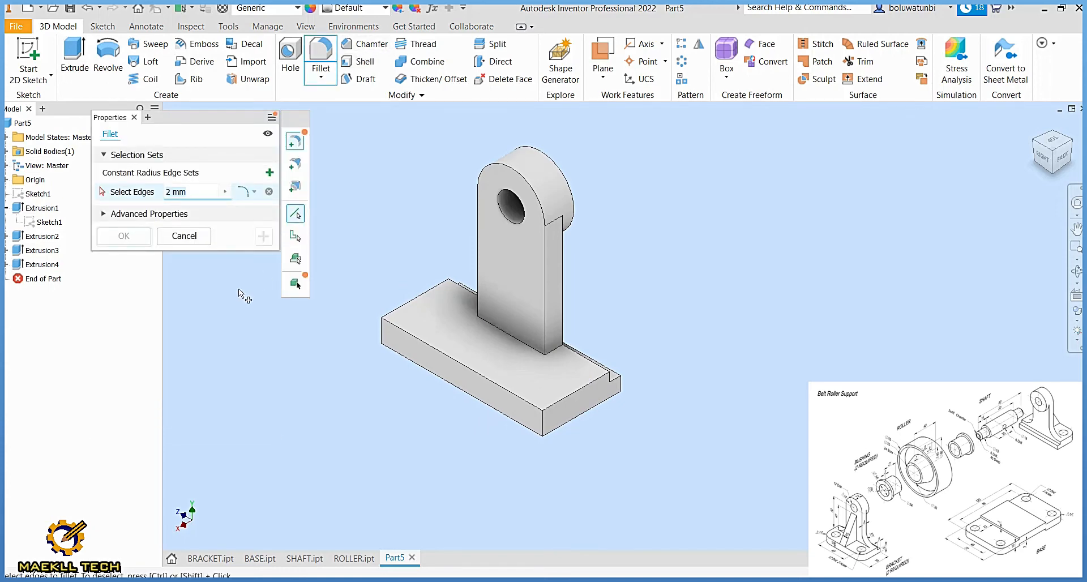
text(12)
click(382, 334)
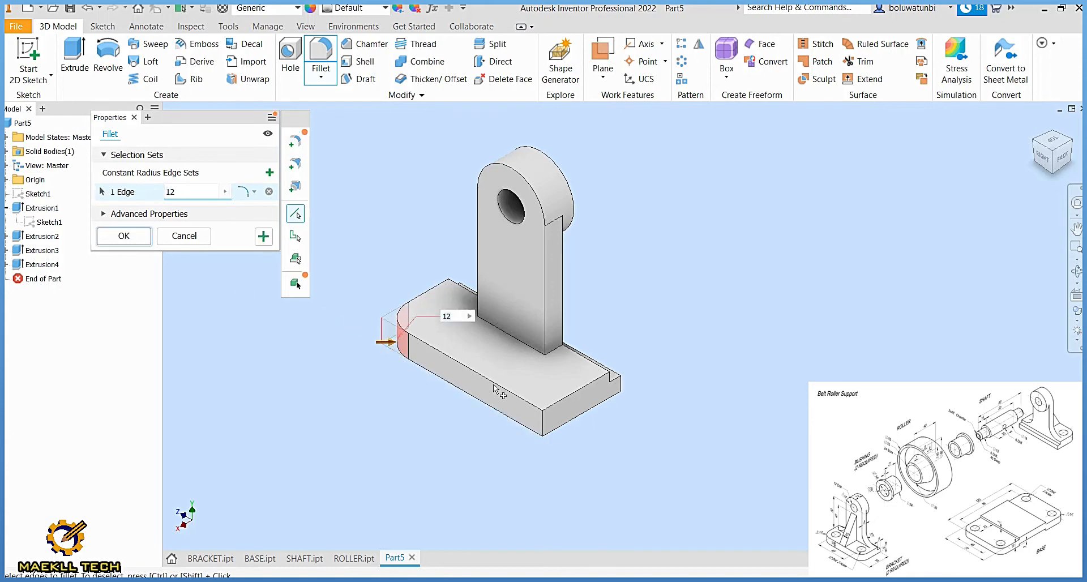
click(545, 423)
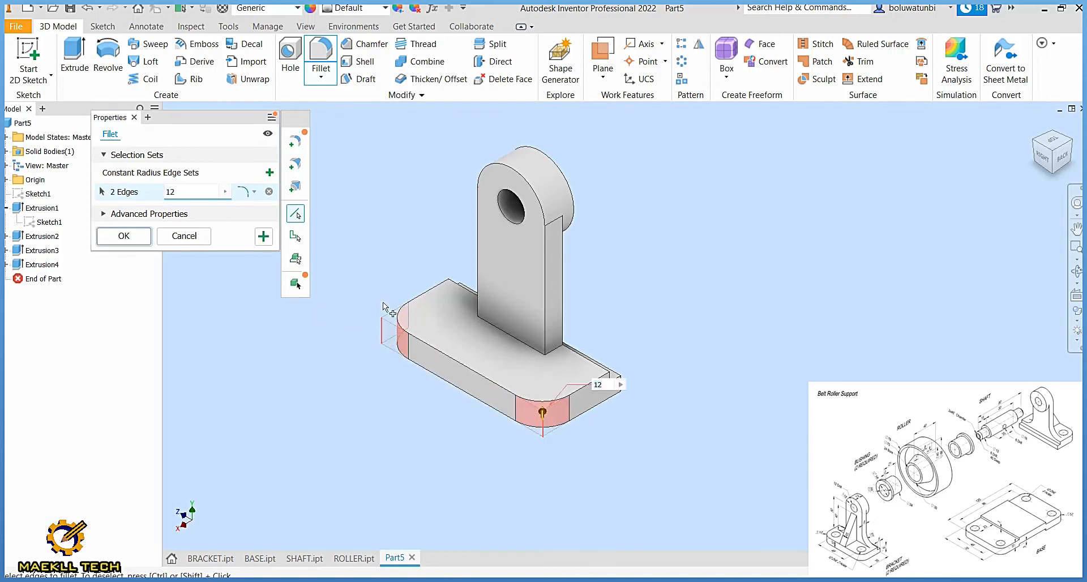
click(130, 236)
Step: Fillet the two edges where the upright's narrow sides meet the base with a 15 mm radius
click(326, 56)
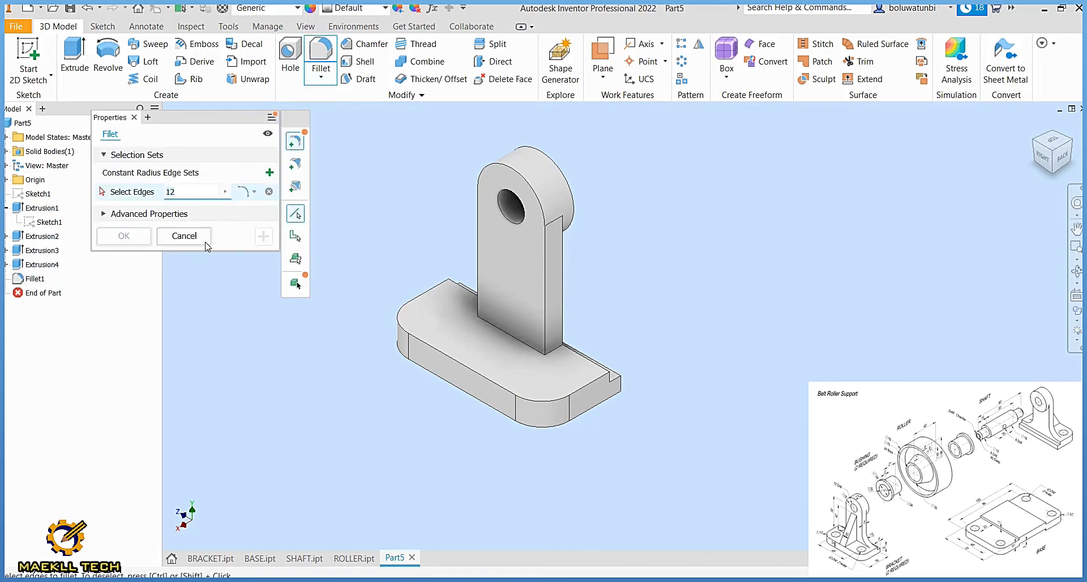
click(556, 346)
click(1030, 138)
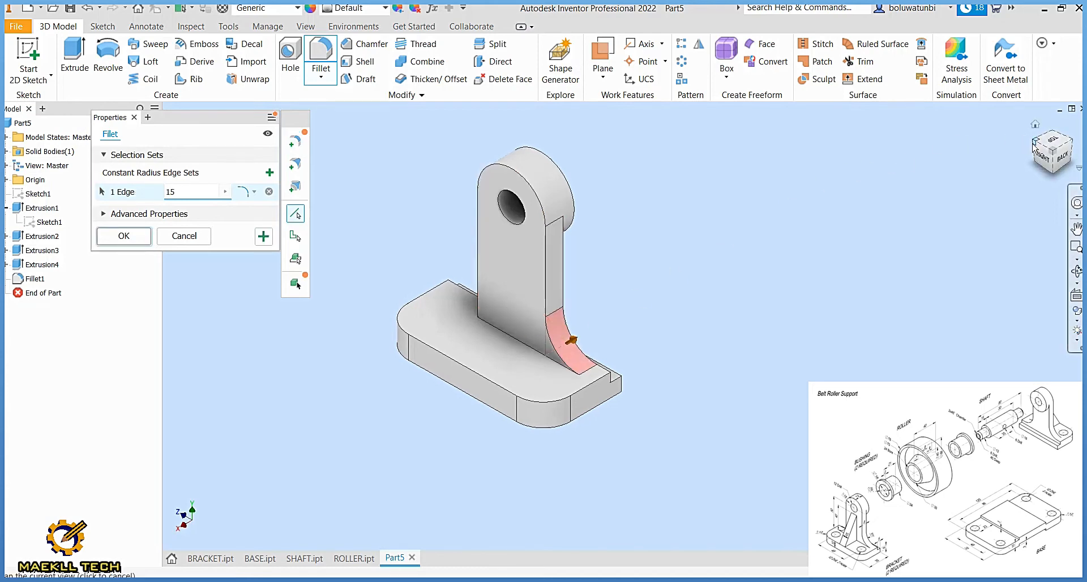
click(534, 425)
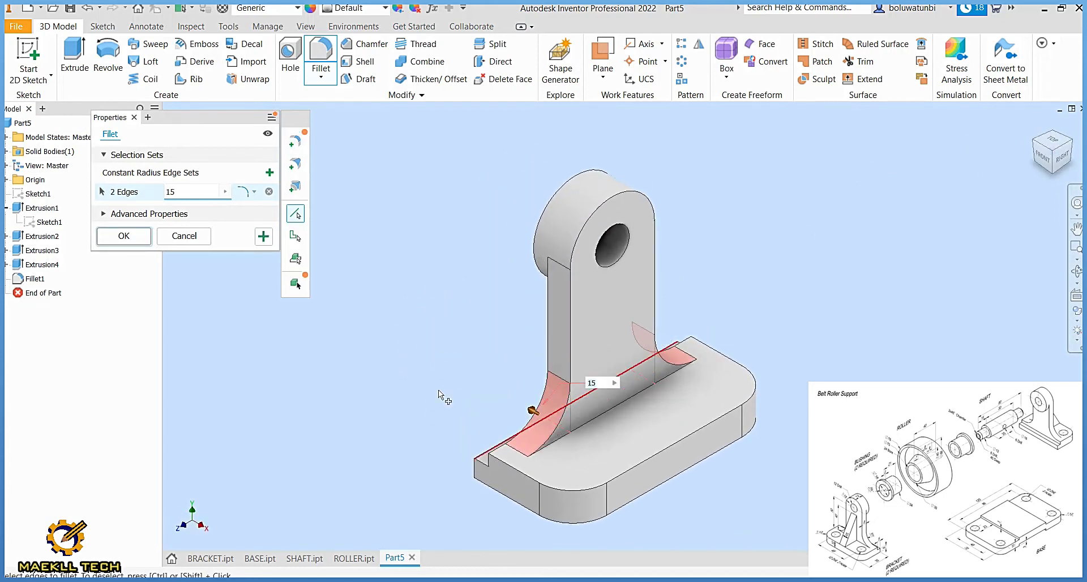
click(143, 240)
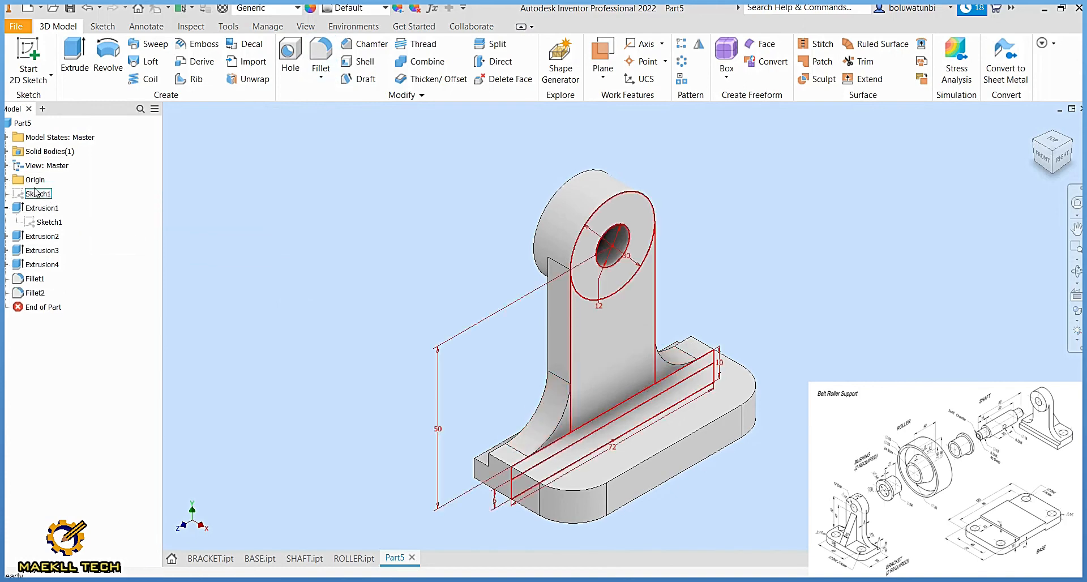
Step: Start a sketch on the XY plane and project the bracket's cut edges into it
click(6, 180)
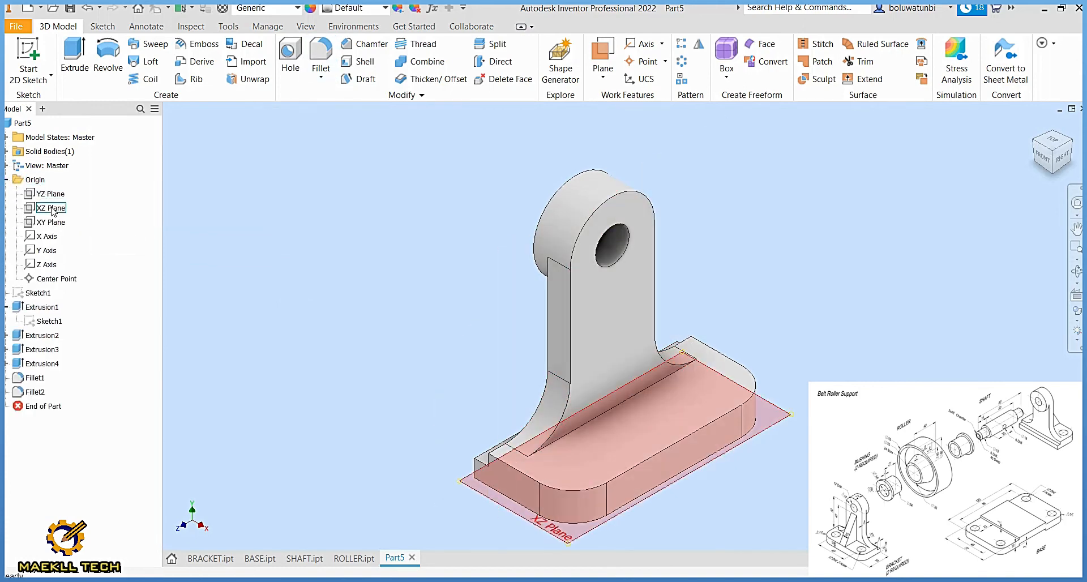
click(55, 223)
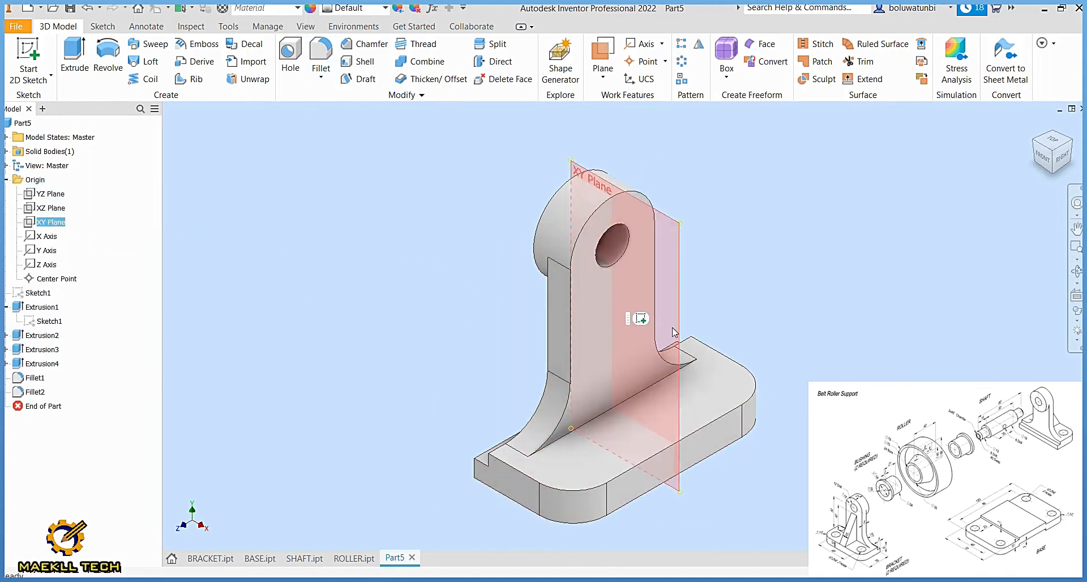
click(641, 319)
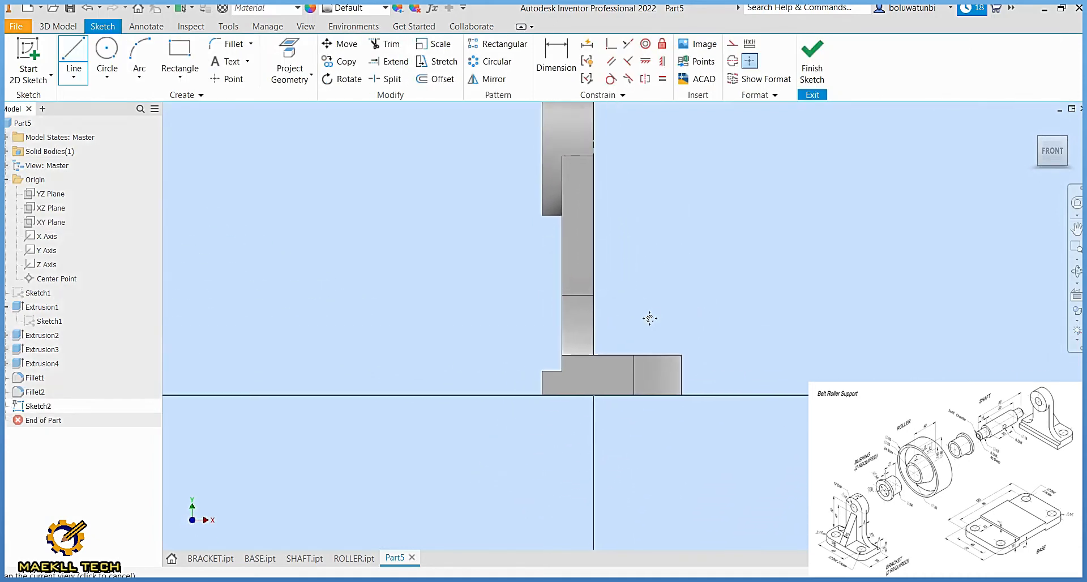
middle_drag(636, 350, 633, 360)
key(Escape)
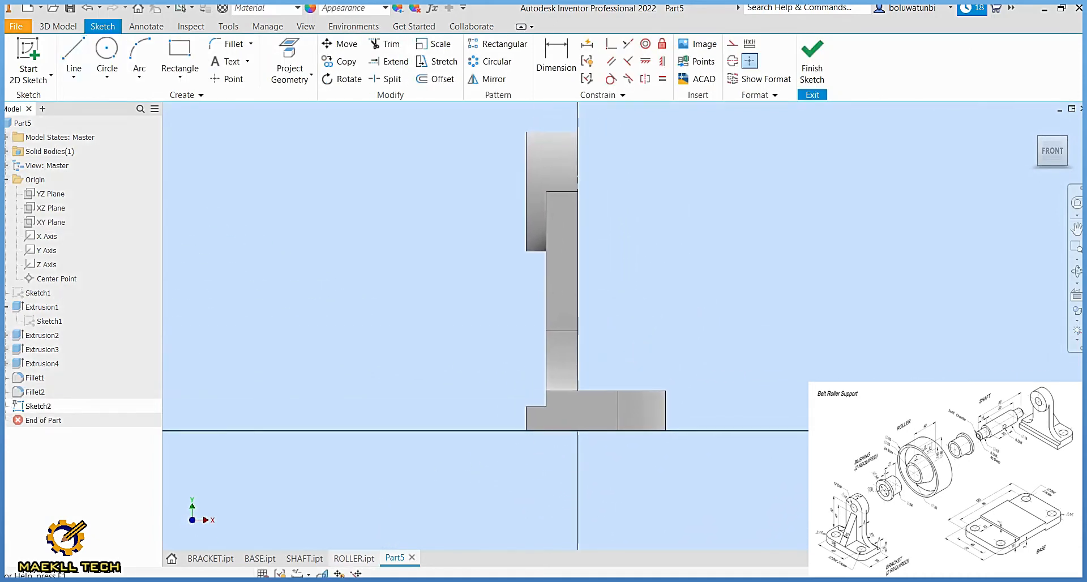
click(304, 79)
click(326, 129)
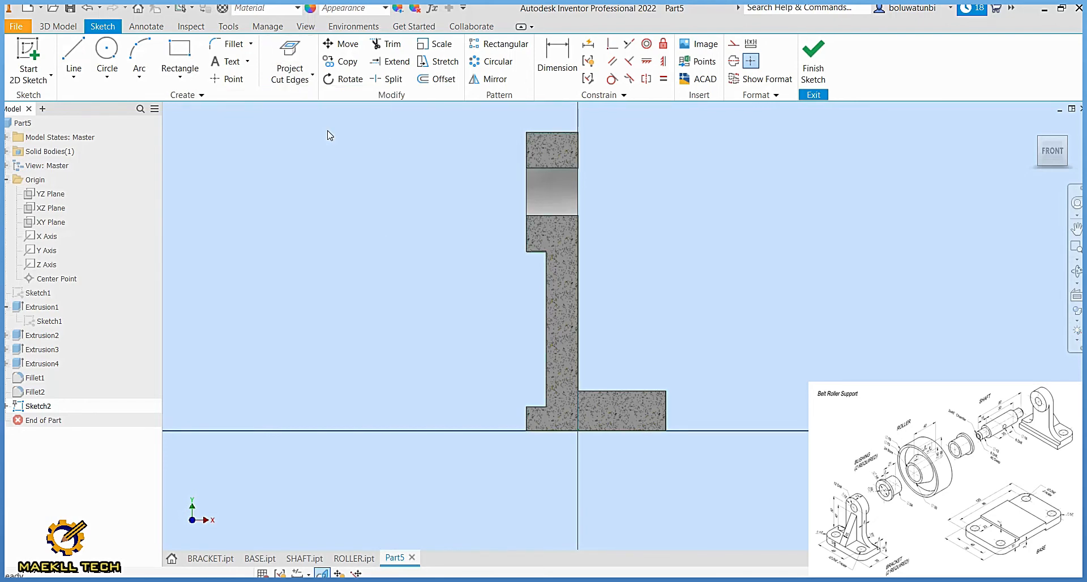
Step: Draw a sloped line from the upright's face, about 19 mm above the base's top, to the base's outer upper corner
click(74, 52)
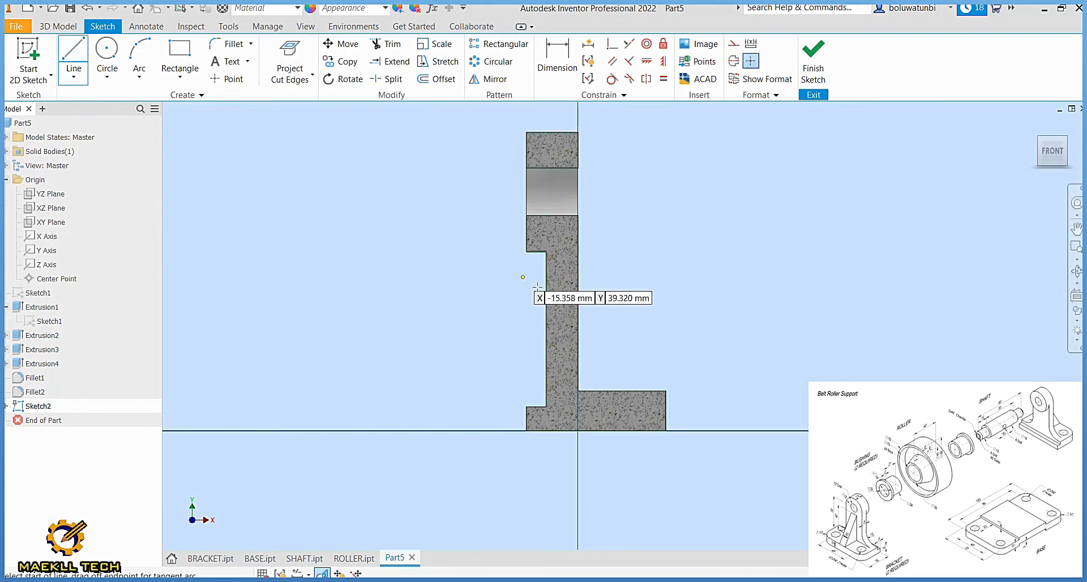
click(578, 315)
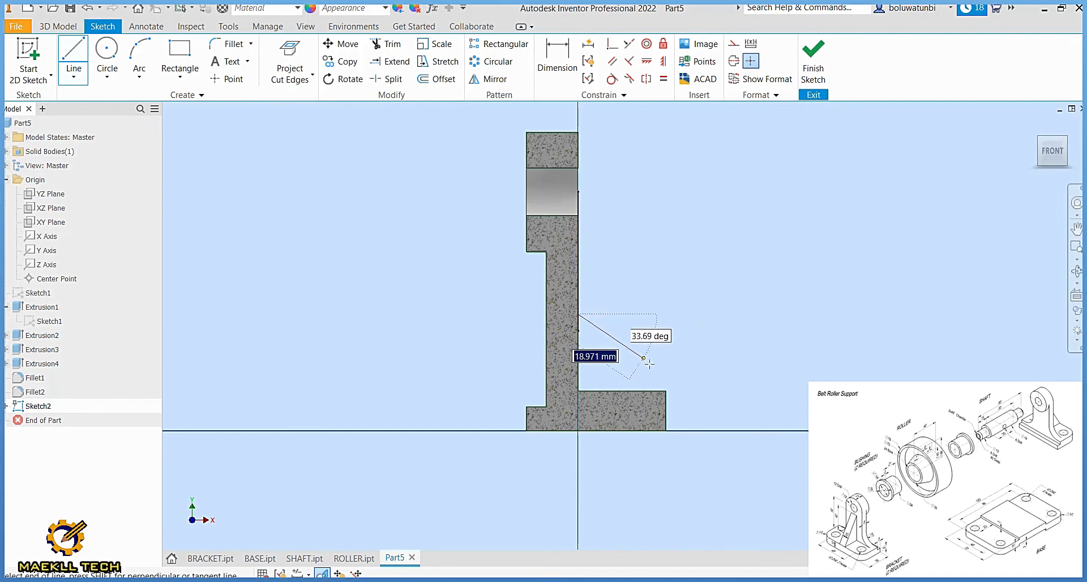
click(666, 390)
Step: Dimension the height of the sloped line's upper end above the base's top as 40 mm and finish the sketch
key(d)
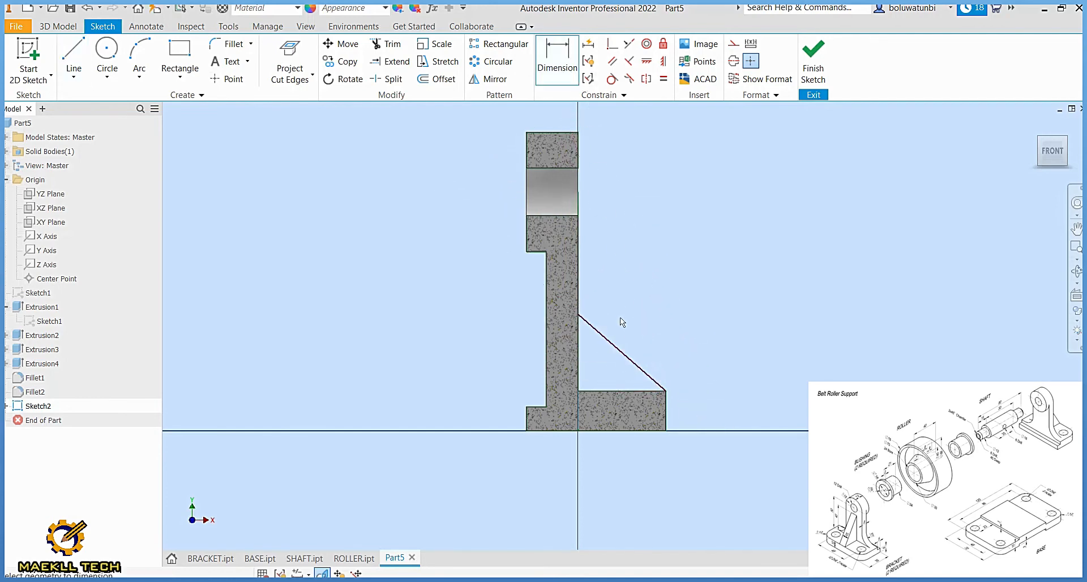
click(589, 391)
click(579, 335)
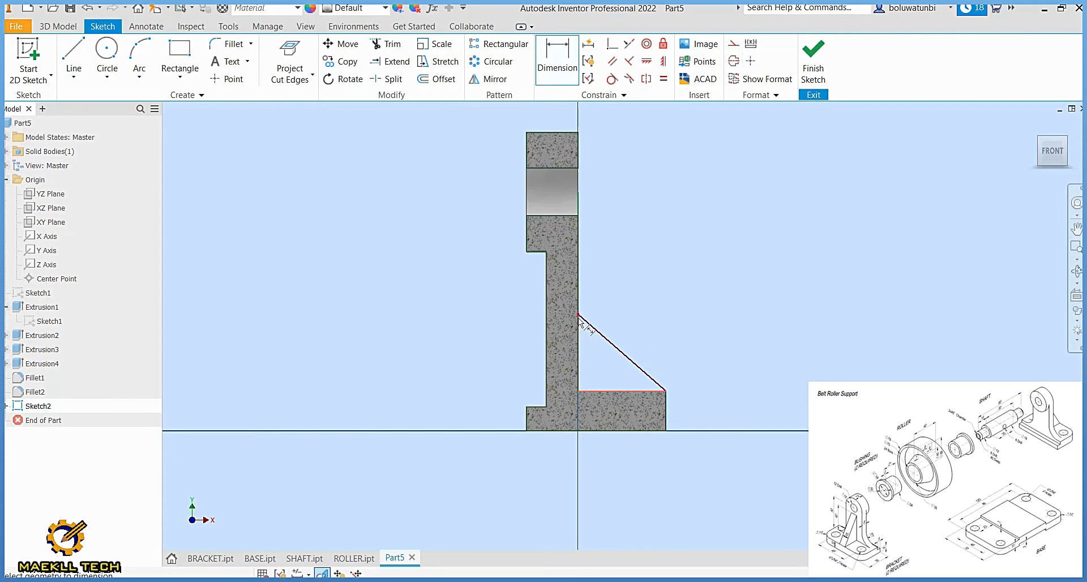
click(705, 361)
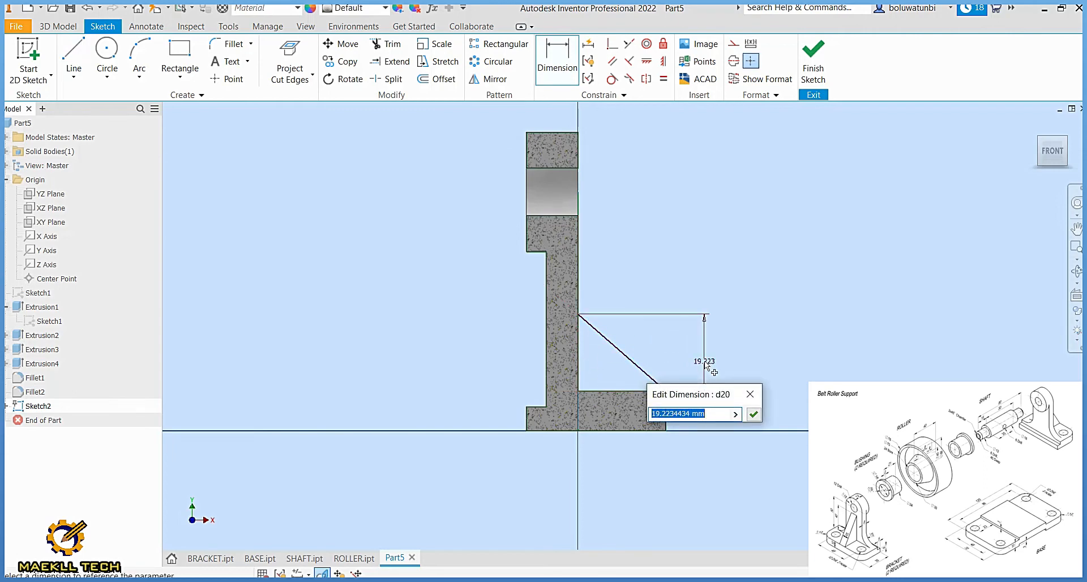
text(40)
key(Return)
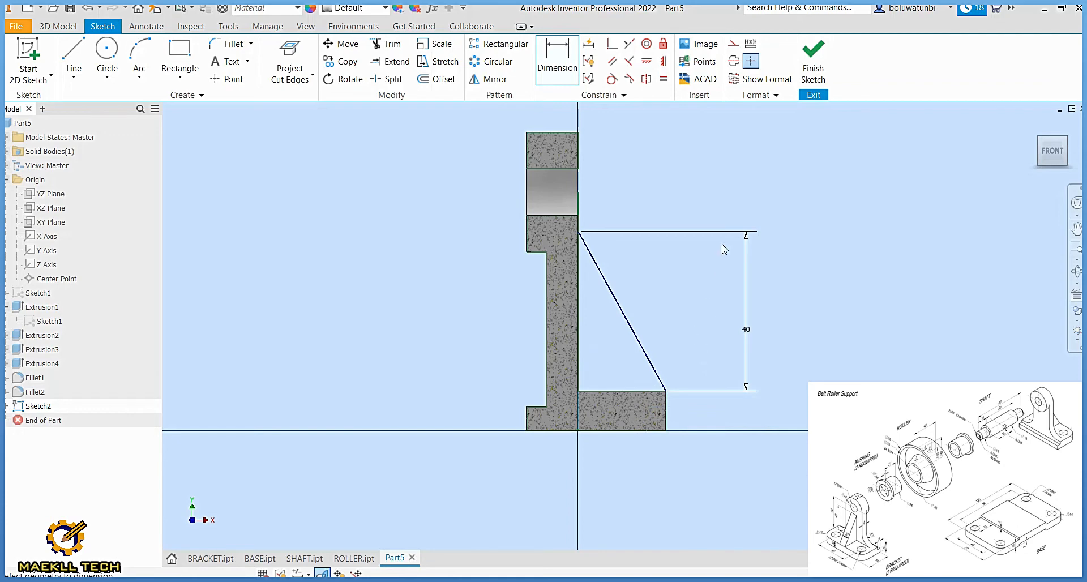
click(818, 72)
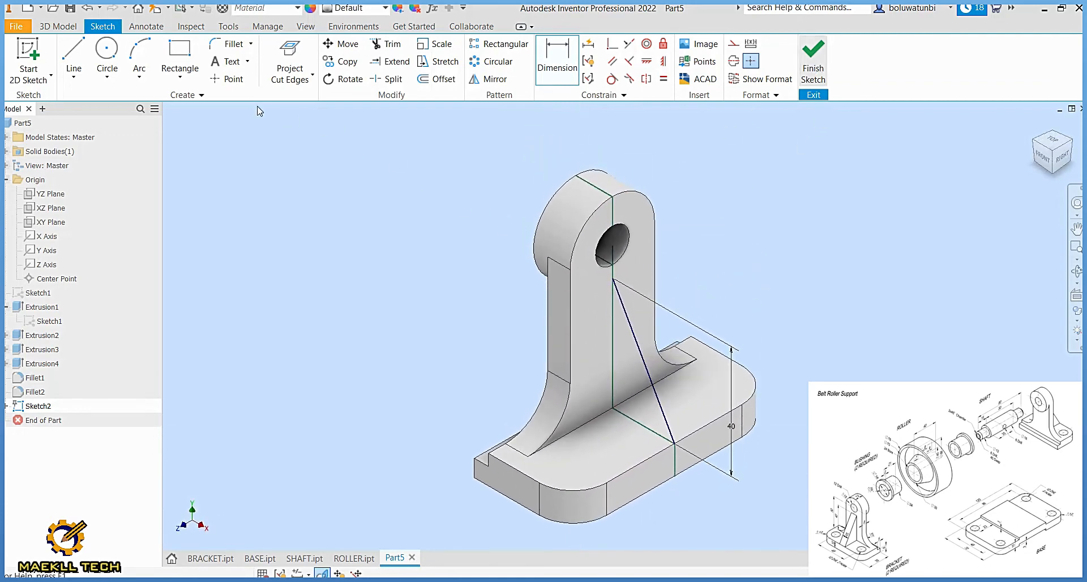
Step: Extrude the triangular profile between upright and base symmetrically by 10 mm, joined to the bracket as a rib
click(81, 68)
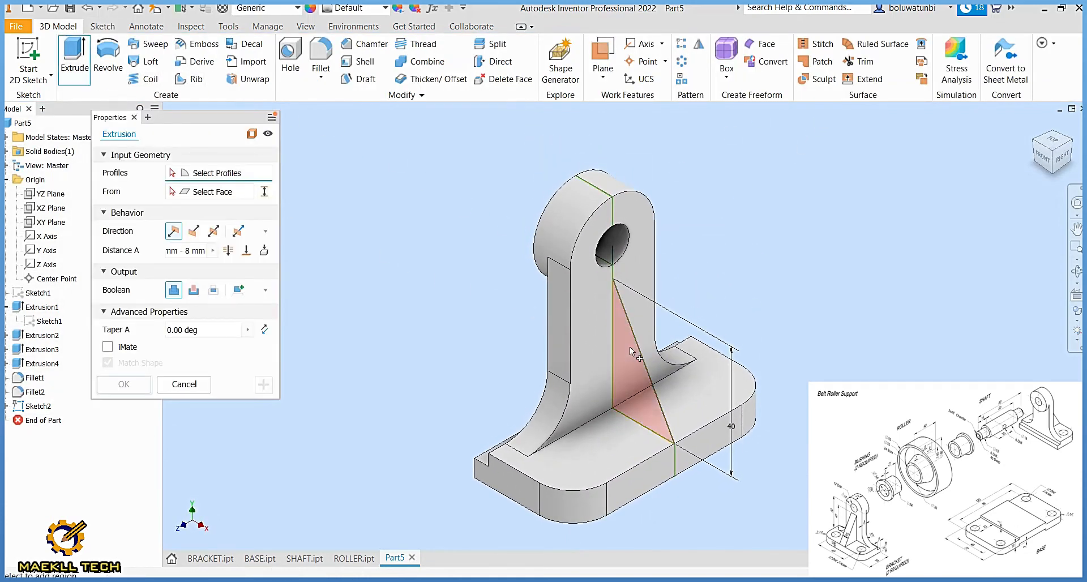
click(629, 346)
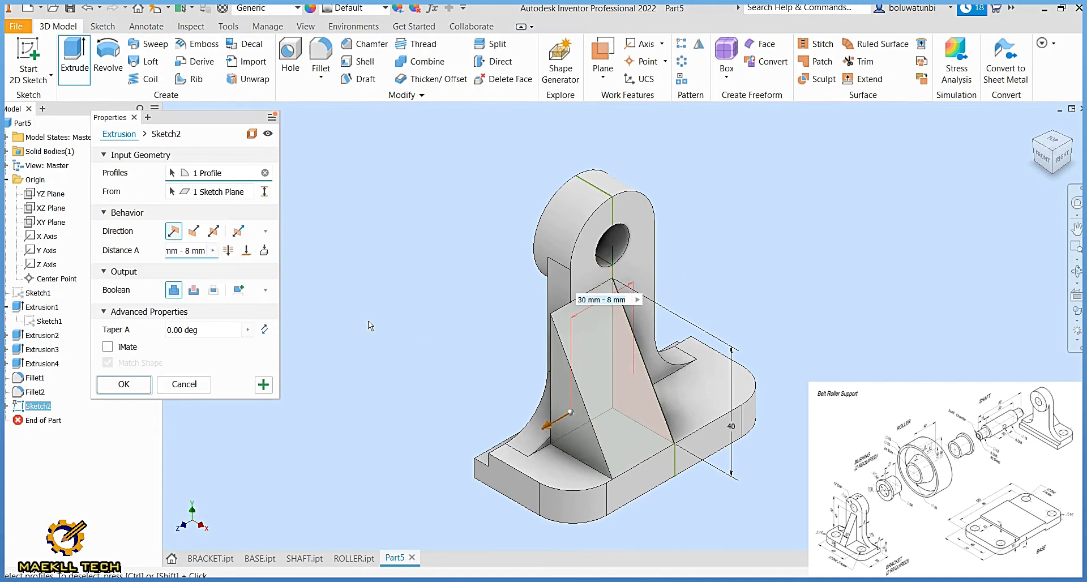
text(10)
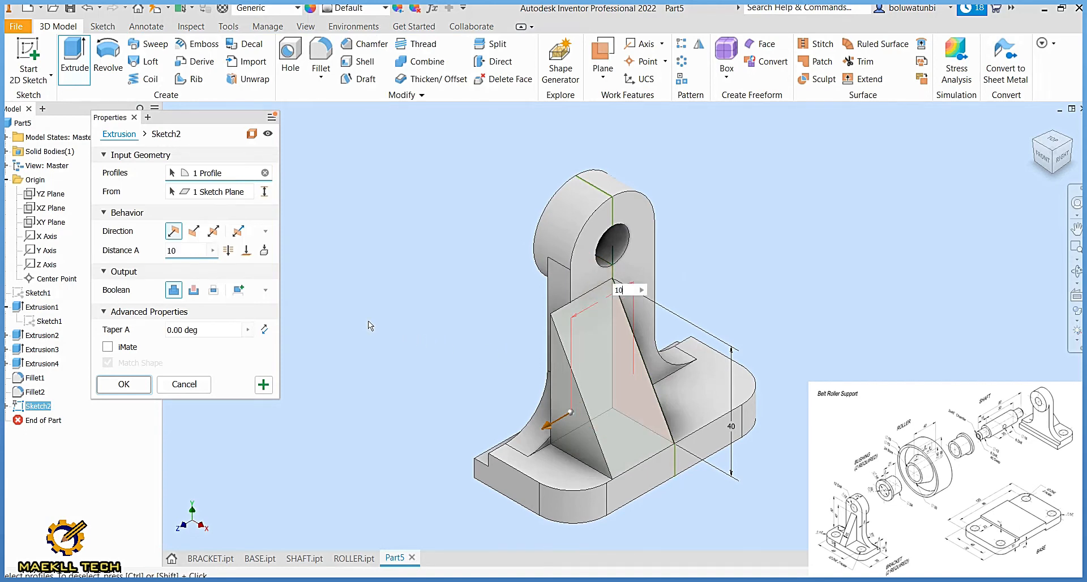
click(213, 232)
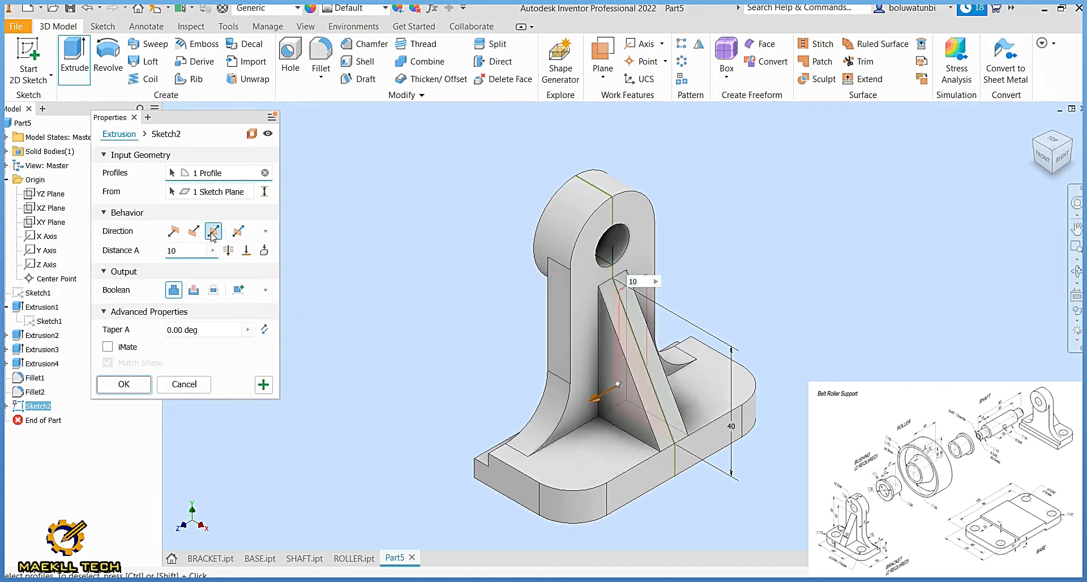
click(137, 384)
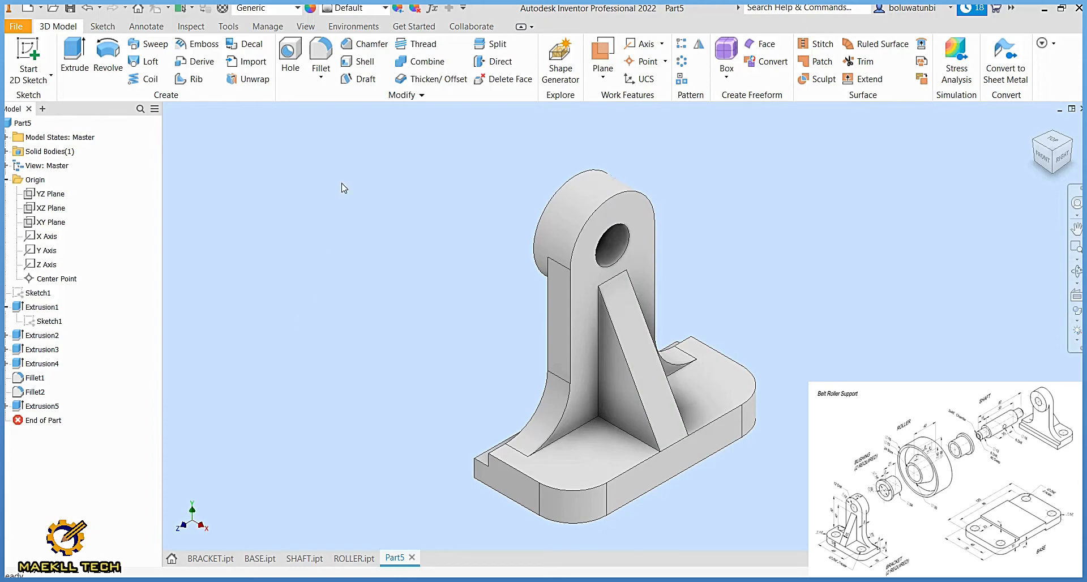
Step: Assign the material Steel, Cast and the appearance Steel - Cast to the bracket
click(297, 7)
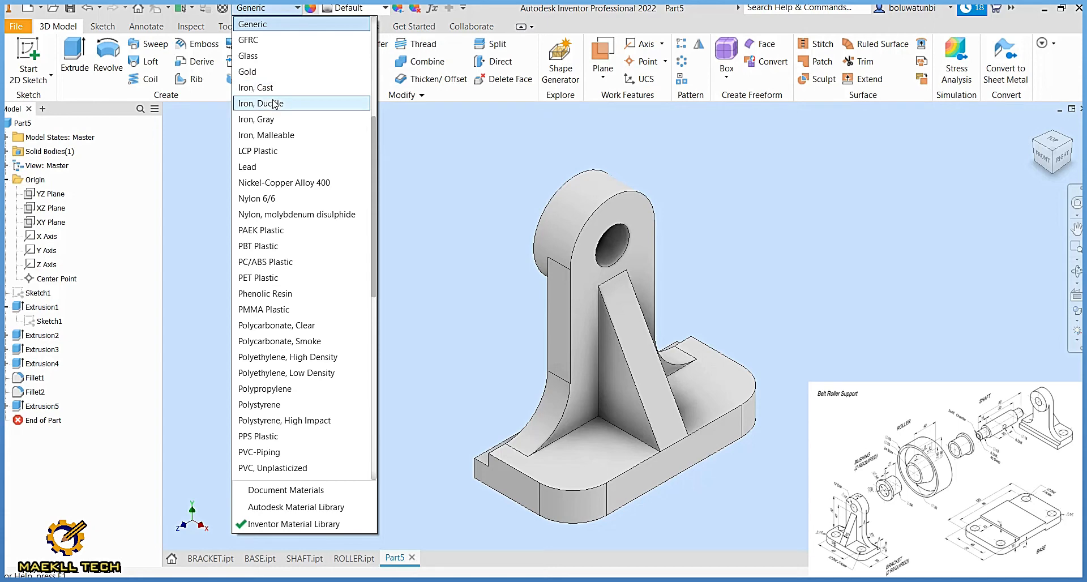
scroll(273, 118, down, 6)
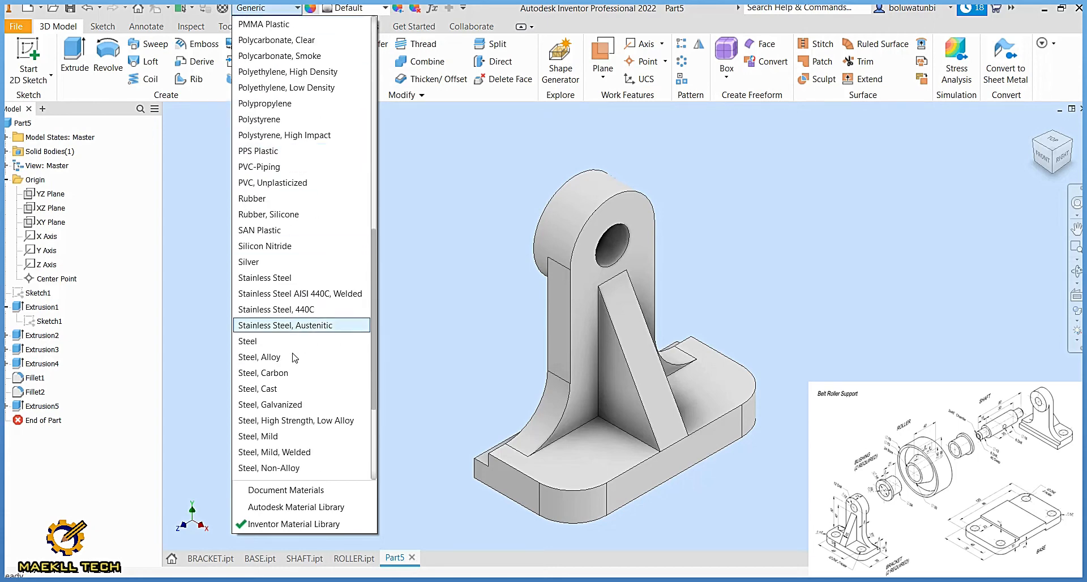
click(278, 389)
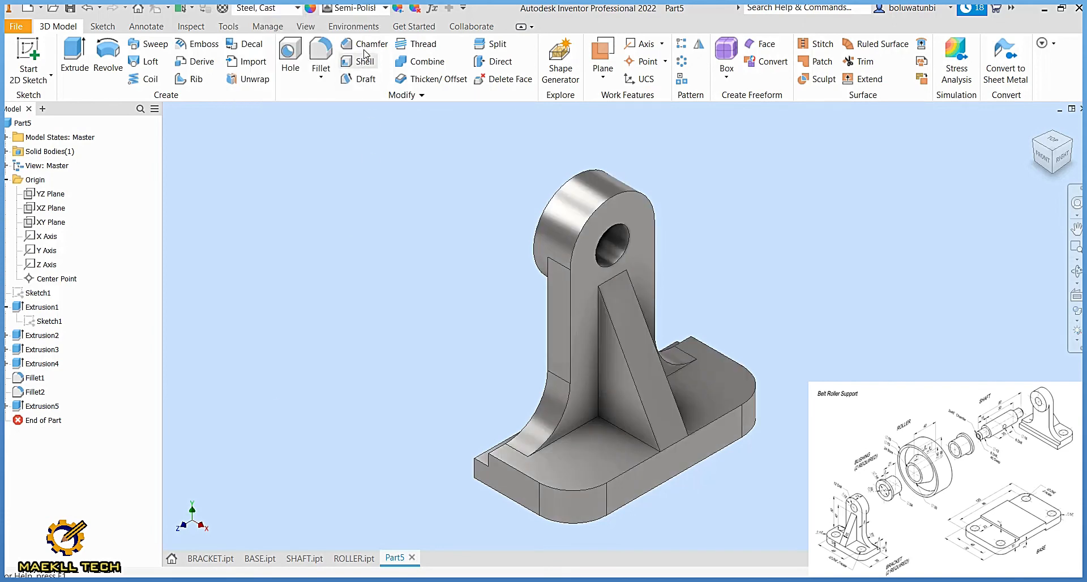
click(385, 8)
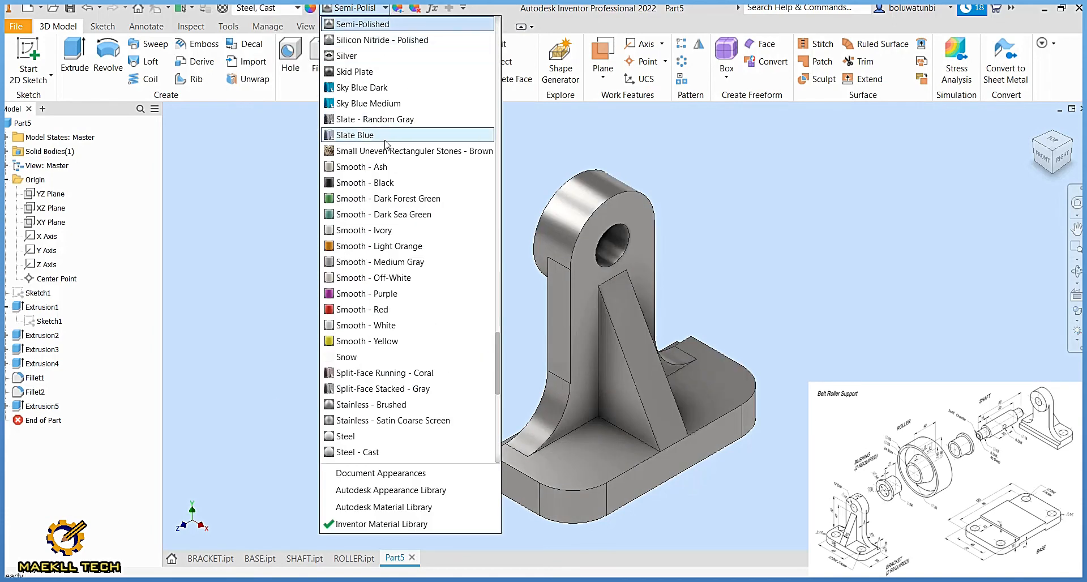
click(352, 451)
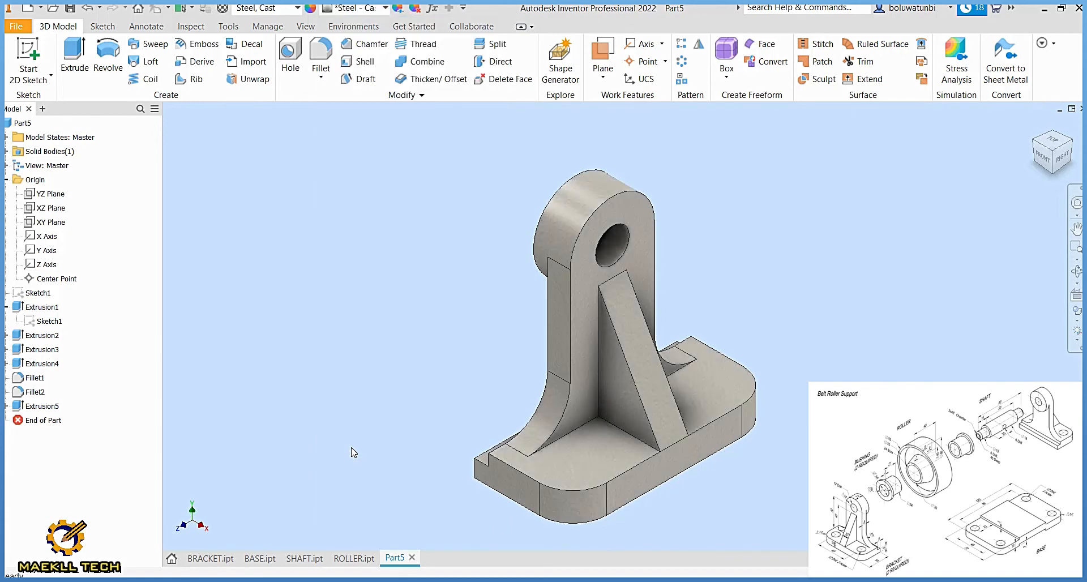
Step: Display the bracket shaded without edge lines and set the lighting style to Rim Highlights
click(1079, 327)
click(939, 332)
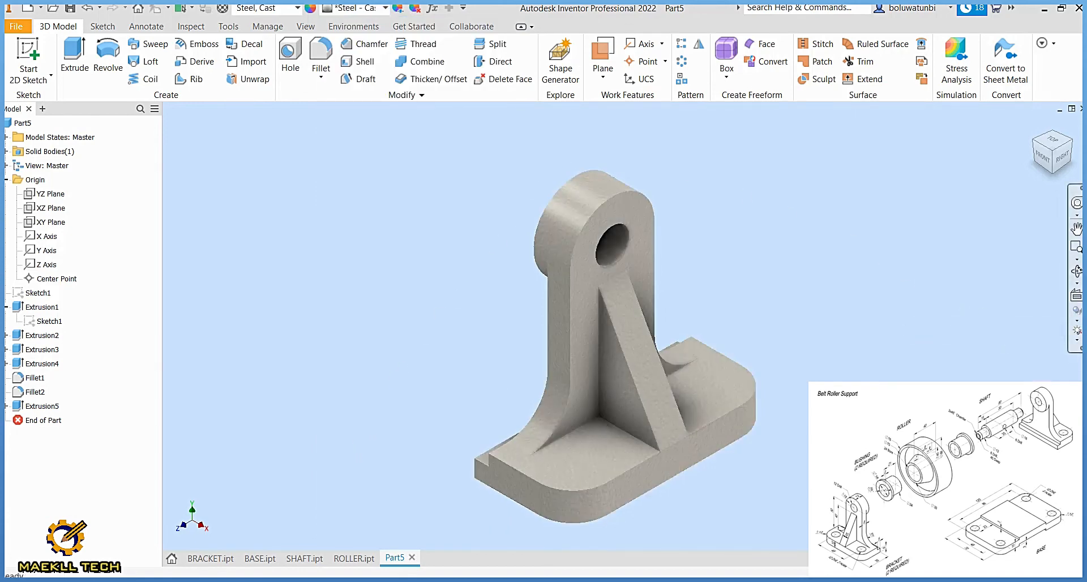
click(1077, 339)
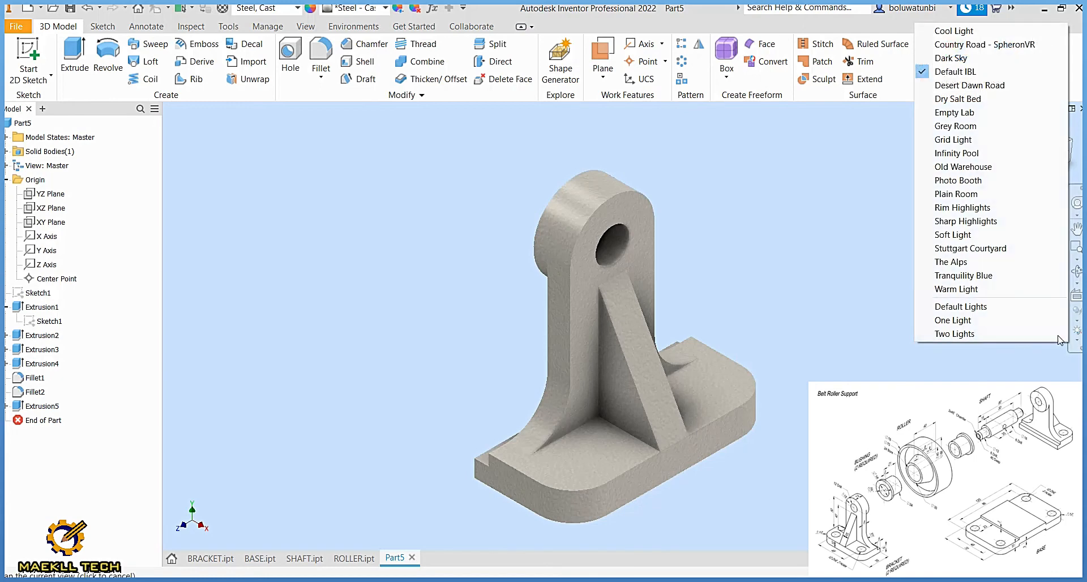
click(988, 209)
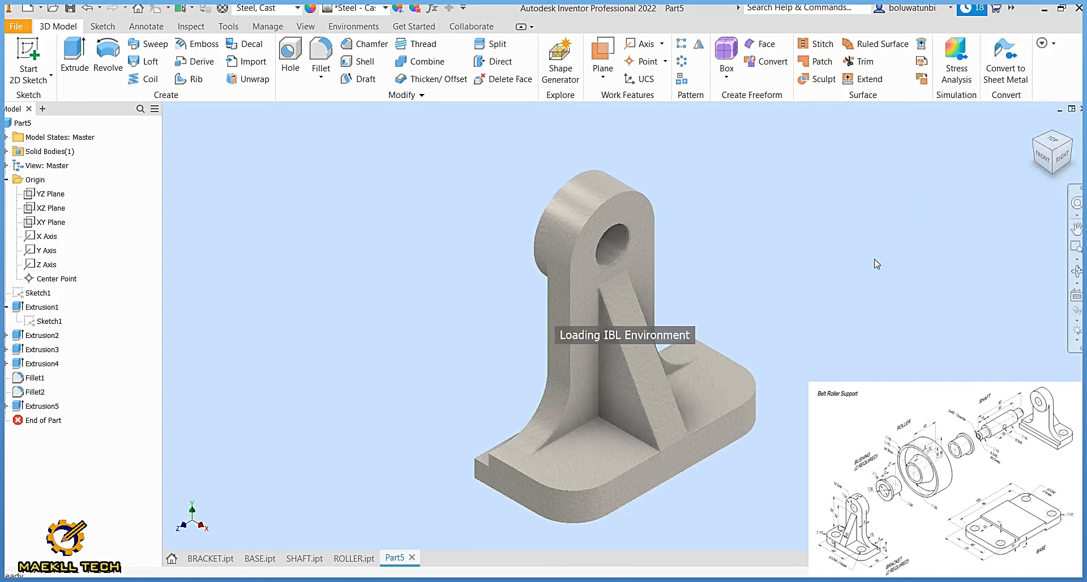
Step: Begin saving the new part, cancel the save, and switch to the BRACKET.ipt document
key(ctrl+s)
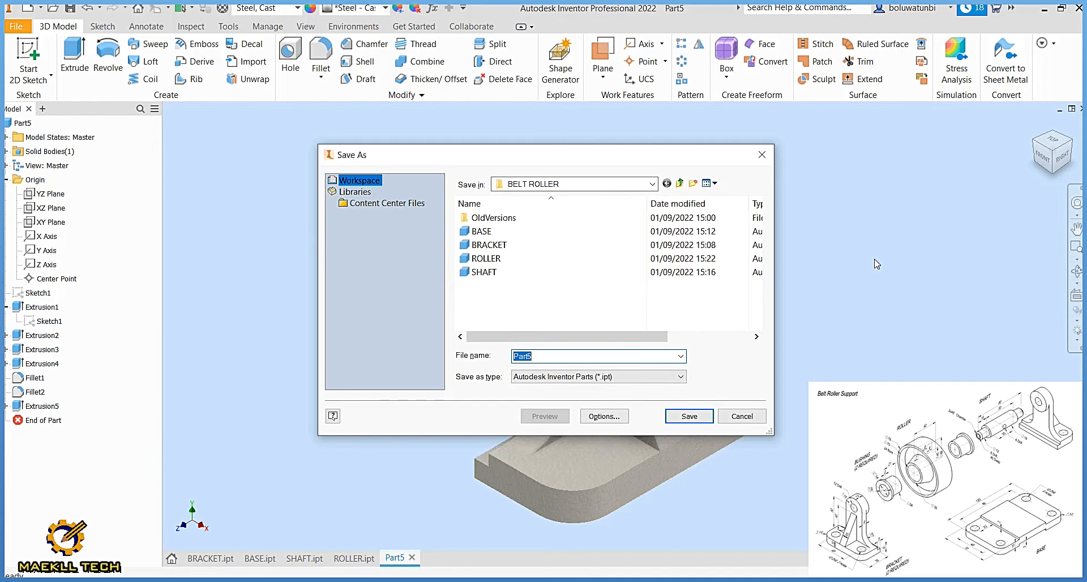
click(741, 416)
click(210, 558)
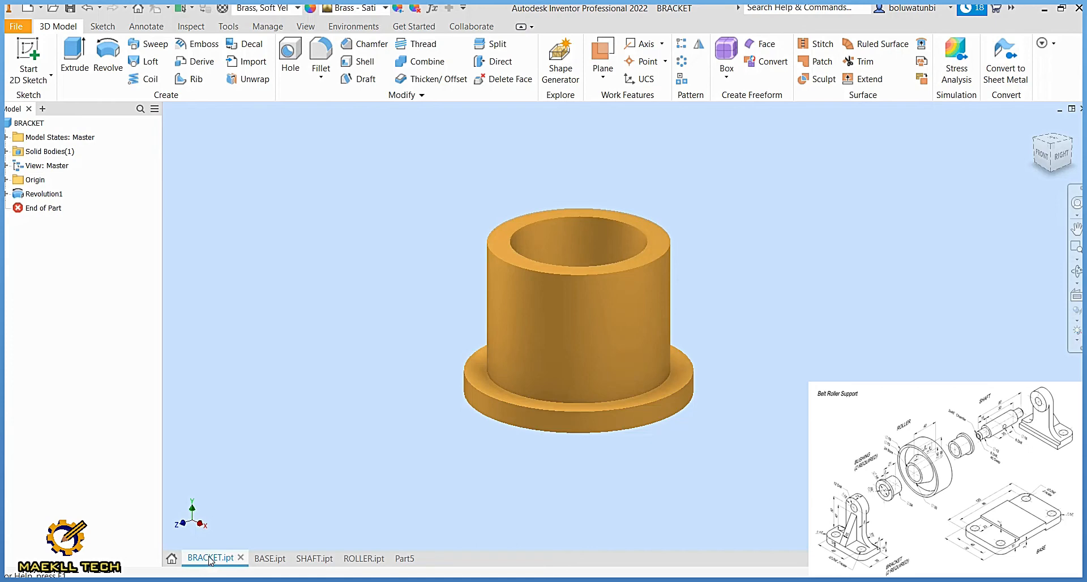
click(41, 8)
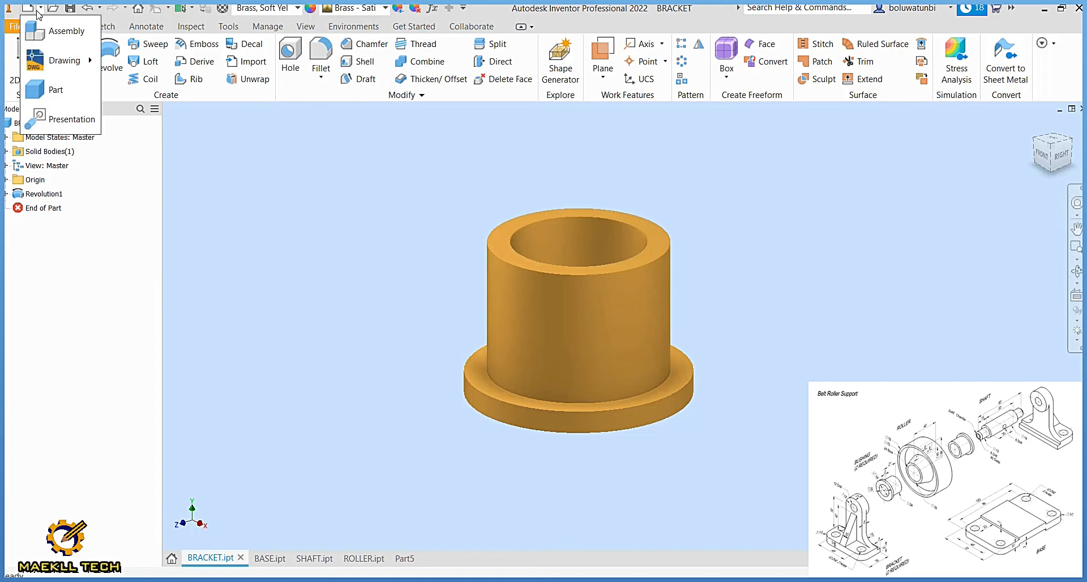
click(30, 12)
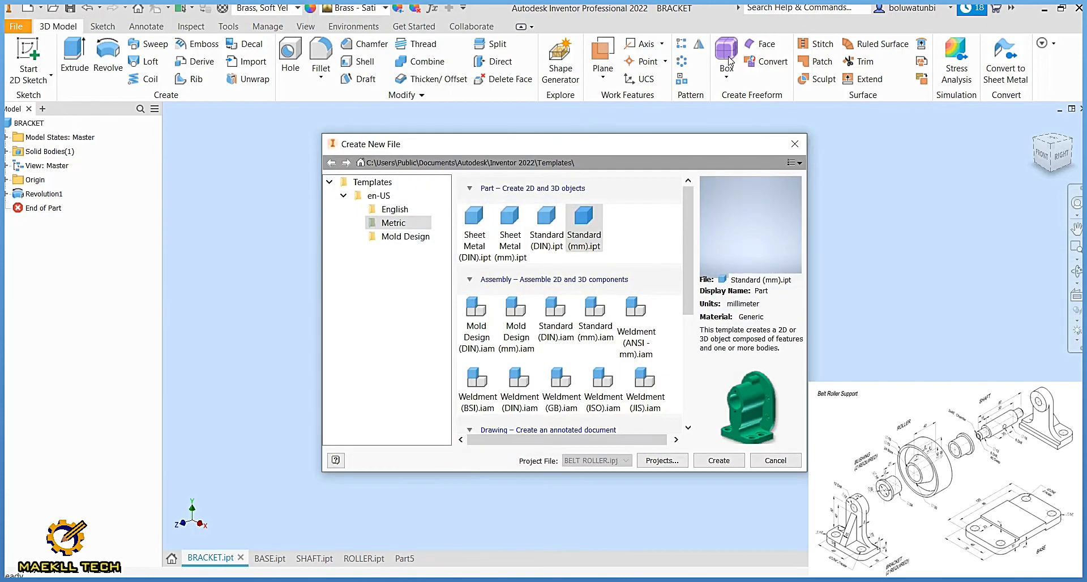
click(795, 144)
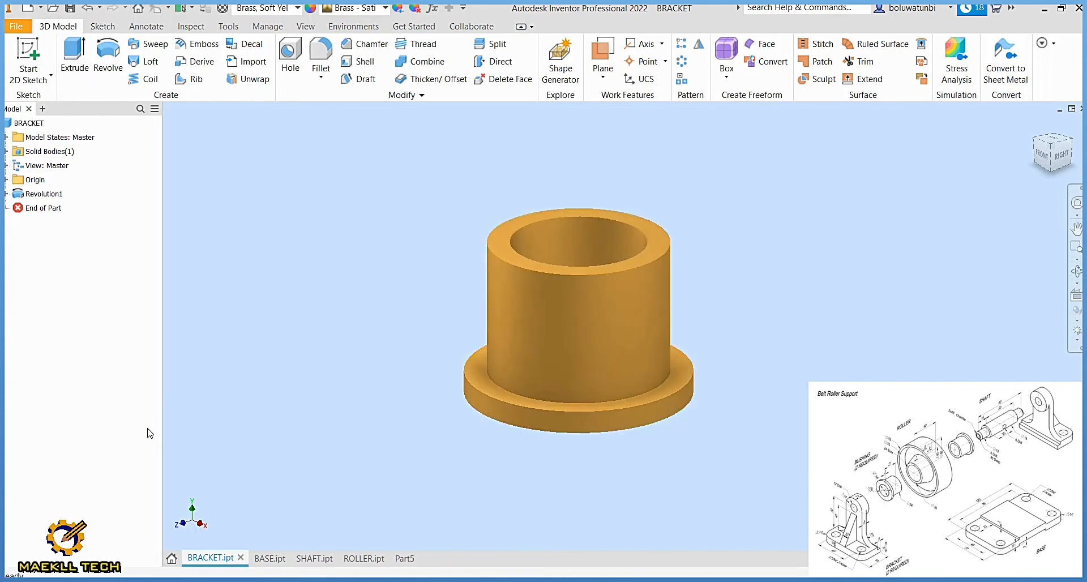
Step: Close the BRACKET.ipt document and rename its file in the BELT ROLLER folder as BUSHING
click(240, 558)
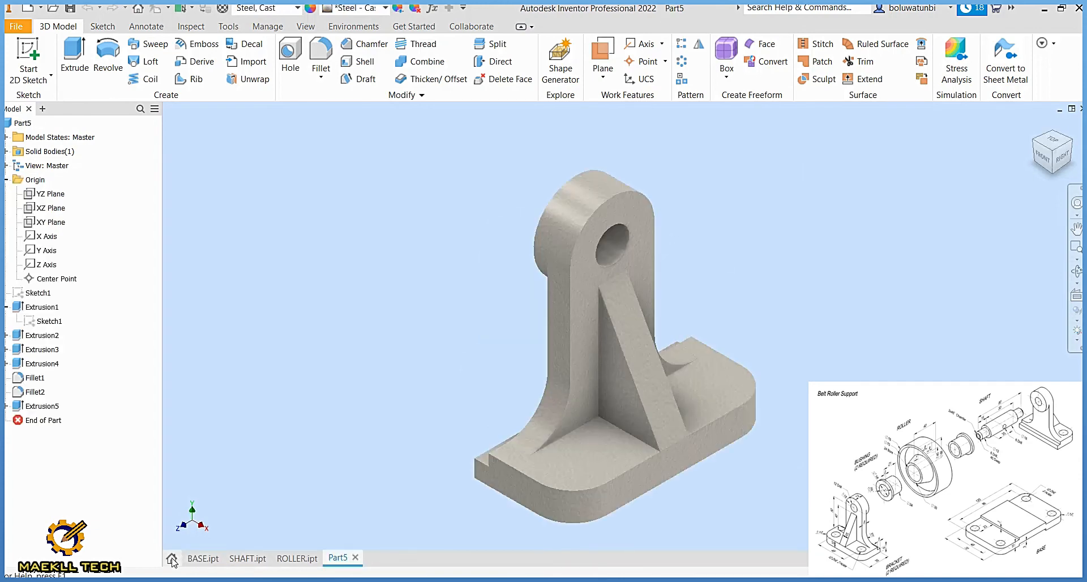
click(172, 559)
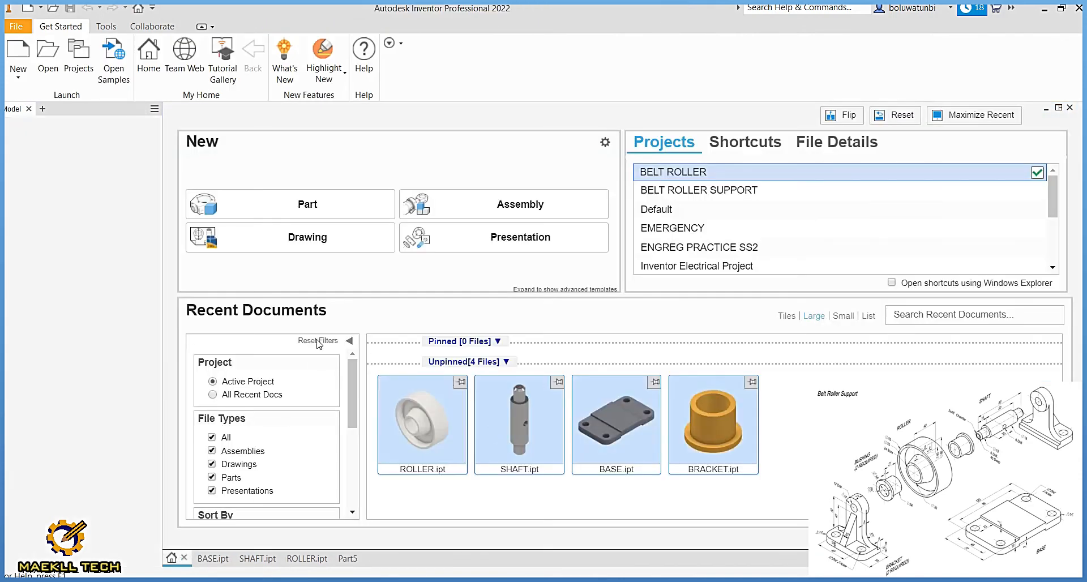
click(49, 57)
click(497, 247)
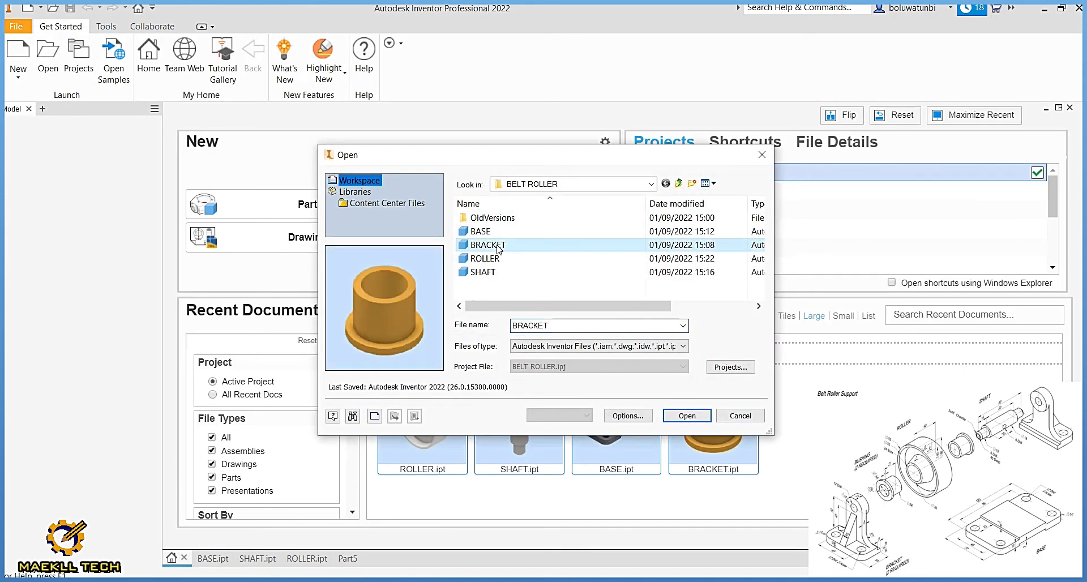
double_click(497, 247)
right_click(499, 245)
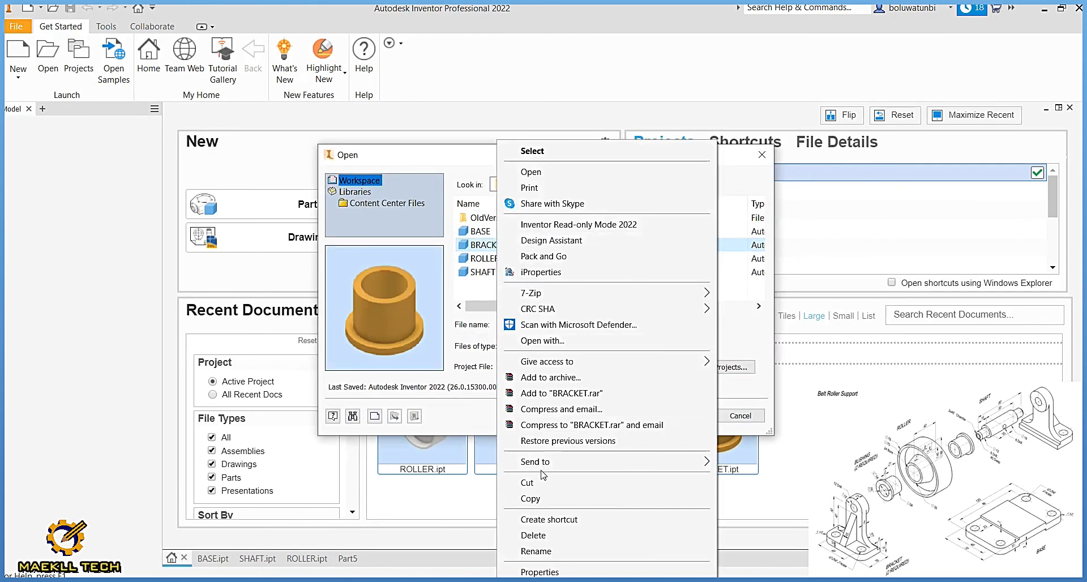
click(535, 551)
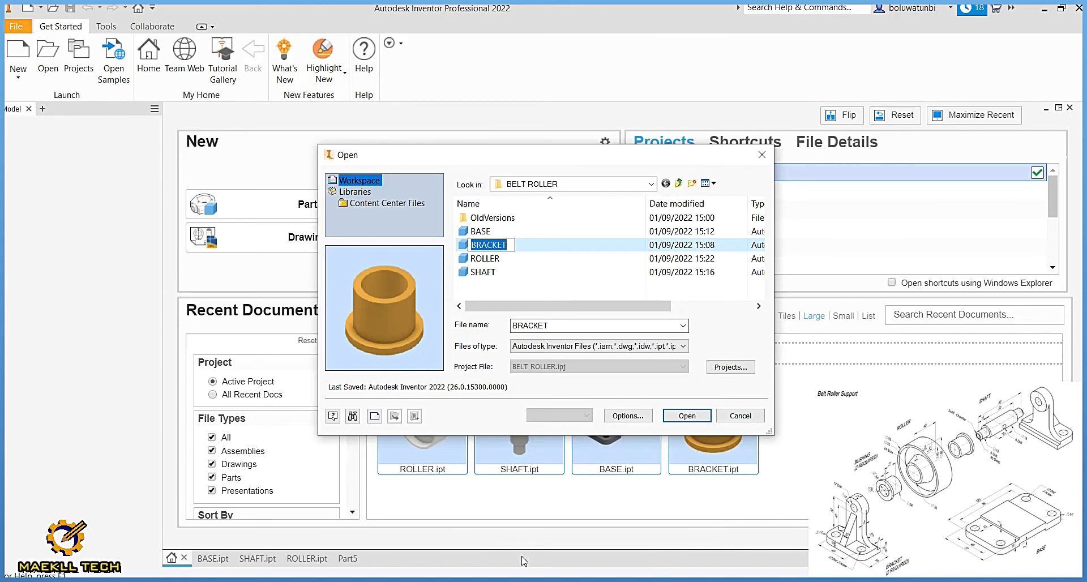
text(BUSHING)
click(507, 262)
click(522, 252)
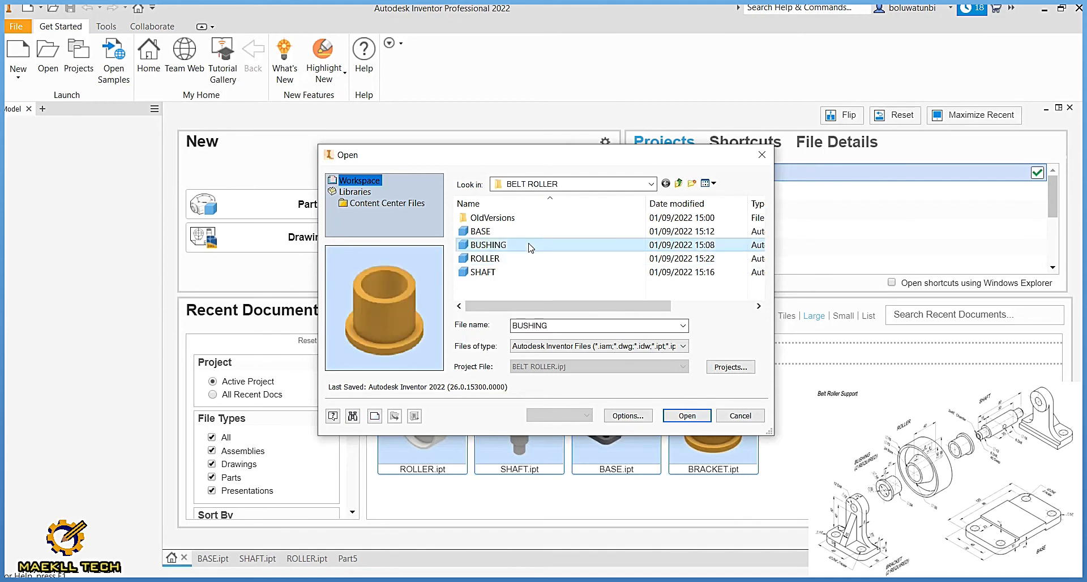
key(Escape)
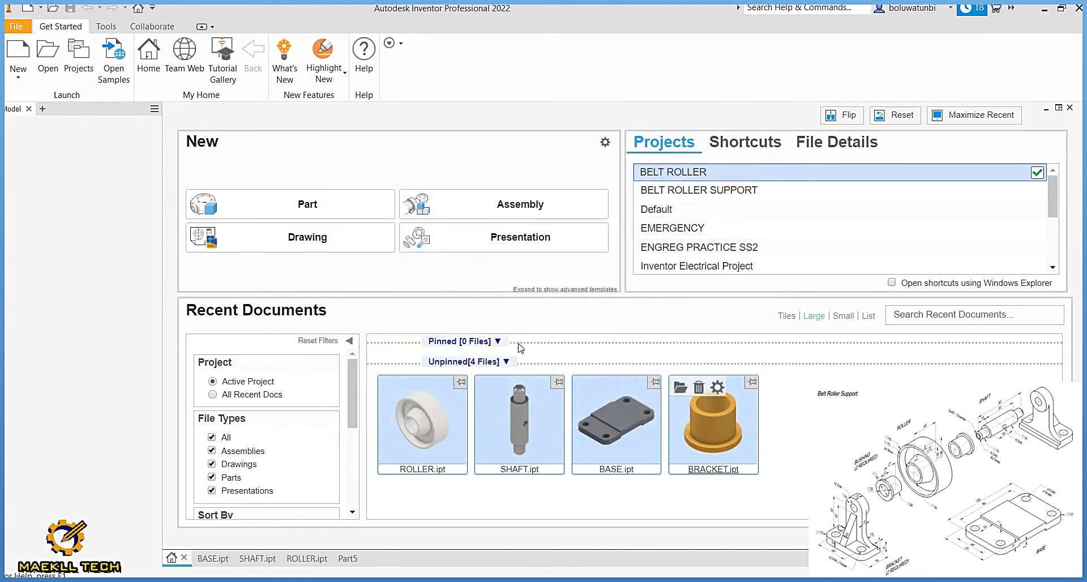
Step: Save the finished bracket part as BRACKET in the BELT ROLLER folder
click(380, 532)
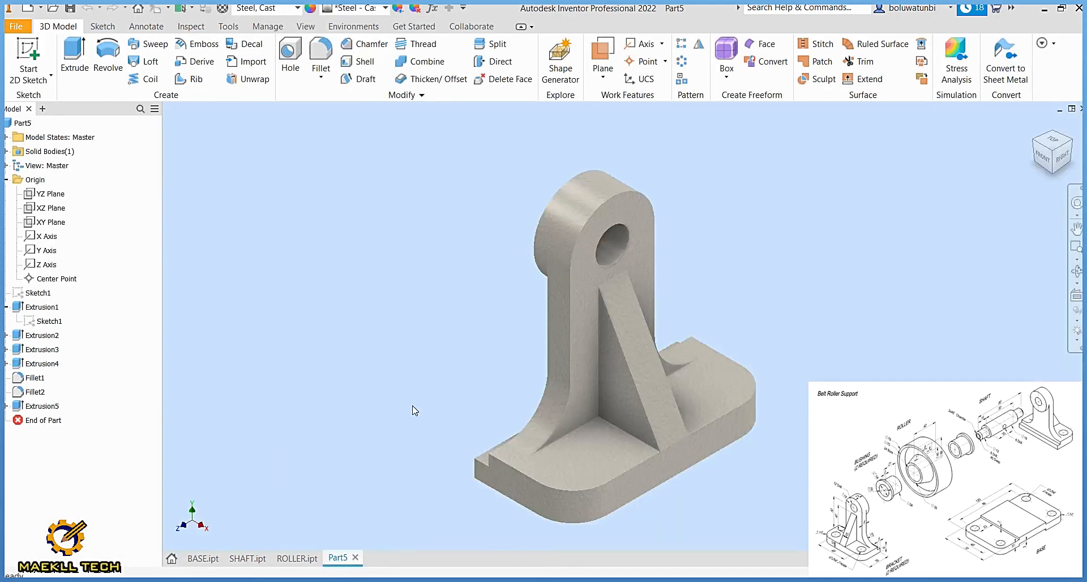
key(ctrl+s)
text(BRACKET)
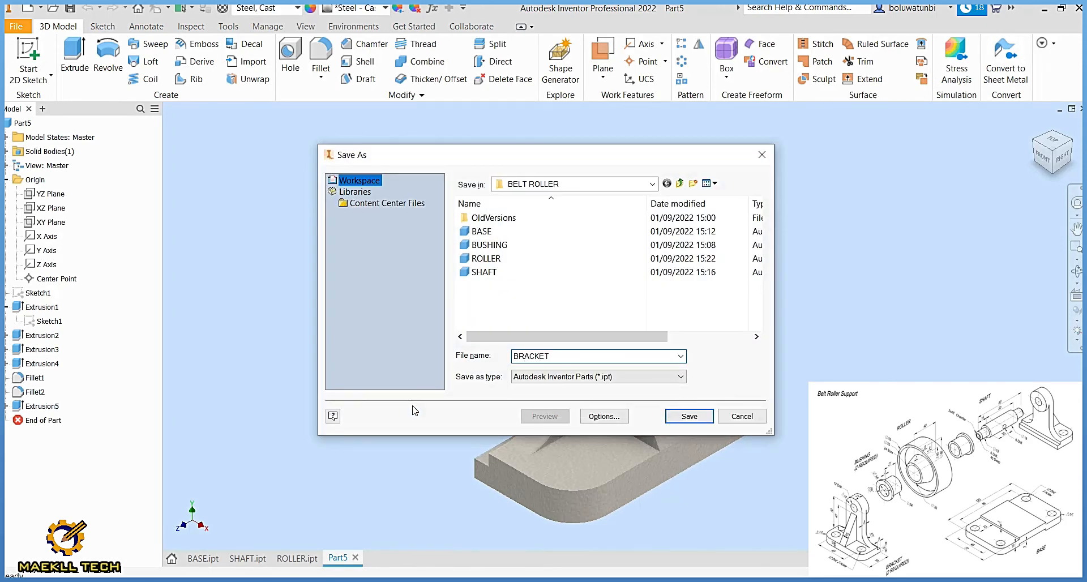
click(688, 416)
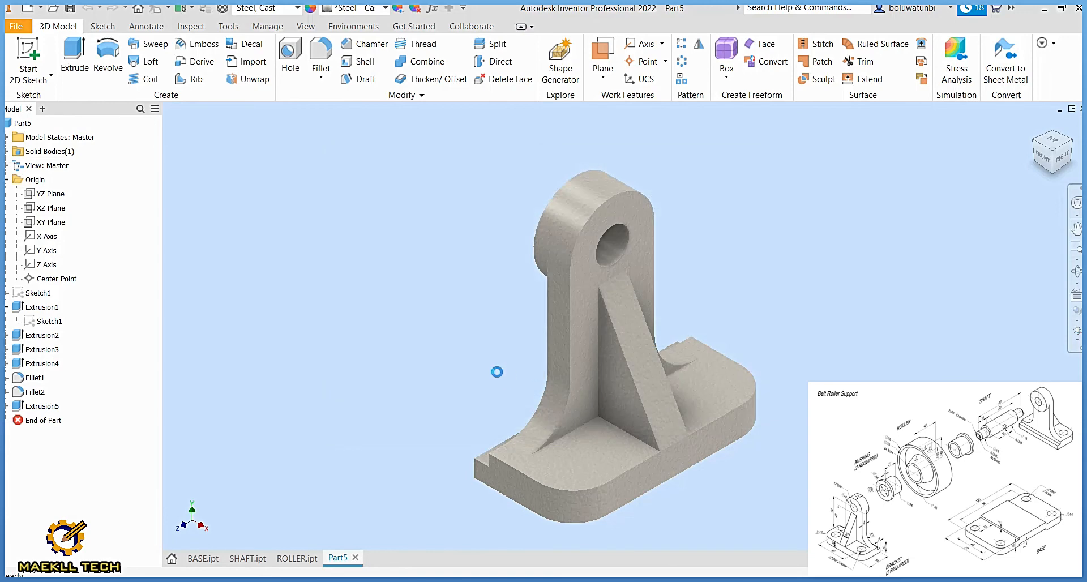
Step: Open the BUSHING part from the BELT ROLLER folder and look through the open base, shaft, roller, bracket and bushing documents
click(171, 560)
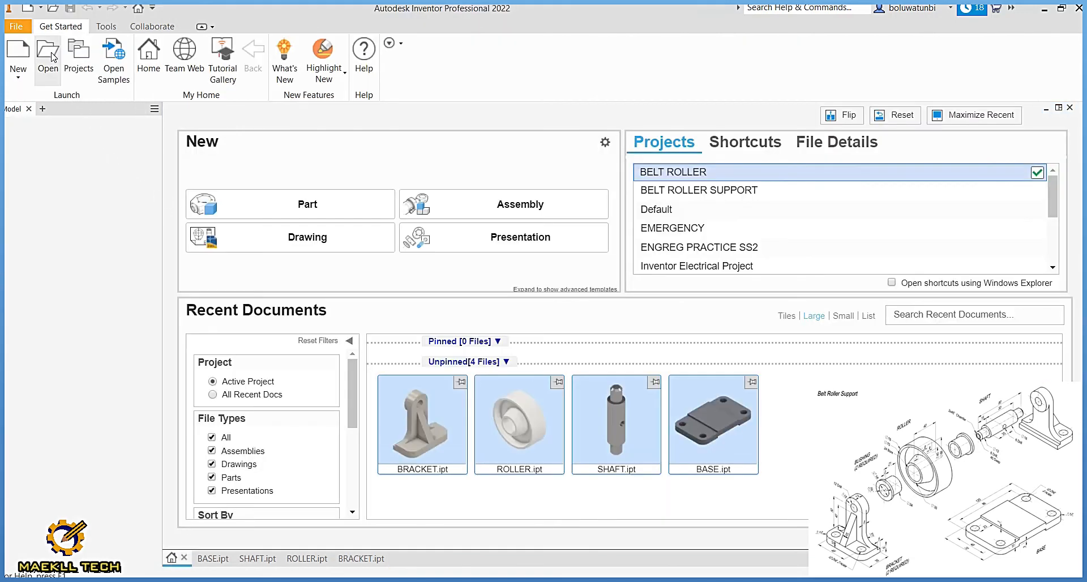
click(102, 80)
click(487, 259)
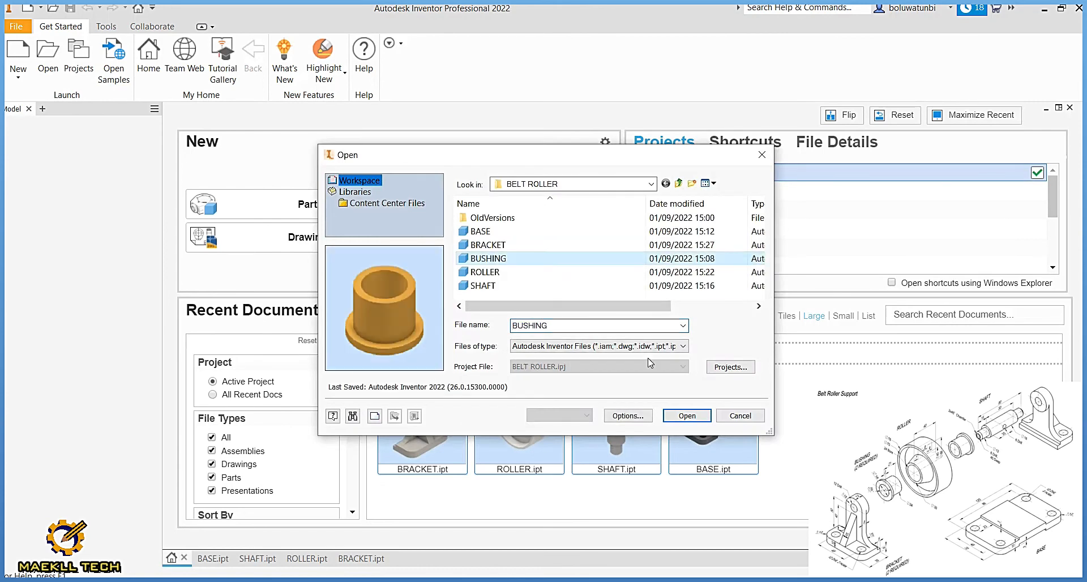
click(691, 415)
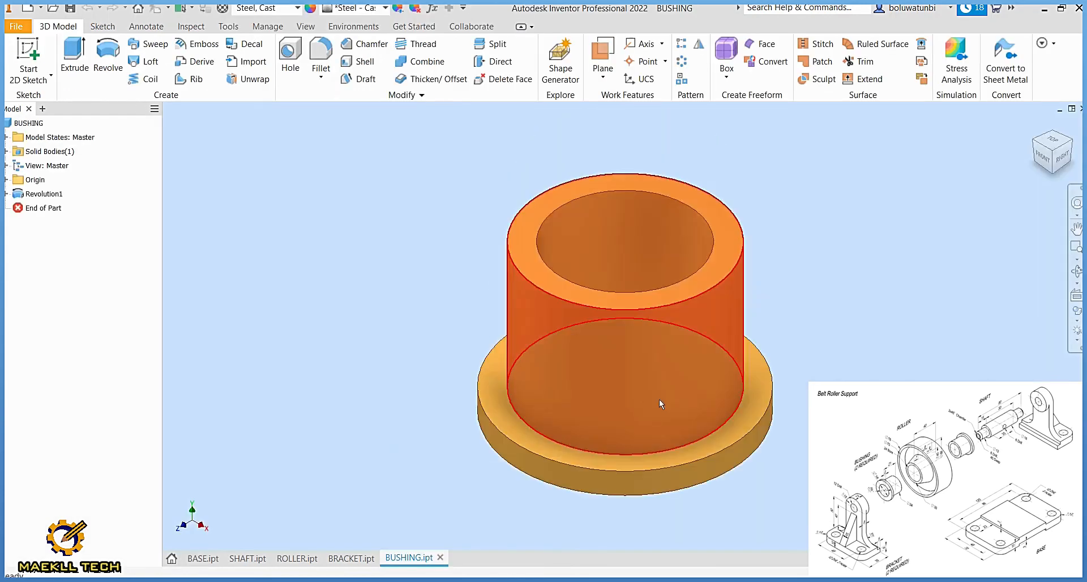
click(203, 558)
click(250, 559)
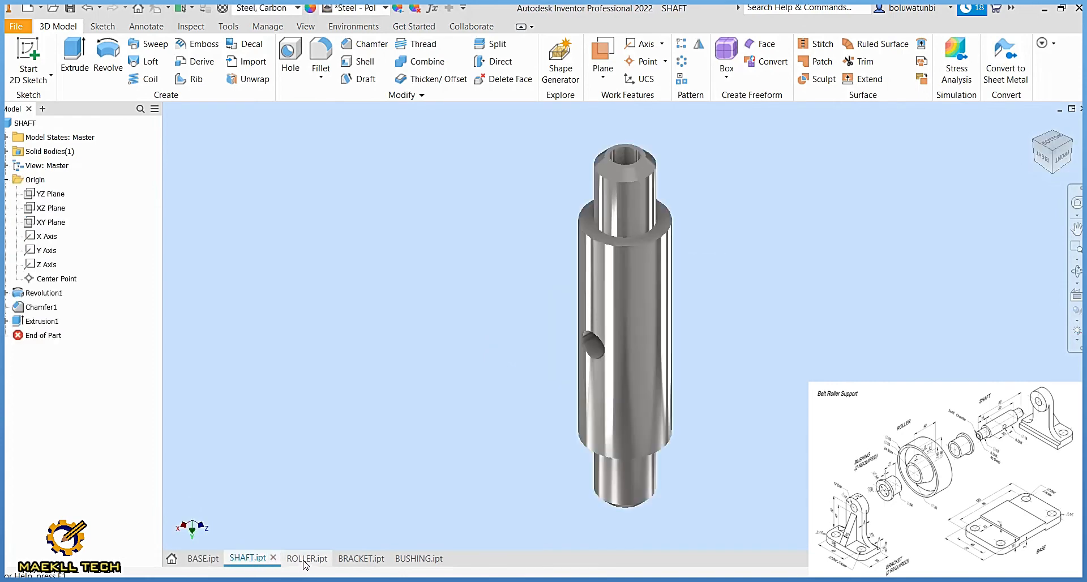
click(305, 560)
click(360, 559)
click(418, 559)
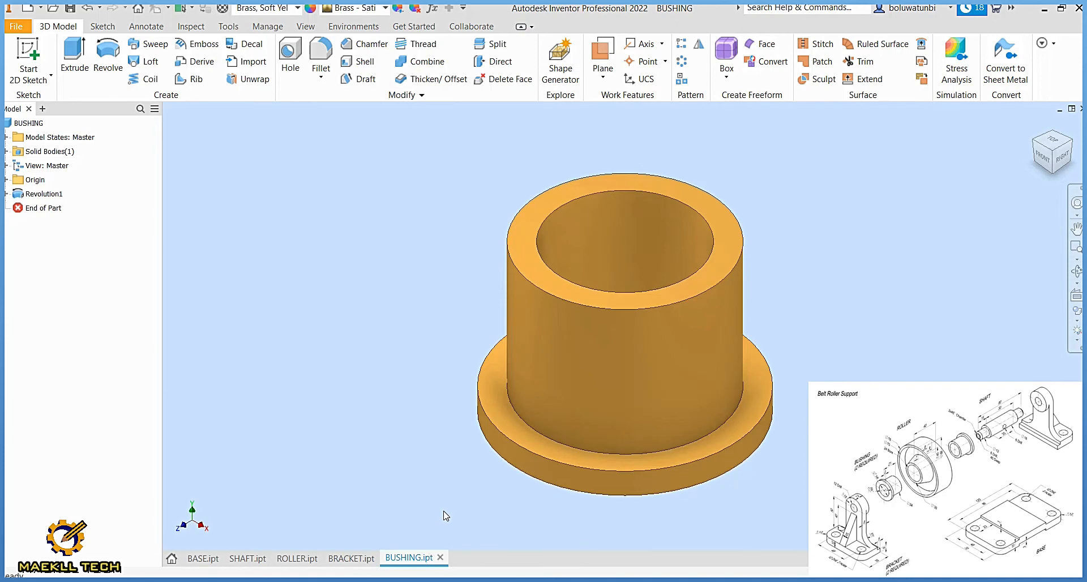
Step: Create a new assembly from the metric Standard (mm).iam template
key(ctrl+n)
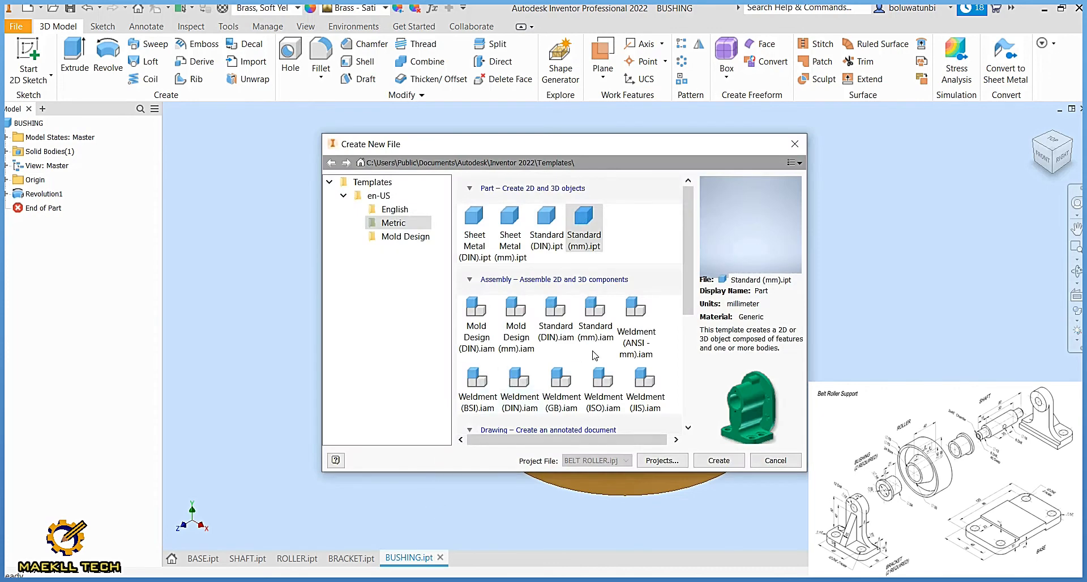
click(593, 333)
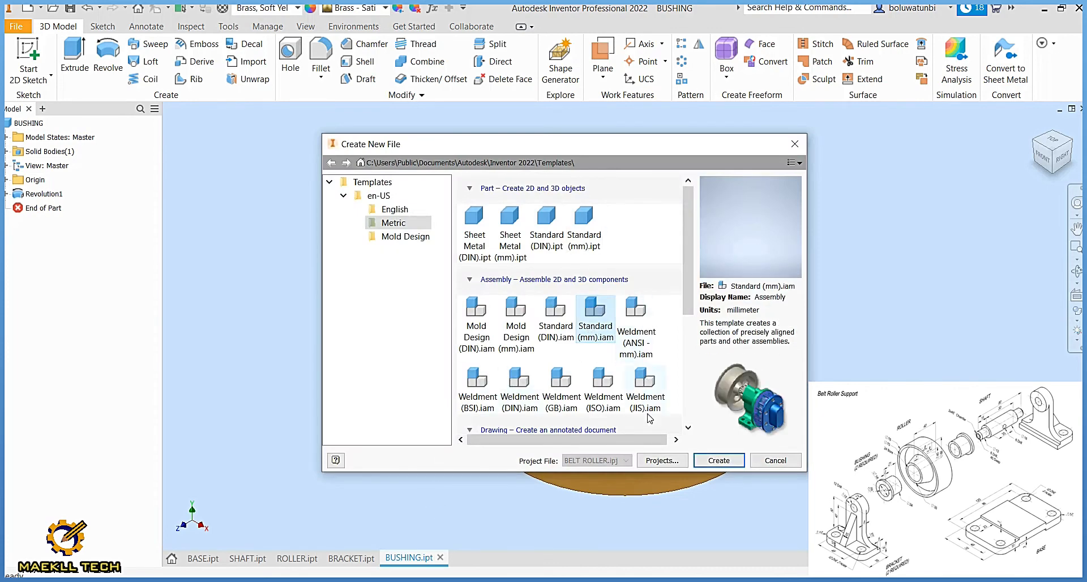
click(718, 460)
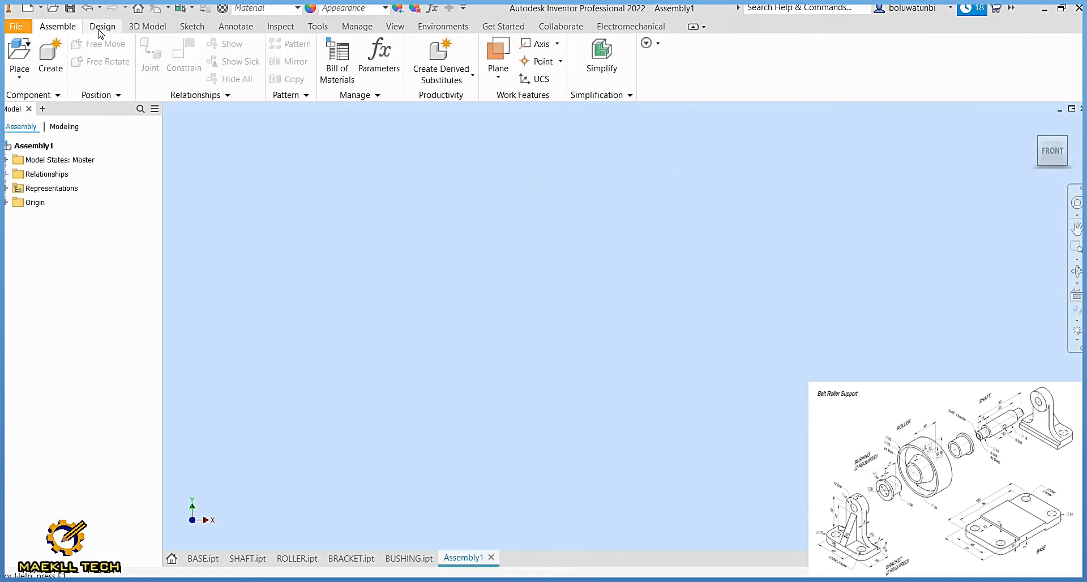
Step: Place one instance each of BASE, BRACKET, BUSHING, ROLLER and SHAFT in the assembly
click(22, 54)
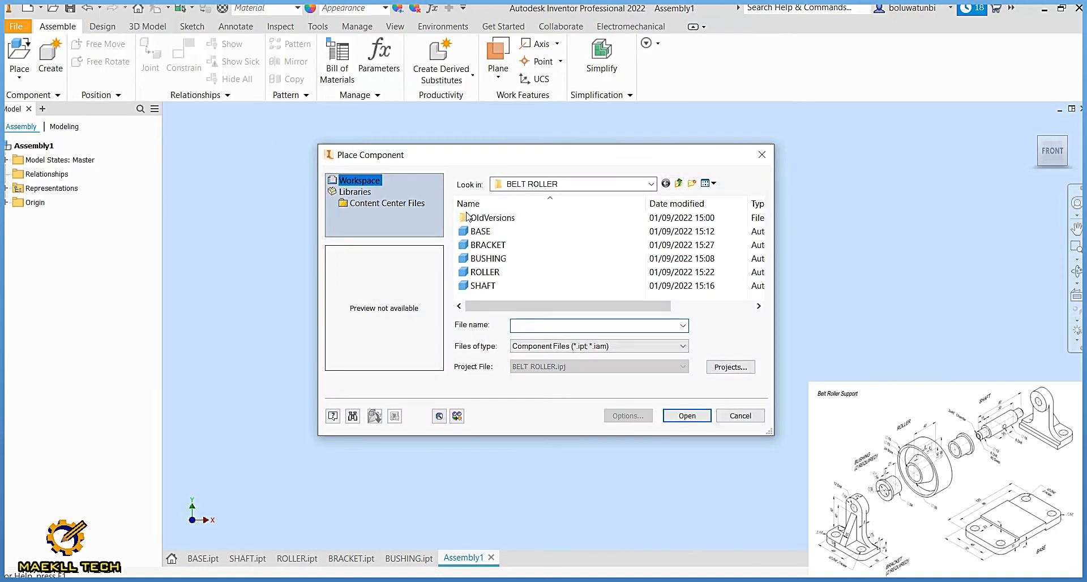
click(490, 231)
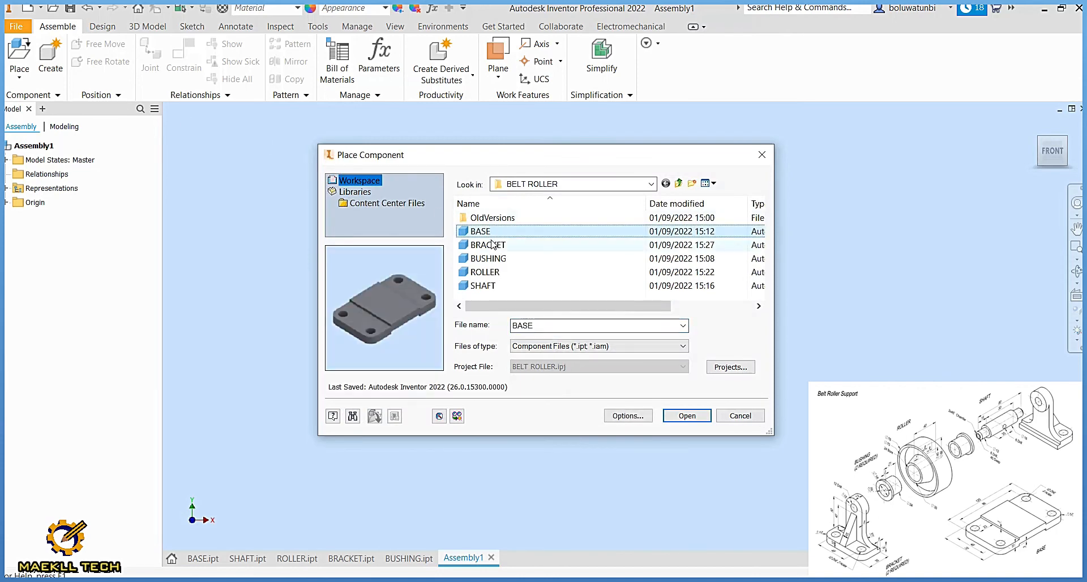
ctrl+click(490, 245)
ctrl+click(491, 258)
ctrl+click(490, 271)
ctrl+click(487, 286)
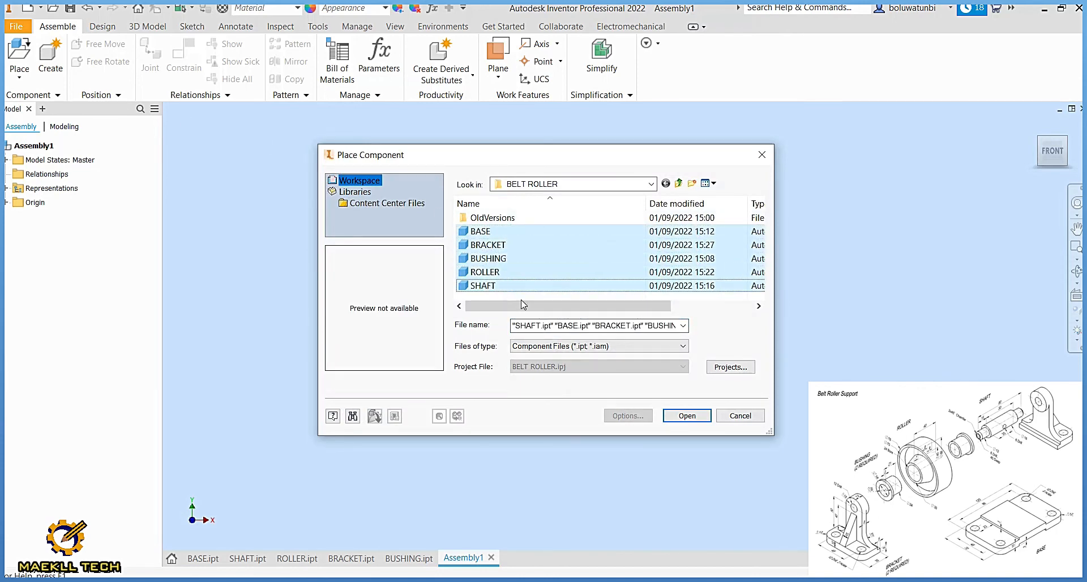
click(680, 419)
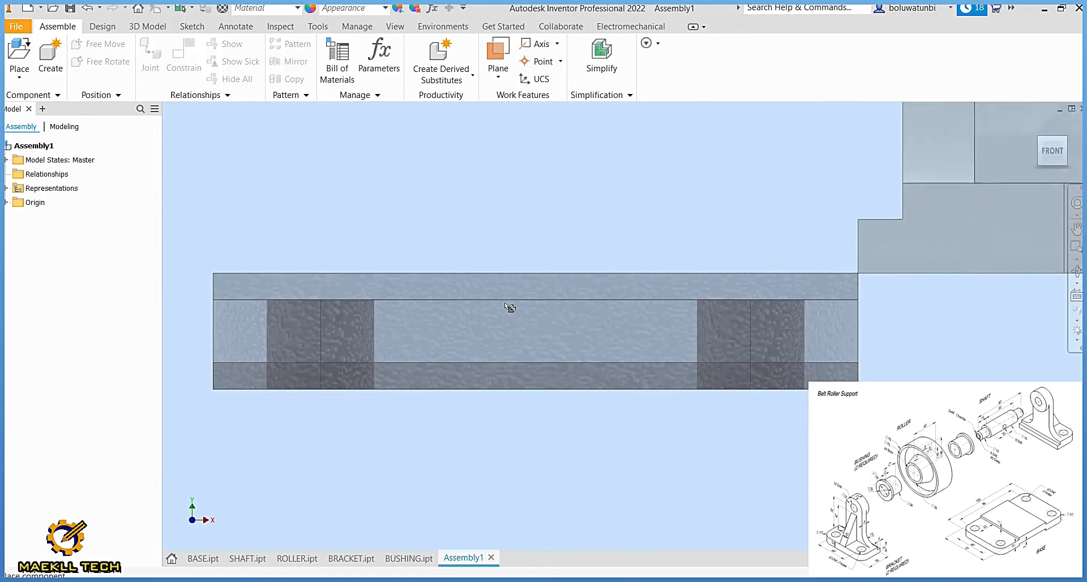
click(440, 254)
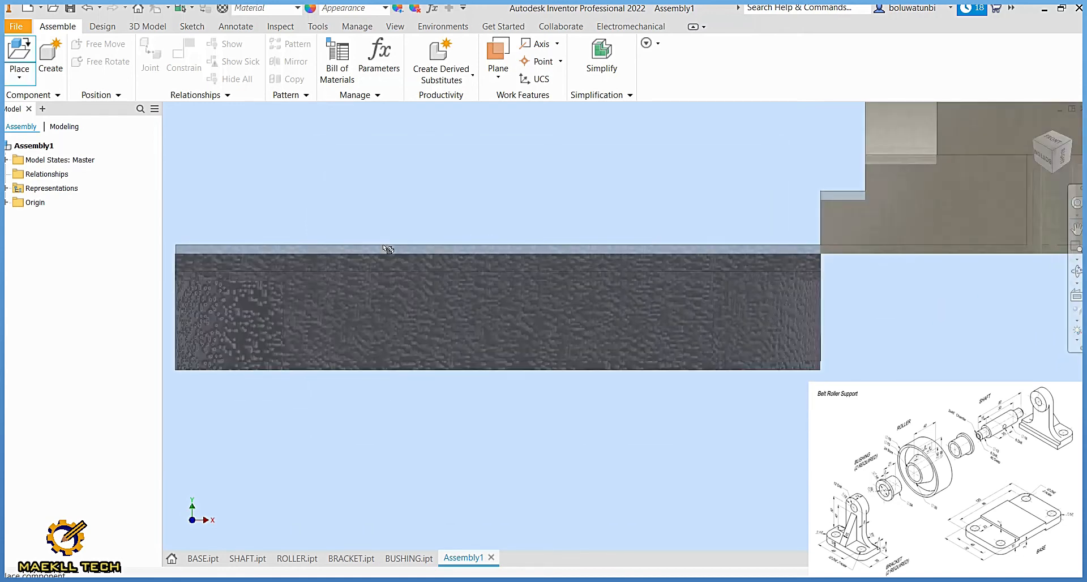
key(Escape)
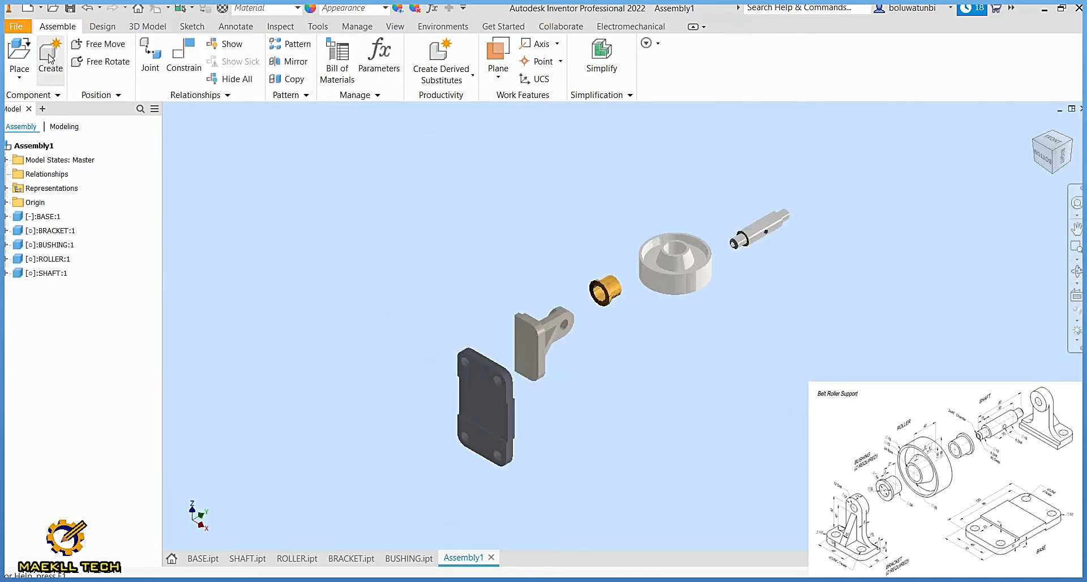
Step: Place a second BRACKET and a second BUSHING in the assembly, beside the first ones
click(19, 54)
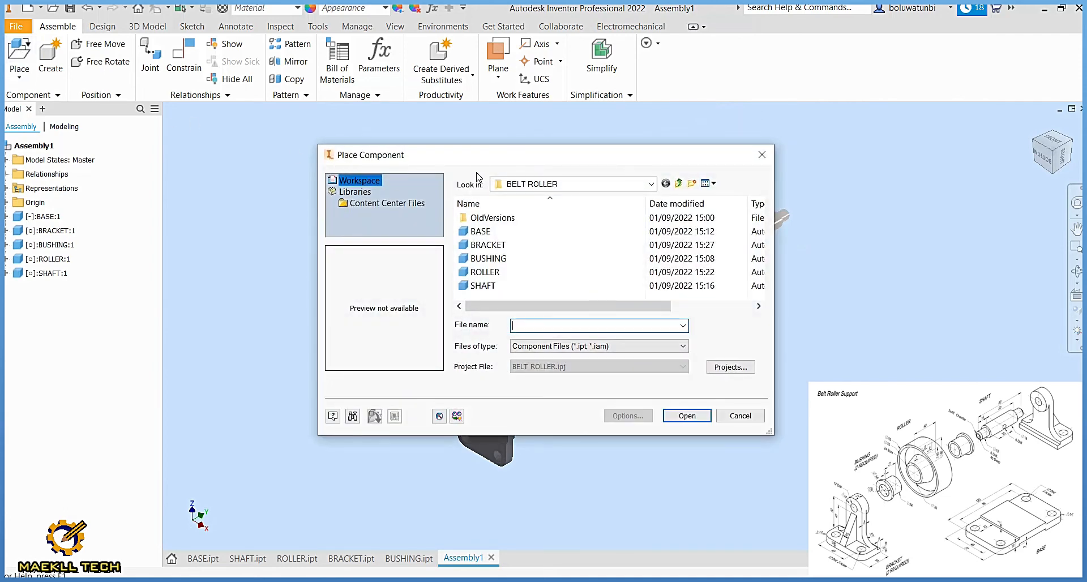
drag(483, 157, 308, 127)
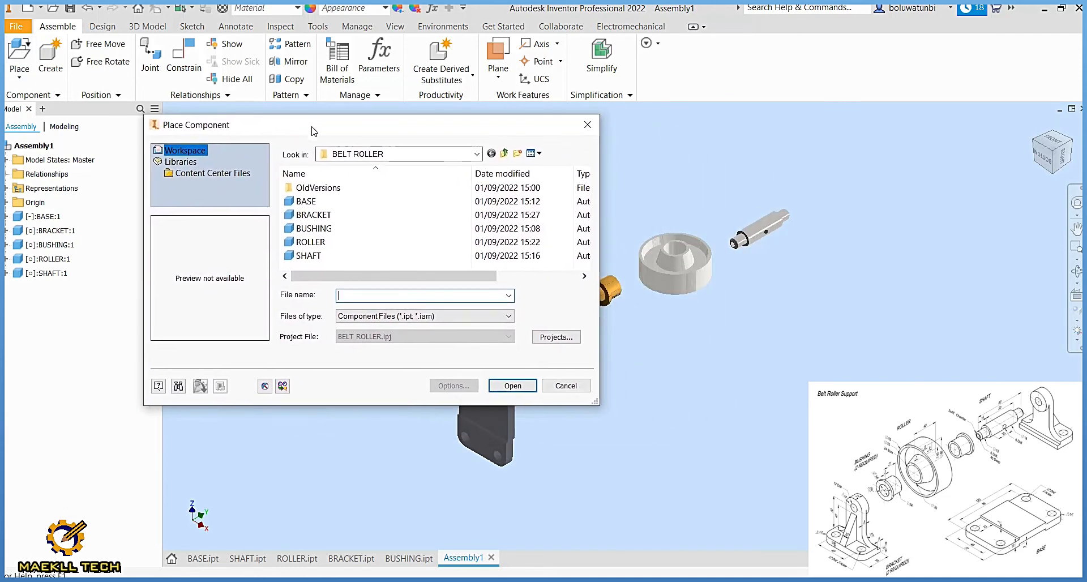
click(337, 215)
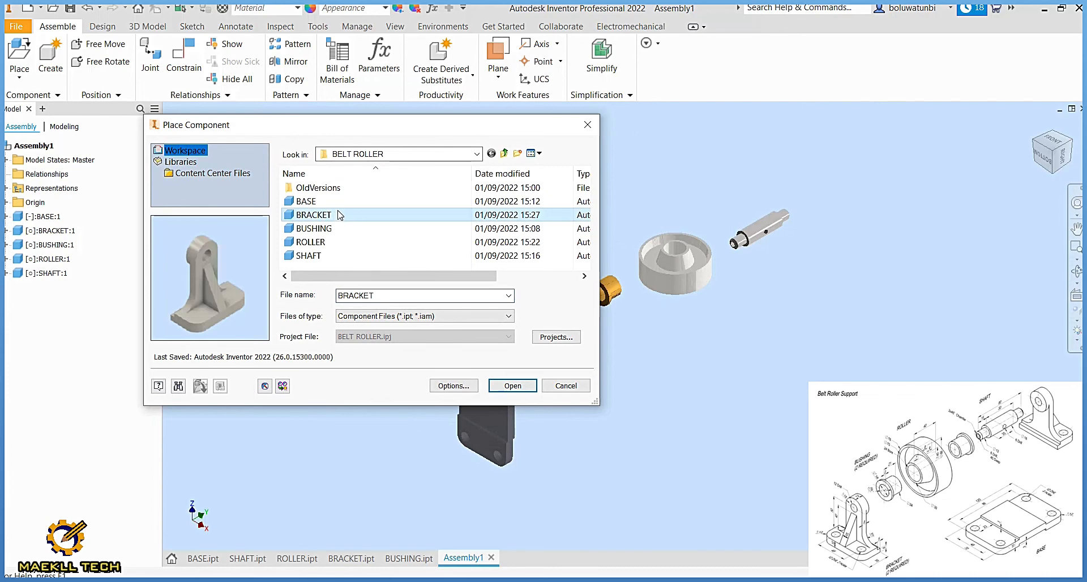
ctrl+click(335, 234)
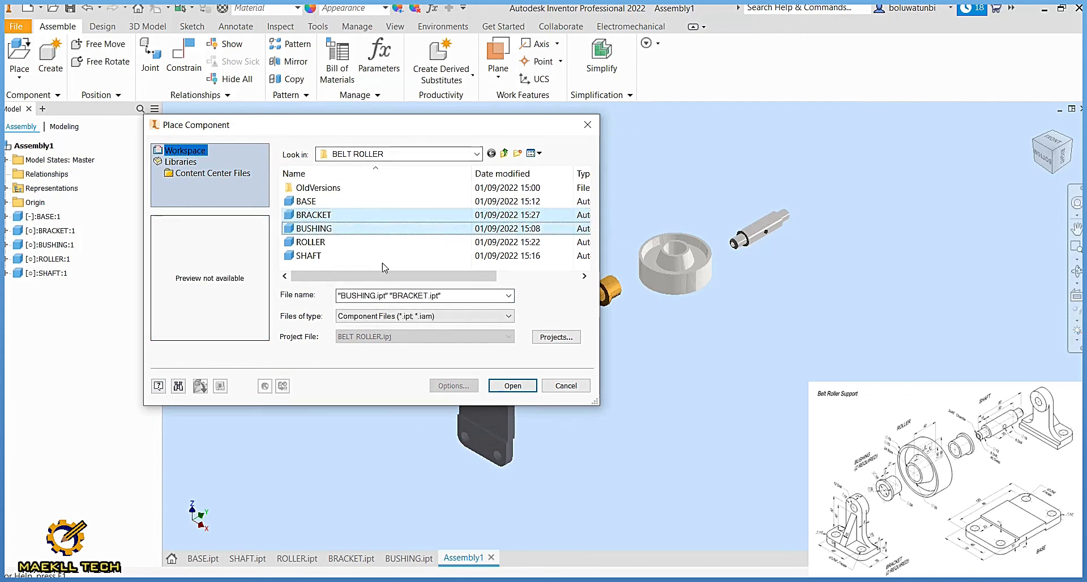
click(513, 386)
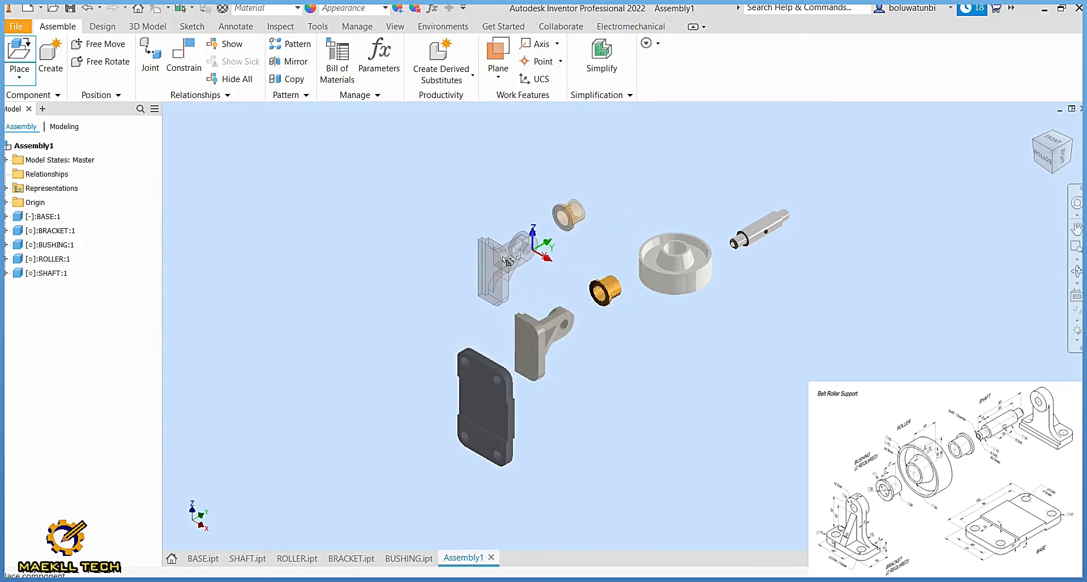
click(490, 247)
key(Escape)
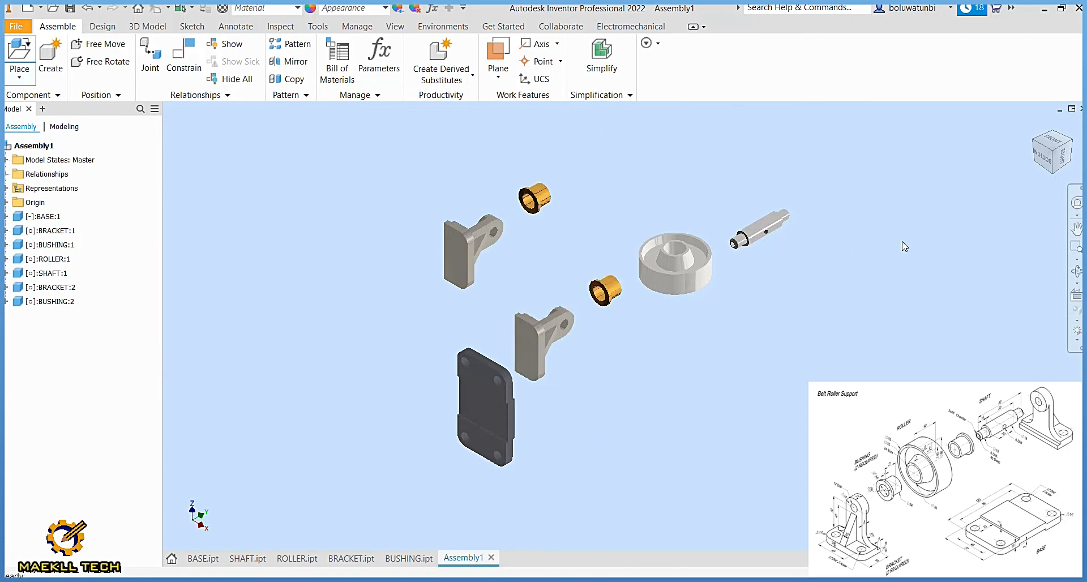
Step: Ground the BASE component in the assembly, viewed isometrically with its top face up
click(1071, 144)
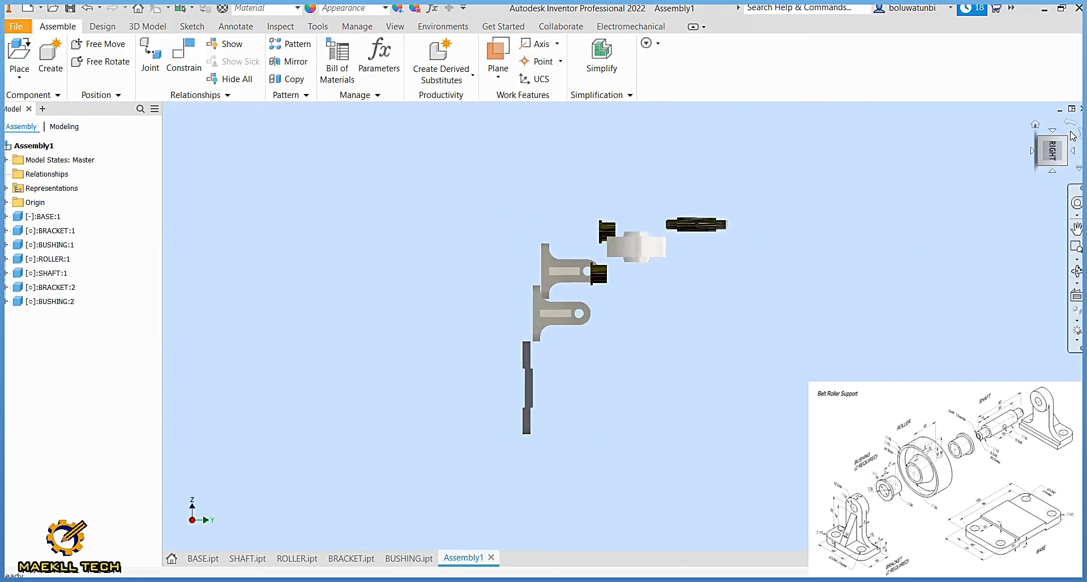
click(1047, 150)
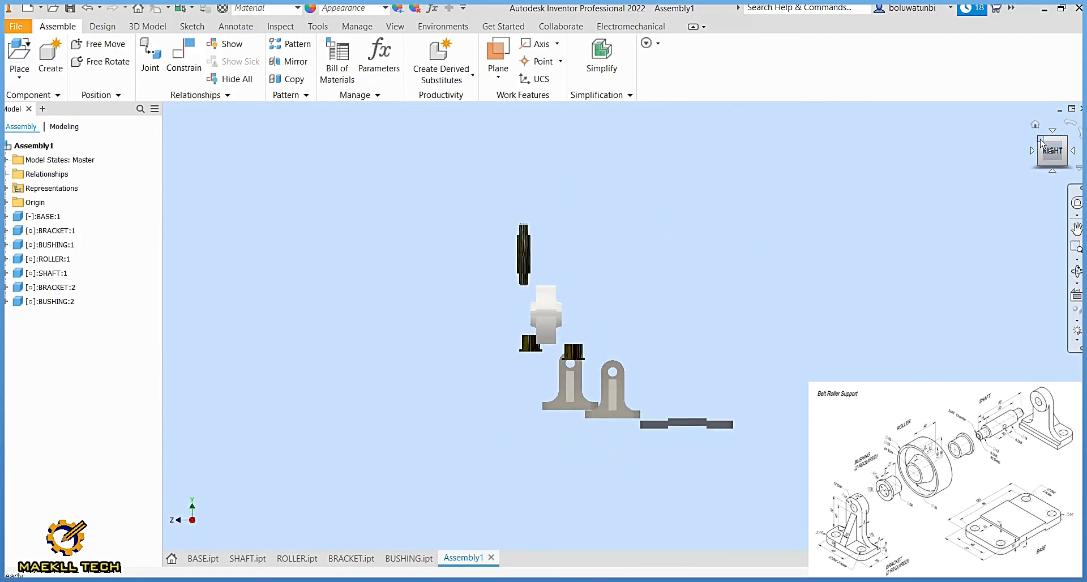
click(1038, 138)
scroll(650, 337, down, 3)
scroll(650, 336, down, 2)
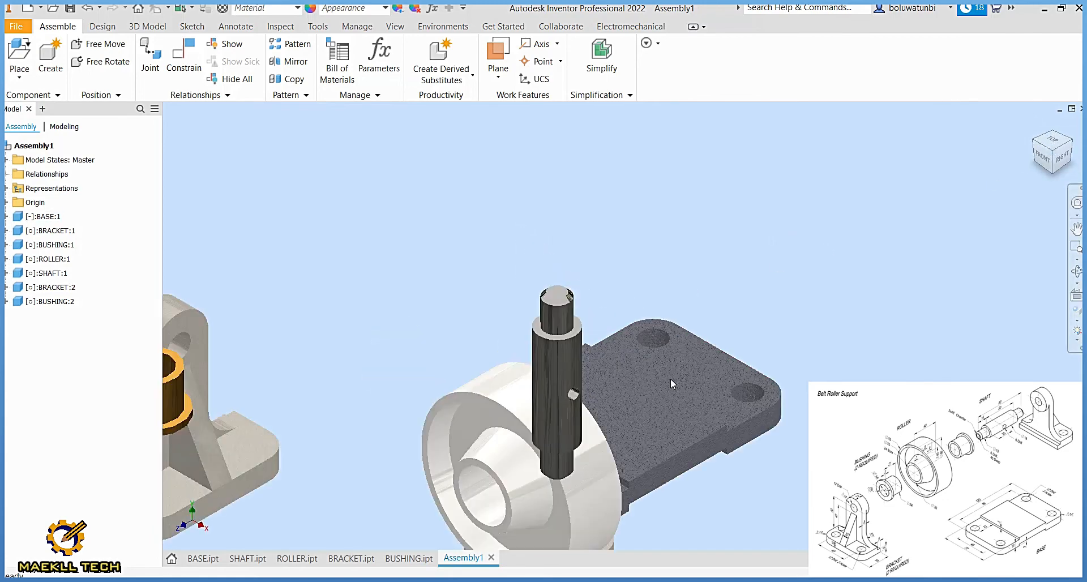
click(650, 420)
right_click(654, 419)
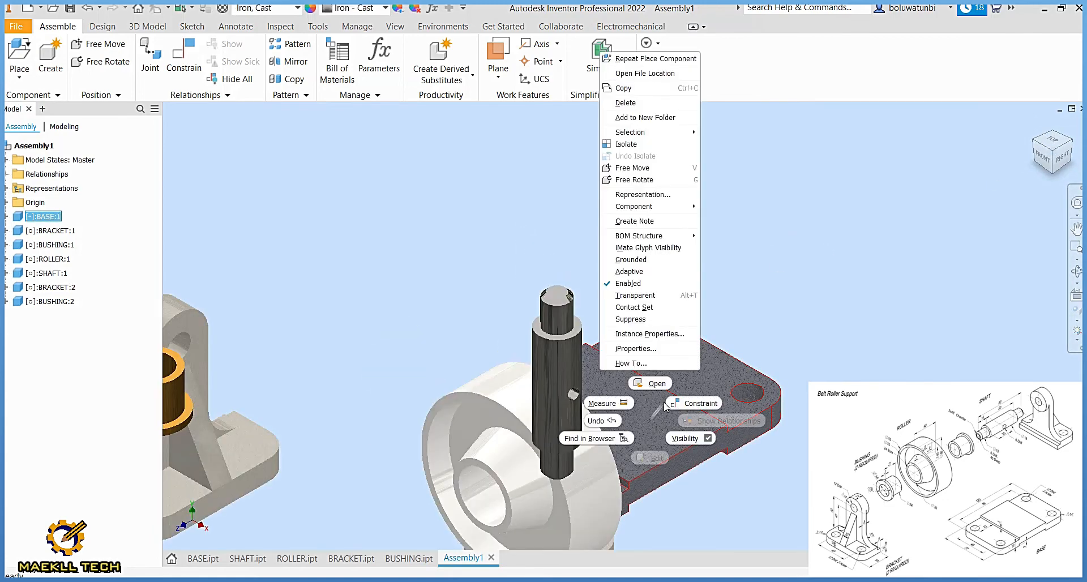
click(630, 259)
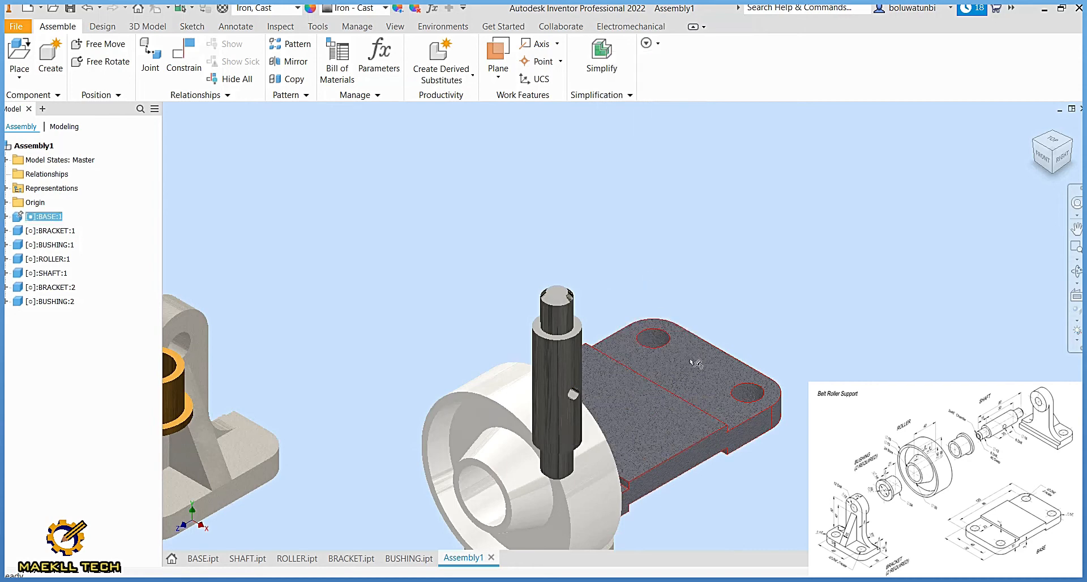
Step: Move the SHAFT and the ROLLER away from the base so that the assembly parts stand clear of each other
drag(554, 395, 441, 321)
drag(528, 374, 554, 163)
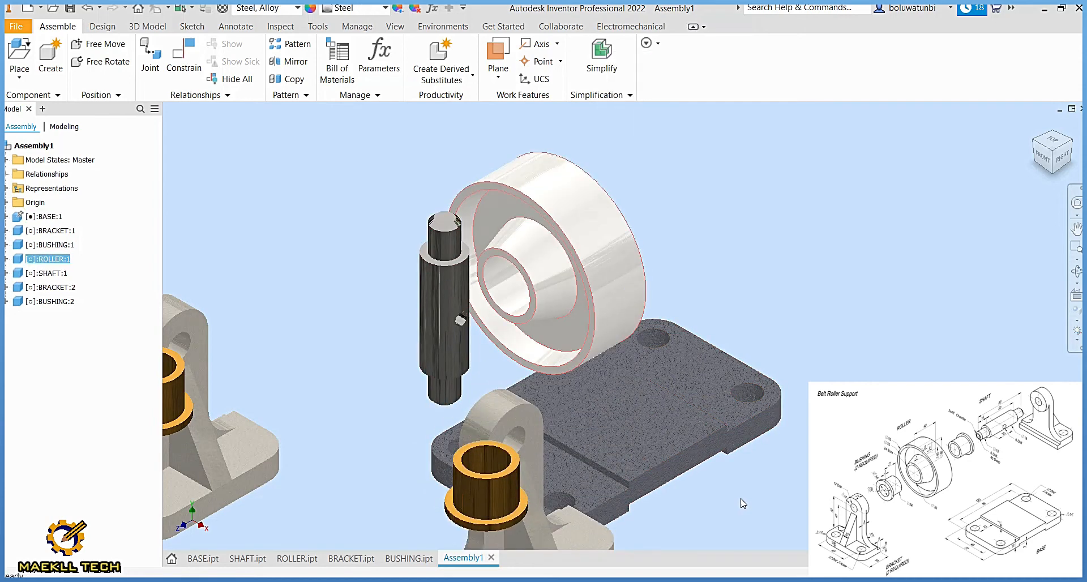
scroll(739, 498, down, 3)
middle_drag(738, 496, 670, 384)
scroll(668, 379, up, 2)
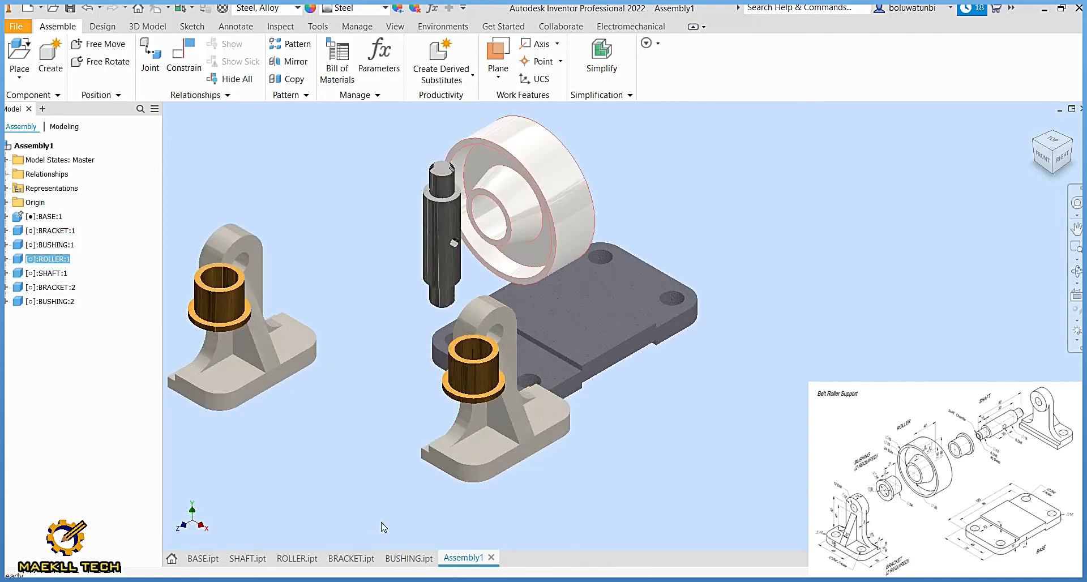
Step: In the BRACKET part, sketch two 12 mm circles on the foot's top face, concentric with its two rounded corners
click(355, 558)
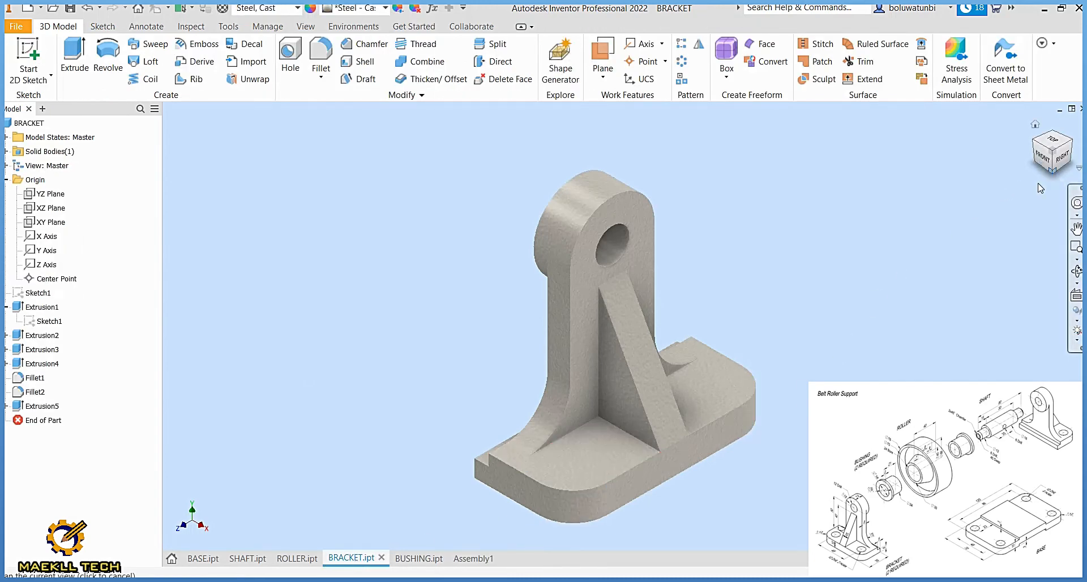
click(592, 453)
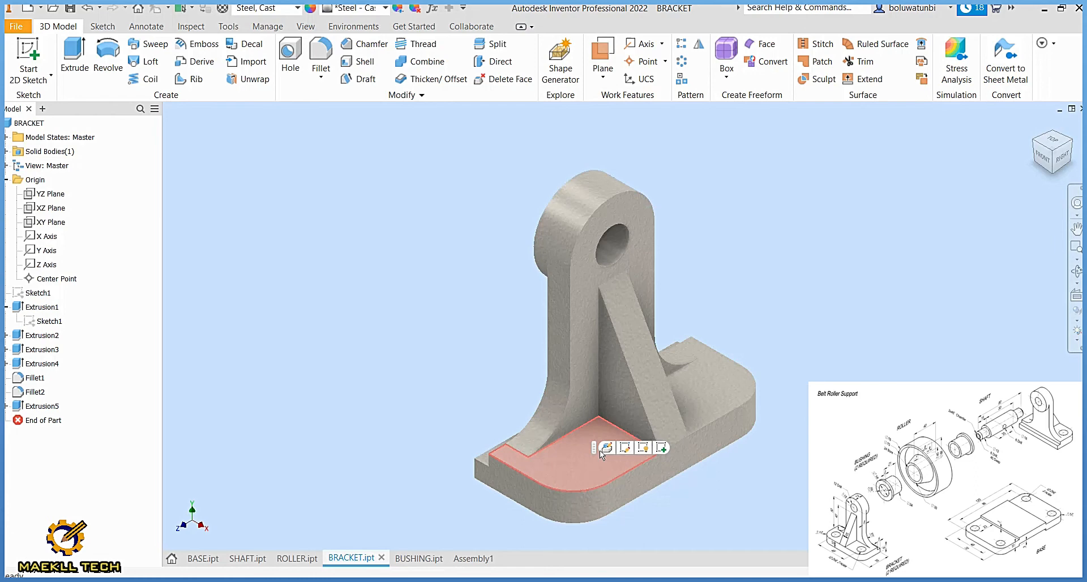
click(658, 448)
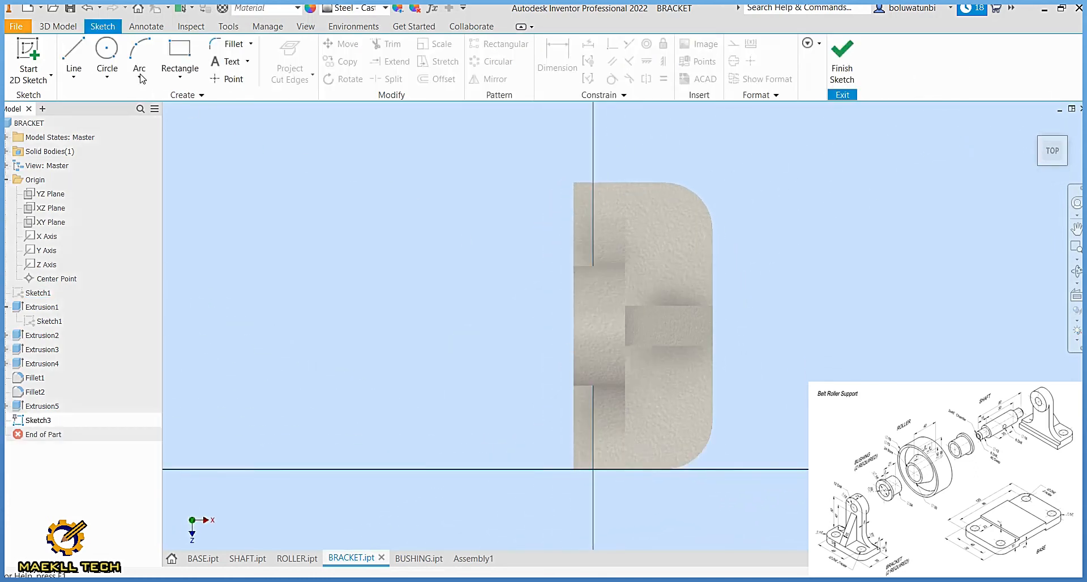
click(107, 56)
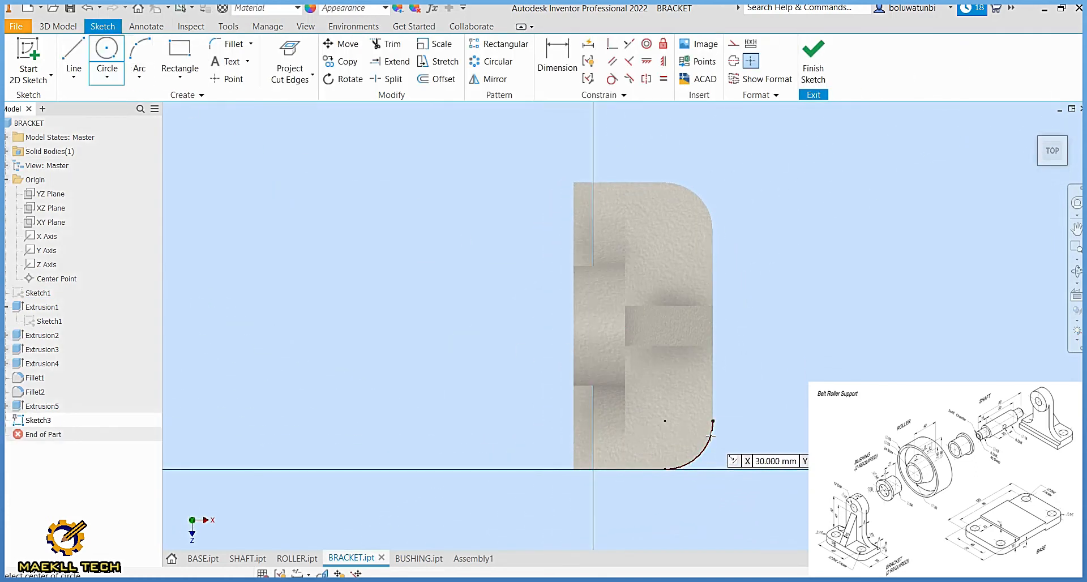
click(665, 420)
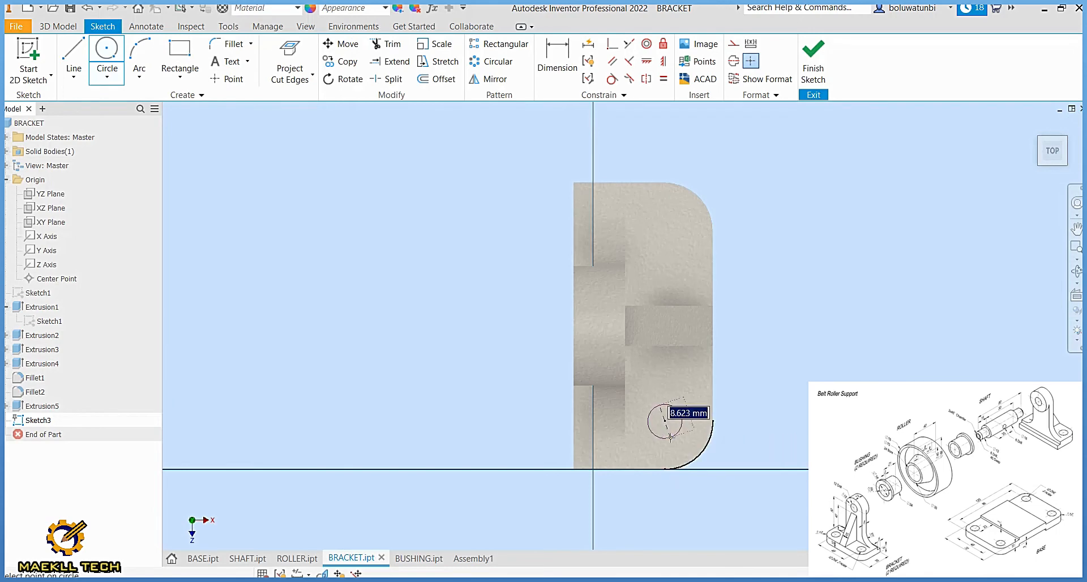
text(12)
key(Return)
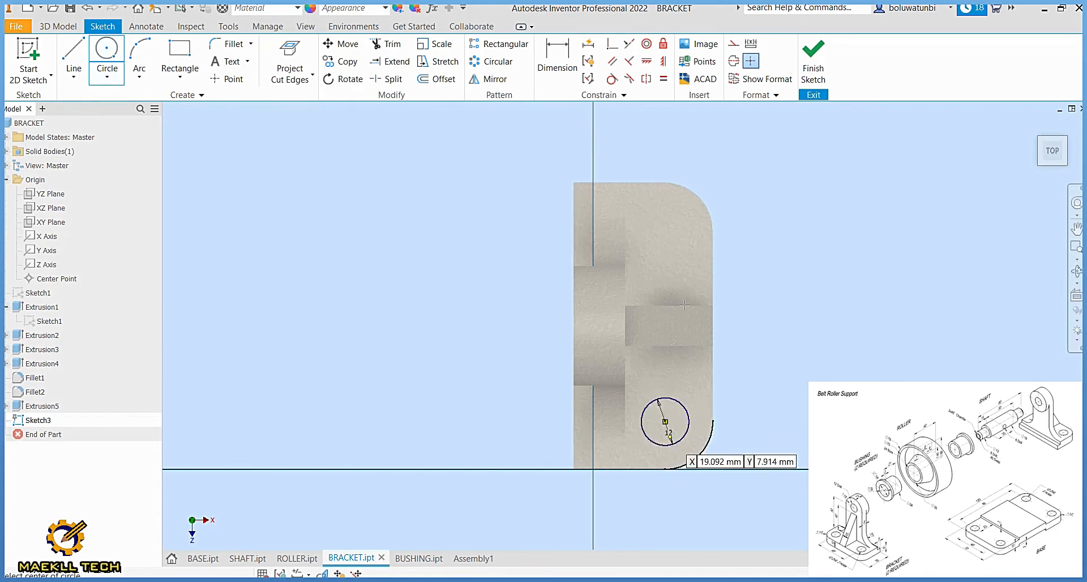
click(664, 230)
text(12)
key(Return)
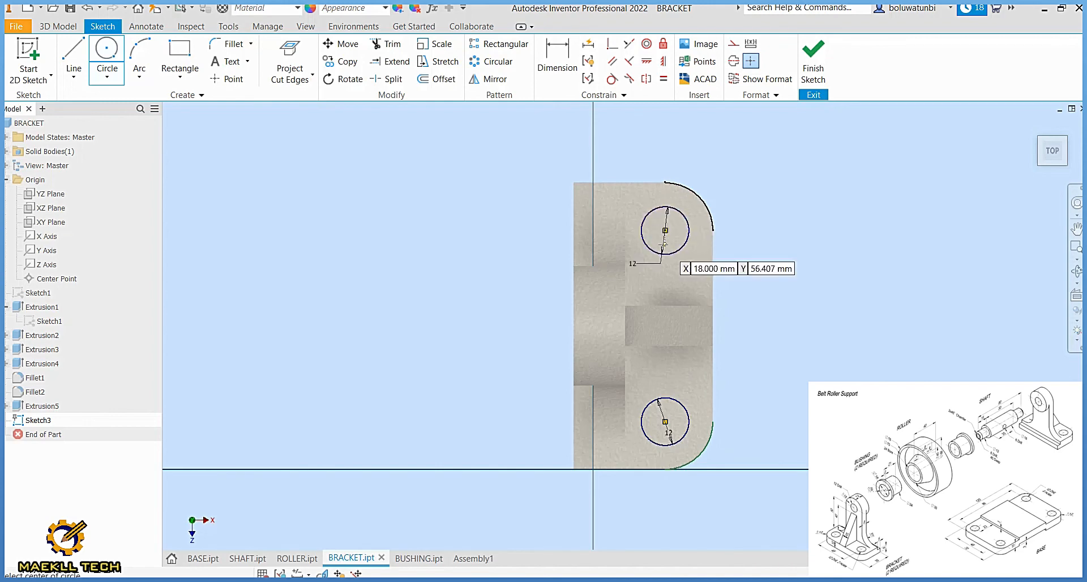
click(812, 57)
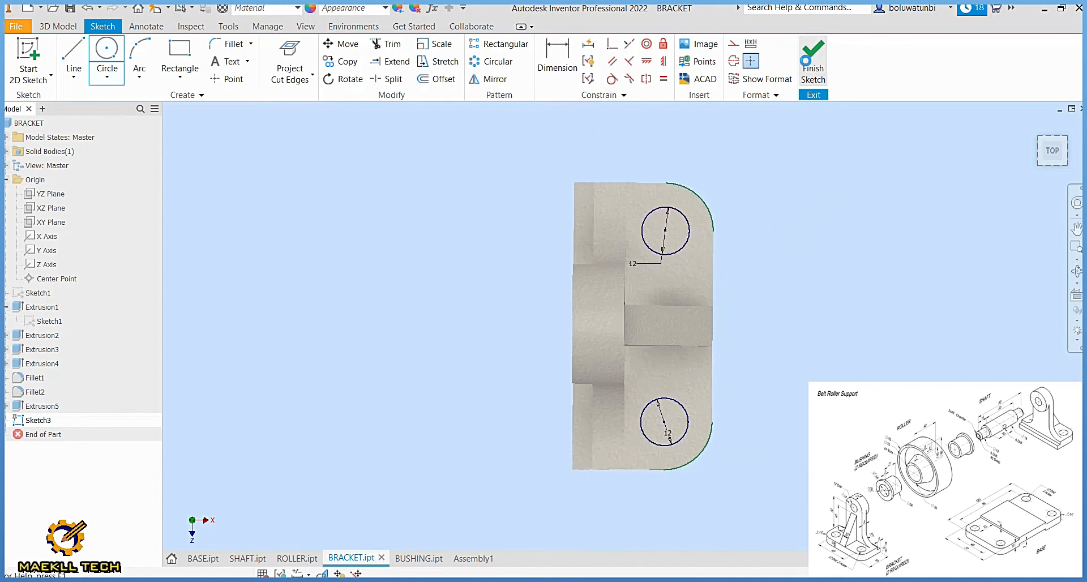
Step: Extrude both 12 mm circles as through-all cuts to make the bracket foot's mounting holes
click(74, 57)
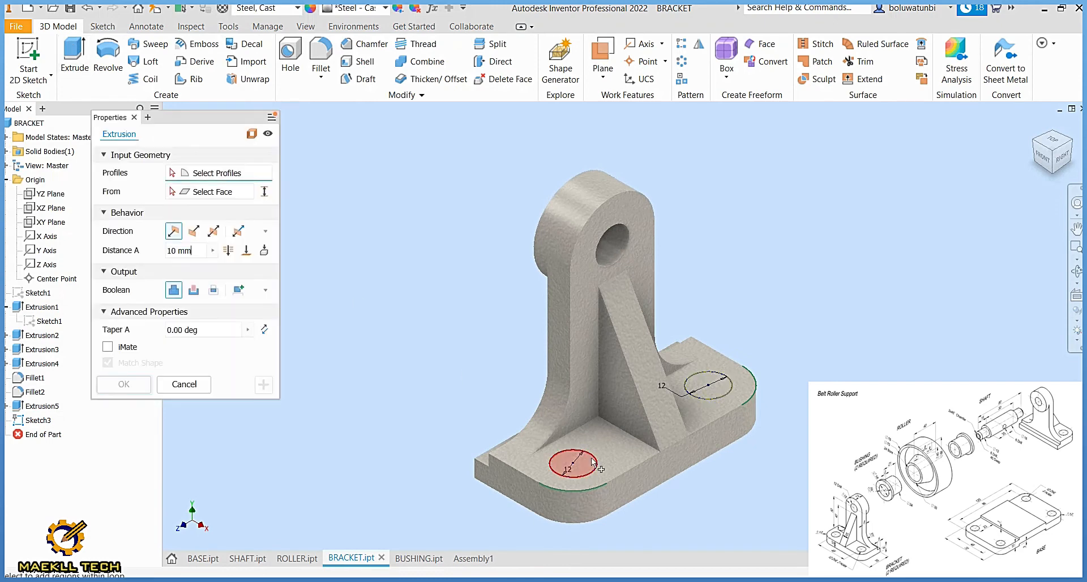
click(582, 467)
click(709, 391)
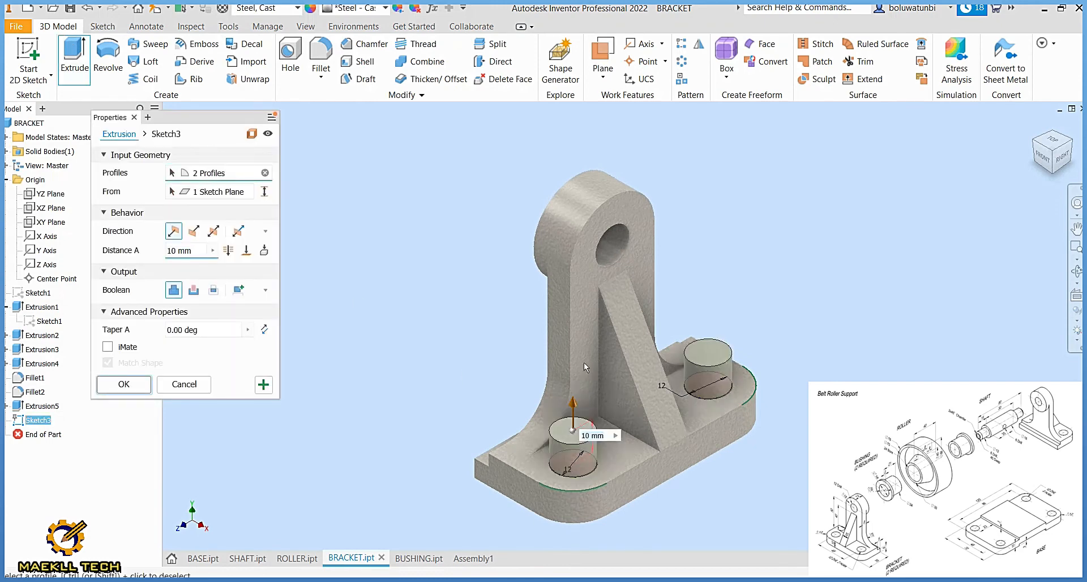
click(228, 250)
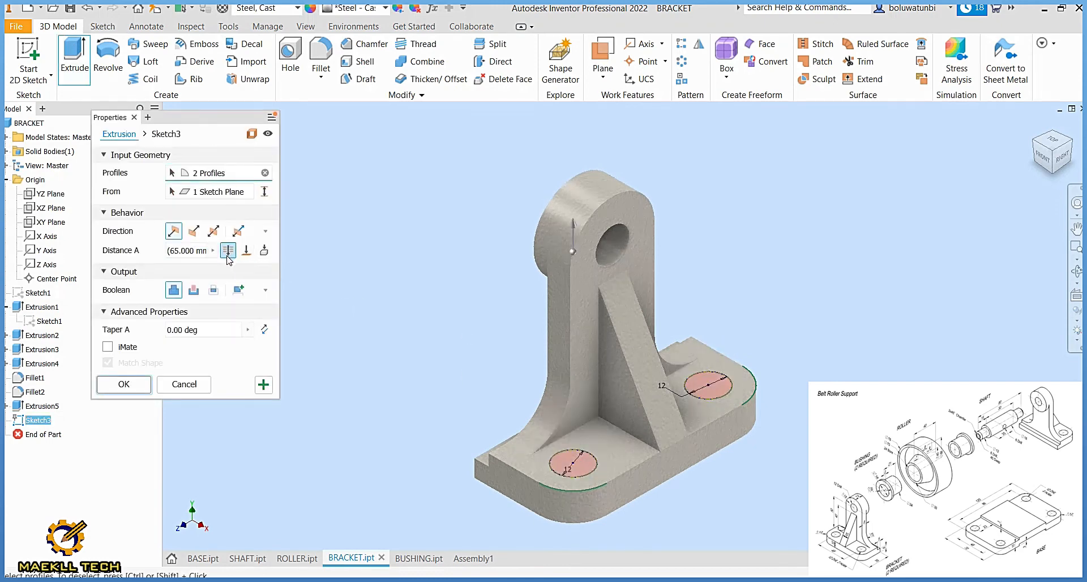
click(145, 384)
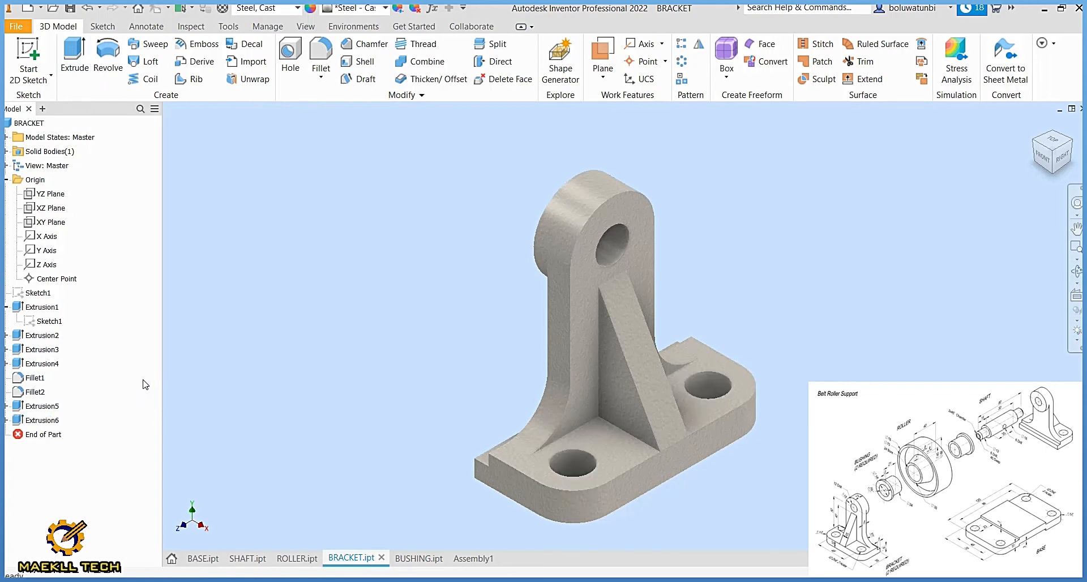
Step: In Assembly1, mate the nearer bracket's underside to the top face of the base's end pad with 0 mm offset
click(470, 559)
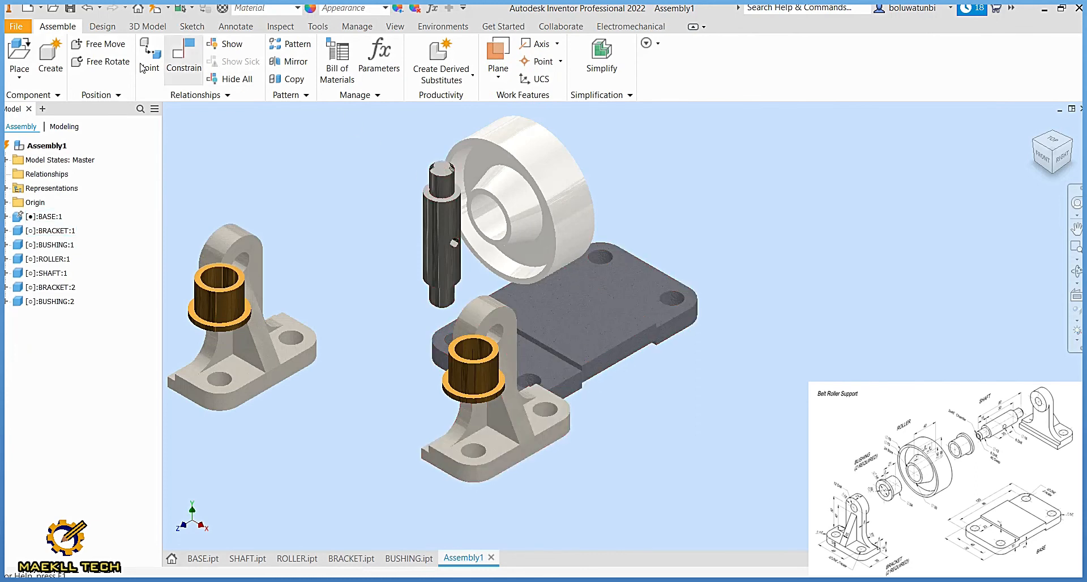
click(192, 64)
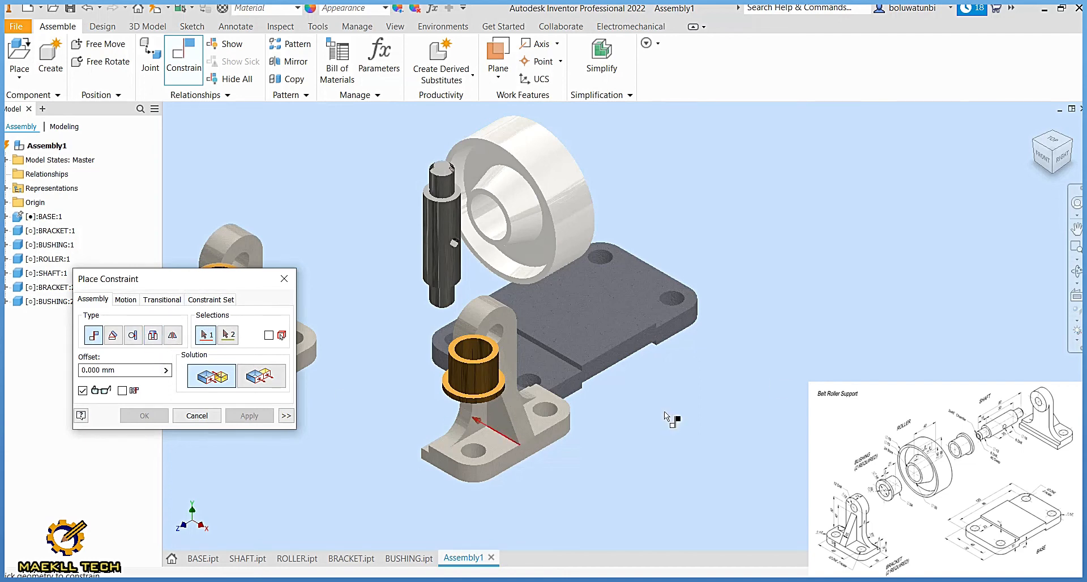
click(1053, 175)
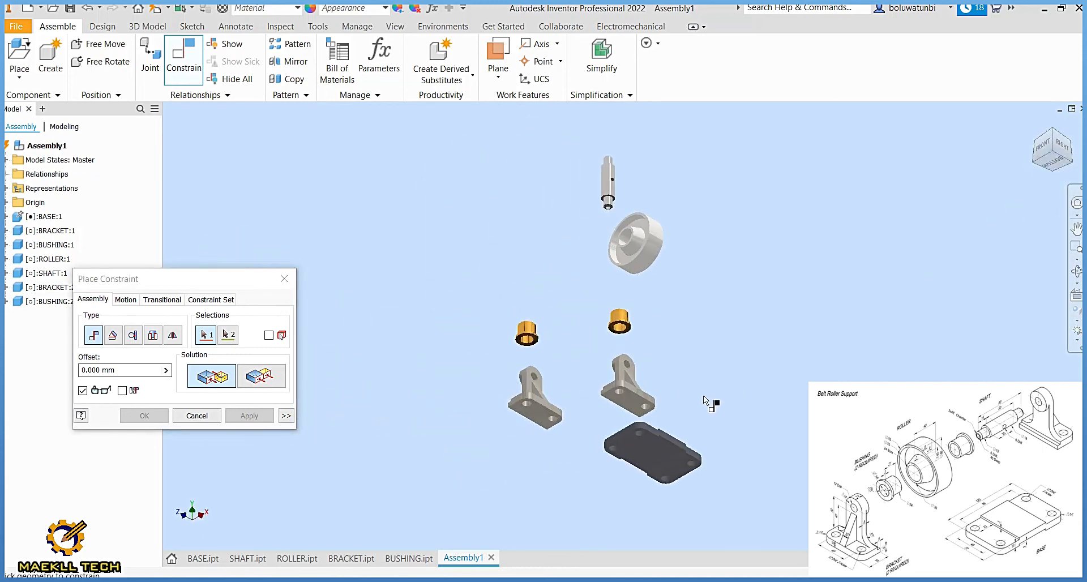
click(634, 407)
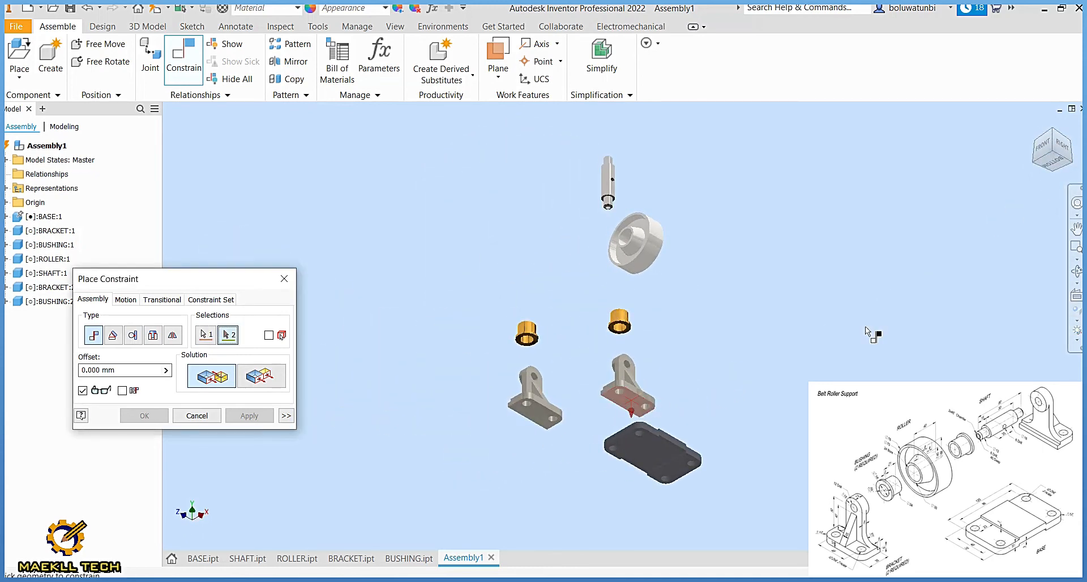
click(1054, 133)
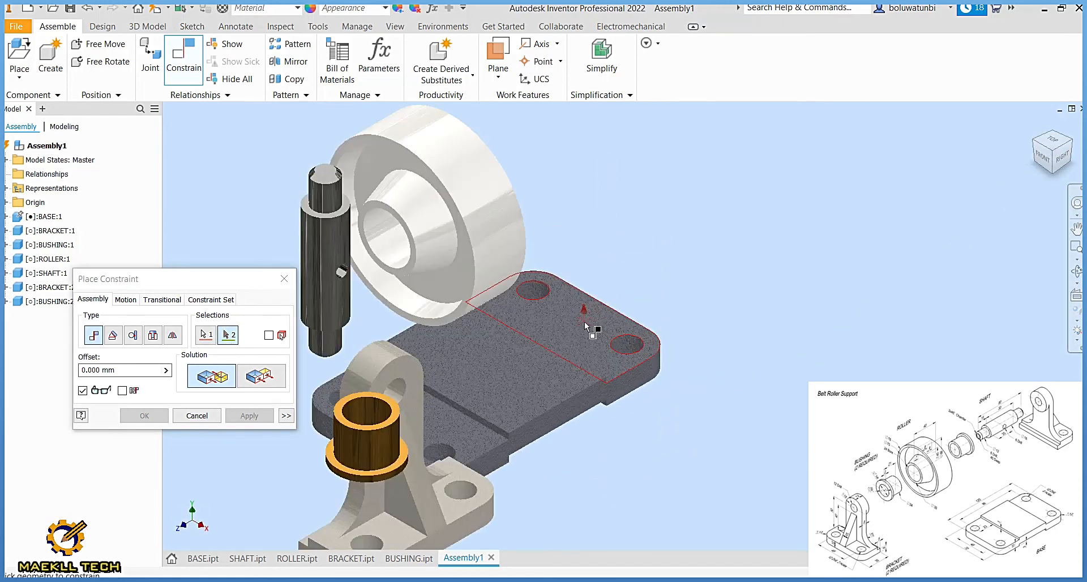
click(574, 323)
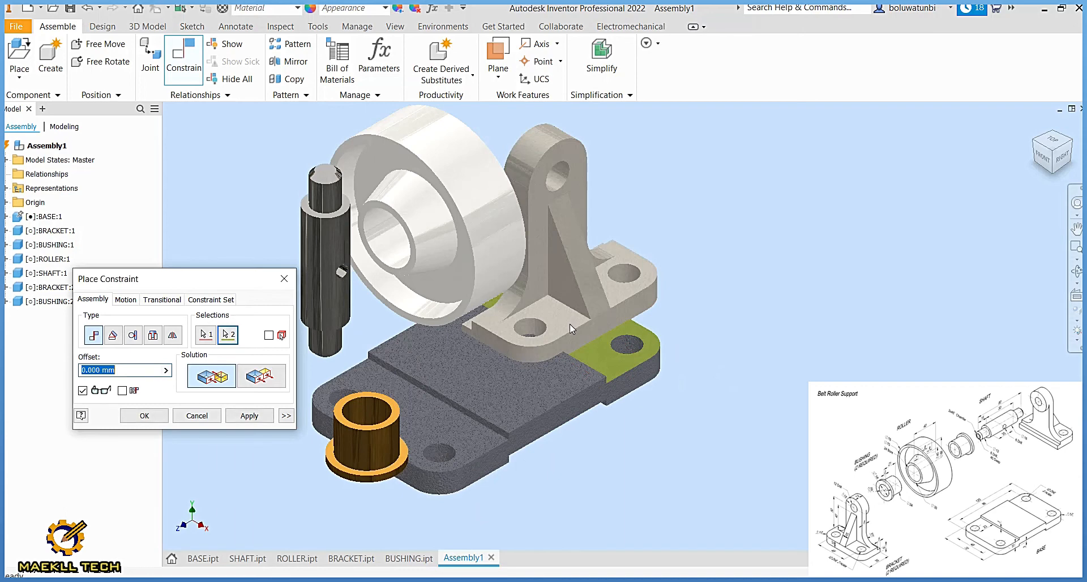
click(250, 417)
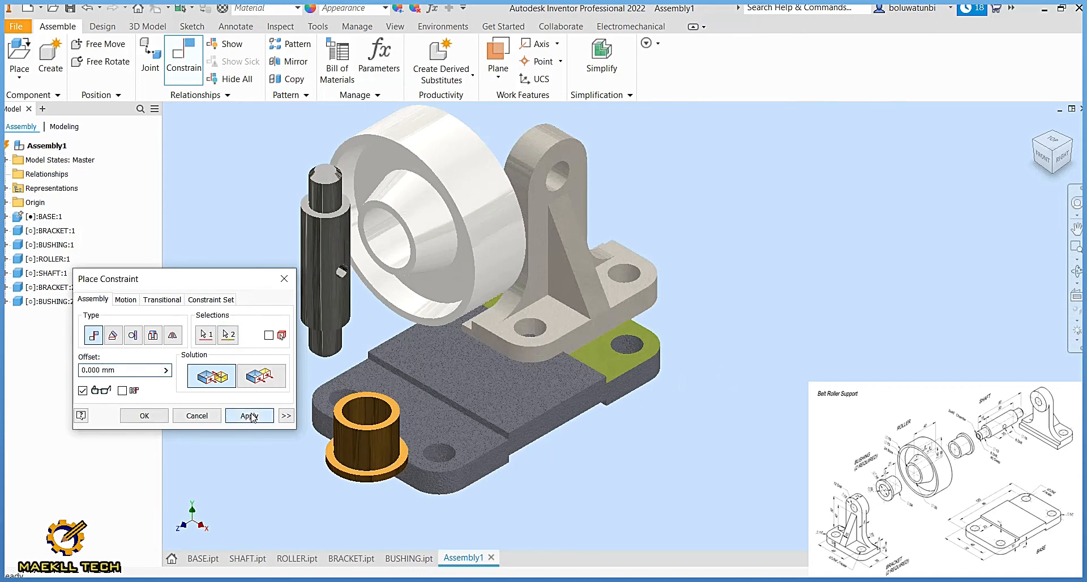
Step: Constrain the bracket foot's narrow side face flush with the base's long side face at 0 mm offset
click(262, 376)
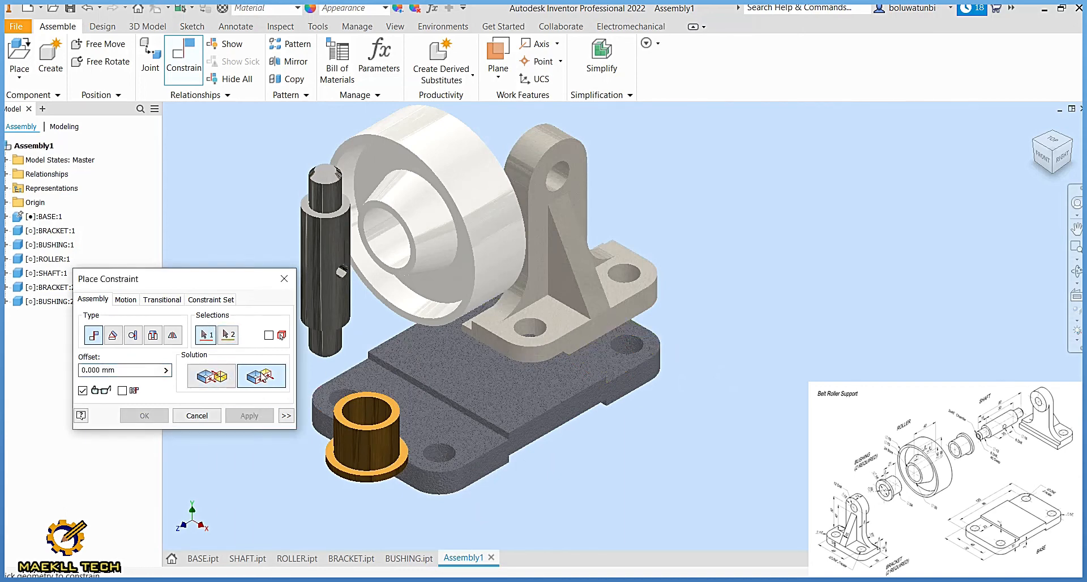
click(495, 343)
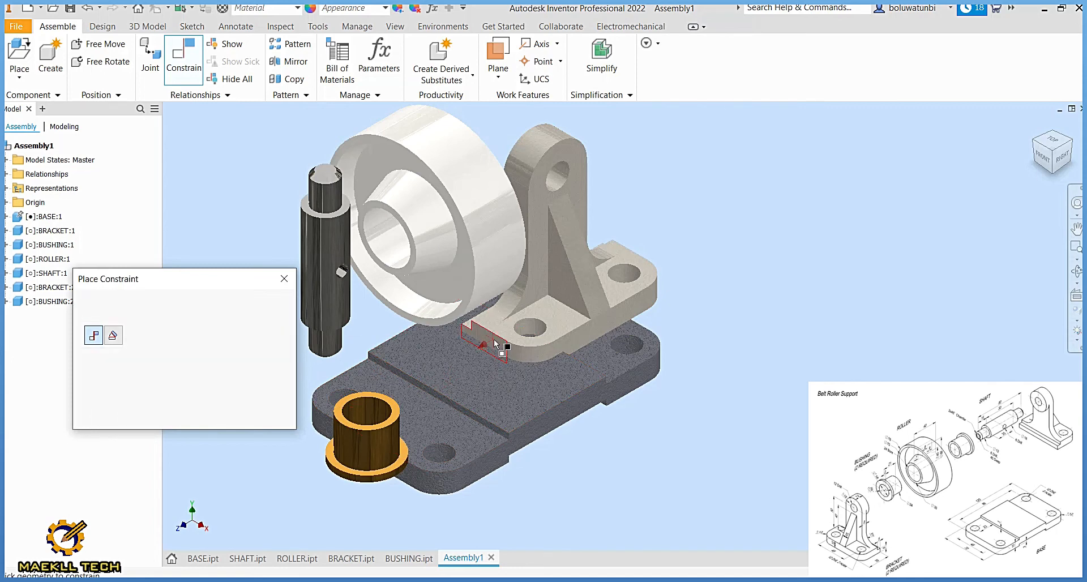
click(626, 386)
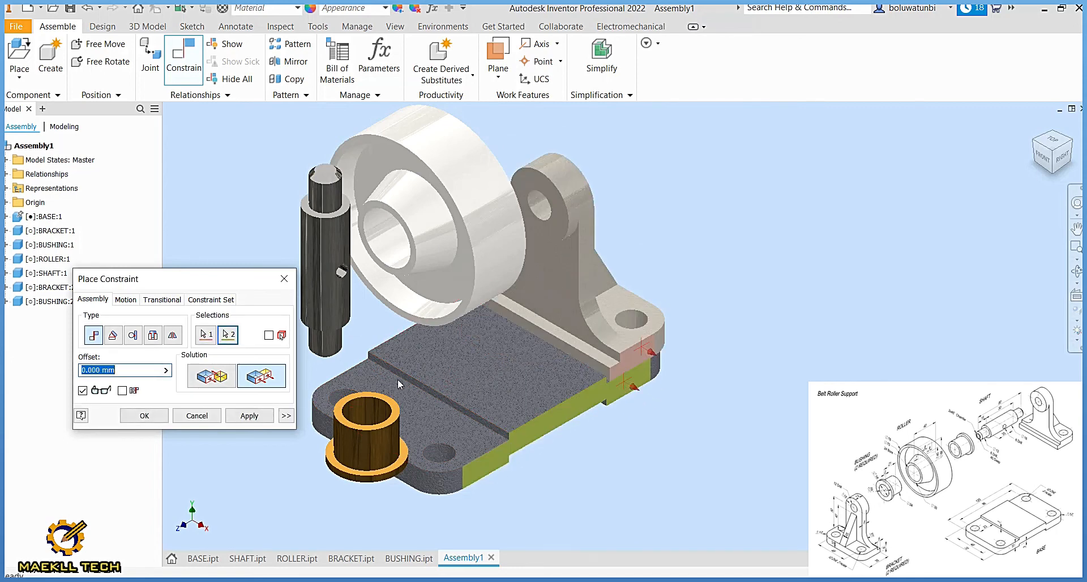
click(272, 416)
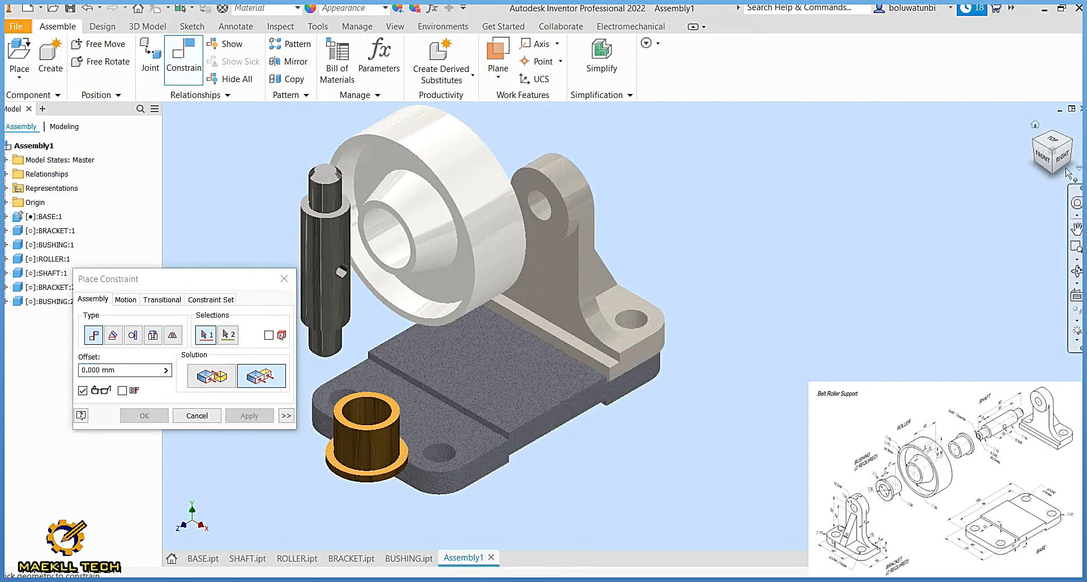
Step: Constrain the bracket foot's outer end face flush with the base's end face at 0 mm offset
click(1078, 148)
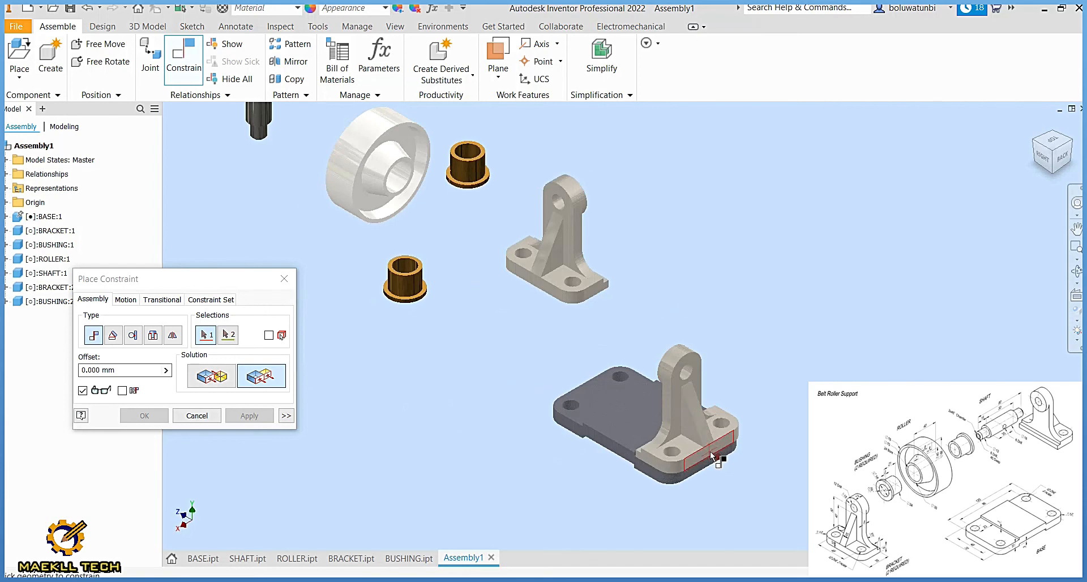
click(711, 456)
click(711, 463)
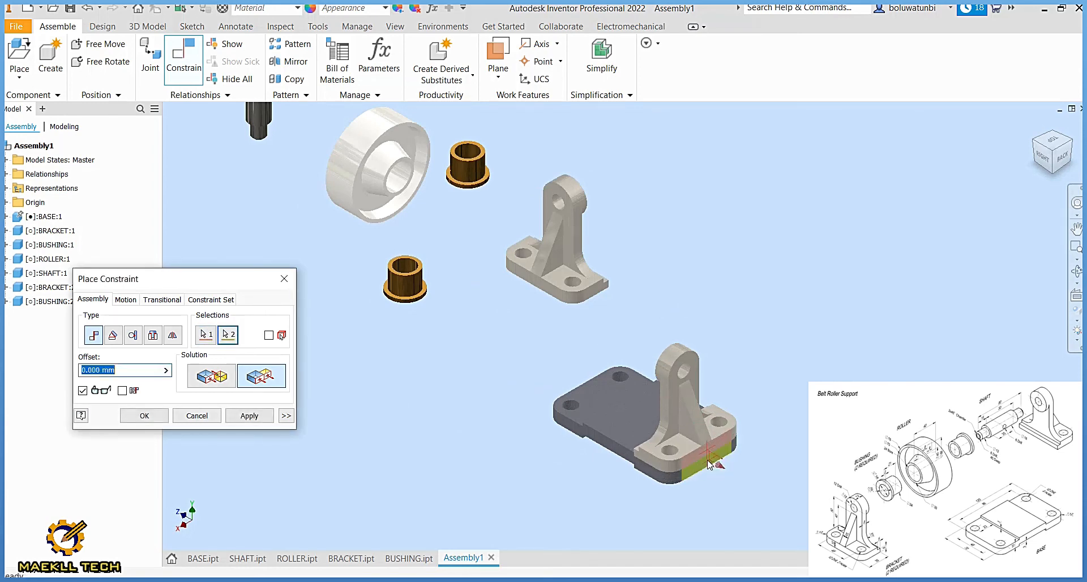
click(246, 417)
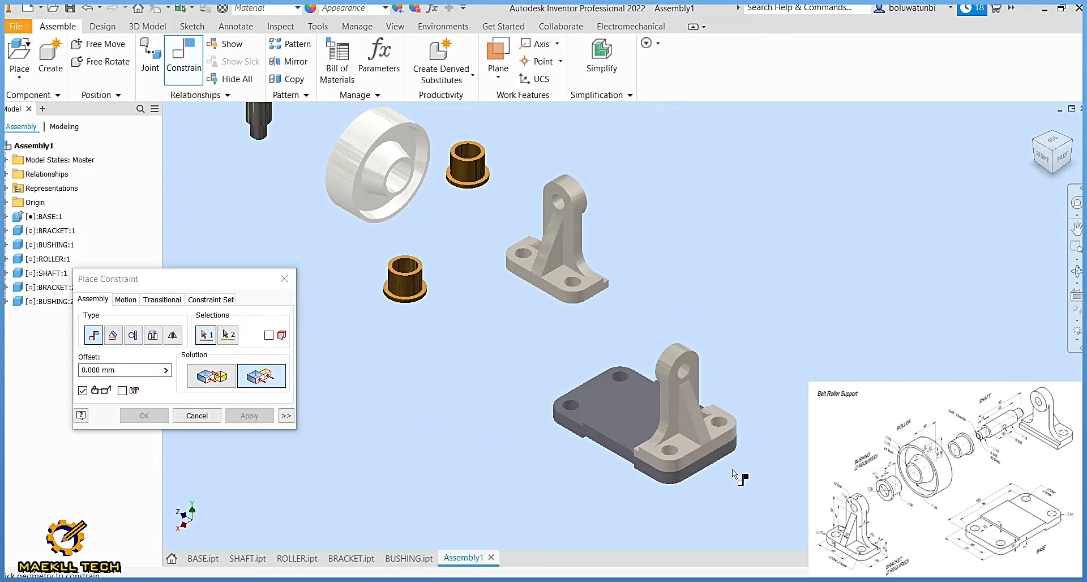
Step: Examine the bracket's alignment with the base edges and mounting holes, both close up and from the top view
scroll(546, 441, up, 5)
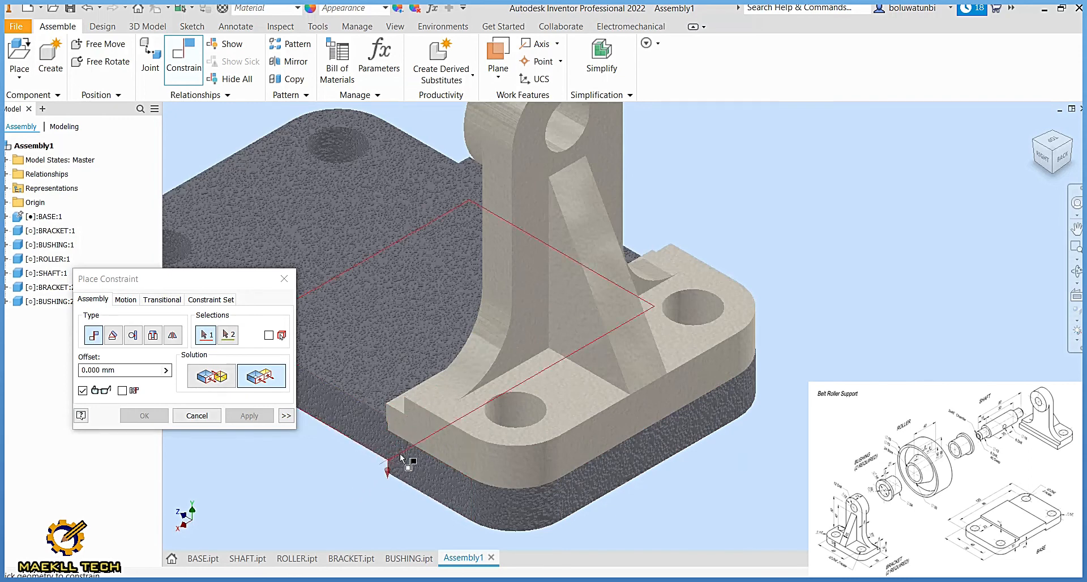
scroll(428, 435, up, 3)
scroll(494, 423, down, 3)
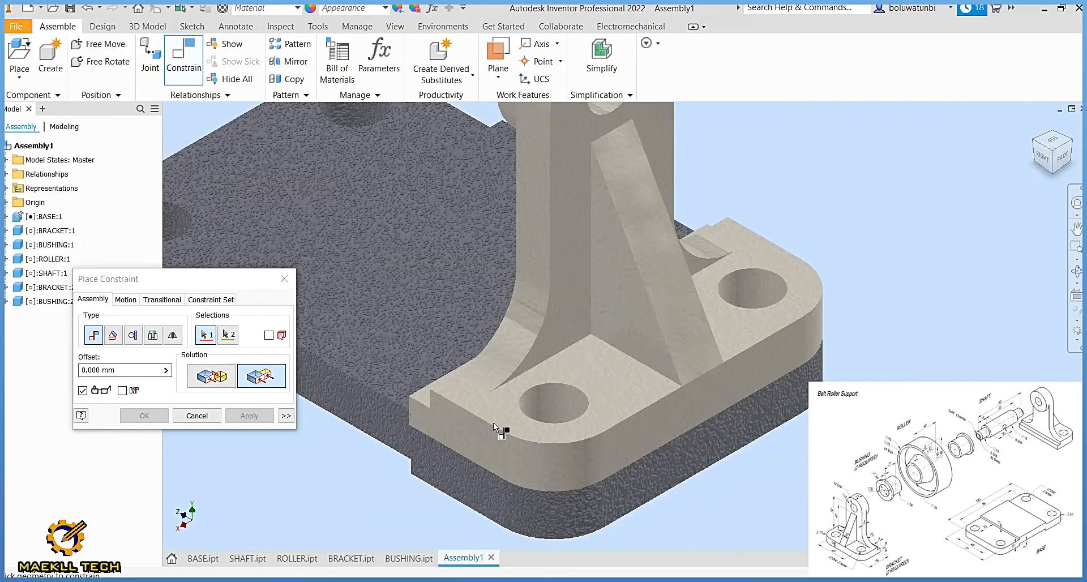
click(1052, 140)
scroll(741, 305, up, 5)
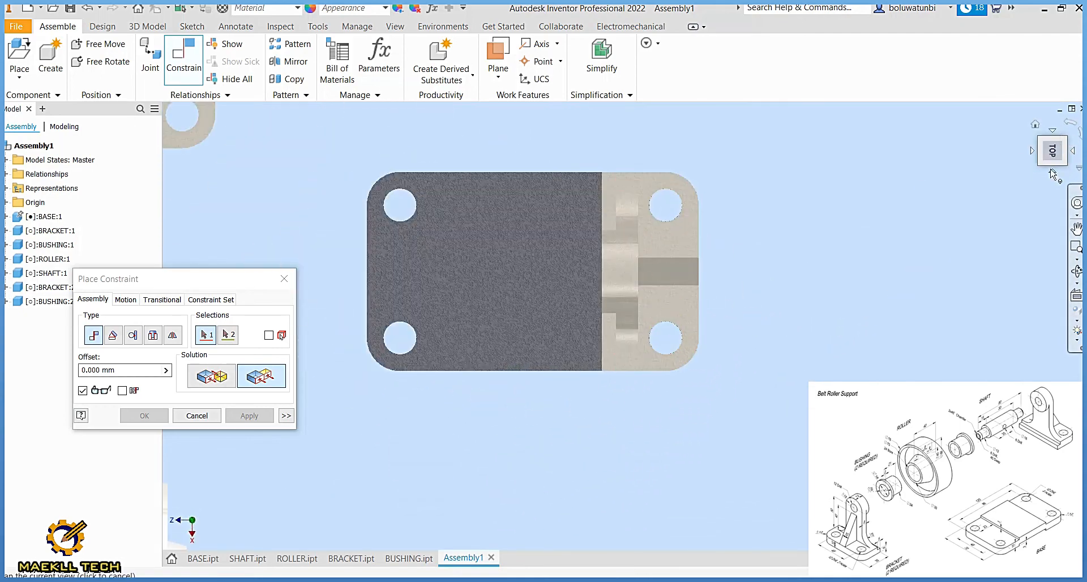
click(1050, 172)
key(F6)
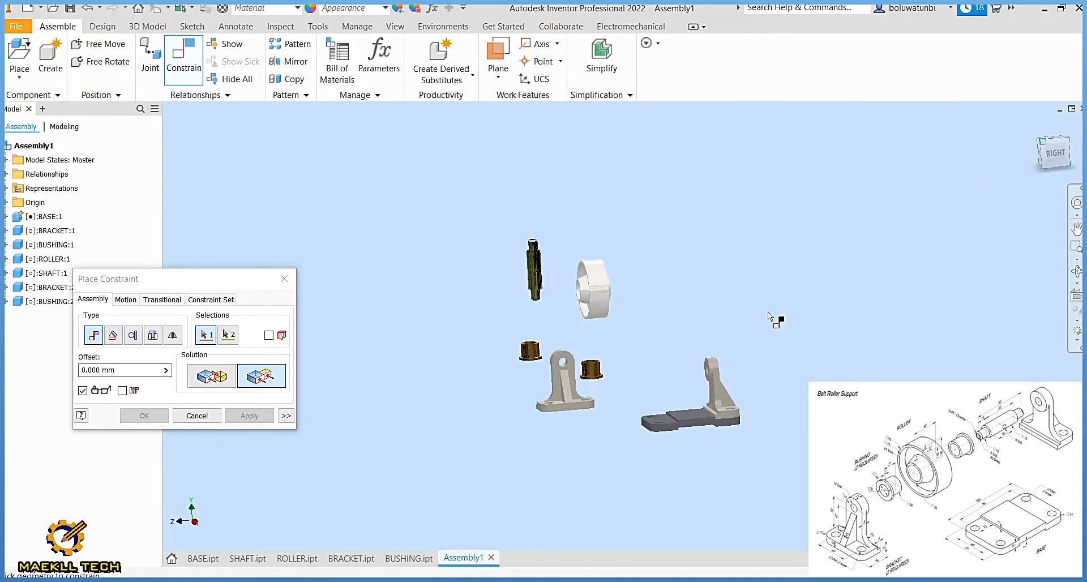
Step: Apply an opposed Insert constraint between a foot hole of the loose bracket and the matching hole at the base's free end, 0 mm offset
scroll(558, 386, up, 3)
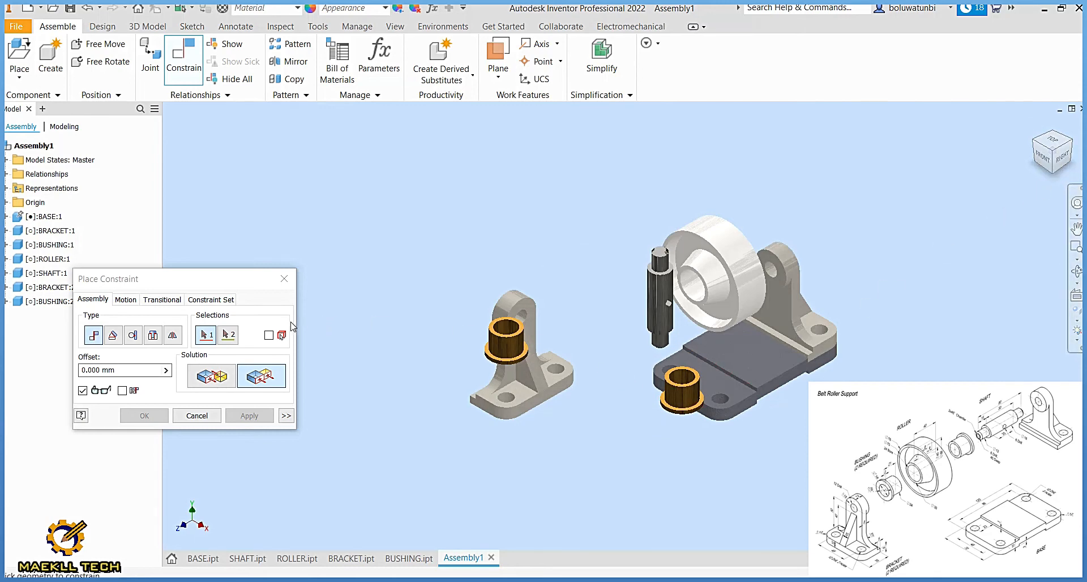
click(155, 337)
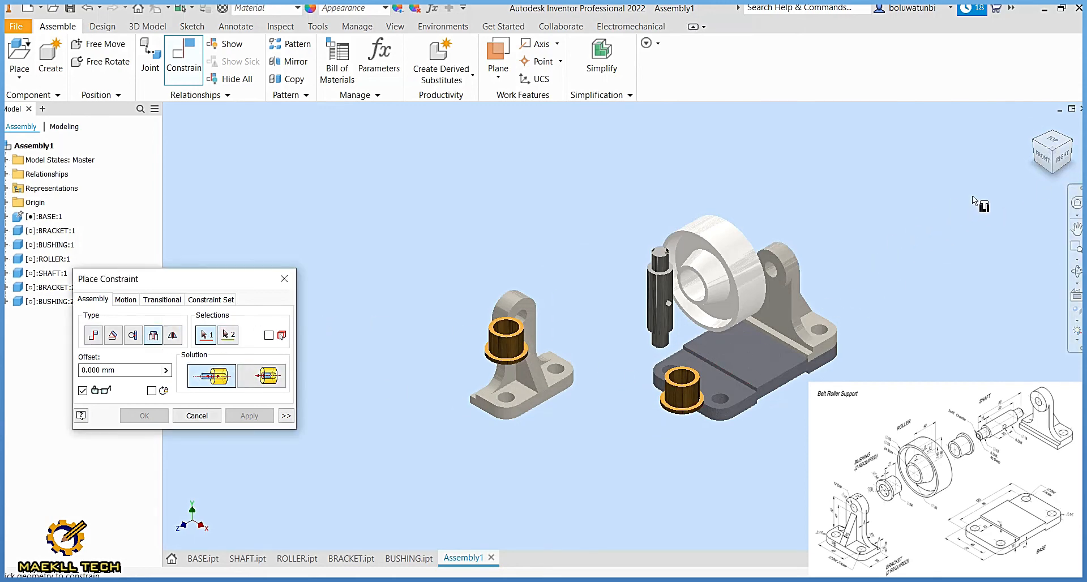
click(555, 381)
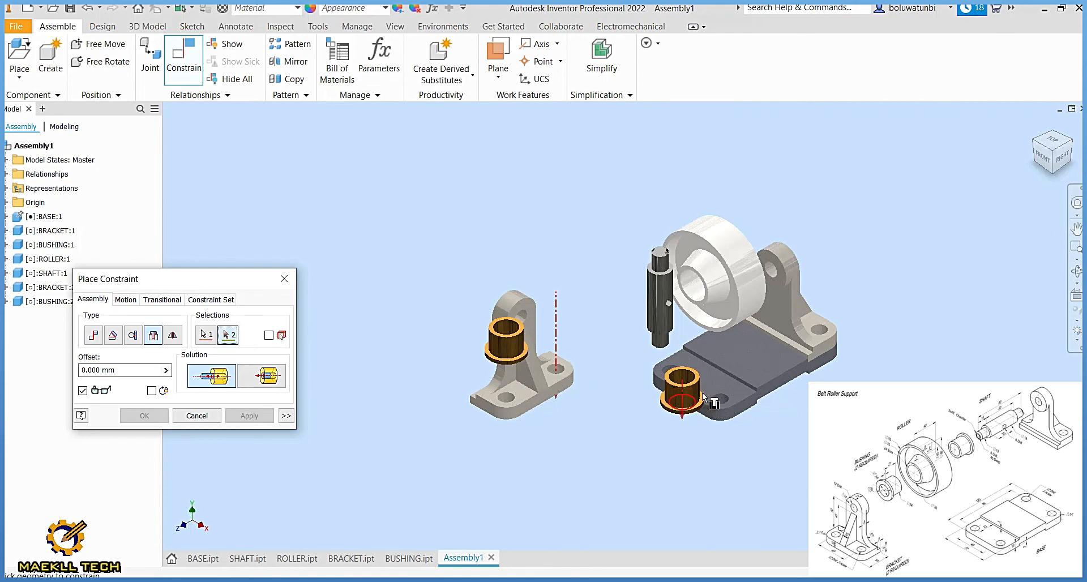
click(725, 402)
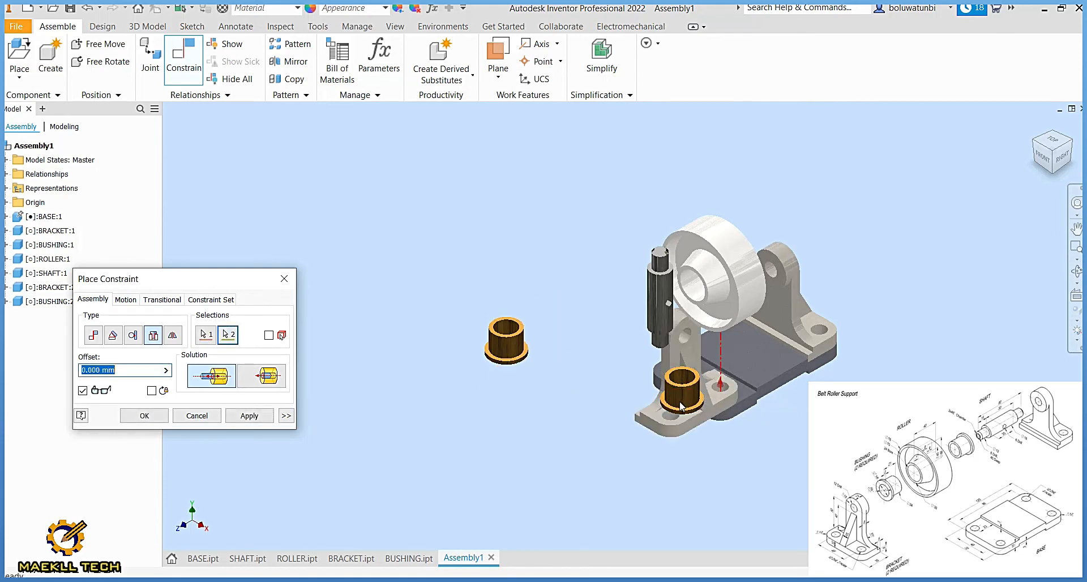
click(249, 415)
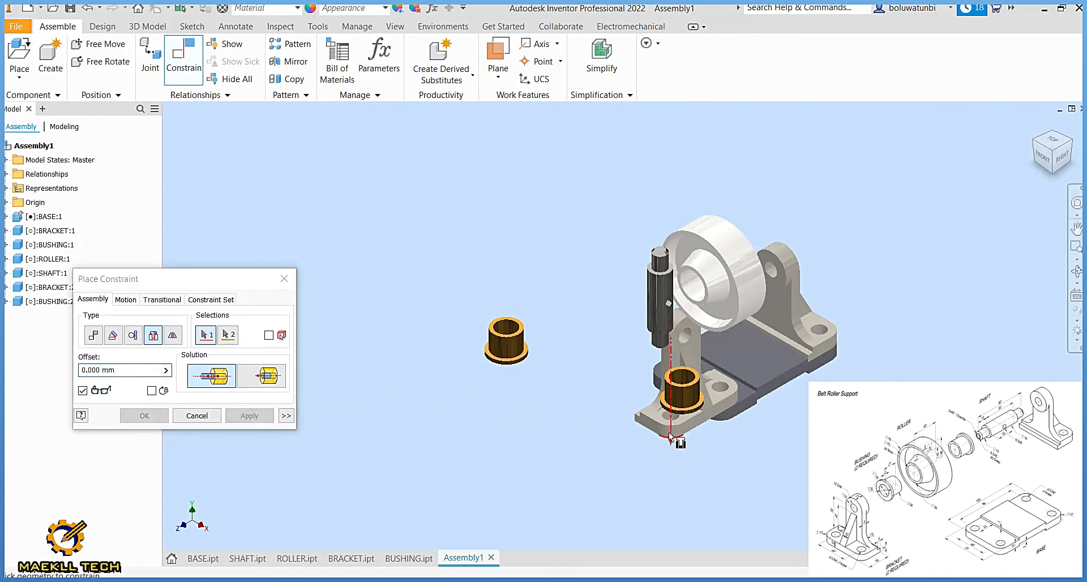
Step: Constrain the same bracket's other foot hole to the remaining base corner hole with an opposed Insert at 0 mm offset
scroll(668, 419, up, 5)
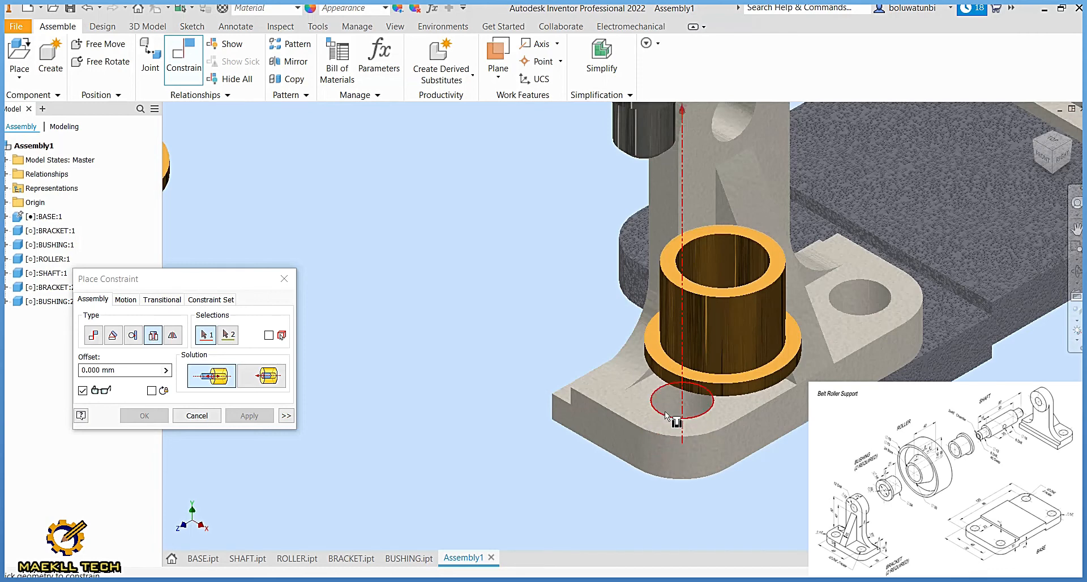
click(667, 408)
scroll(685, 315, down, 3)
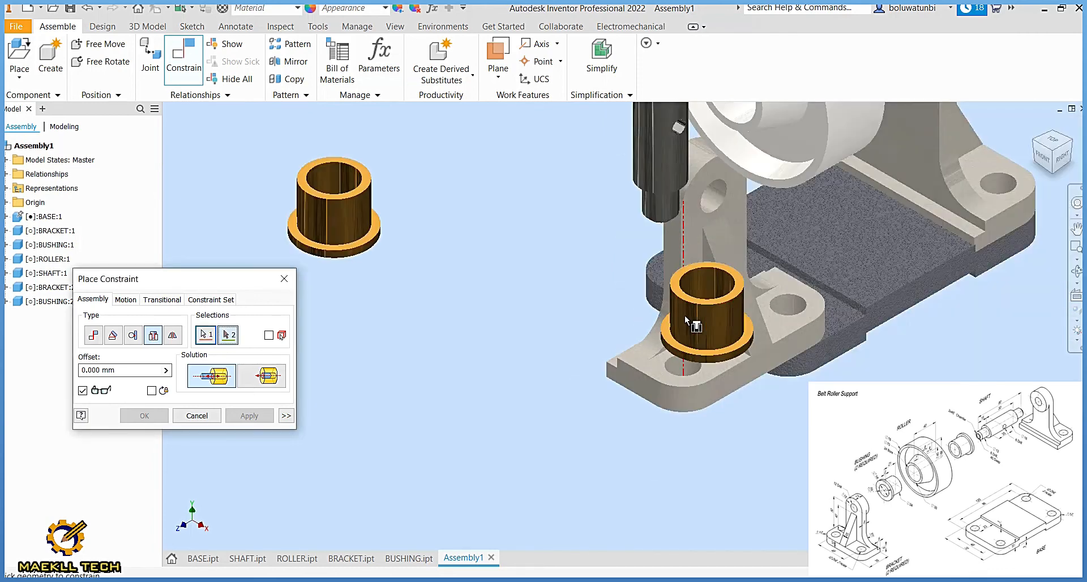
click(1036, 148)
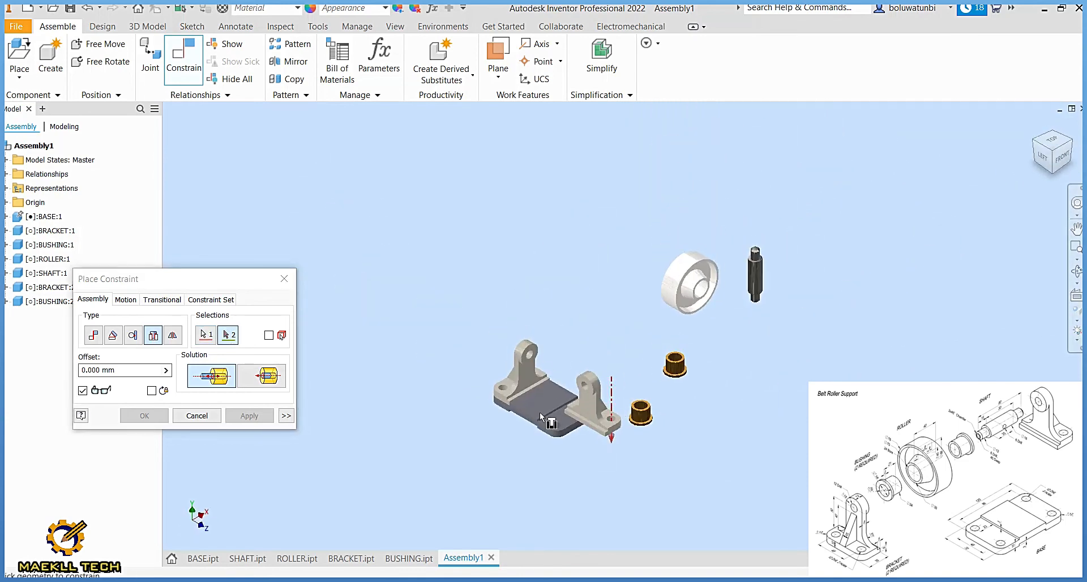
click(571, 438)
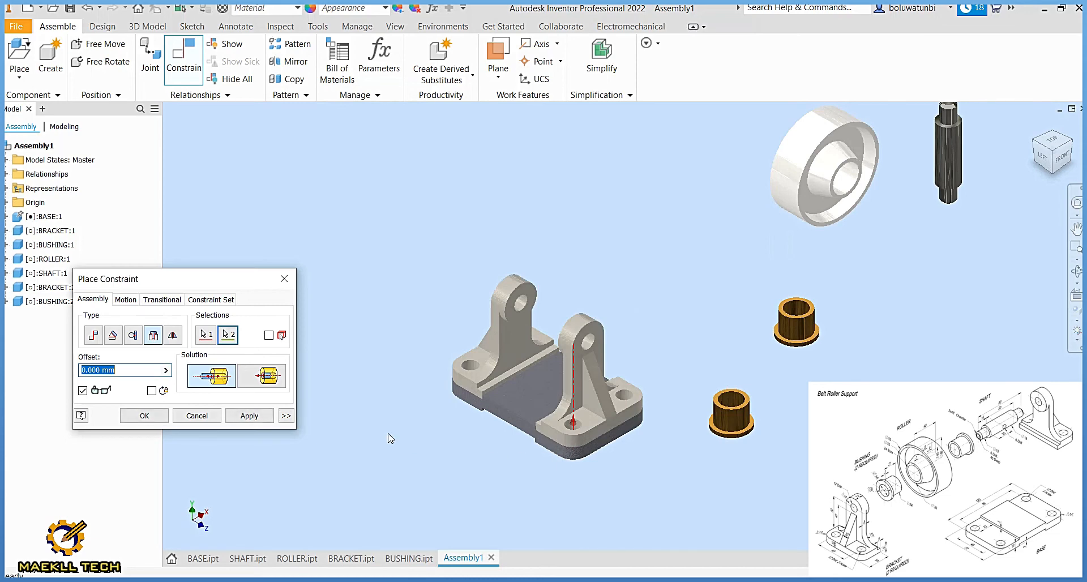
click(252, 416)
Step: Insert the upper loose bushing into the roller's hub bore, seating its flange against the hub face with opposed direction and 0 mm offset
scroll(590, 412, up, 3)
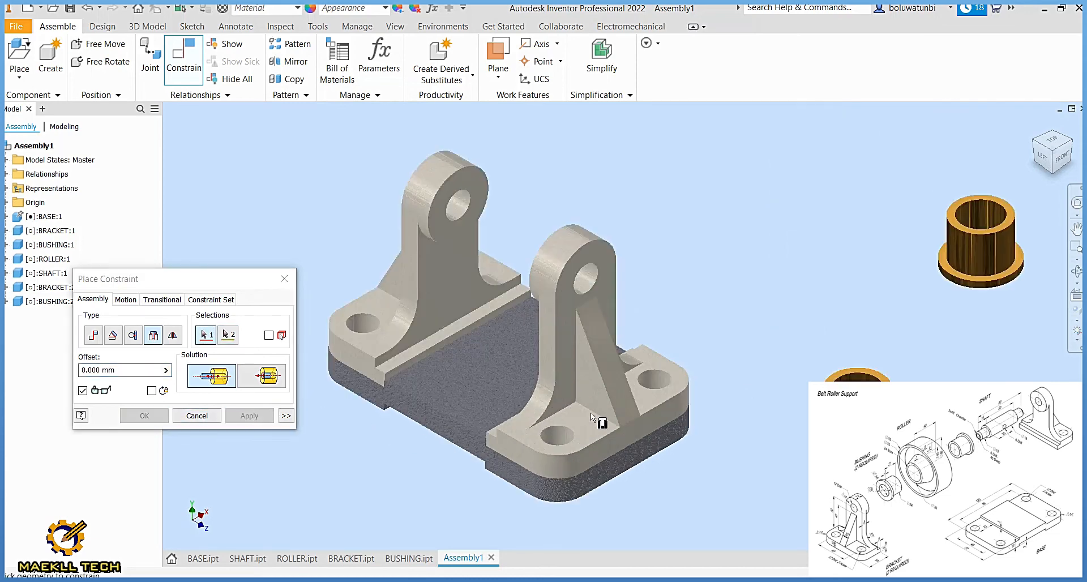
scroll(590, 410, down, 3)
middle_drag(590, 410, 481, 462)
scroll(481, 462, down, 1)
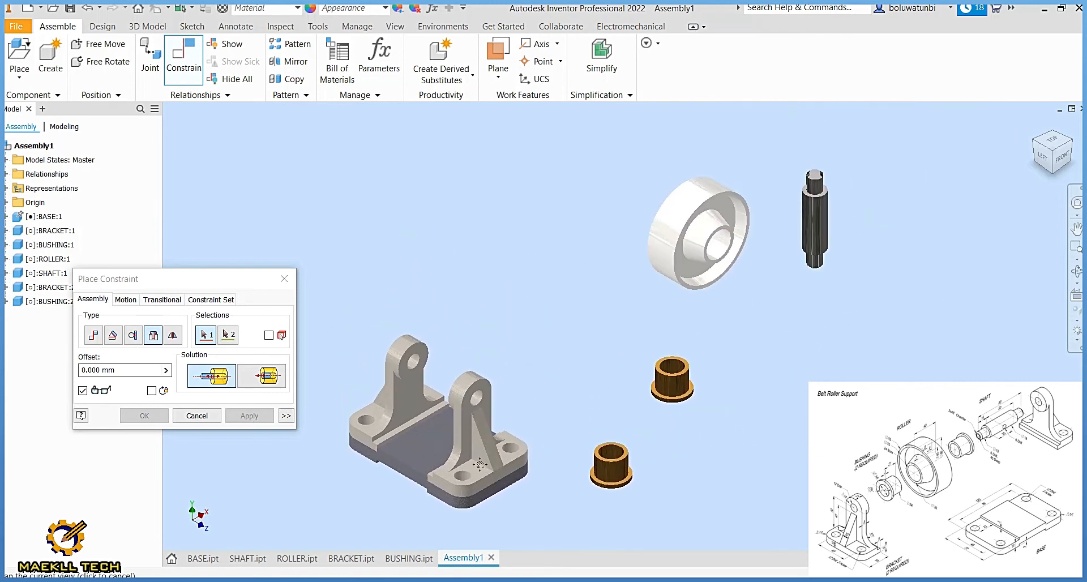
scroll(700, 418, up, 3)
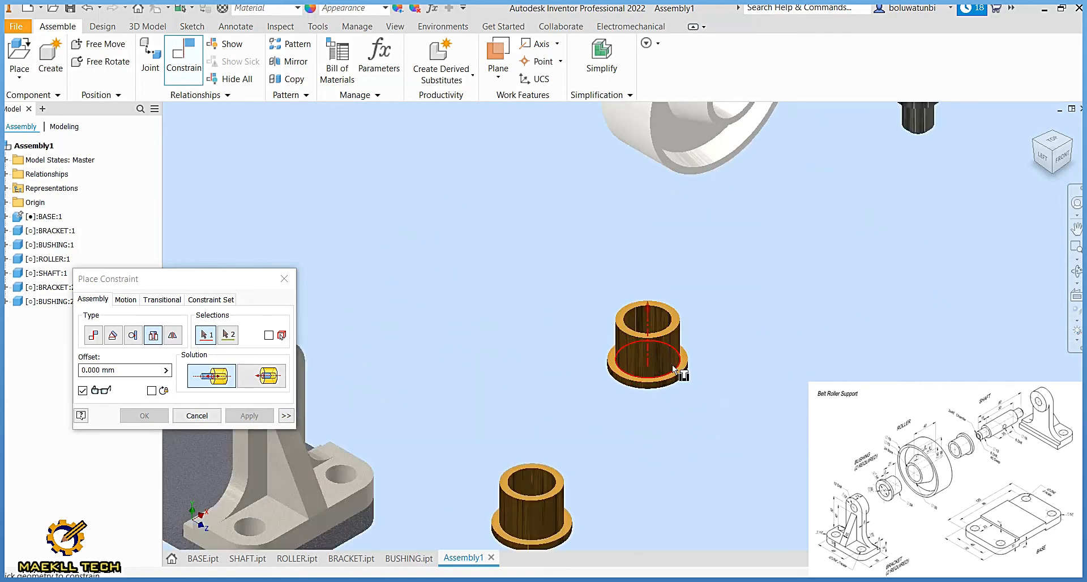
click(672, 367)
middle_drag(751, 307, 740, 400)
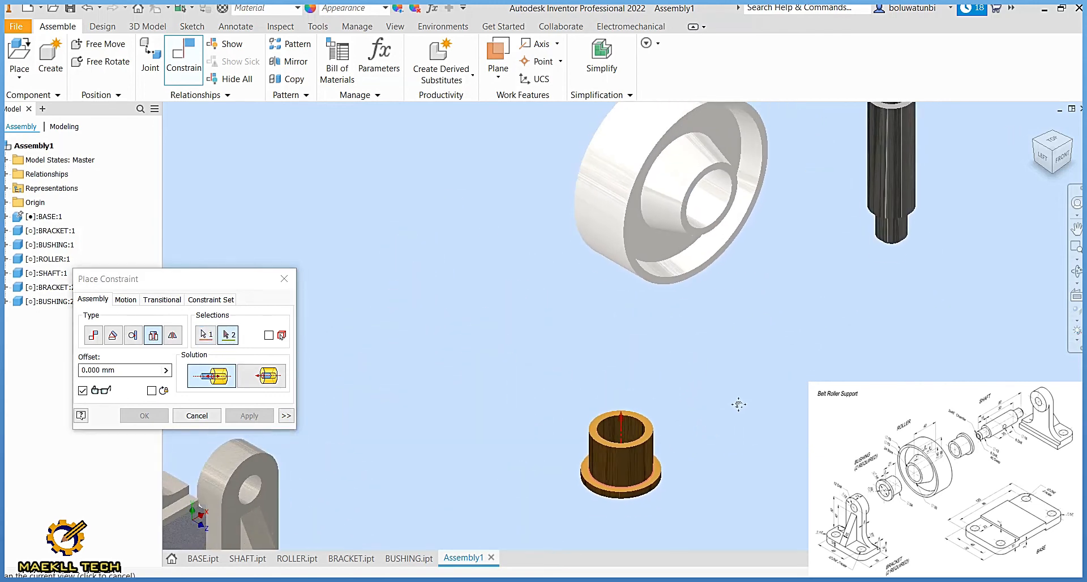
click(704, 202)
click(249, 415)
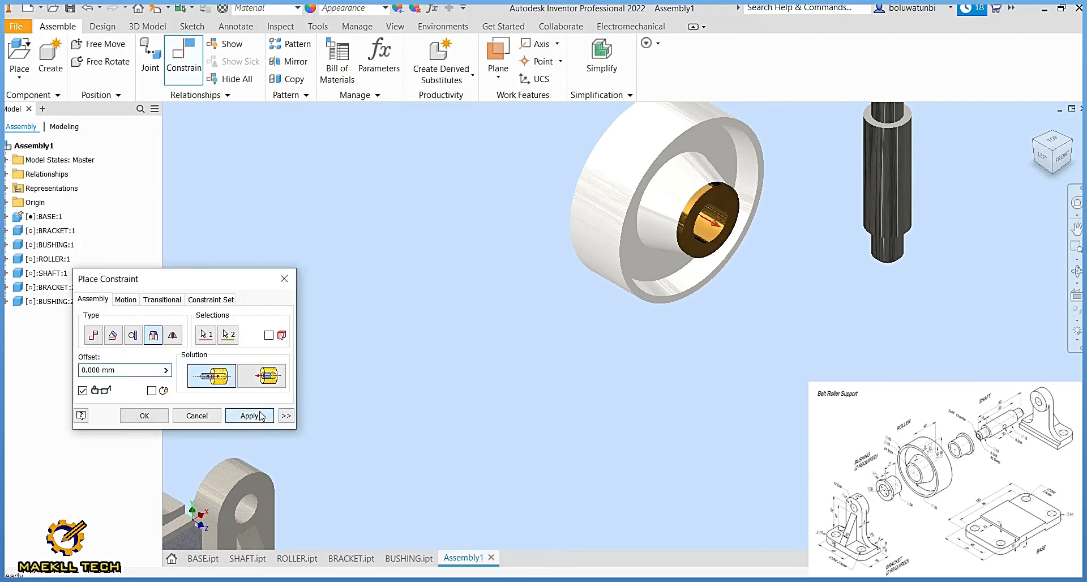
Step: Insert the remaining bushing into the opposite side of the roller hub, flange against the hub face, at 0 mm offset
scroll(619, 451, down, 3)
scroll(596, 487, up, 2)
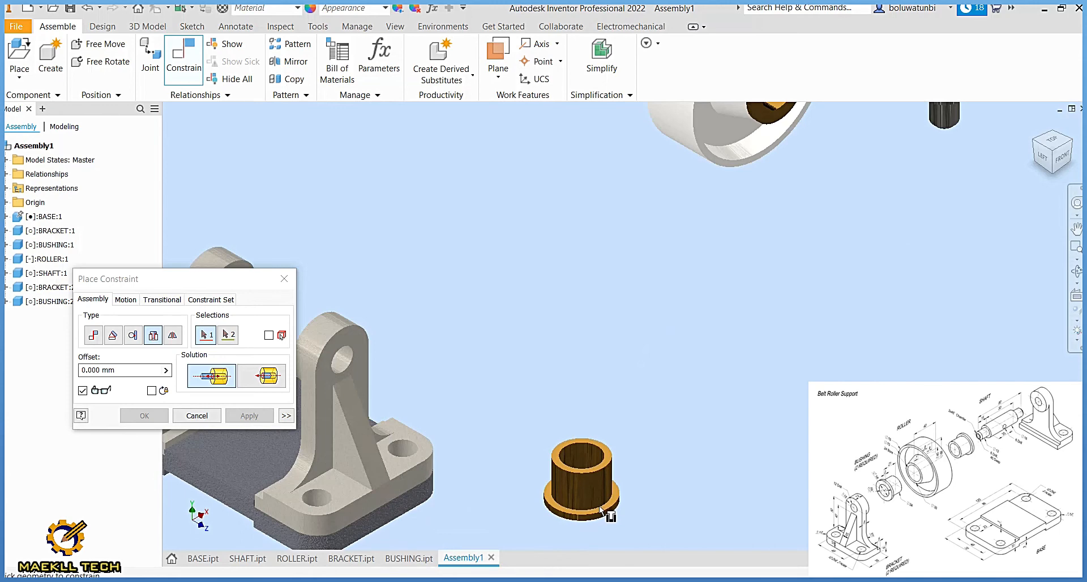
scroll(599, 505, up, 2)
click(603, 502)
scroll(761, 317, down, 3)
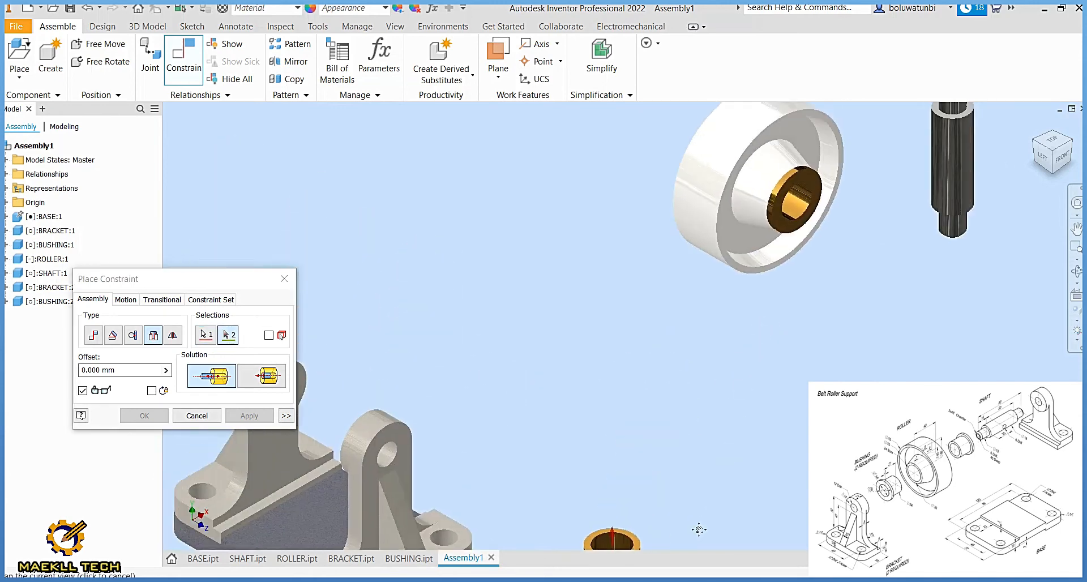
click(1032, 143)
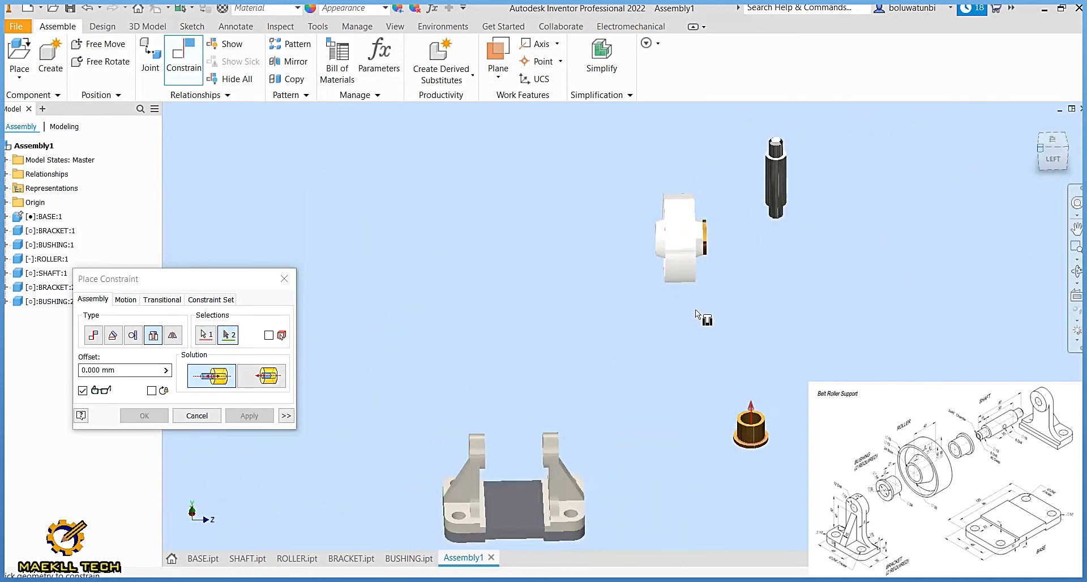
scroll(619, 243, up, 3)
click(619, 243)
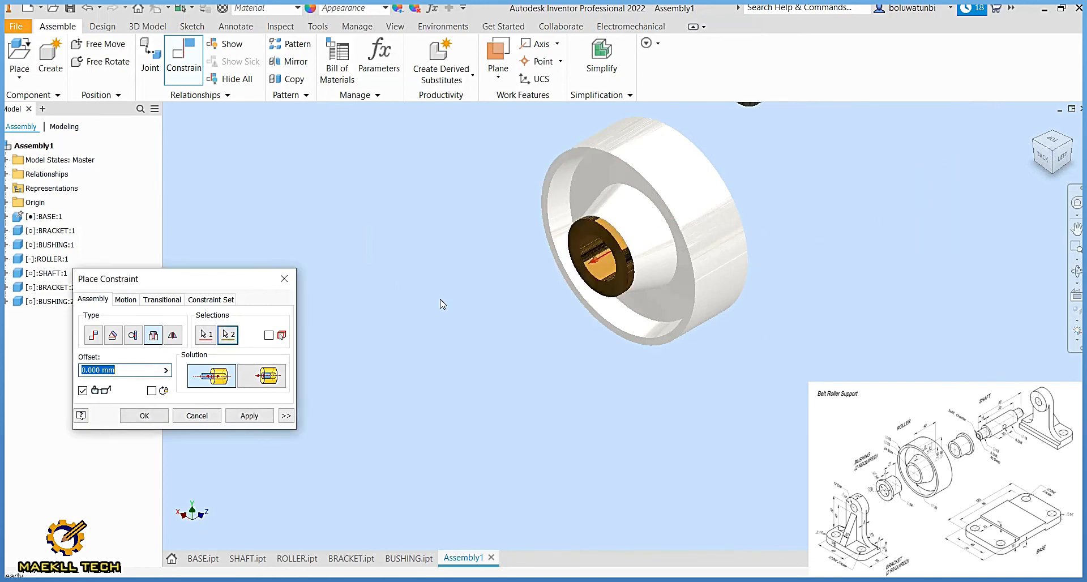
click(249, 416)
Step: Set up an Insert constraint between the shaft's lower shoulder edge and the bushing's bore edge, using the aligned solution
scroll(870, 294, down, 3)
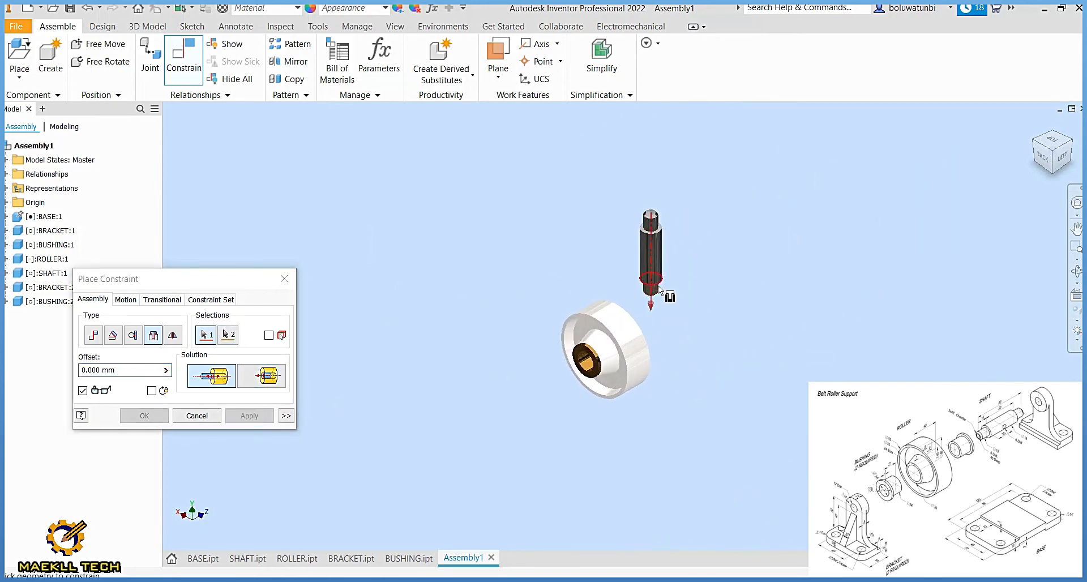
scroll(658, 285, up, 2)
scroll(651, 279, up, 3)
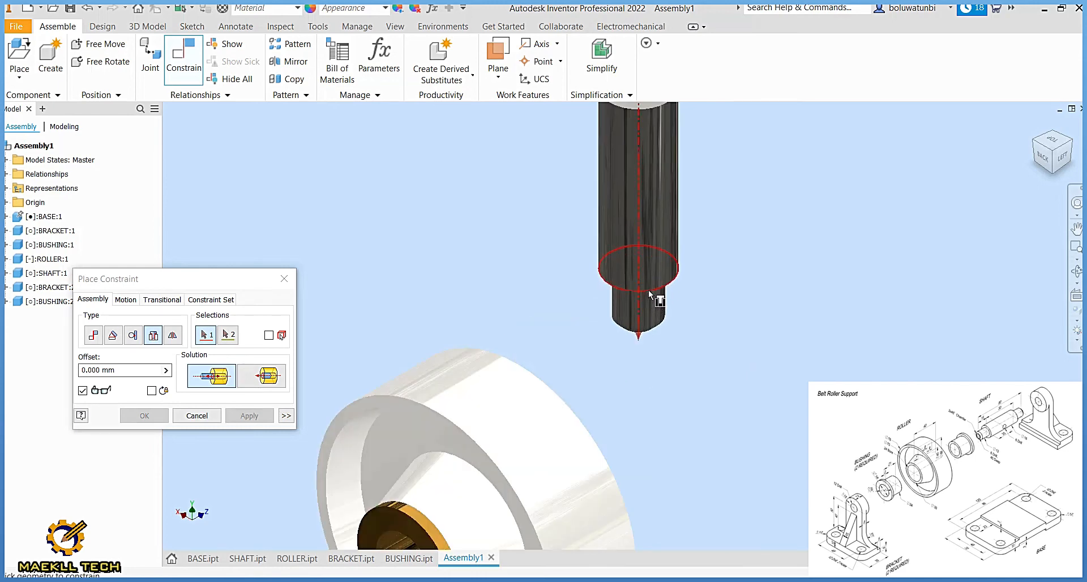
click(648, 290)
middle_drag(563, 375, 763, 148)
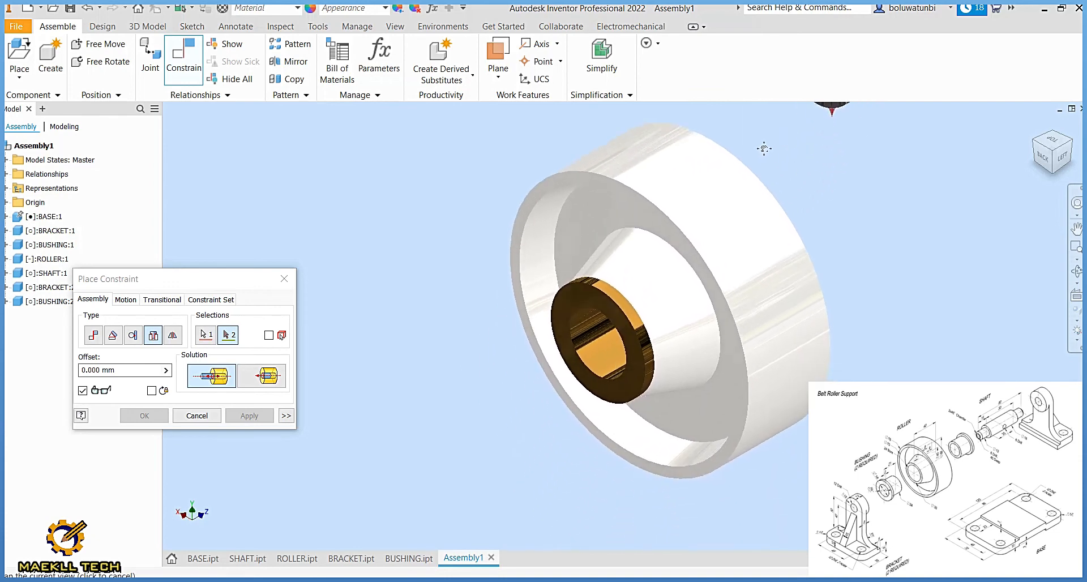
click(595, 340)
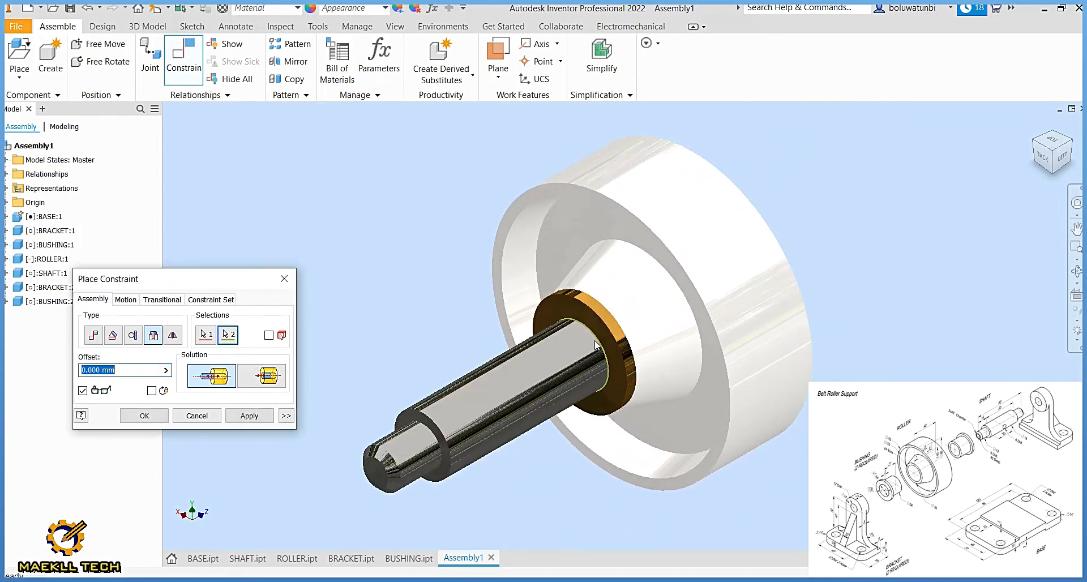
click(273, 378)
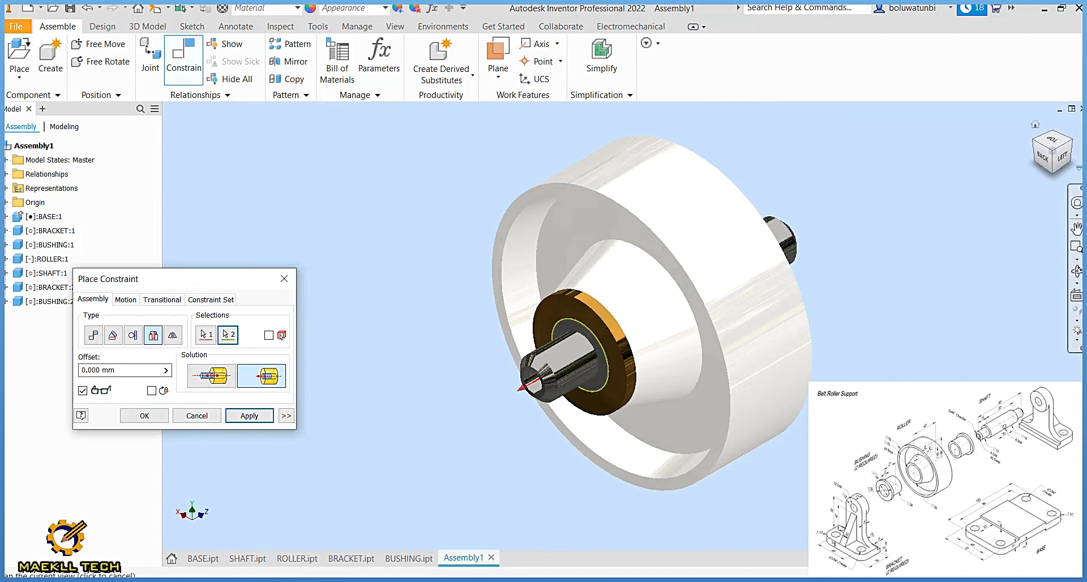
Step: Set the shaft-to-bushing Insert offset to -2 mm, check both roller sides, and apply the constraint
click(1071, 141)
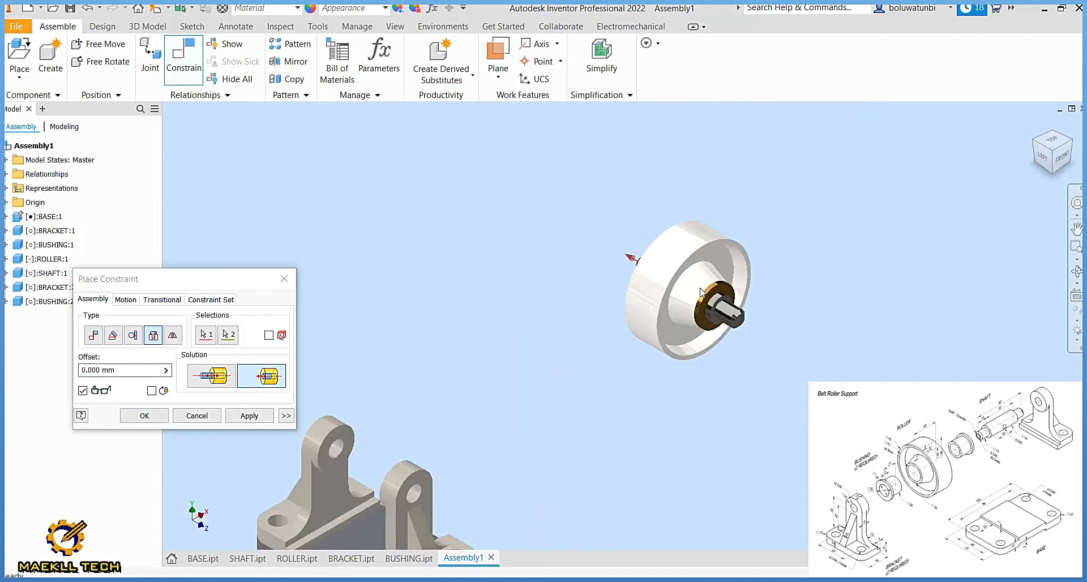
scroll(688, 303, down, 2)
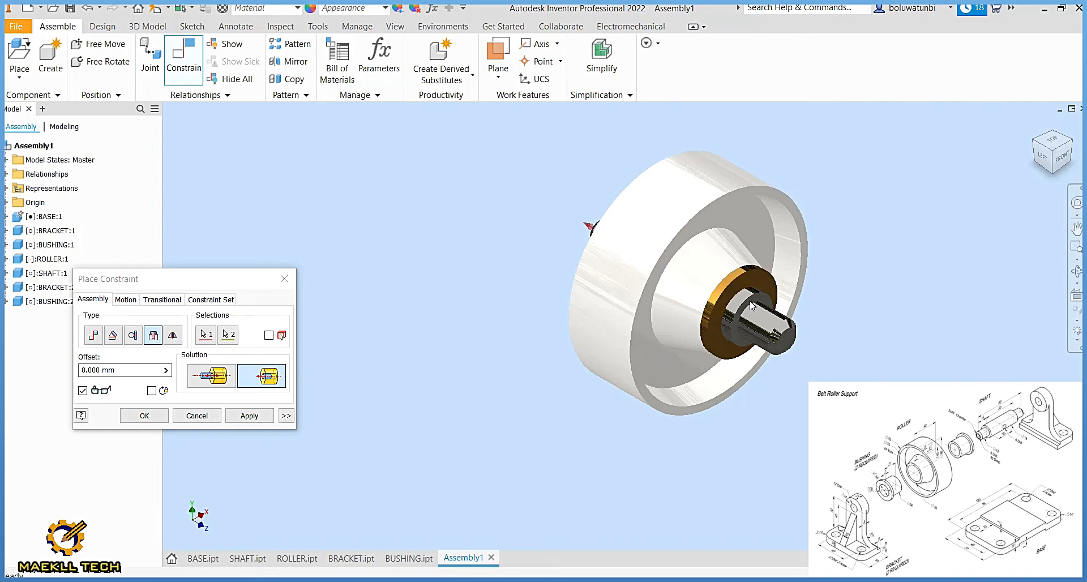
click(121, 369)
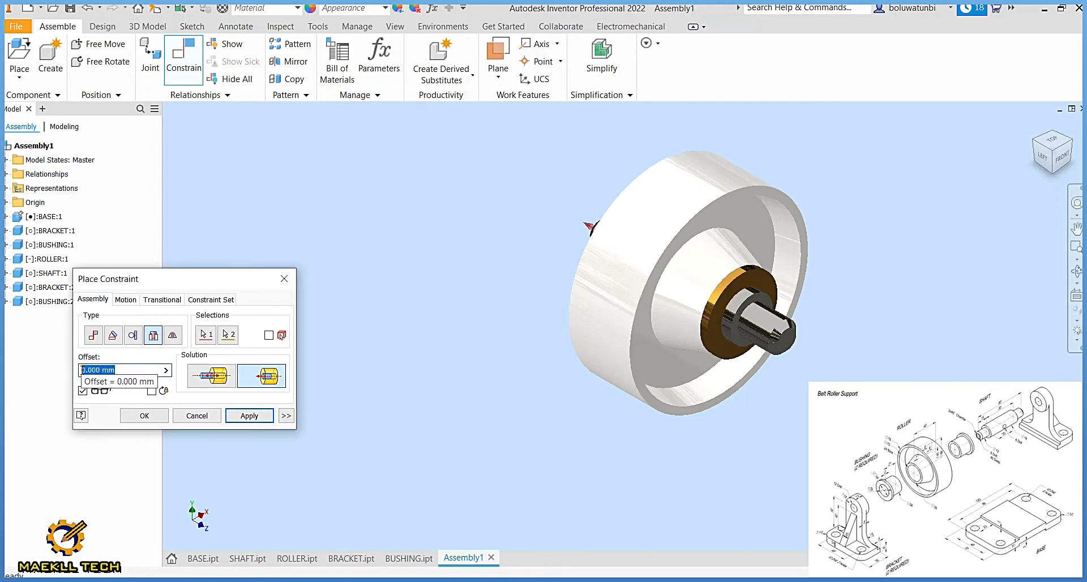
text(2)
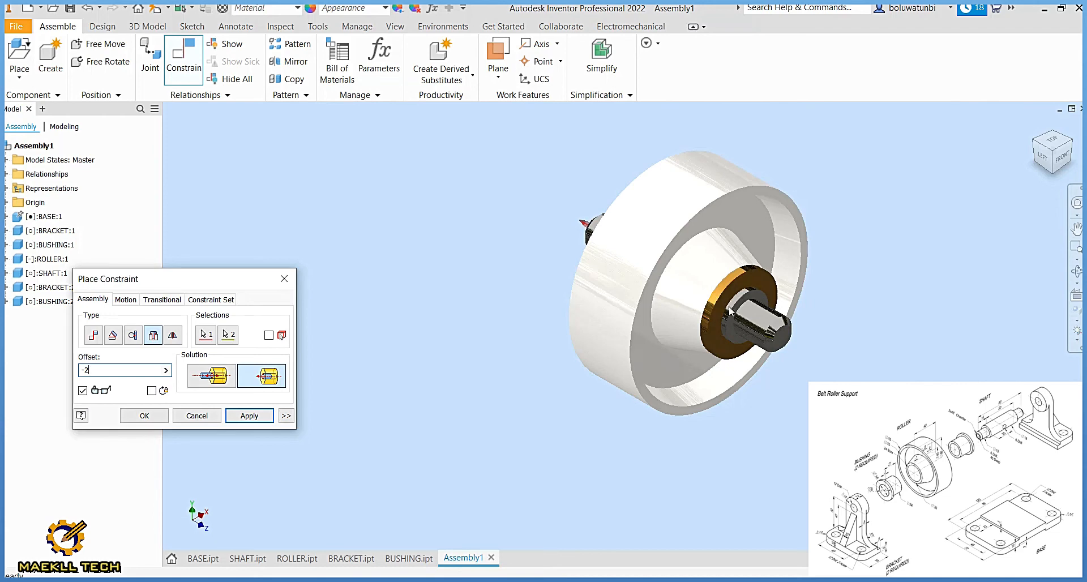
click(1032, 147)
scroll(583, 289, up, 3)
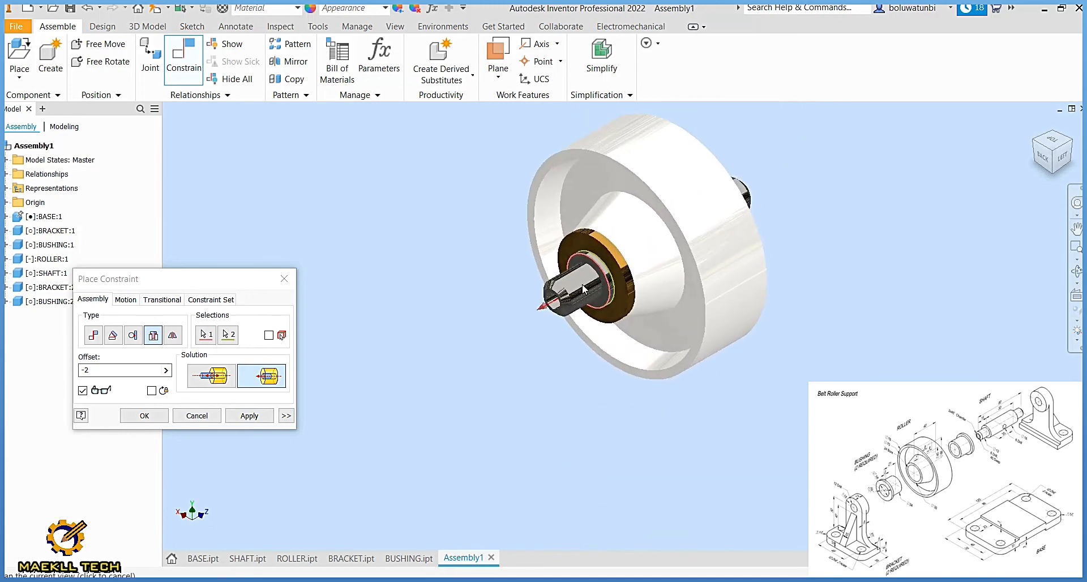
click(244, 416)
Step: Insert the shaft's exposed shoulder edge into the bracket's inner bore edge with the opposed solution and 0 mm offset
scroll(600, 253, down, 5)
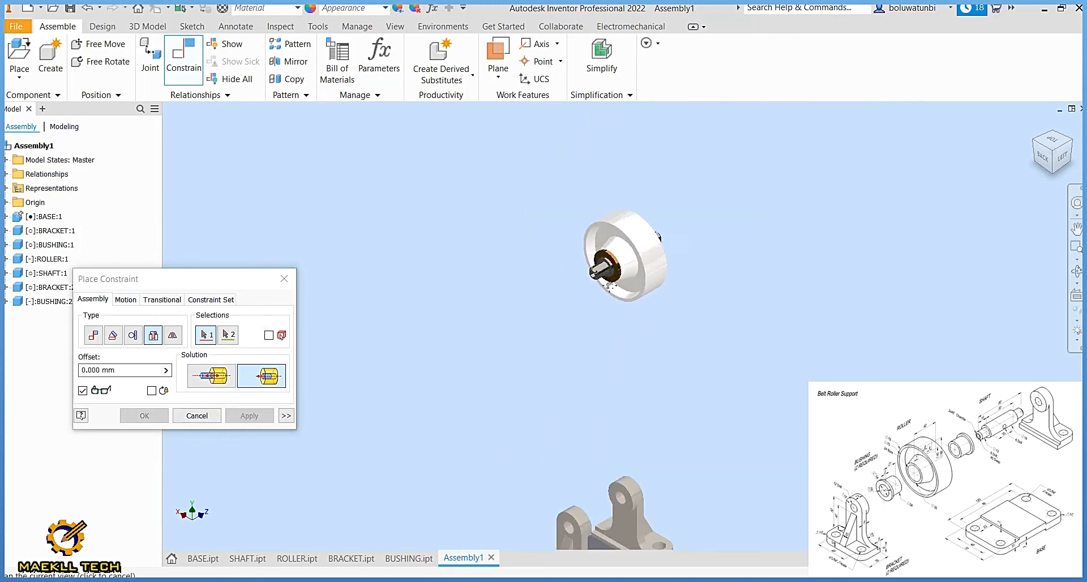
scroll(600, 252, up, 2)
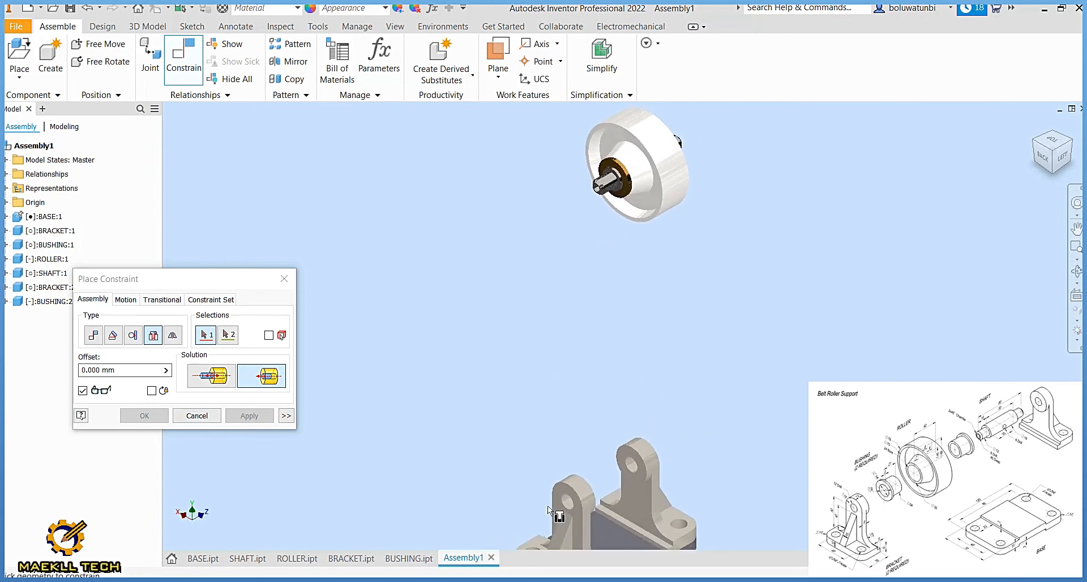
scroll(614, 179, up, 2)
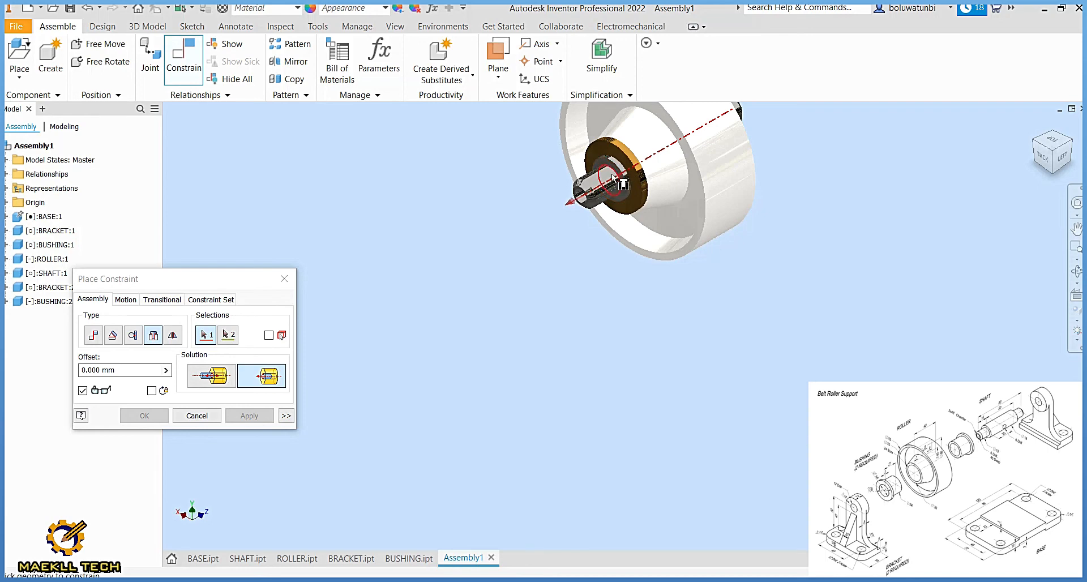
click(614, 173)
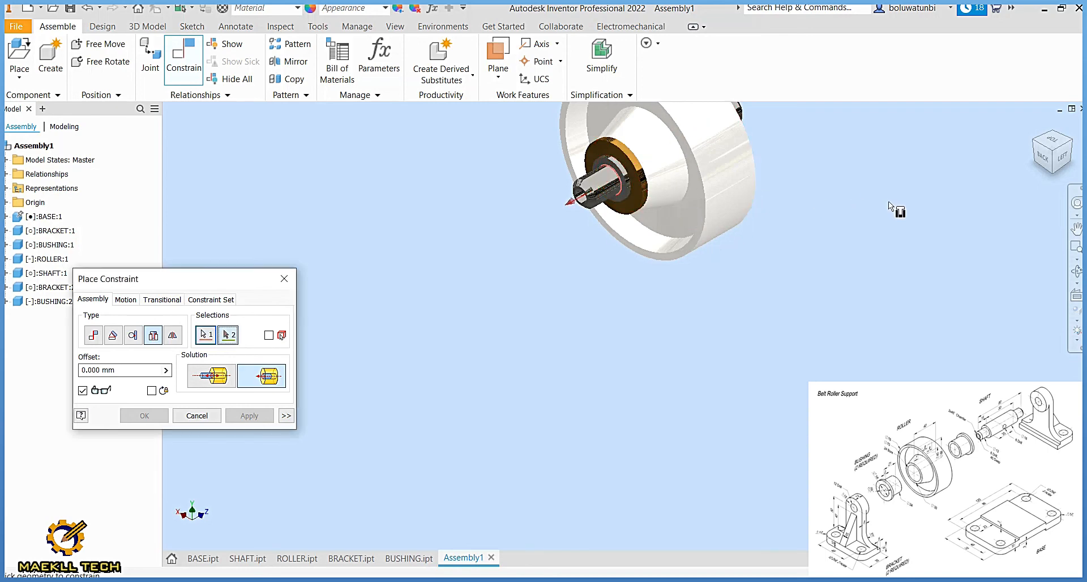
click(1072, 143)
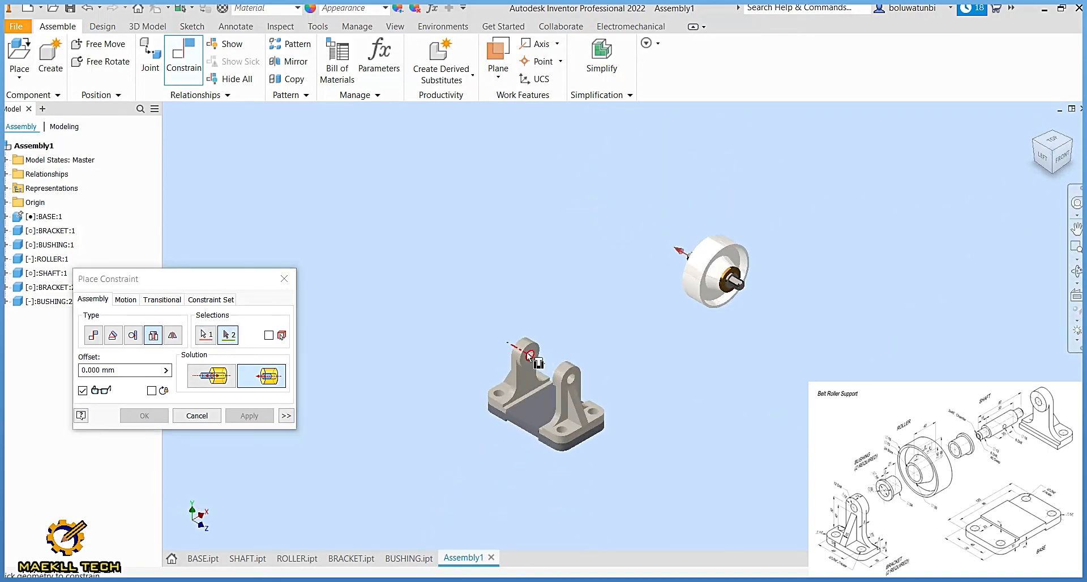
scroll(530, 351, up, 5)
click(537, 351)
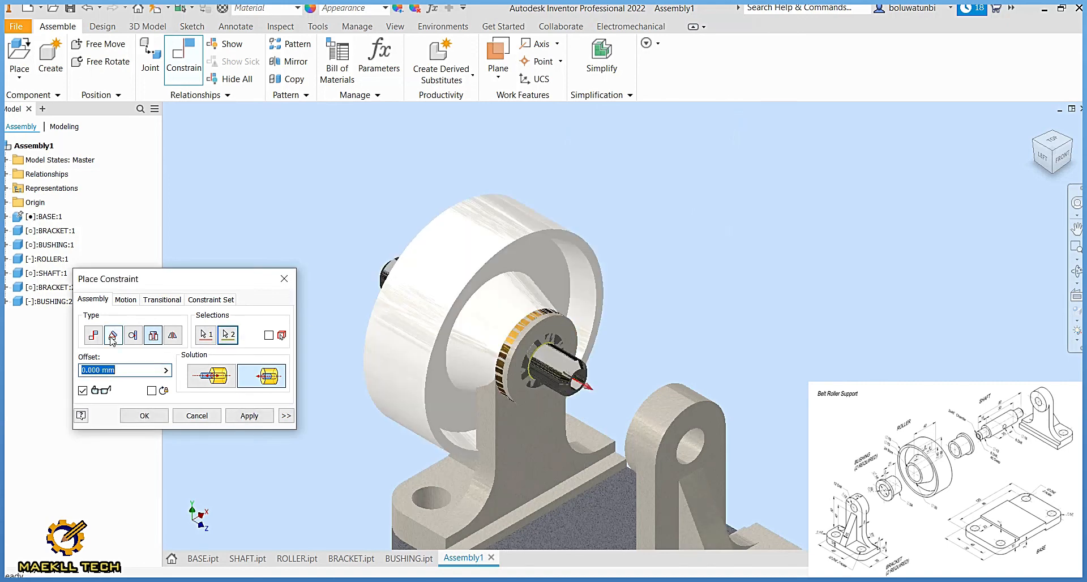
click(215, 377)
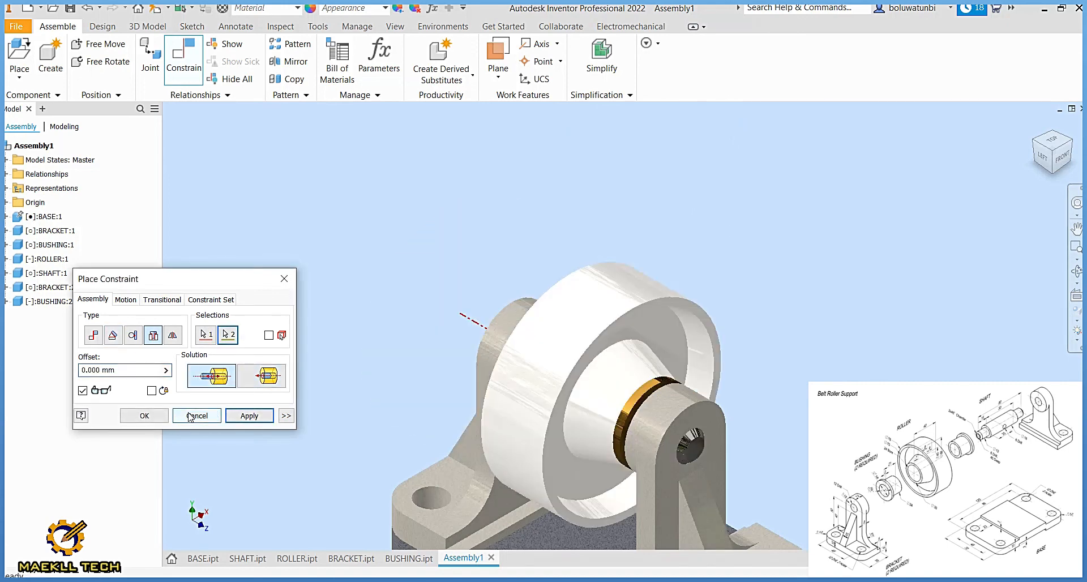
click(144, 416)
Step: Examine the assembled belt roller from both ends, the side and above, checking how the roller, bushings and shaft sit between the brackets
scroll(564, 395, up, 2)
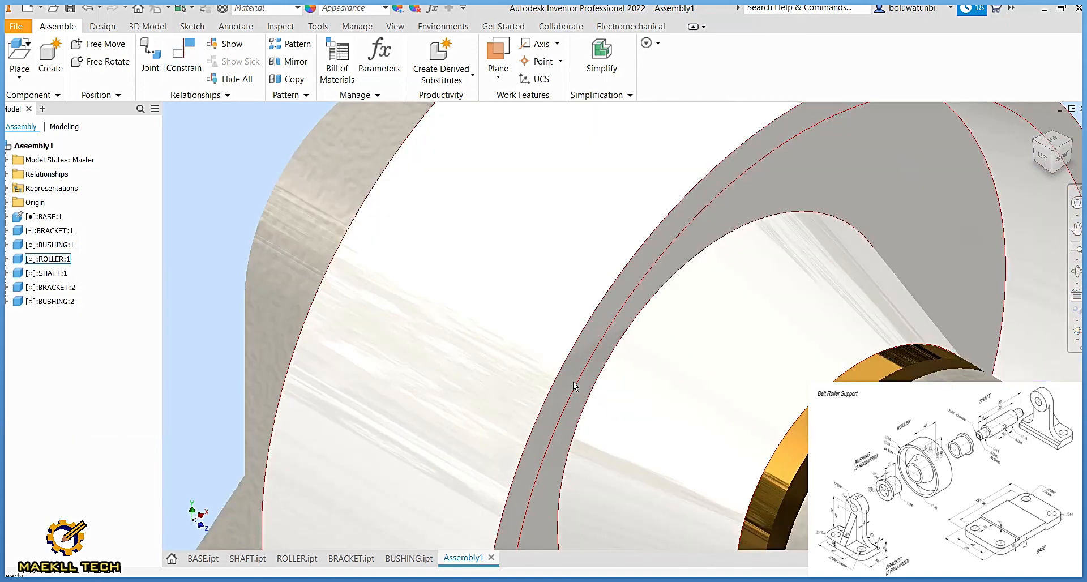
scroll(561, 277, down, 5)
scroll(537, 300, down, 3)
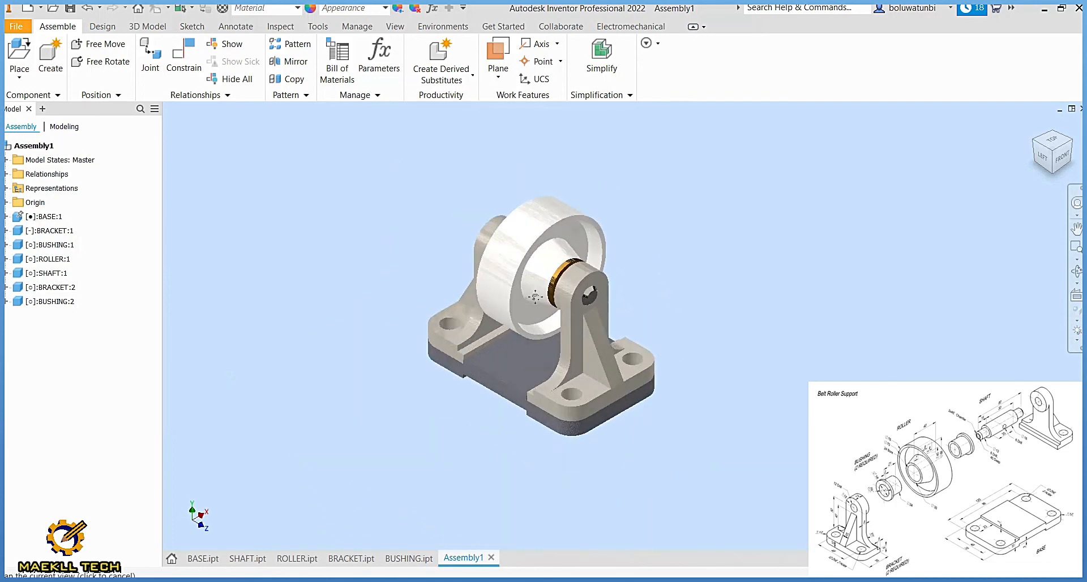
scroll(543, 306, up, 2)
scroll(543, 306, down, 2)
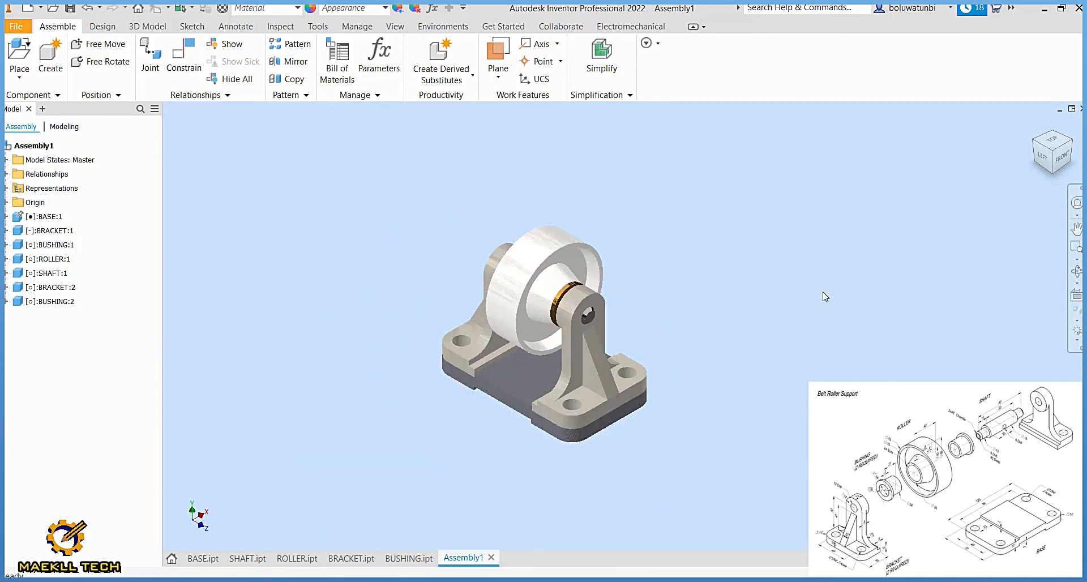
click(1033, 140)
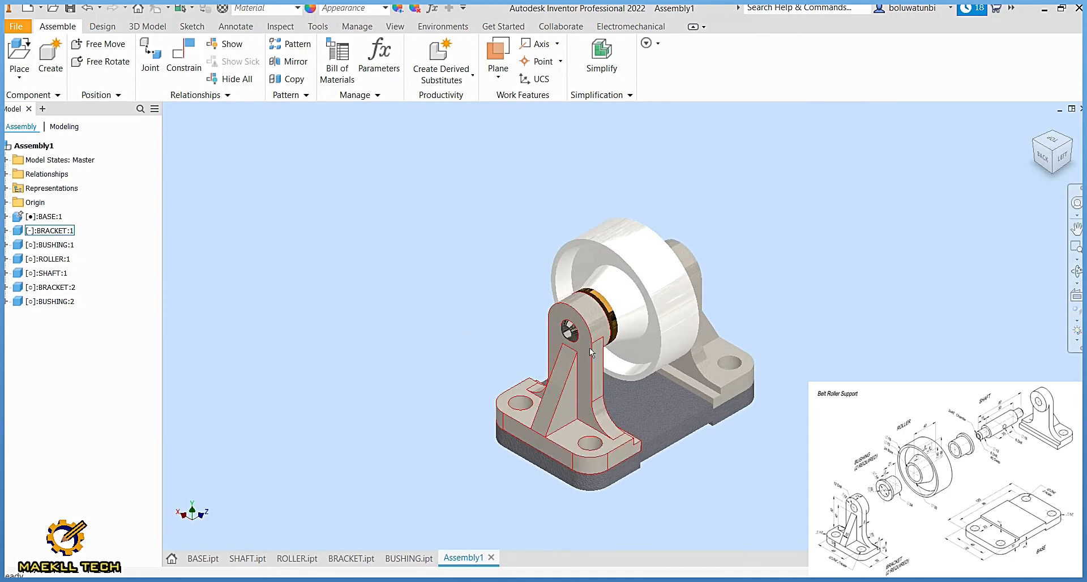
scroll(589, 348, up, 3)
middle_drag(589, 348, 494, 313)
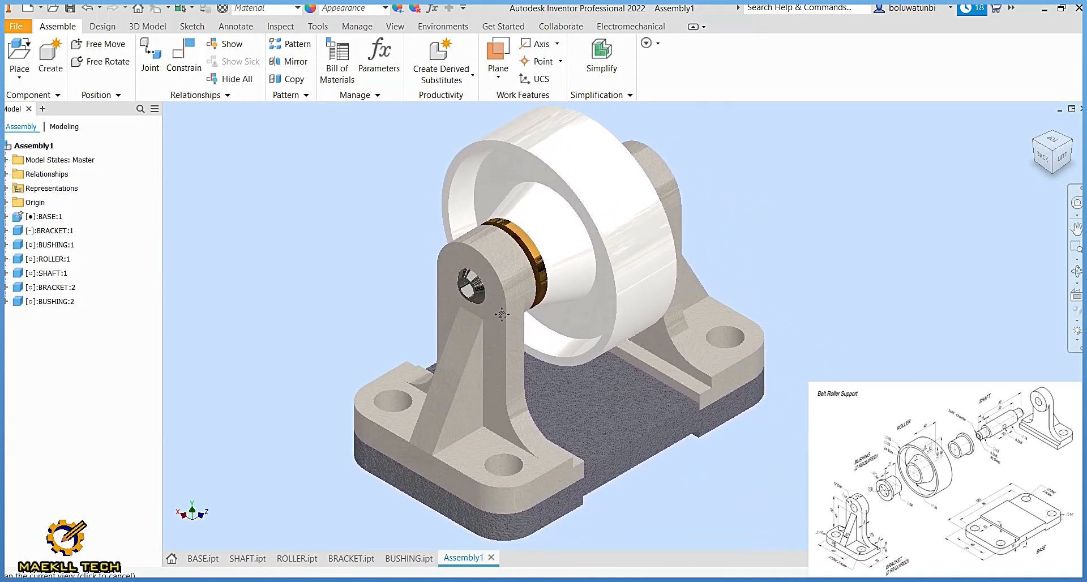
click(1036, 144)
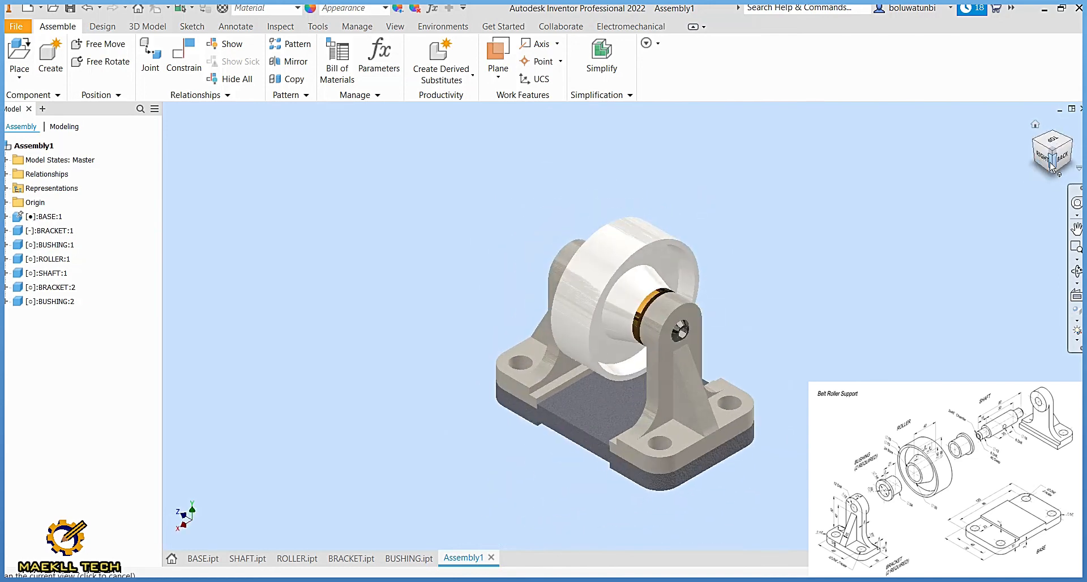
click(1041, 161)
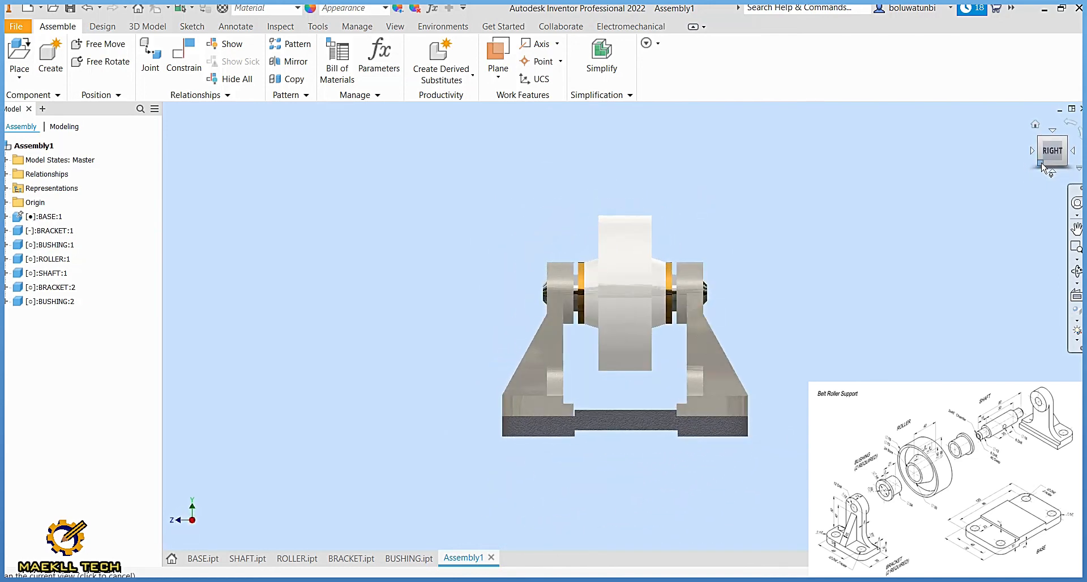
click(1053, 130)
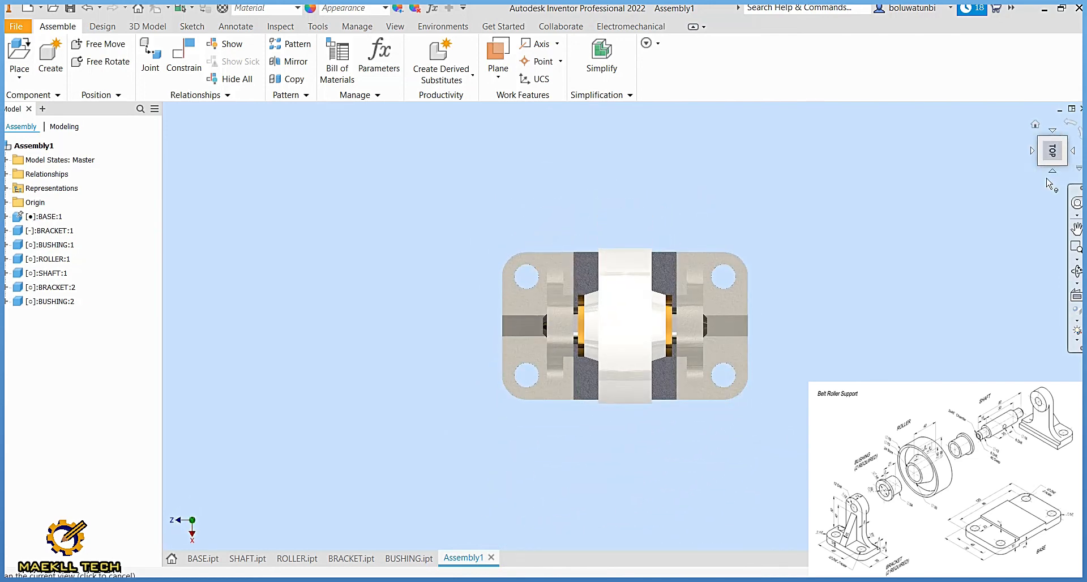
click(1050, 160)
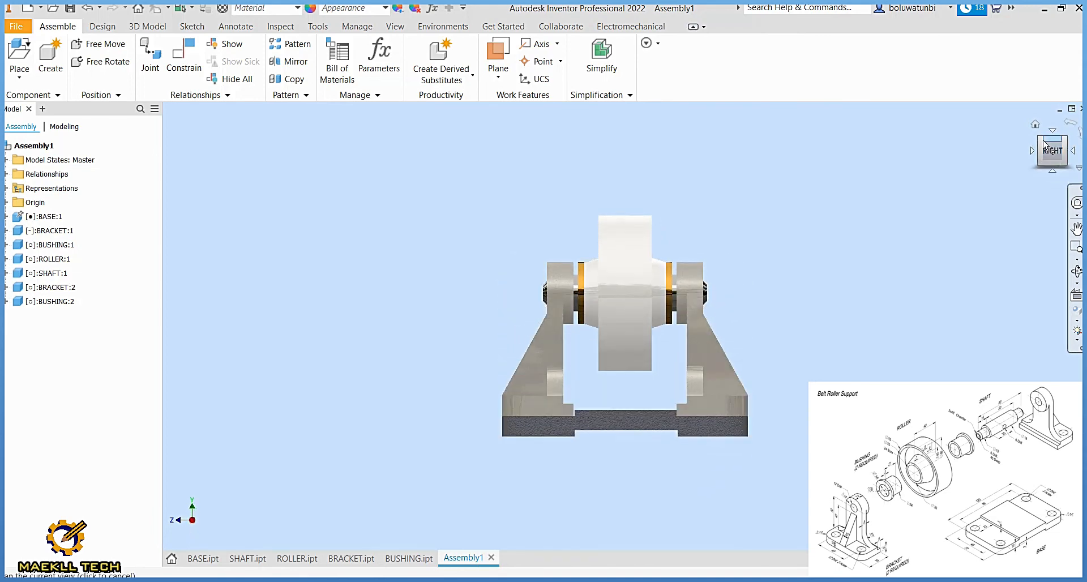
click(1041, 141)
click(1042, 146)
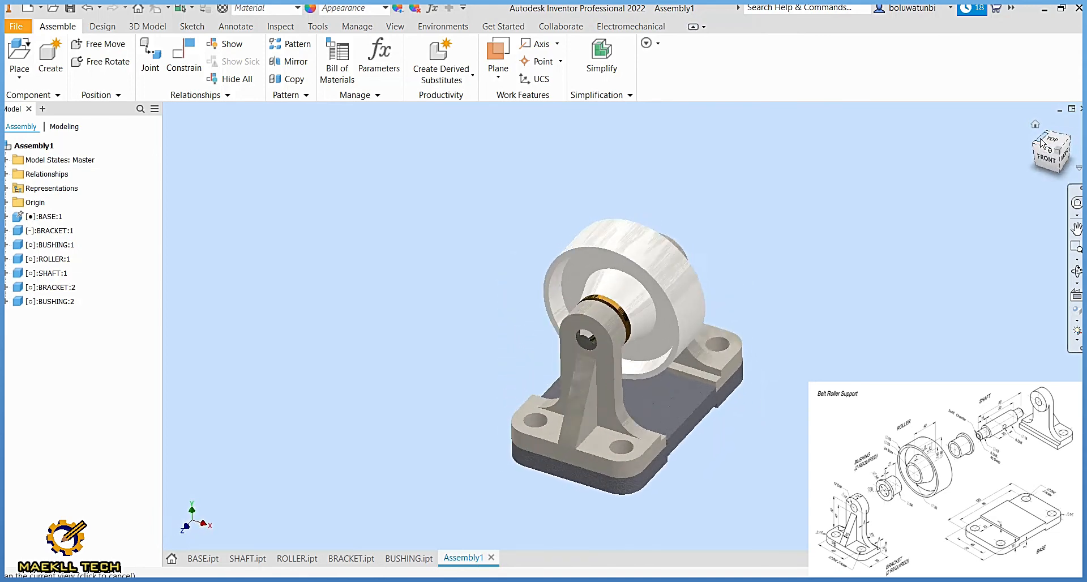
click(1039, 152)
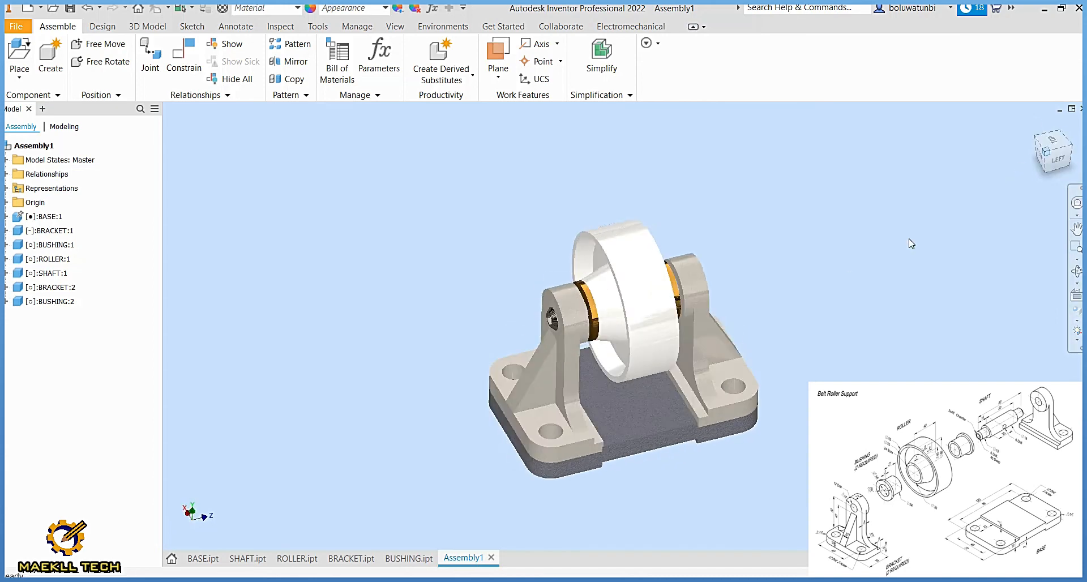
scroll(574, 357, down, 1)
middle_drag(574, 358, 481, 337)
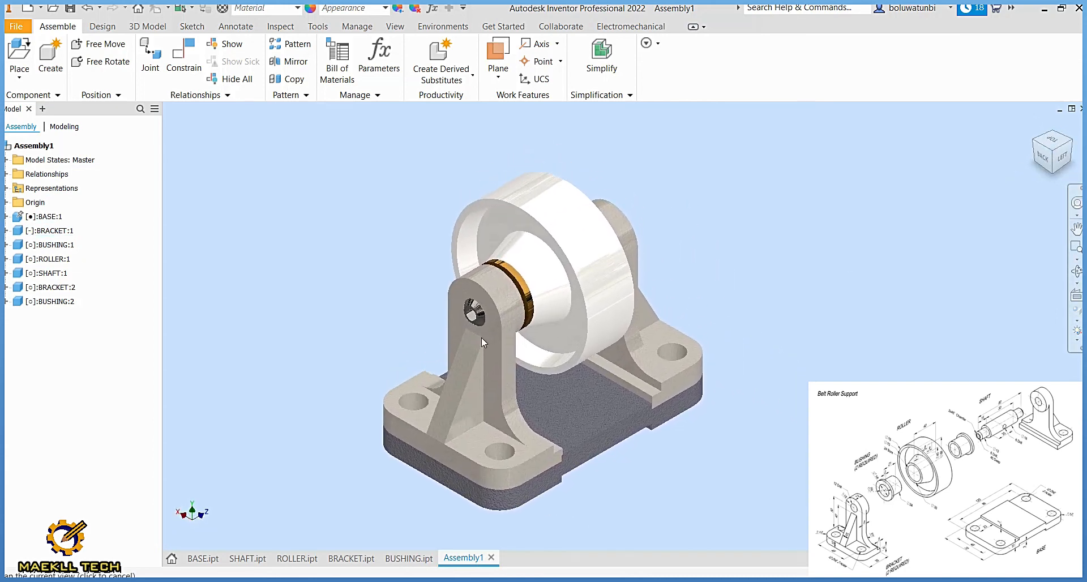
Step: Save the assembly as BELT ROLLER in the BELT ROLLER project folder
key(ctrl+s)
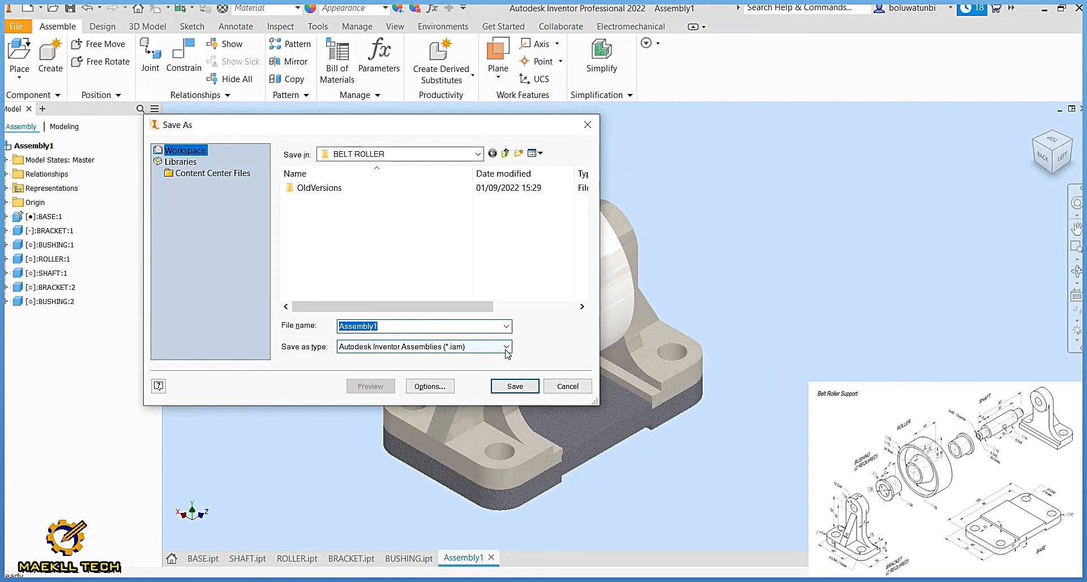
text(BELT ROLLER)
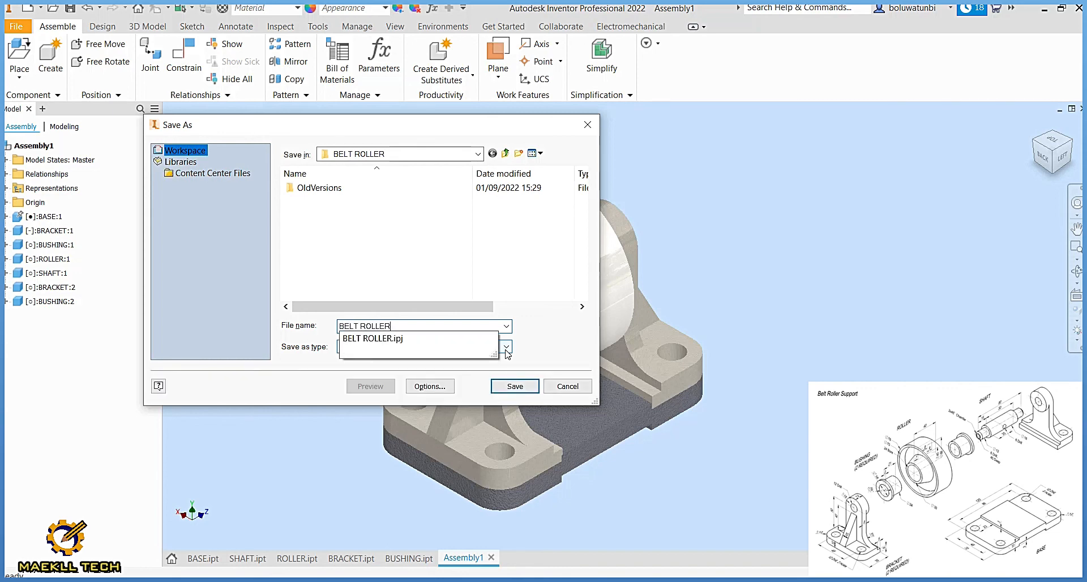
key(Return)
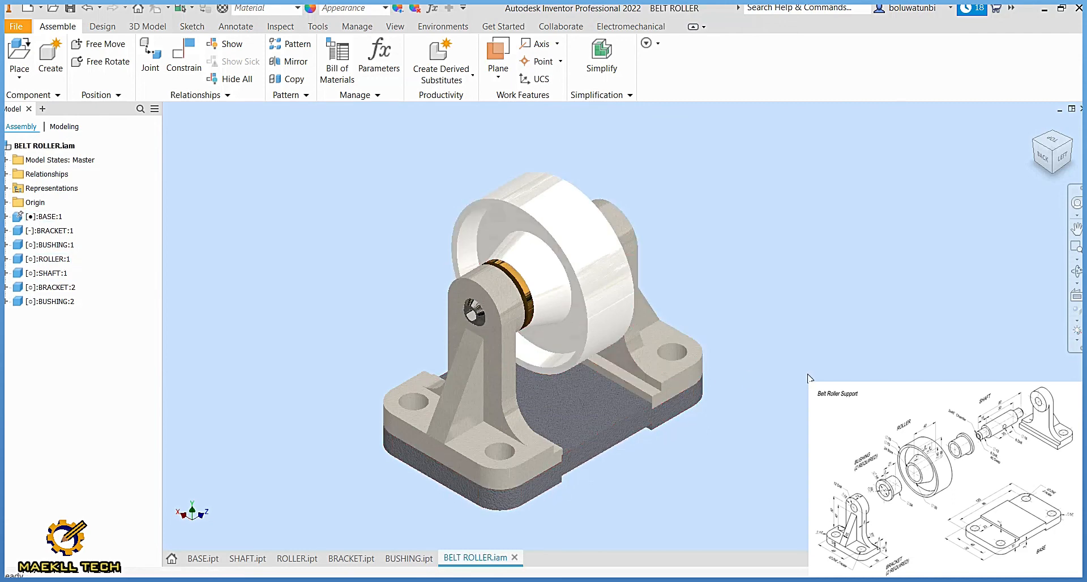
Step: Create a presentation from the metric Standard (mm).ipn template and insert the BELT ROLLER assembly into it
key(ctrl+n)
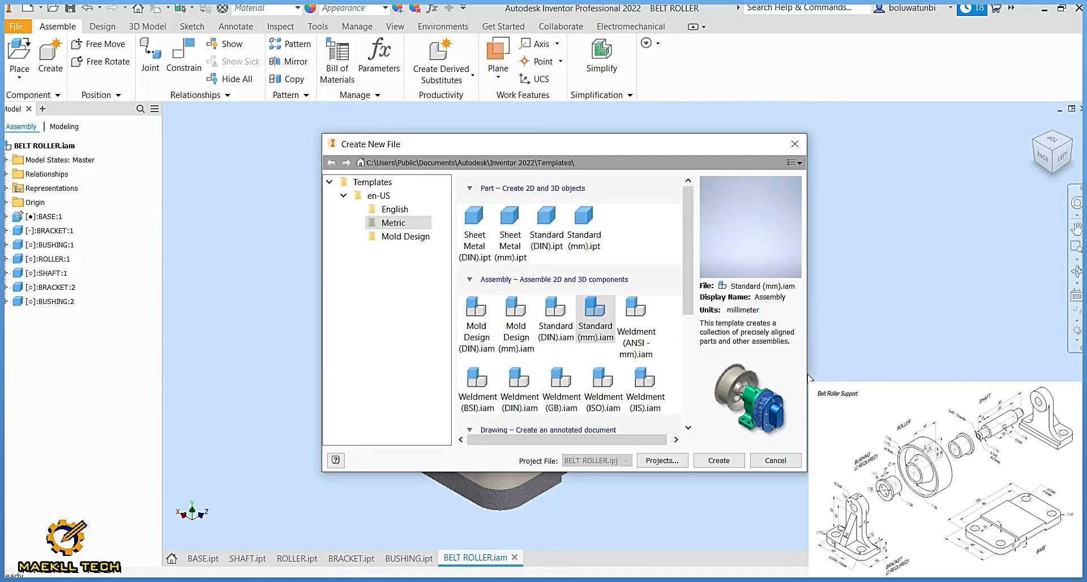
scroll(589, 369, down, 3)
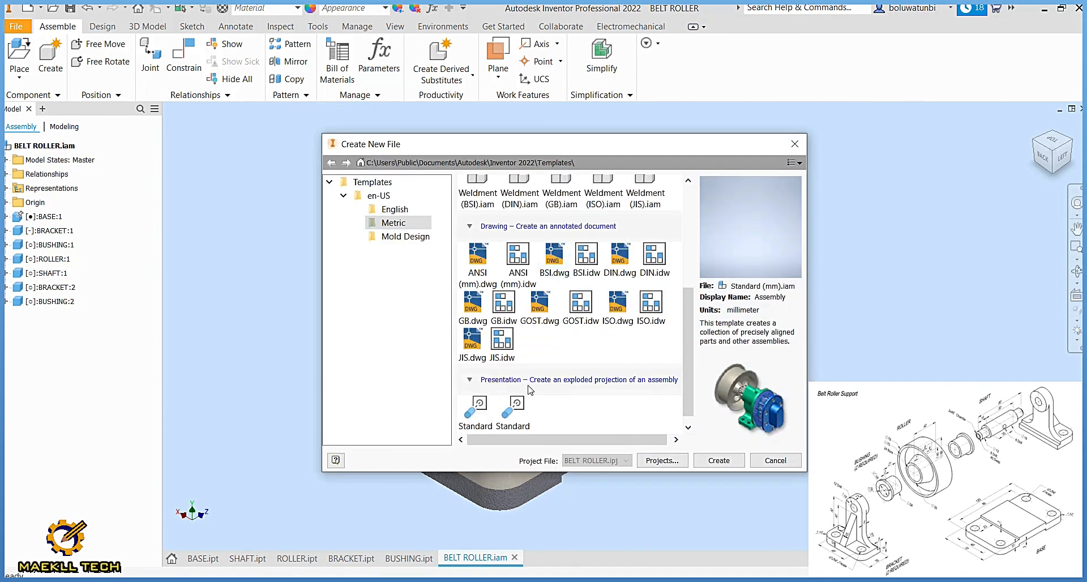
scroll(515, 412, down, 1)
click(515, 405)
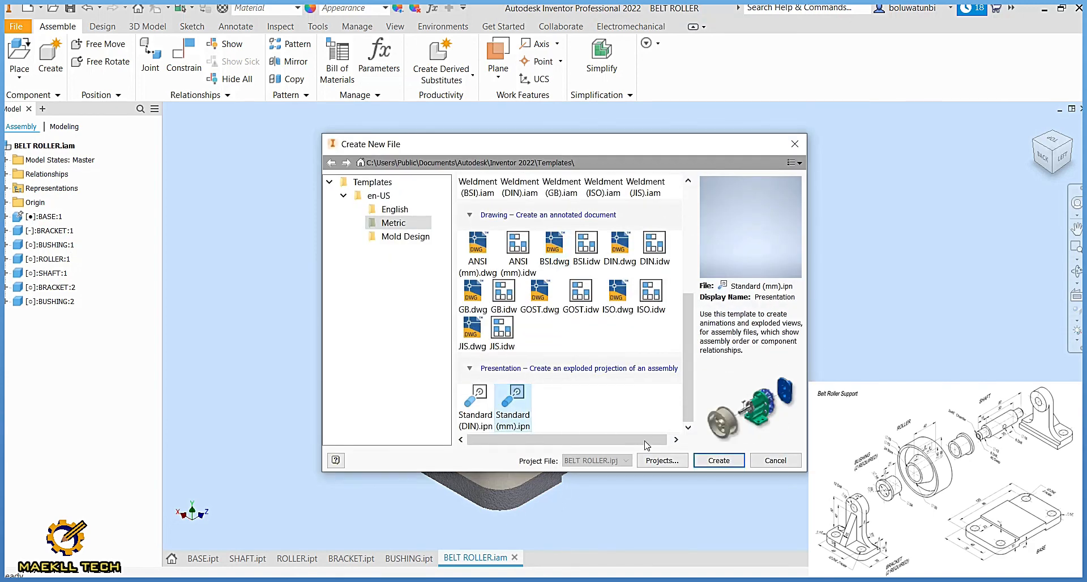
click(722, 465)
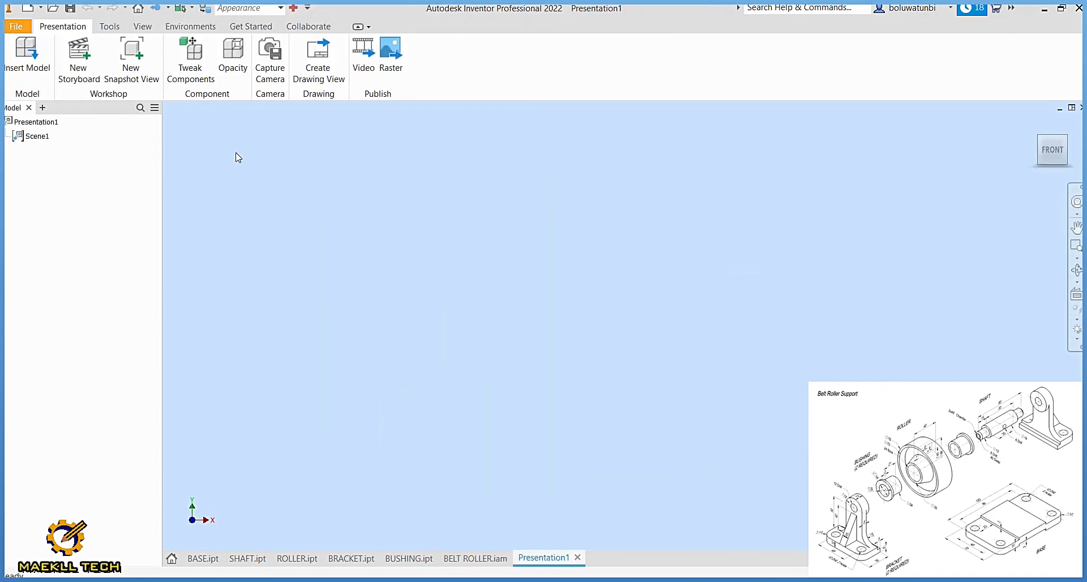
click(333, 202)
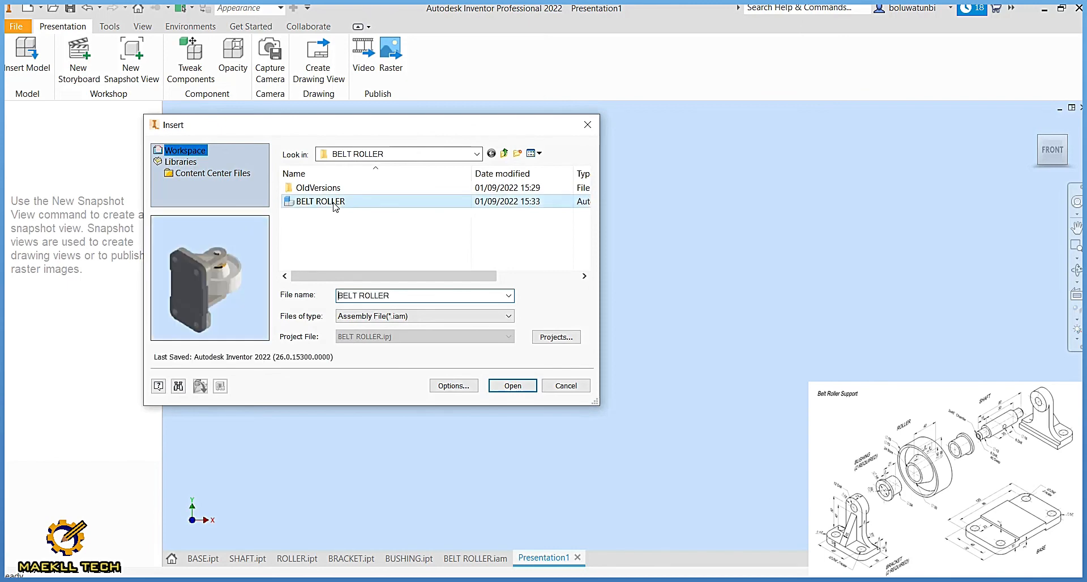
click(504, 383)
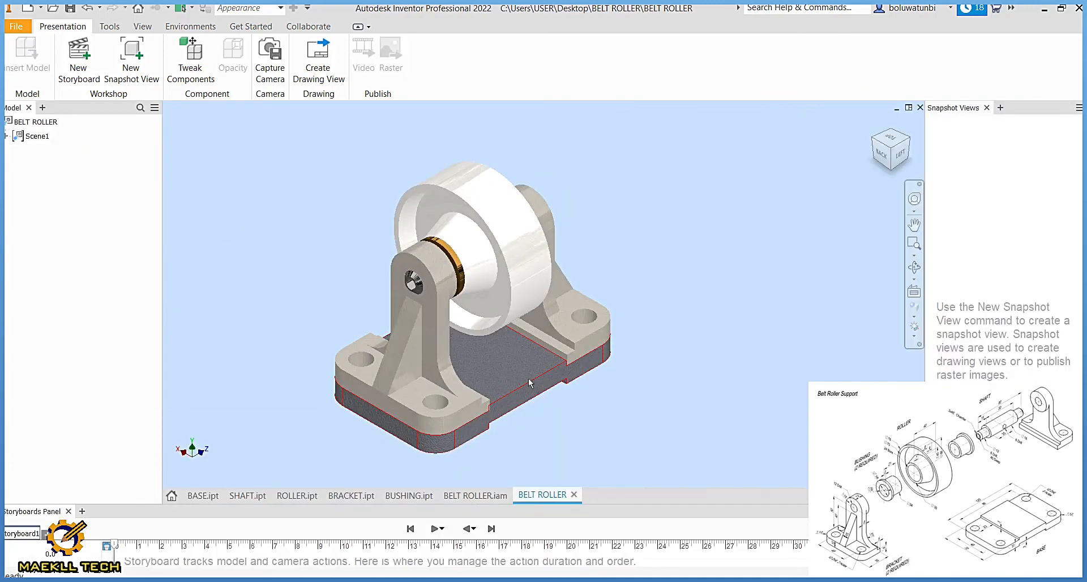
Step: Tweak the brackets outward along X in opposite directions, moving the near one about 145 mm and the far one about 209.5 mm
click(197, 70)
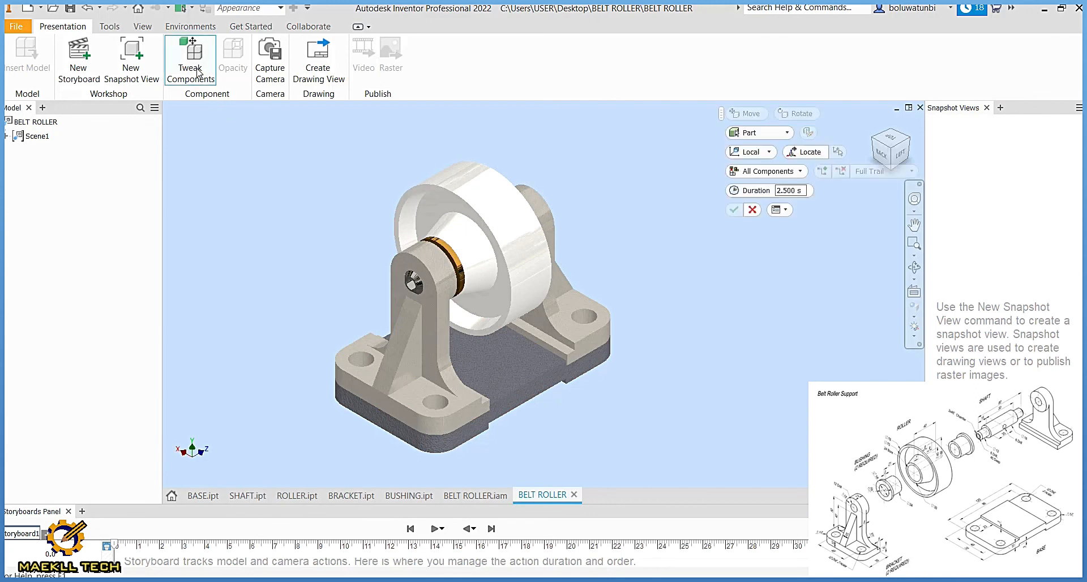
click(432, 333)
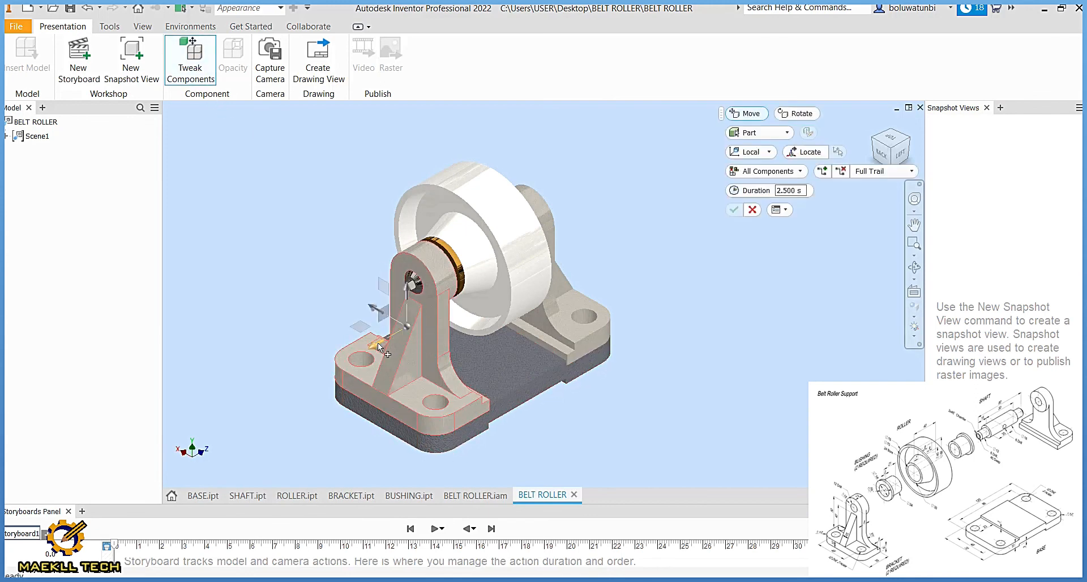
scroll(378, 342, up, 2)
middle_drag(378, 342, 472, 340)
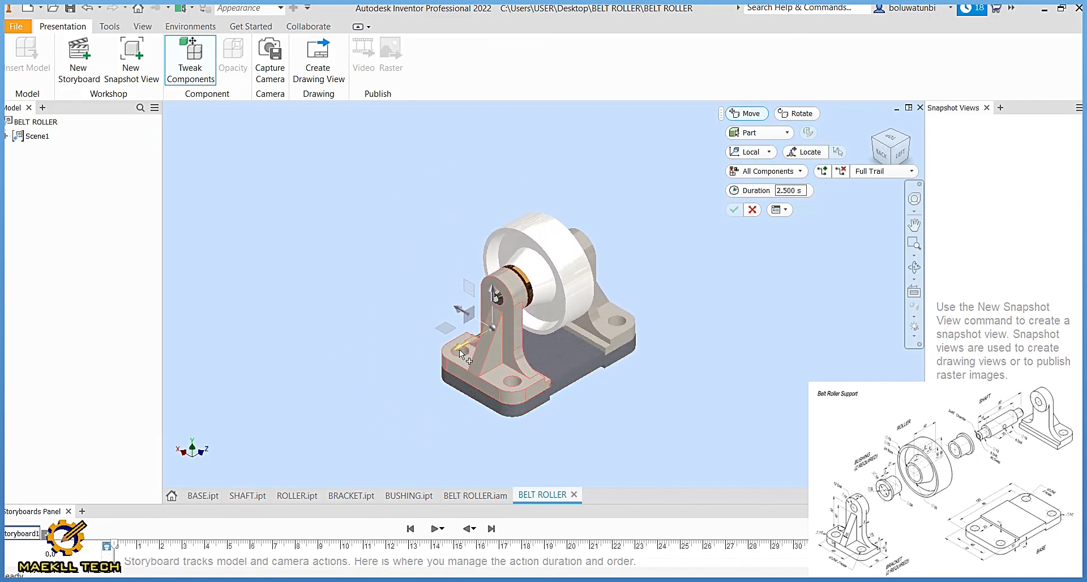
drag(459, 349, 284, 410)
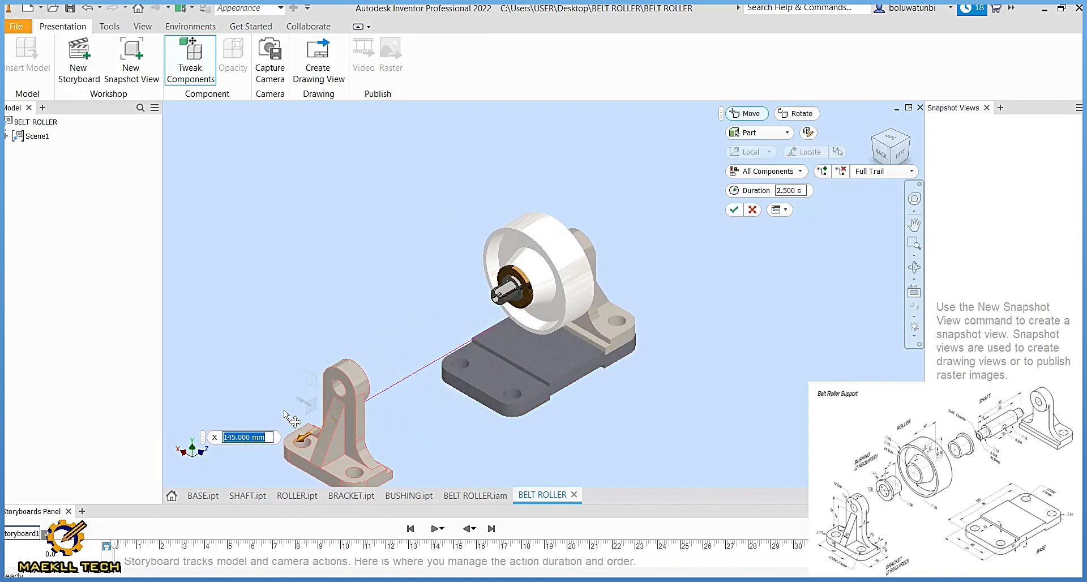
click(619, 329)
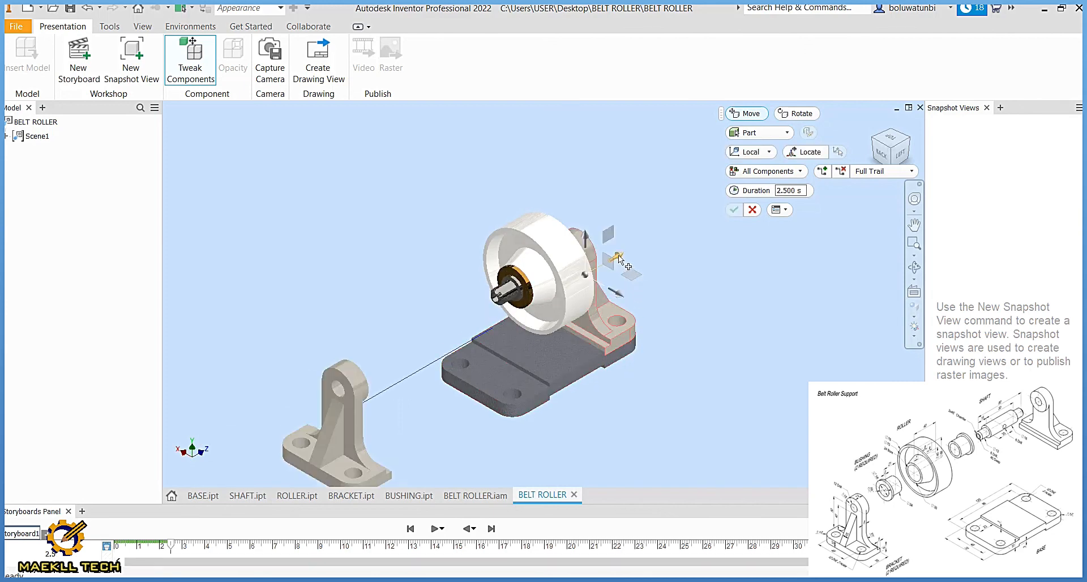
drag(622, 258, 878, 172)
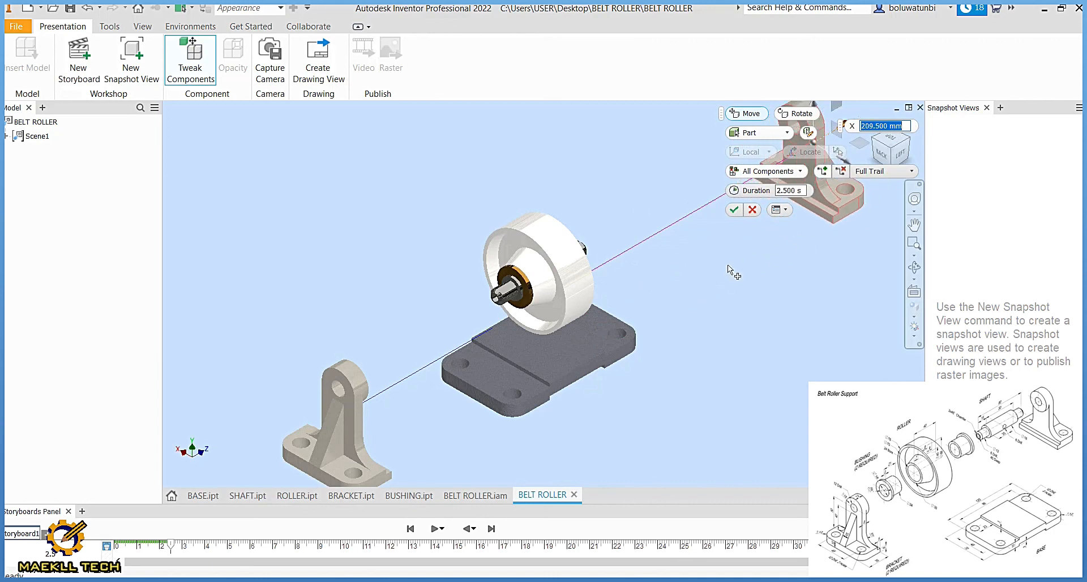
Step: Tweak the shaft about -134 mm and the near bushing about -60.5 mm along their local Y, out of the roller toward the near bracket
click(511, 291)
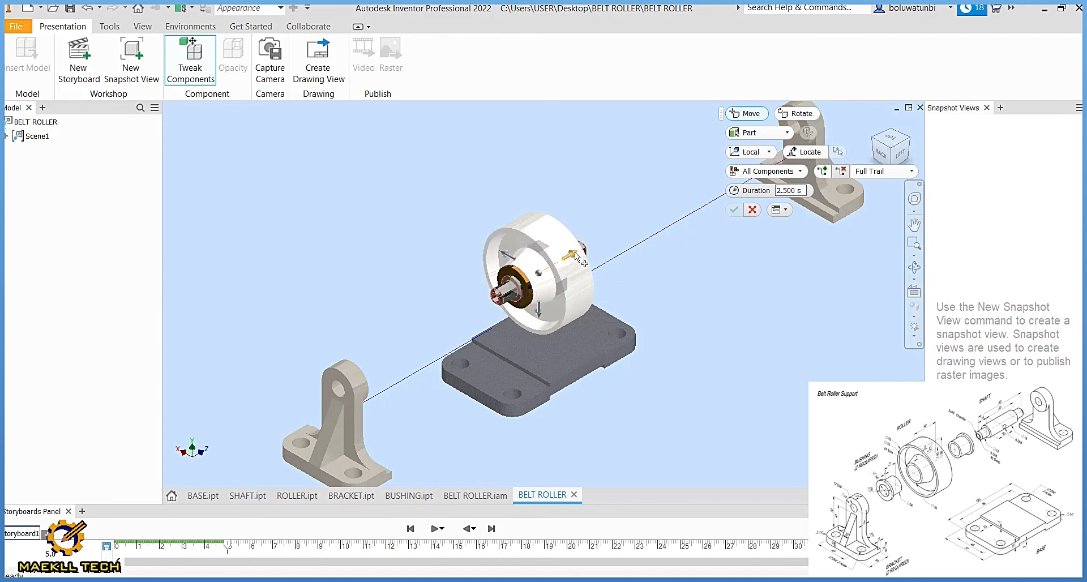
drag(577, 257, 436, 351)
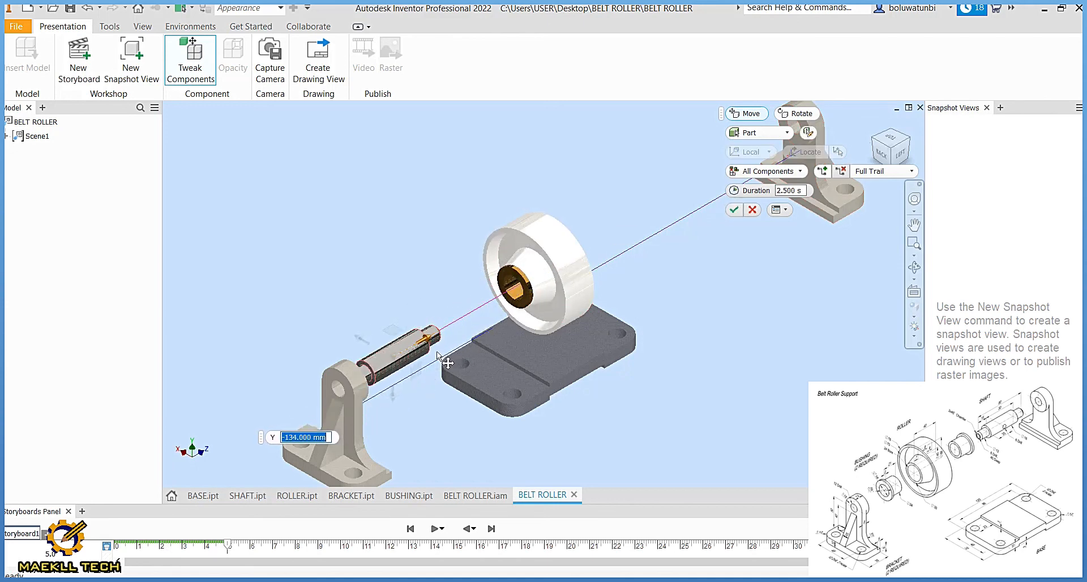
click(531, 285)
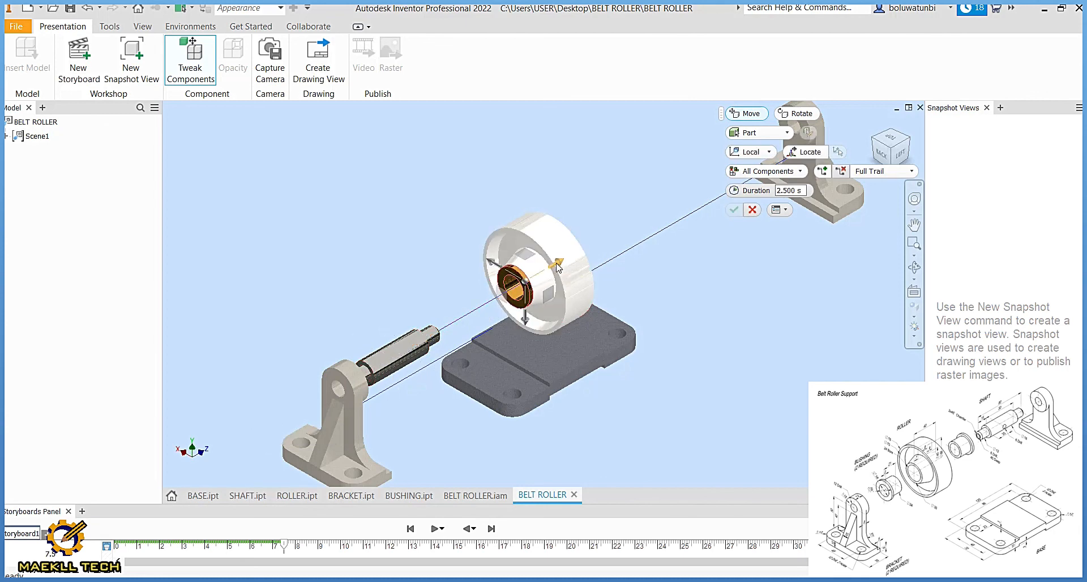
drag(558, 268, 505, 317)
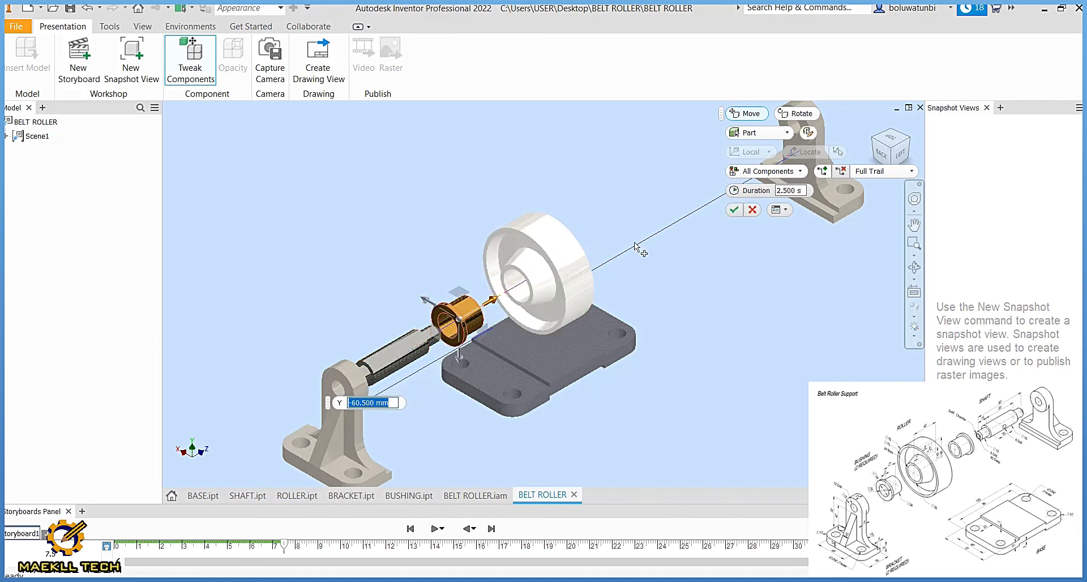
Step: Tweak the remaining bushing about -133 mm along its local Y, out of the roller toward the far bracket
click(909, 142)
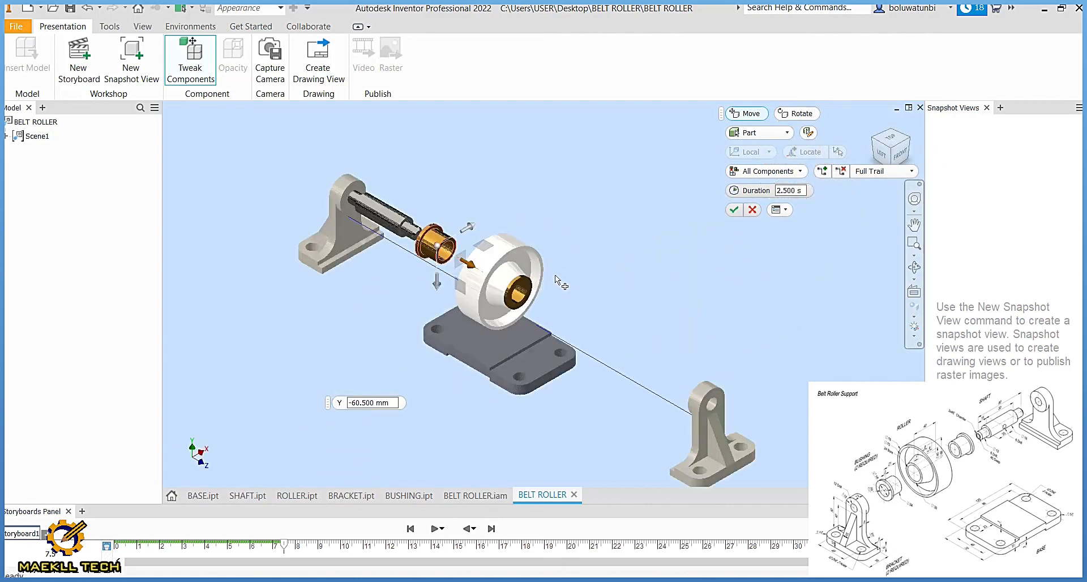
click(525, 283)
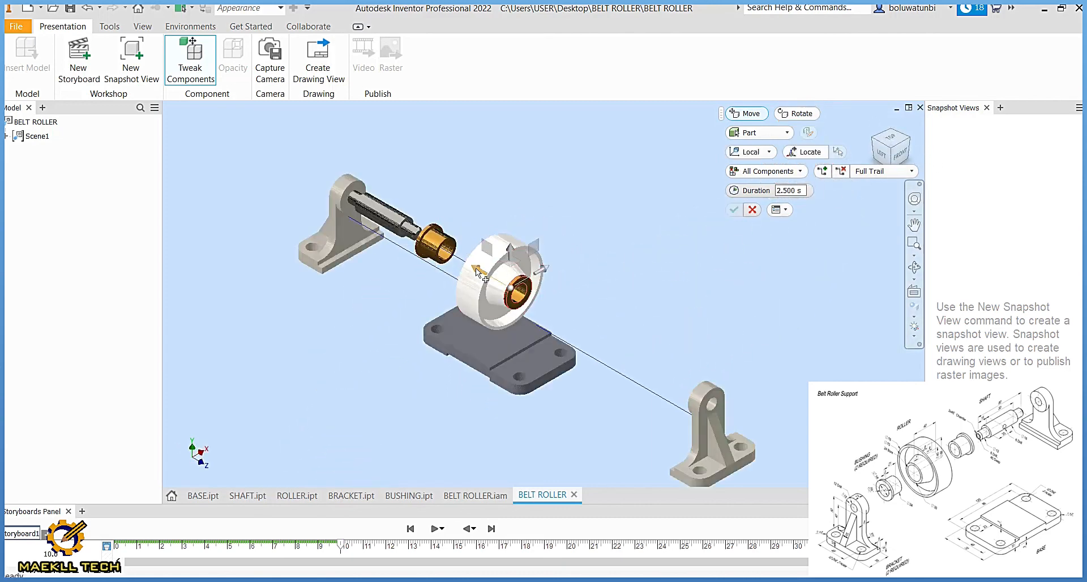
drag(476, 267, 625, 374)
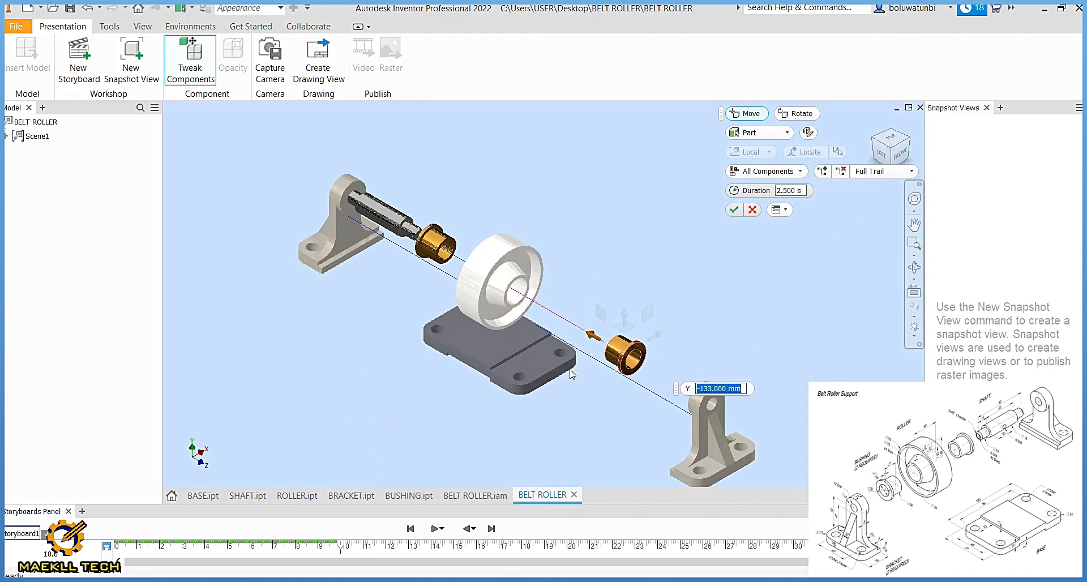
Step: Tweak the roller about 56.5 mm upward along Y above the base and finish the component tweaks
click(460, 286)
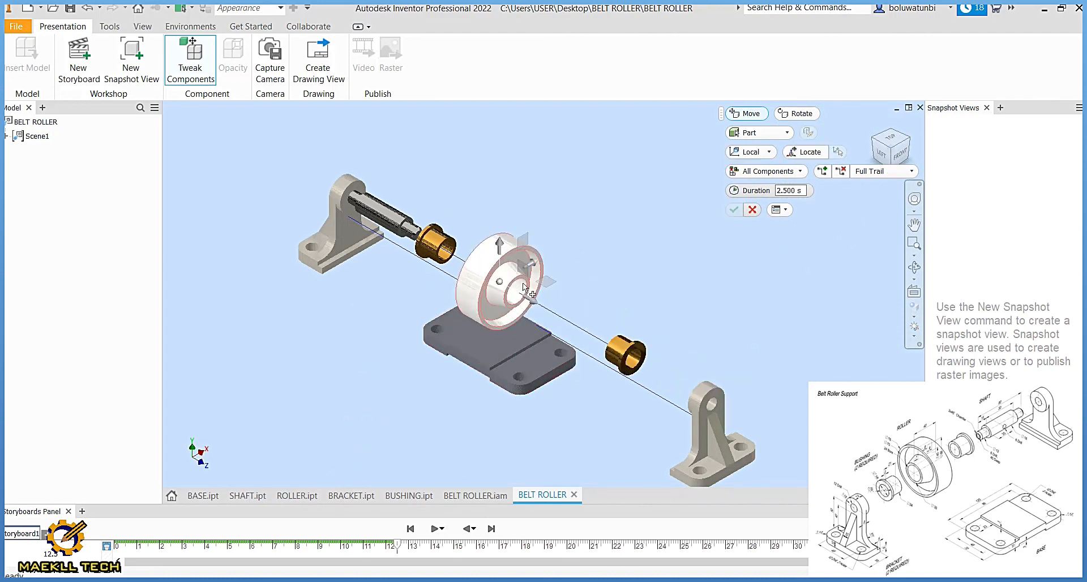
drag(502, 247, 508, 188)
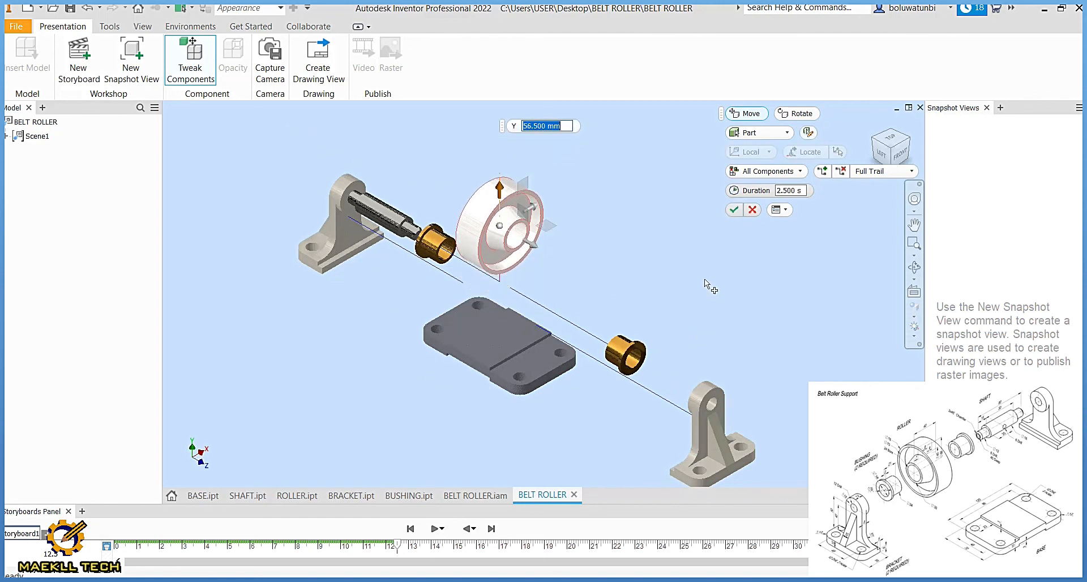
click(734, 210)
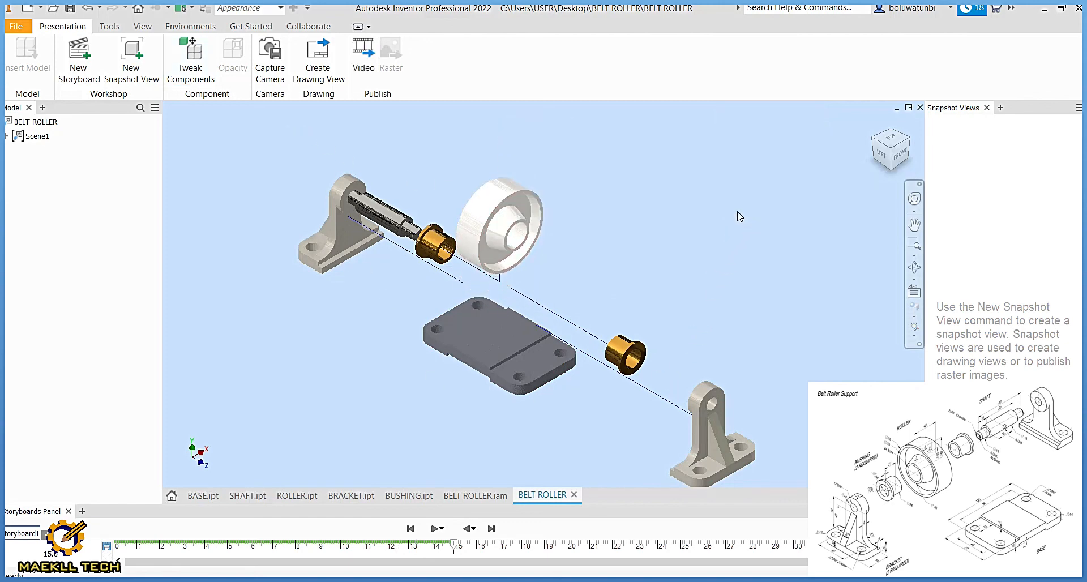
Step: Play the storyboard animation forward and in reverse to check how the belt roller explodes and reassembles
click(874, 140)
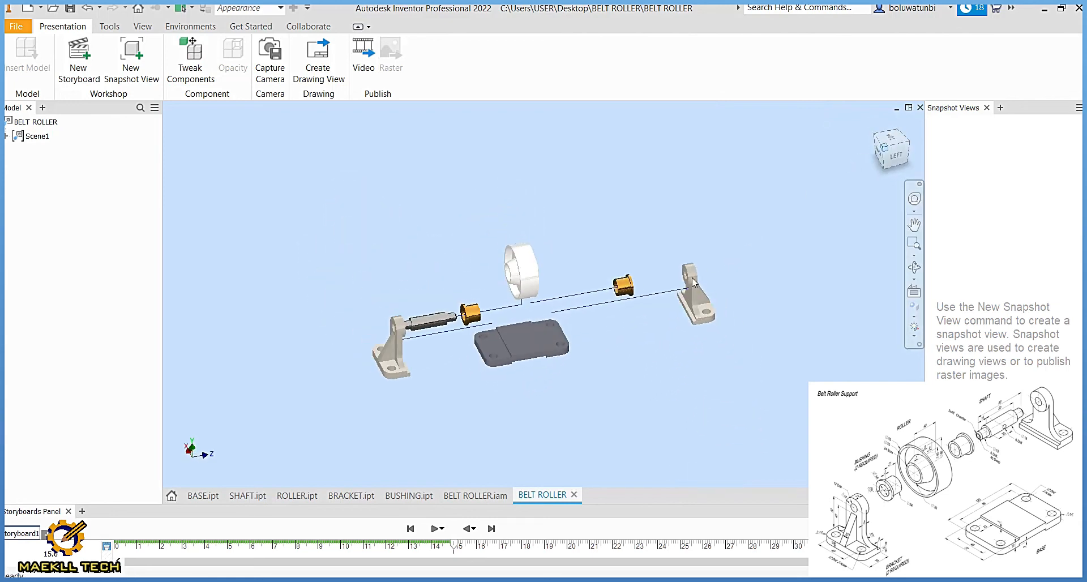
scroll(588, 345, up, 5)
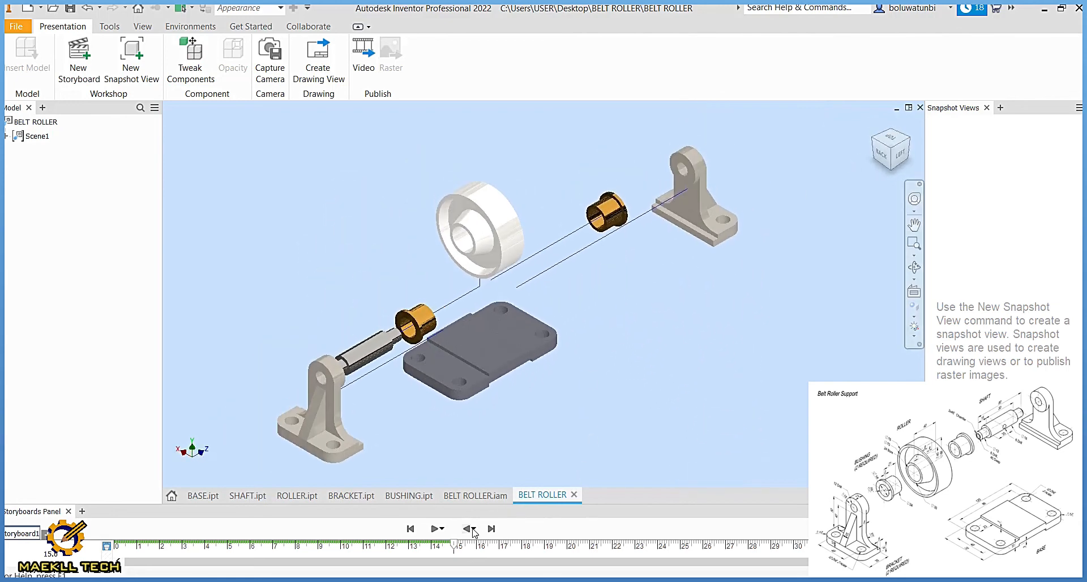
click(436, 531)
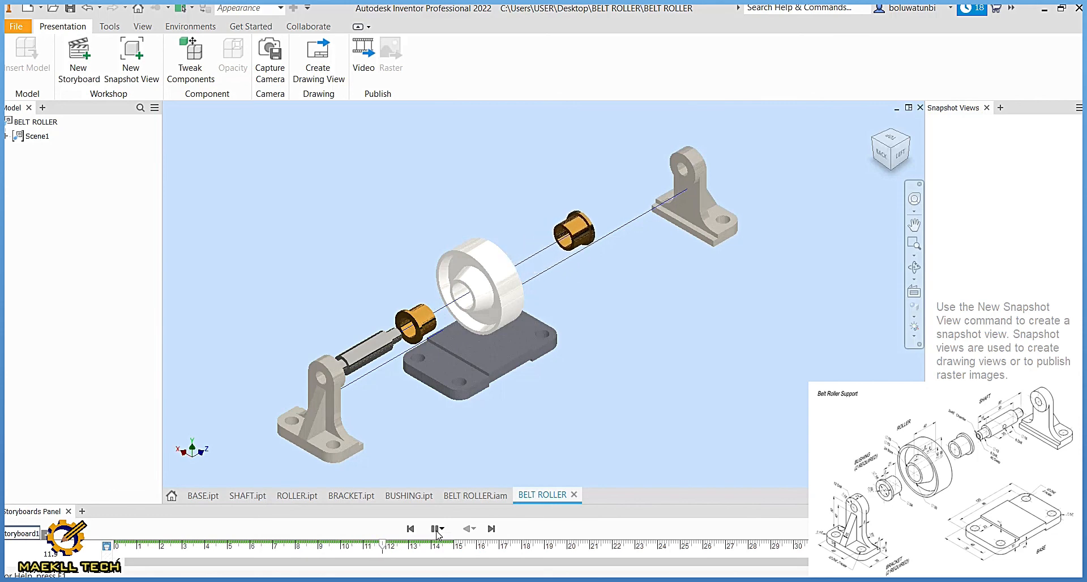
click(466, 529)
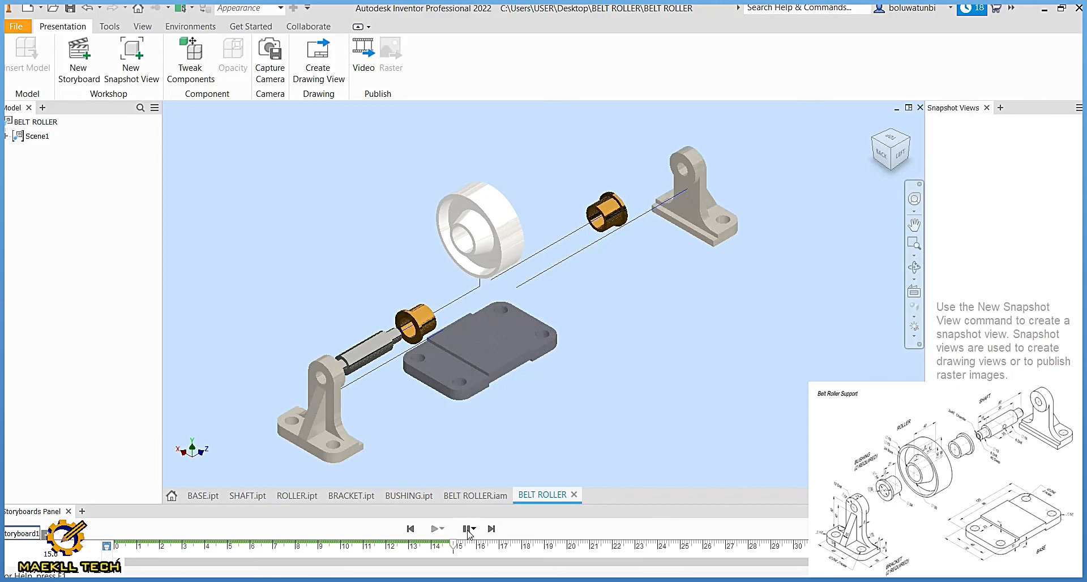